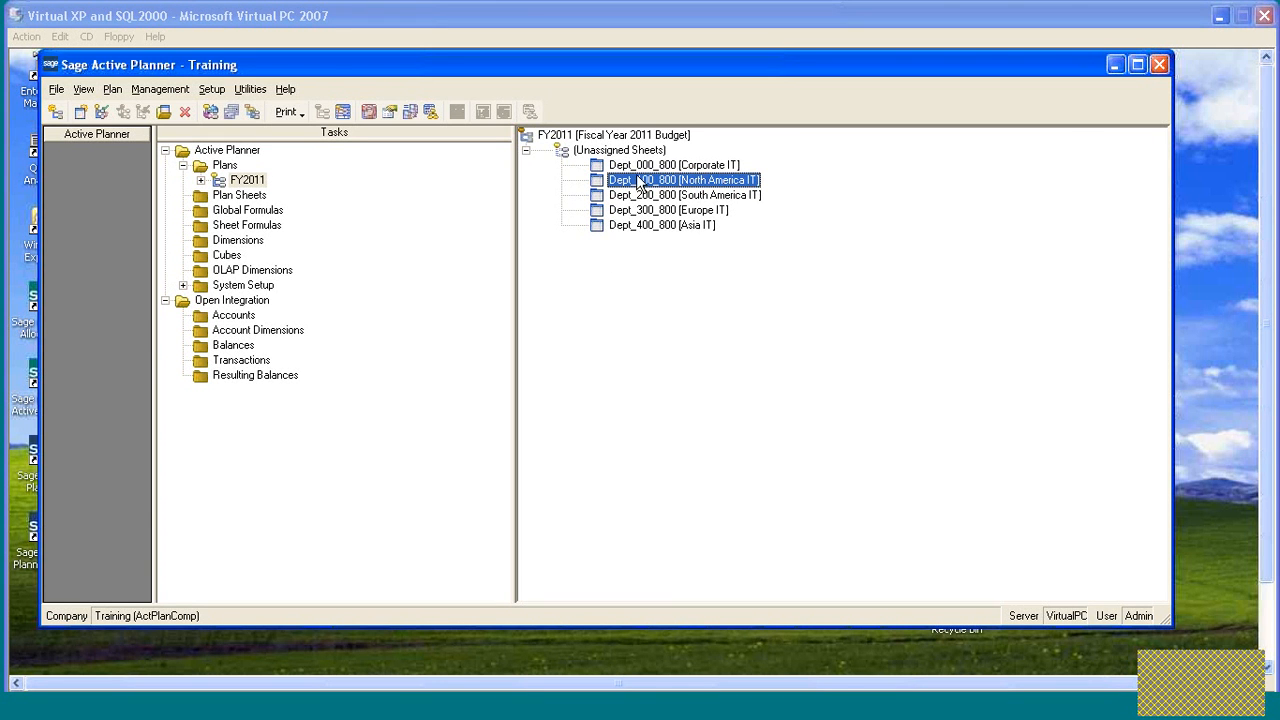
# - Open the Dept_100_800 [North America IT] plan sheet and set both its sheet name and description to Training
pyautogui.click(601, 181)
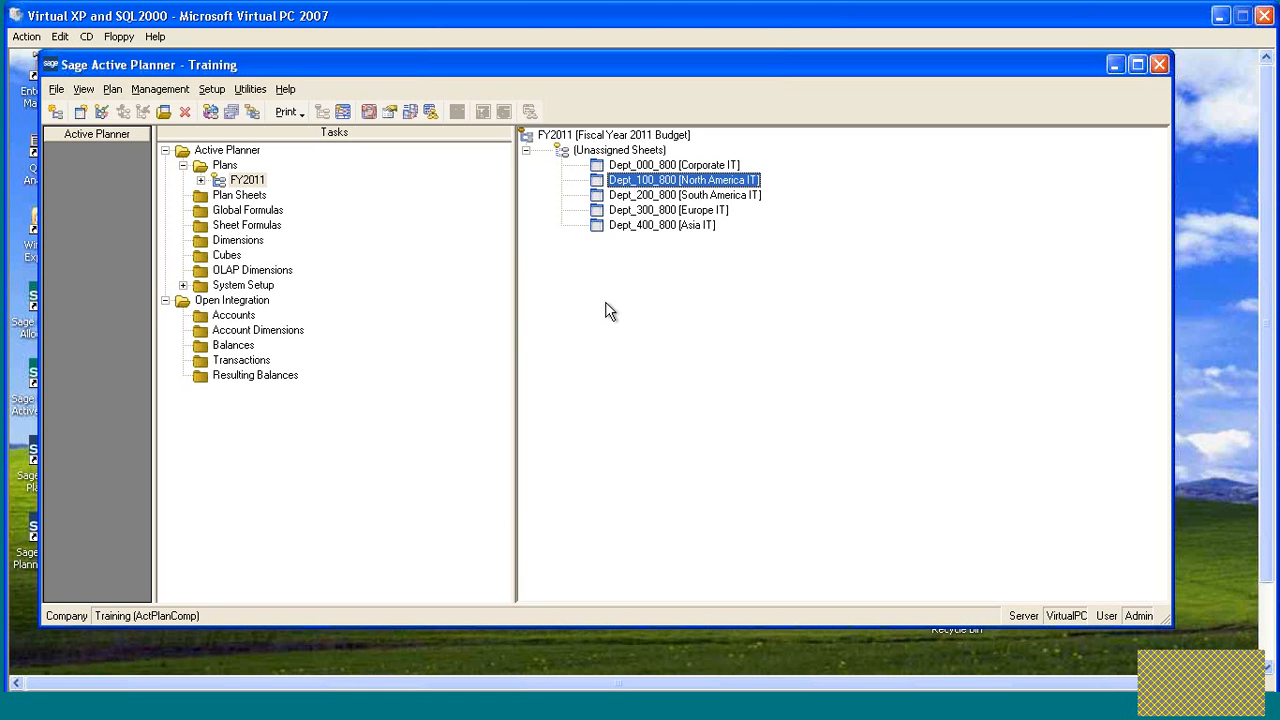
pyautogui.doubleClick(610, 180)
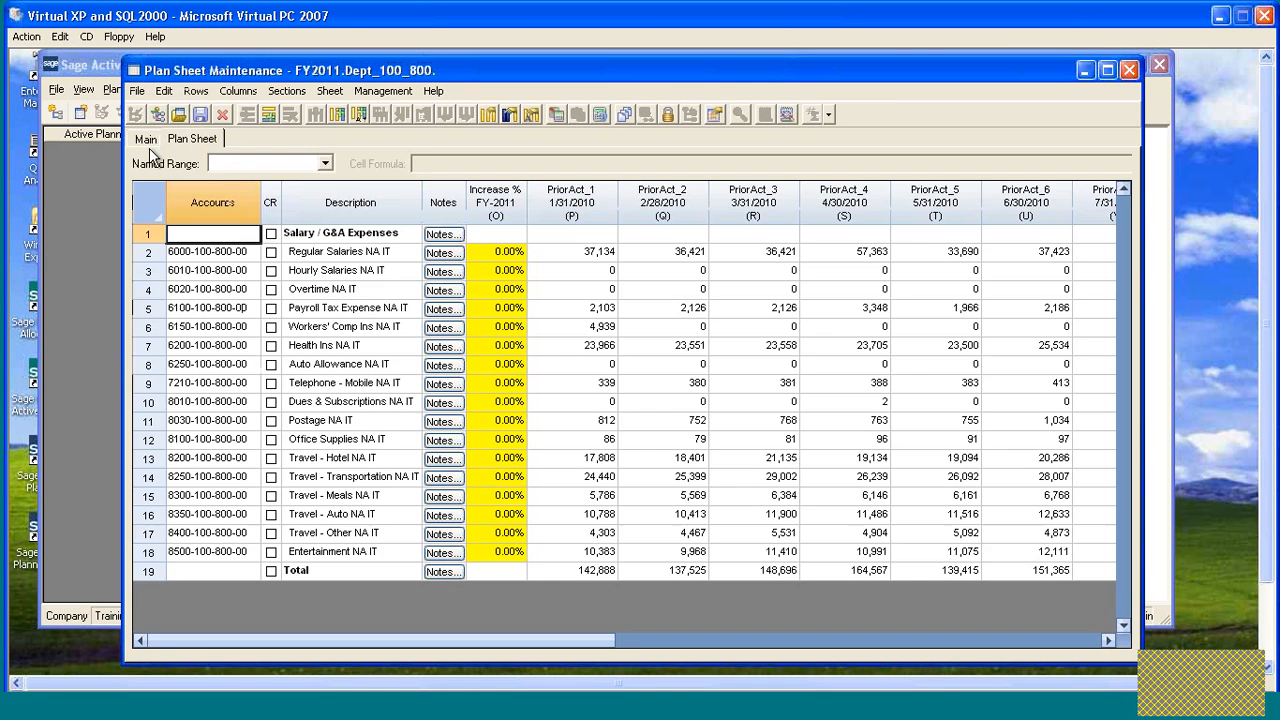
pyautogui.click(149, 146)
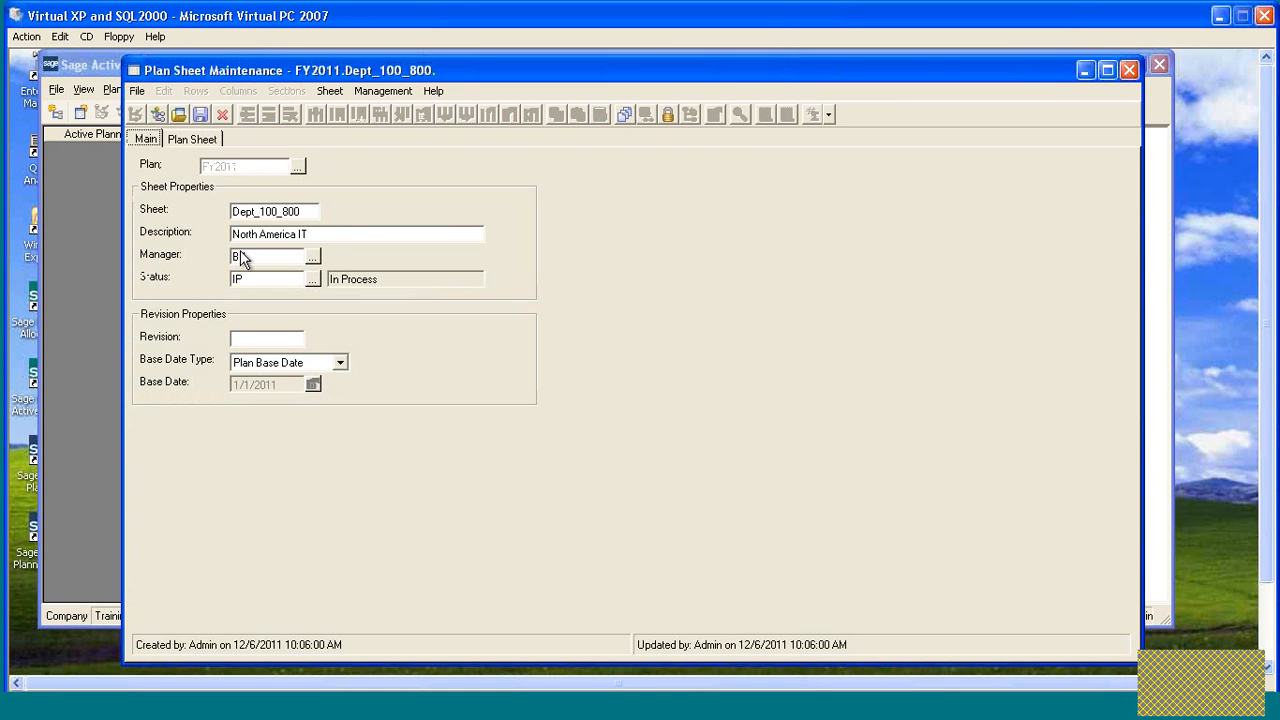
pyautogui.doubleClick(295, 212)
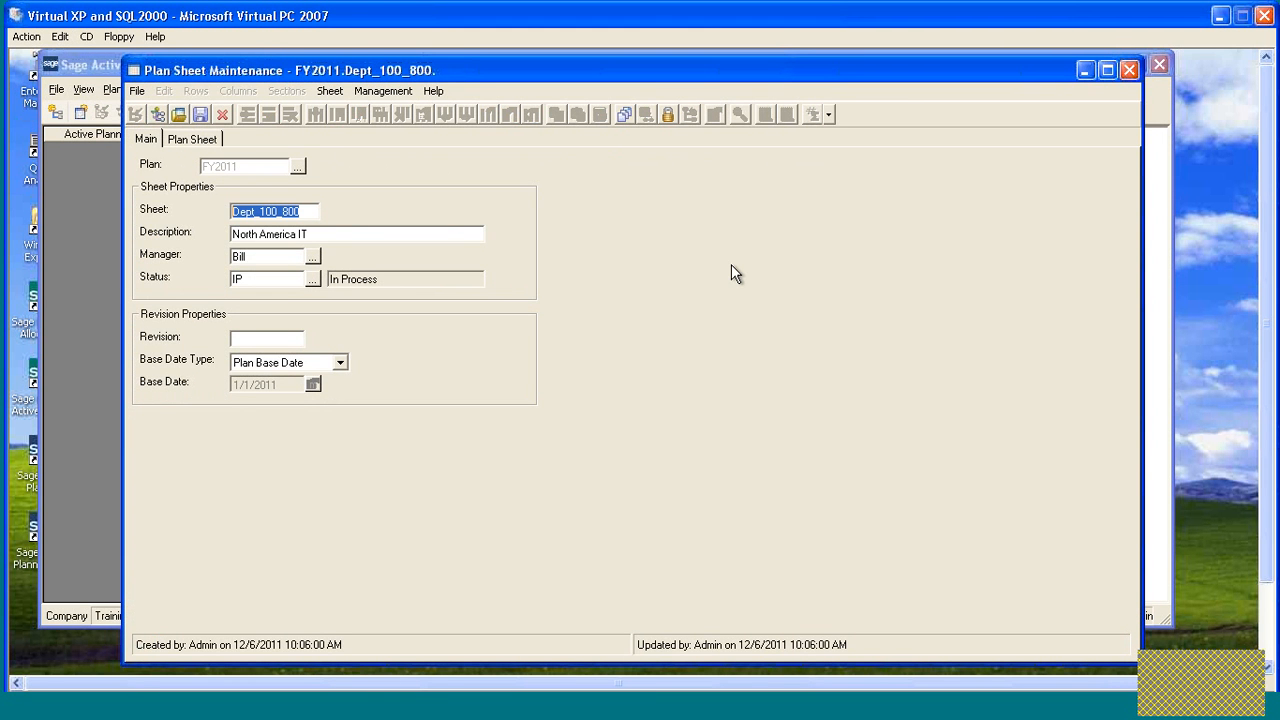
pyautogui.write('Training')
pyautogui.doubleClick(280, 213)
pyautogui.hotkey('ctrl', 'c')
pyautogui.moveTo(322, 235); pyautogui.dragTo(228, 236)
pyautogui.hotkey('ctrl', 'v')
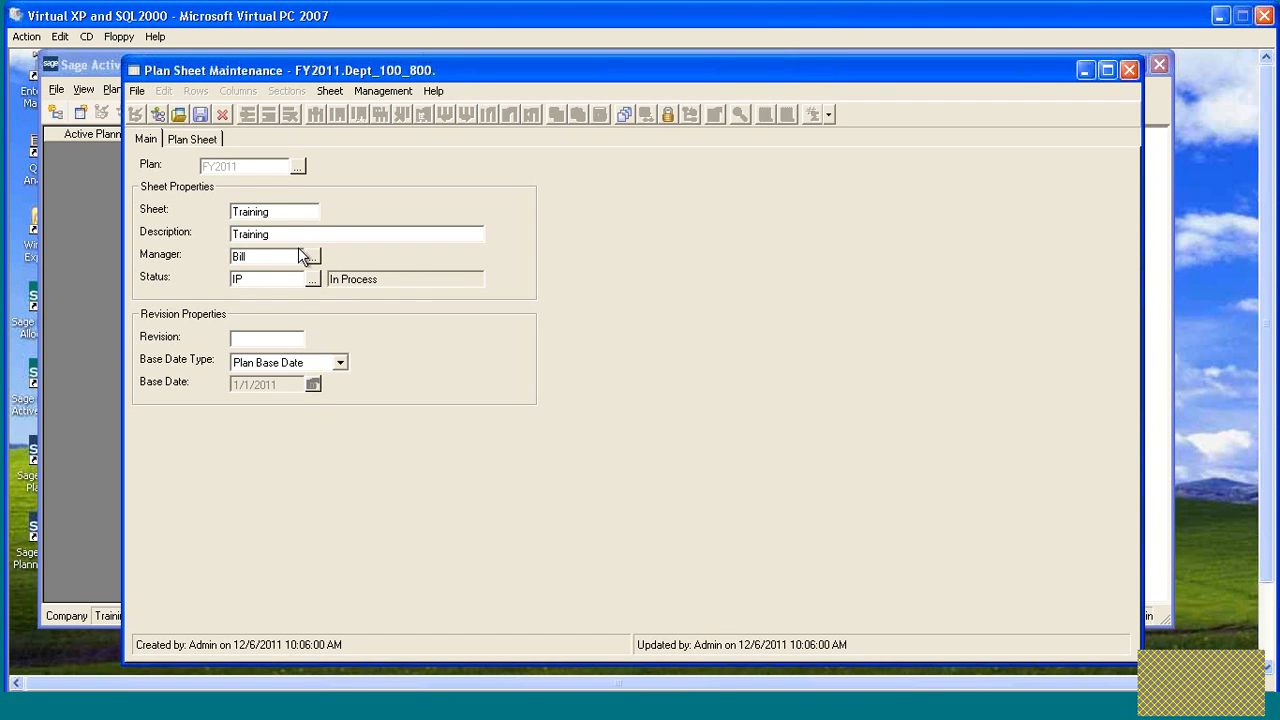
# - Save the renamed Training sheet by inserting it as a new record
pyautogui.click(201, 115)
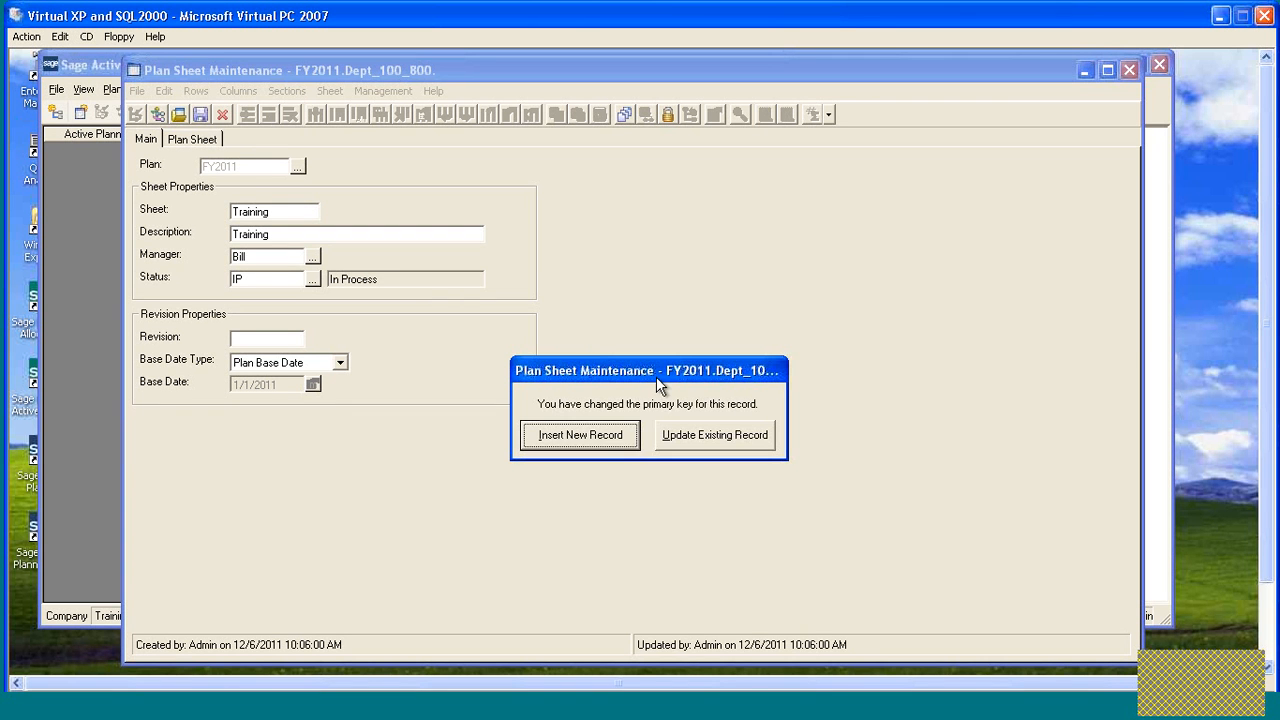
pyautogui.moveTo(656, 376); pyautogui.dragTo(658, 324)
pyautogui.click(591, 385)
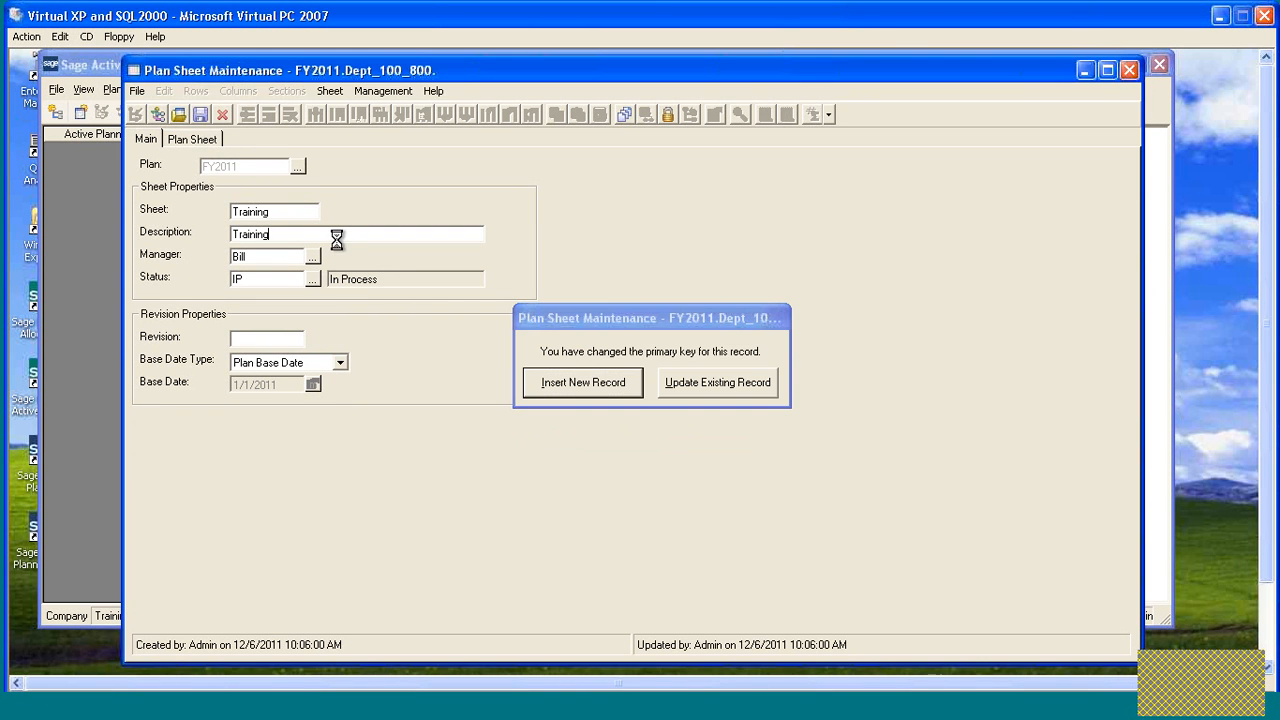
# - Display the Training plan sheet's grid and open the Group Manager to review its column groups
pyautogui.click(192, 139)
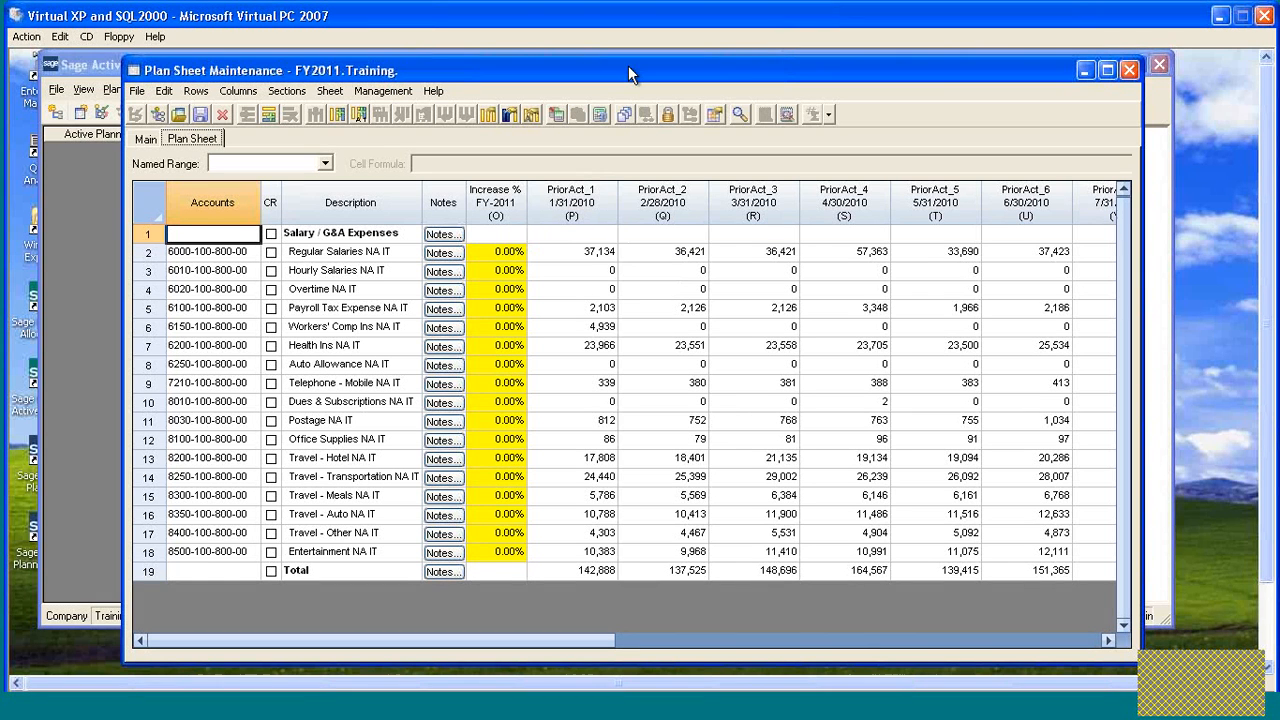
pyautogui.click(510, 116)
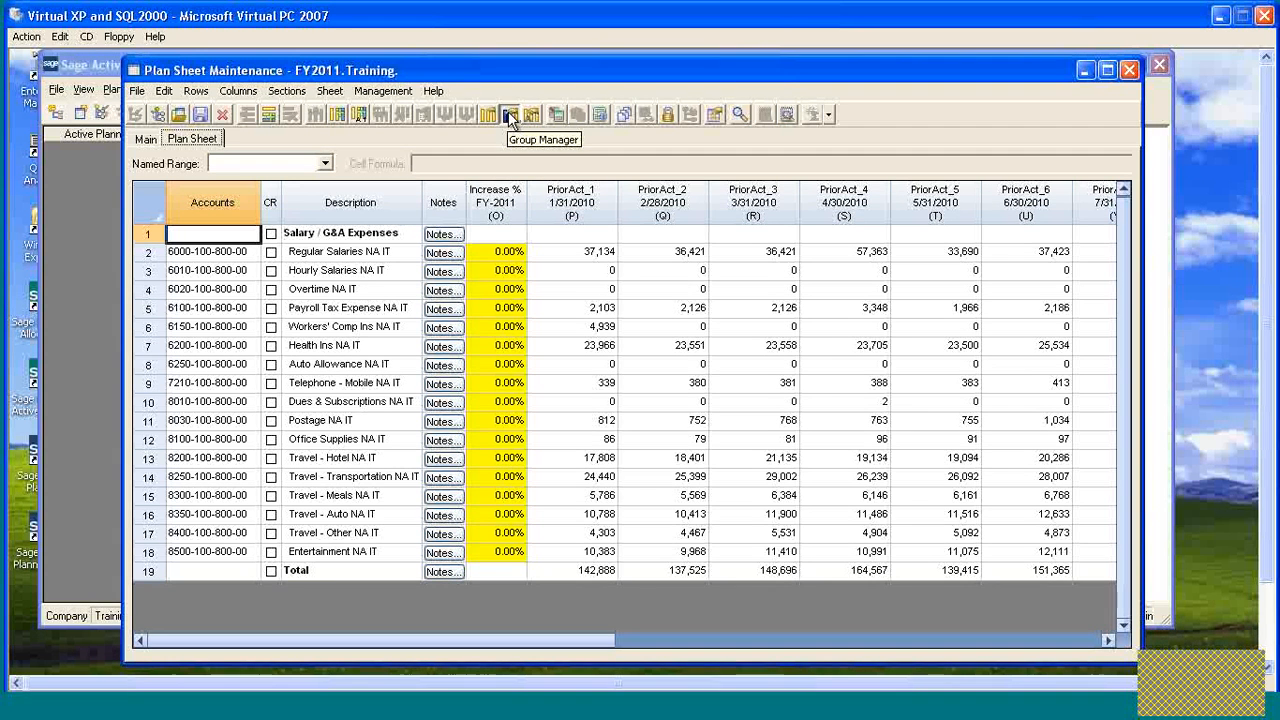
pyautogui.moveTo(618, 284); pyautogui.dragTo(603, 155)
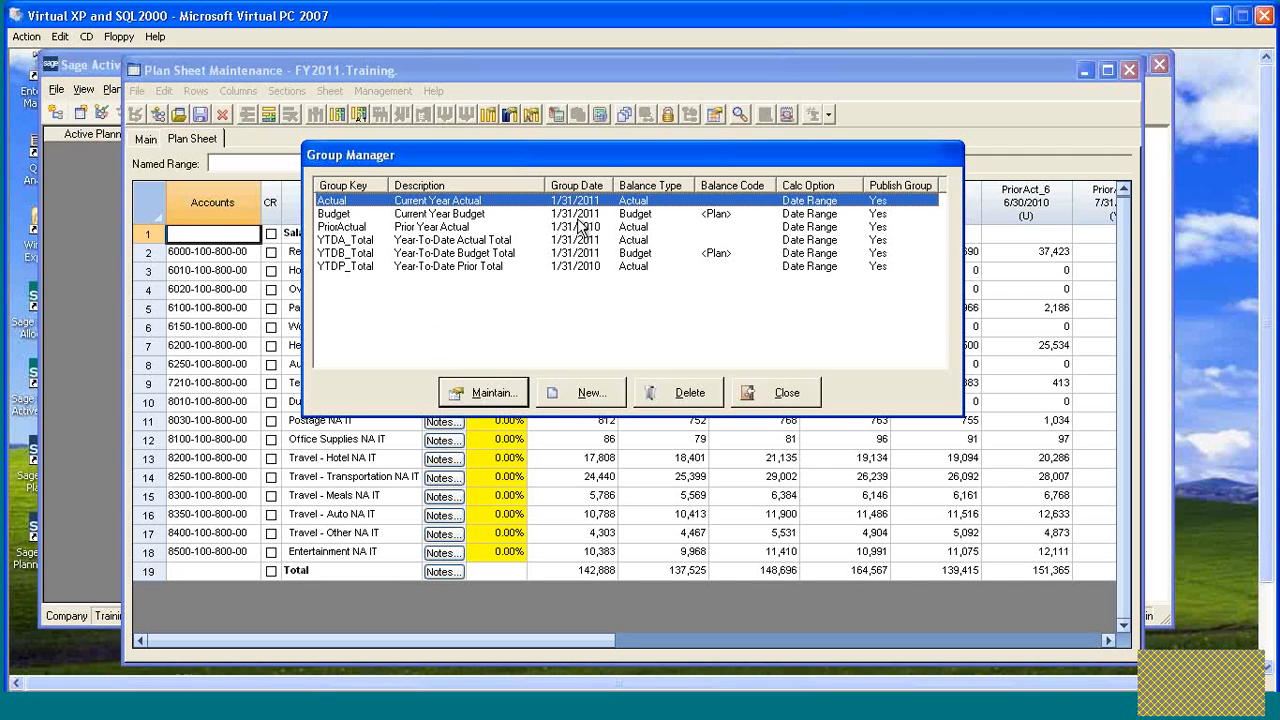
pyautogui.moveTo(570, 155); pyautogui.dragTo(574, 169)
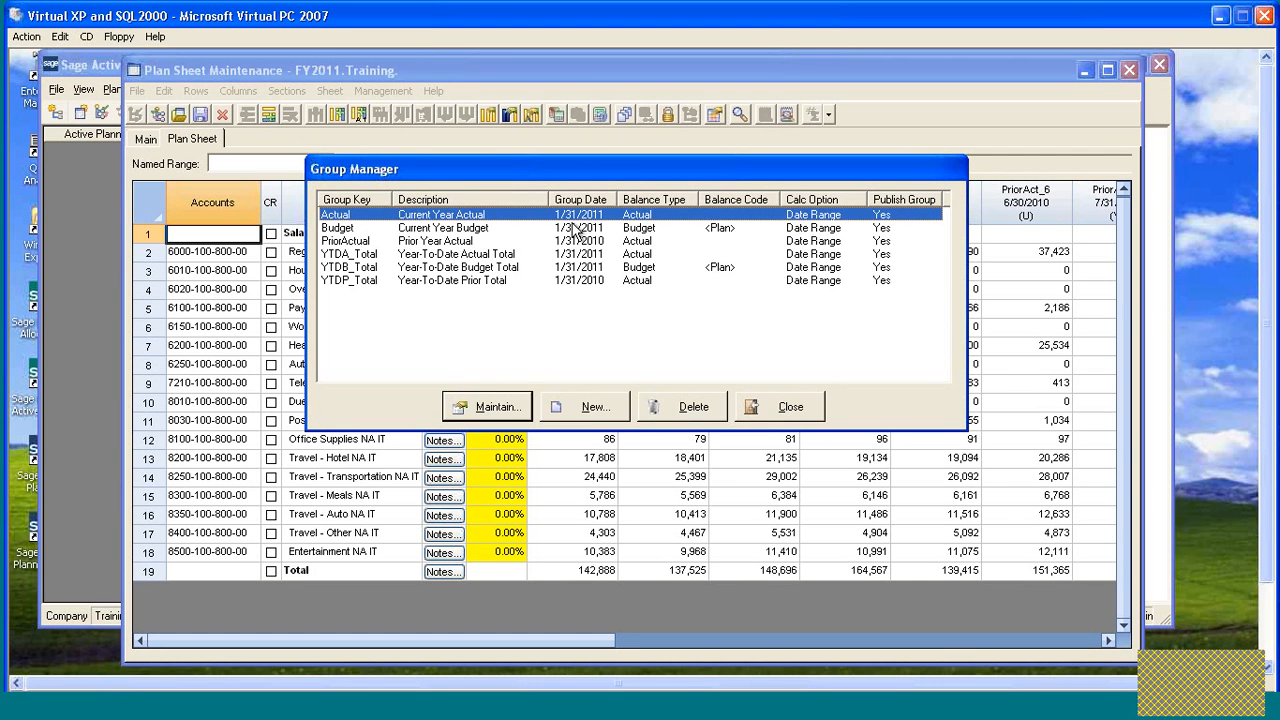
pyautogui.moveTo(669, 168); pyautogui.dragTo(669, 160)
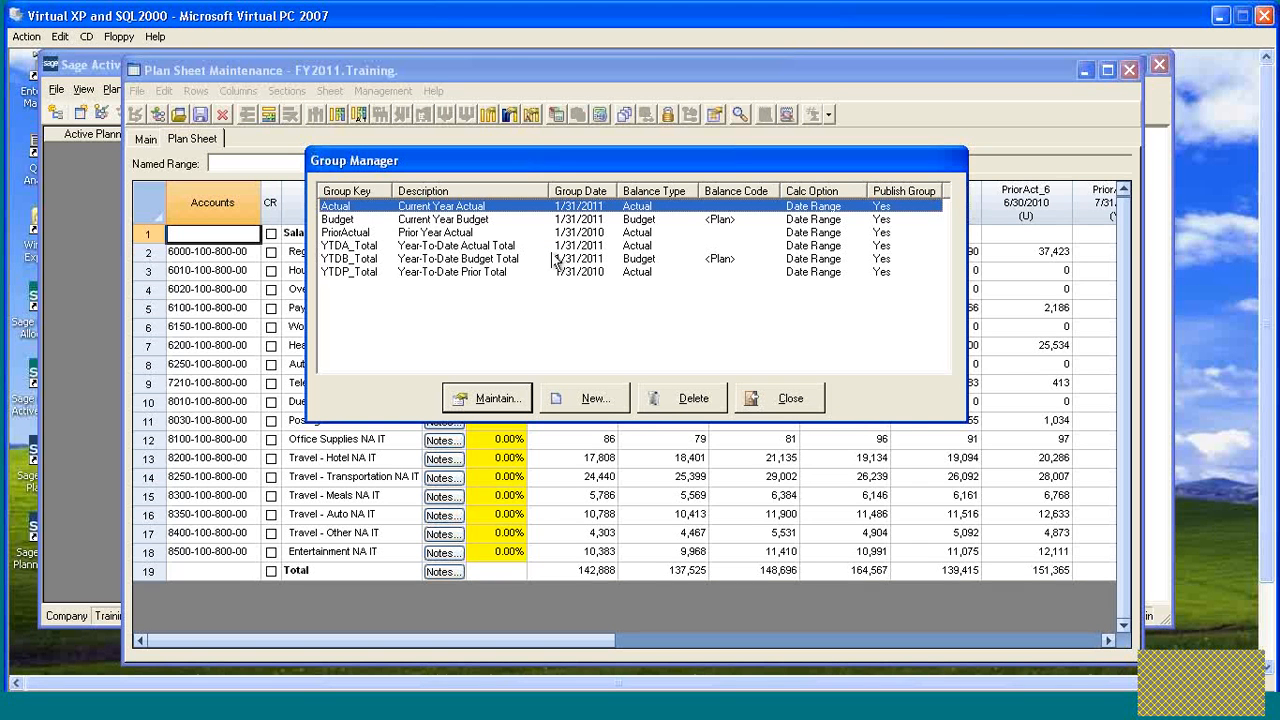
# - Examine the group date, balance type and calculation settings of the Actual, Budget and PriorActual groups without changing them
pyautogui.doubleClick(369, 207)
pyautogui.moveTo(656, 210); pyautogui.dragTo(720, 117)
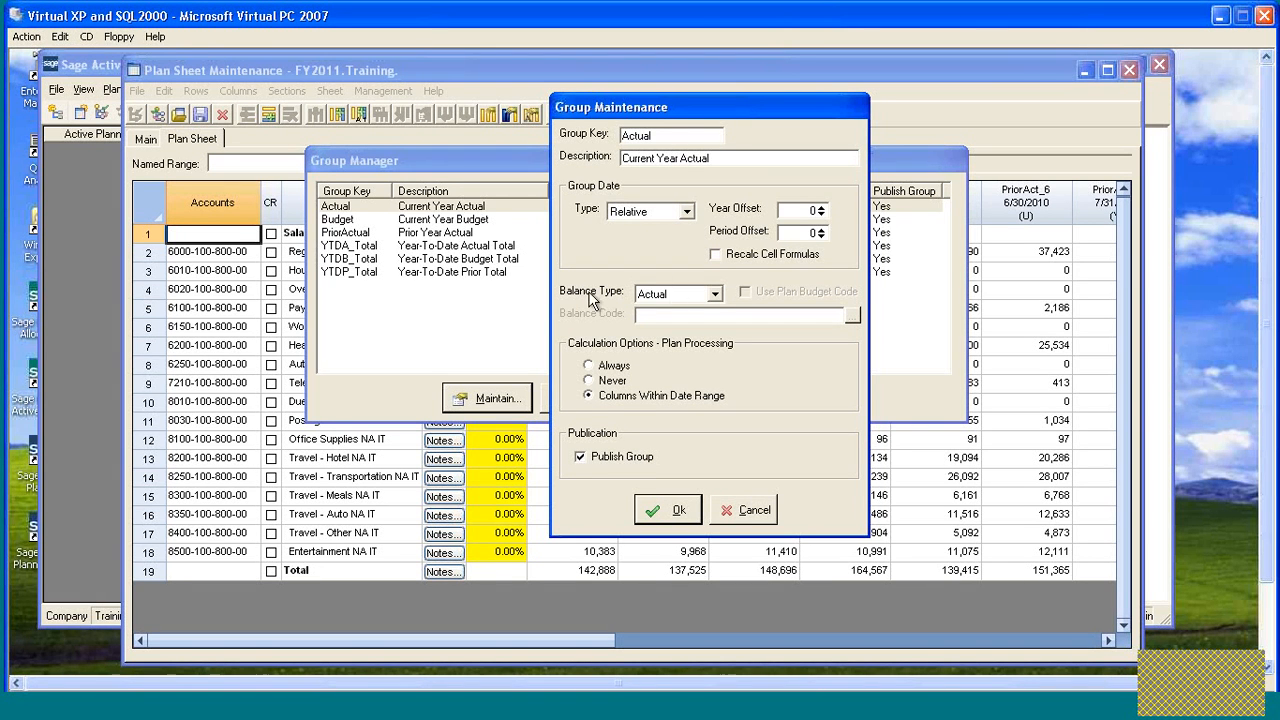
pyautogui.click(748, 510)
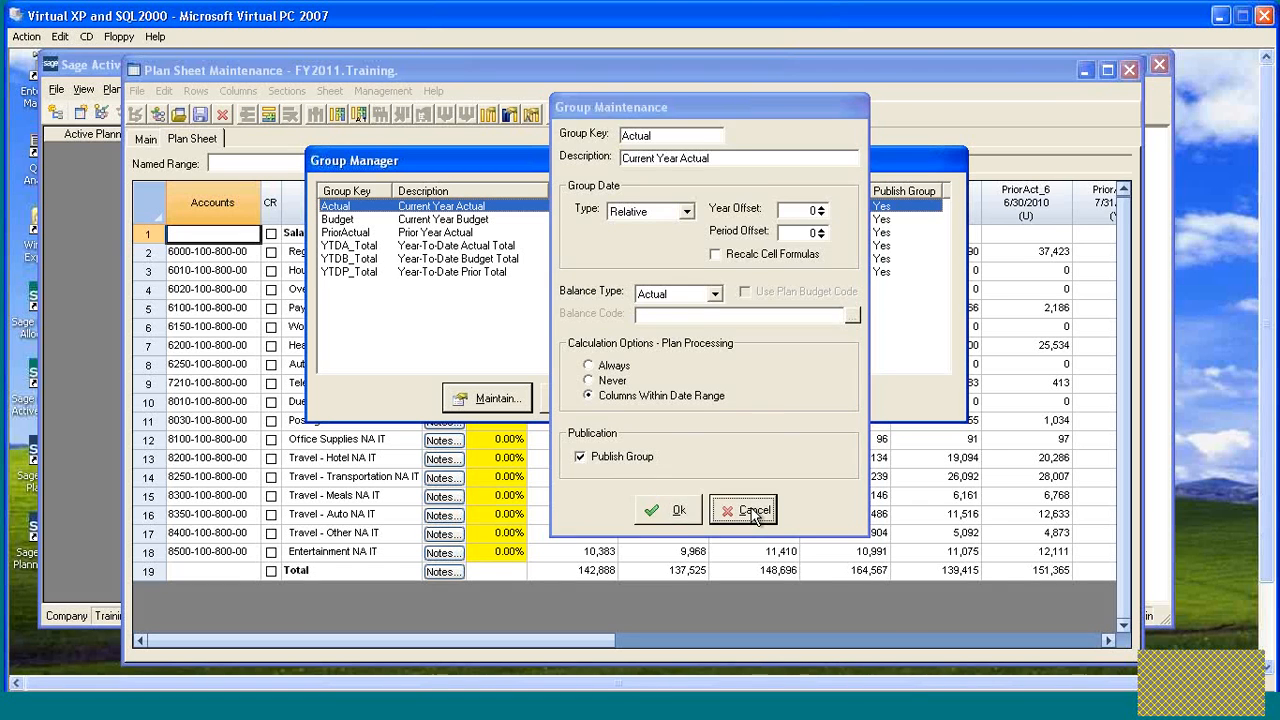
pyautogui.doubleClick(350, 219)
pyautogui.moveTo(641, 201); pyautogui.dragTo(699, 148)
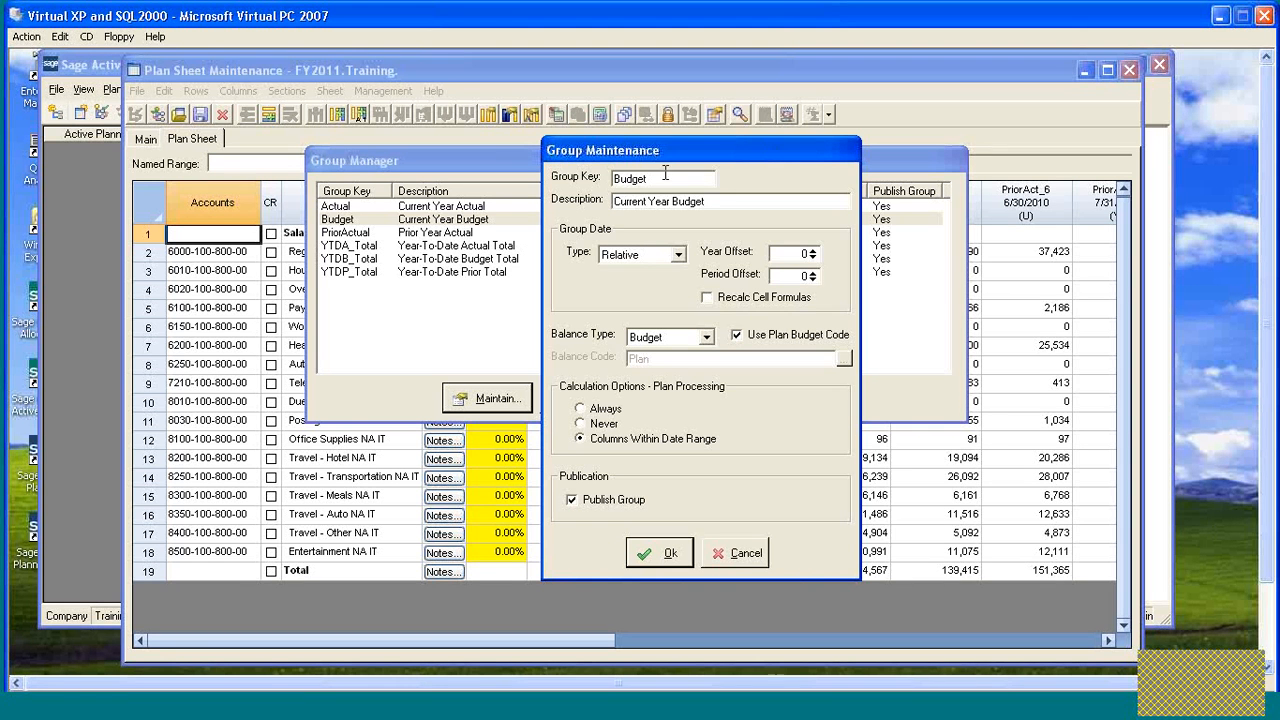
pyautogui.click(742, 553)
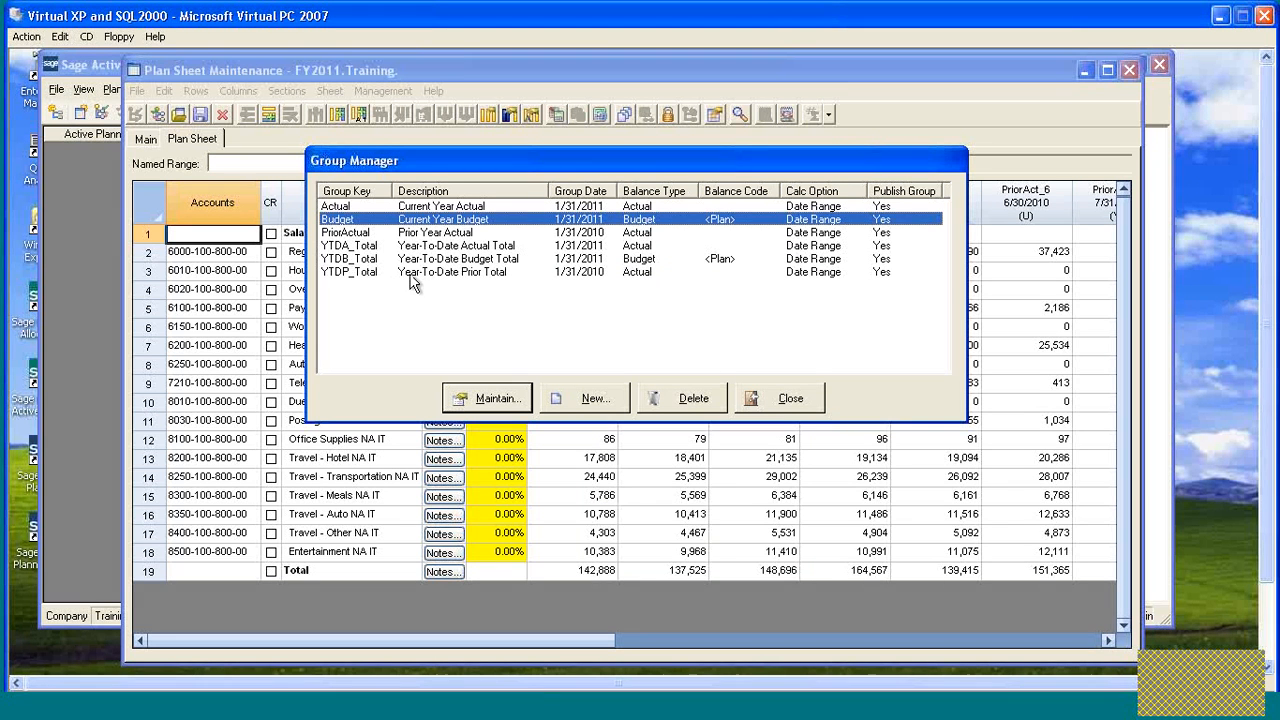
pyautogui.doubleClick(356, 235)
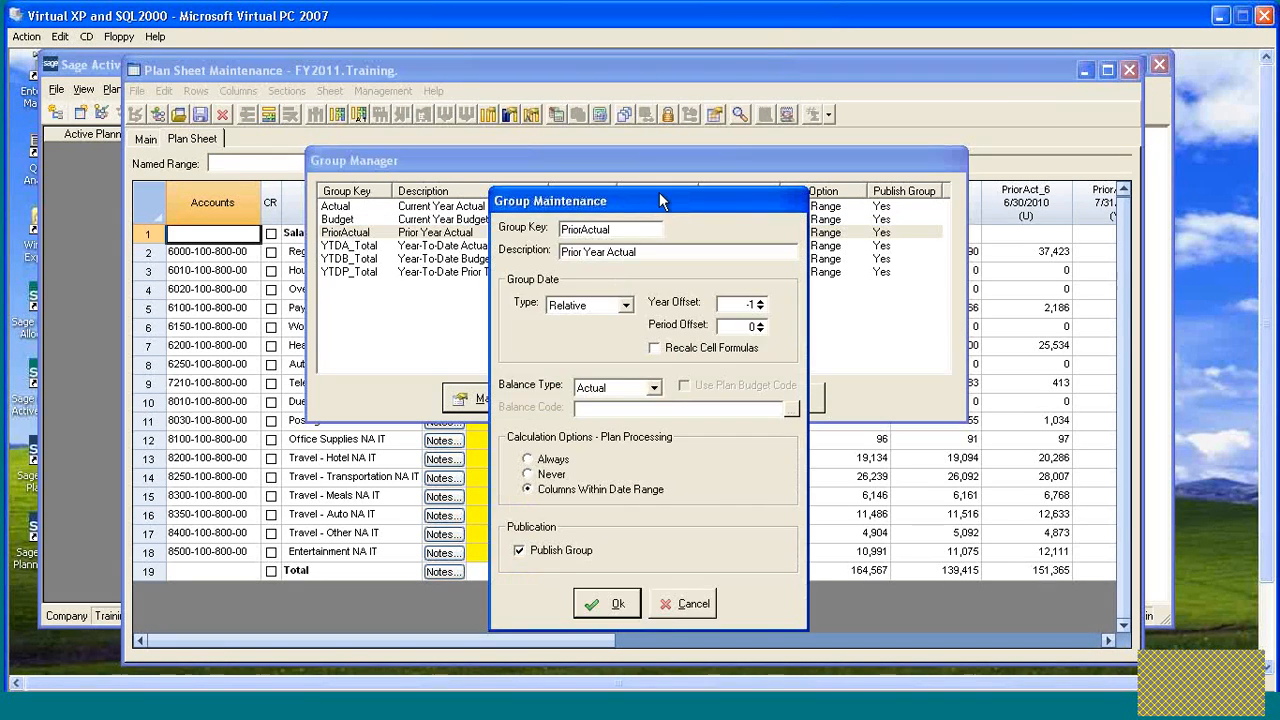
pyautogui.moveTo(659, 192); pyautogui.dragTo(651, 144)
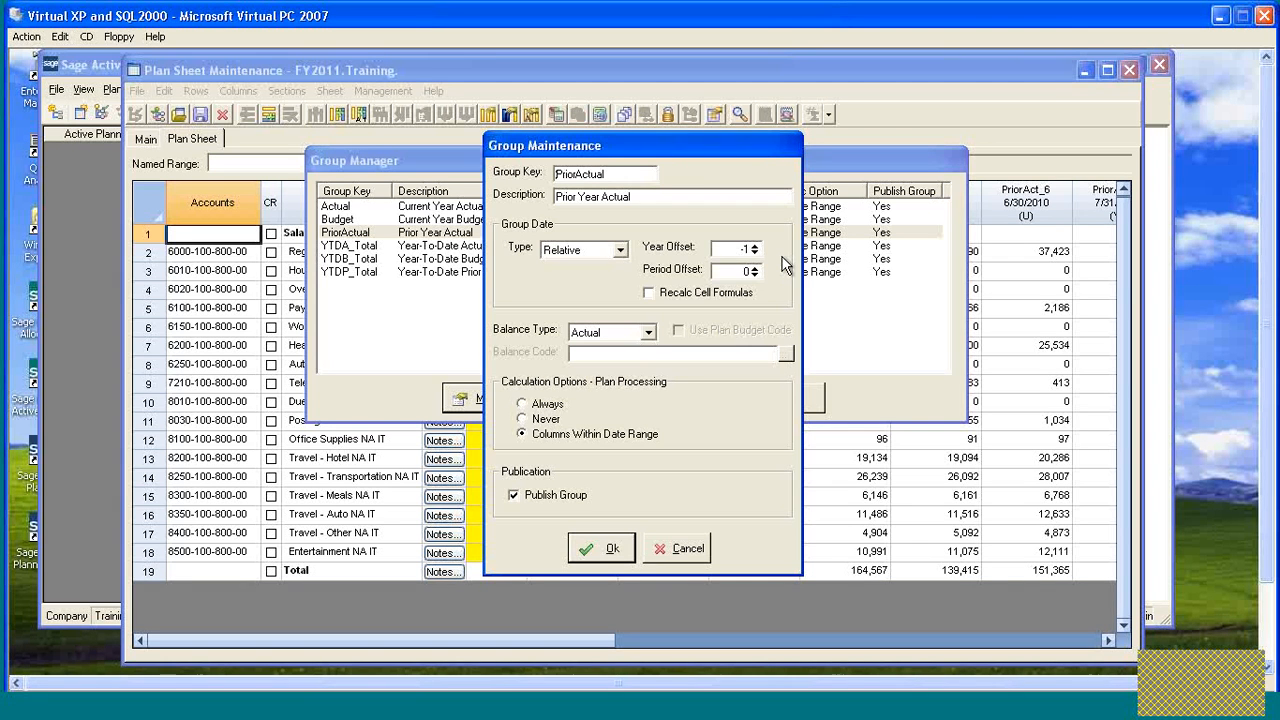
pyautogui.click(680, 550)
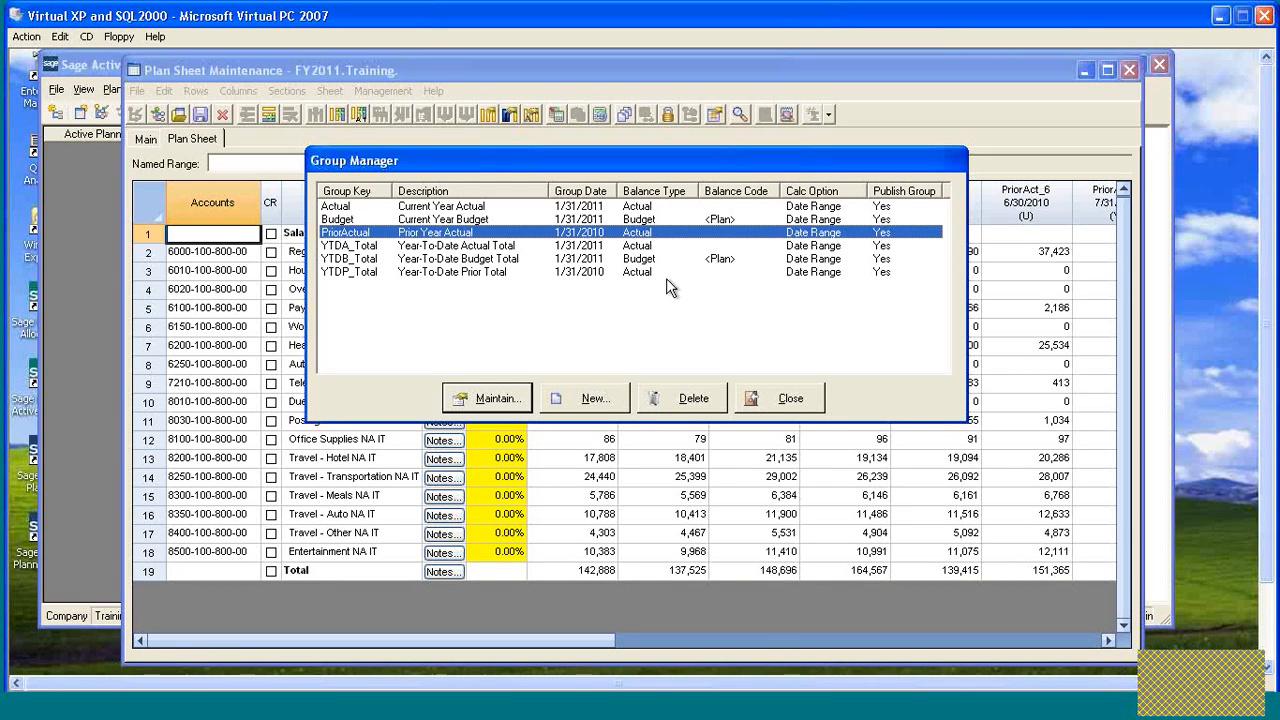
# - Look through the YTDA_Total, YTDB_Total and YTDP_Total groups and close the Group Manager
pyautogui.click(352, 246)
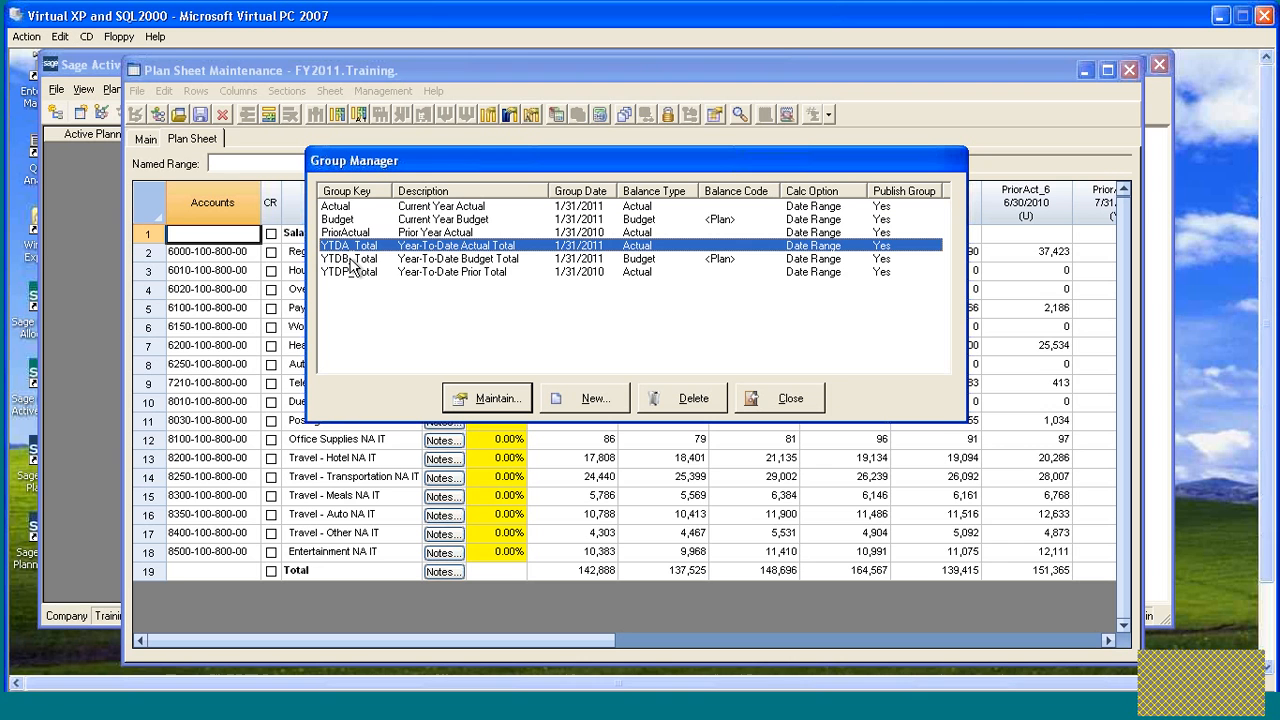
pyautogui.click(362, 259)
pyautogui.click(354, 273)
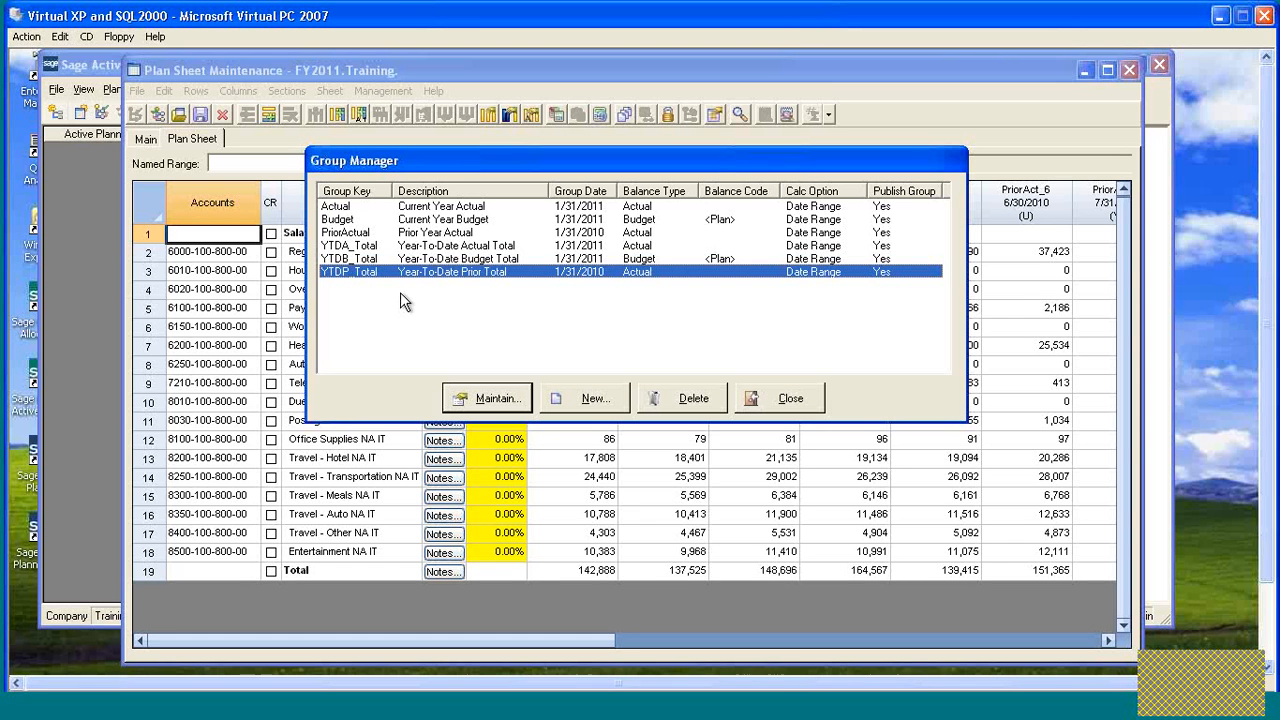
pyautogui.click(790, 398)
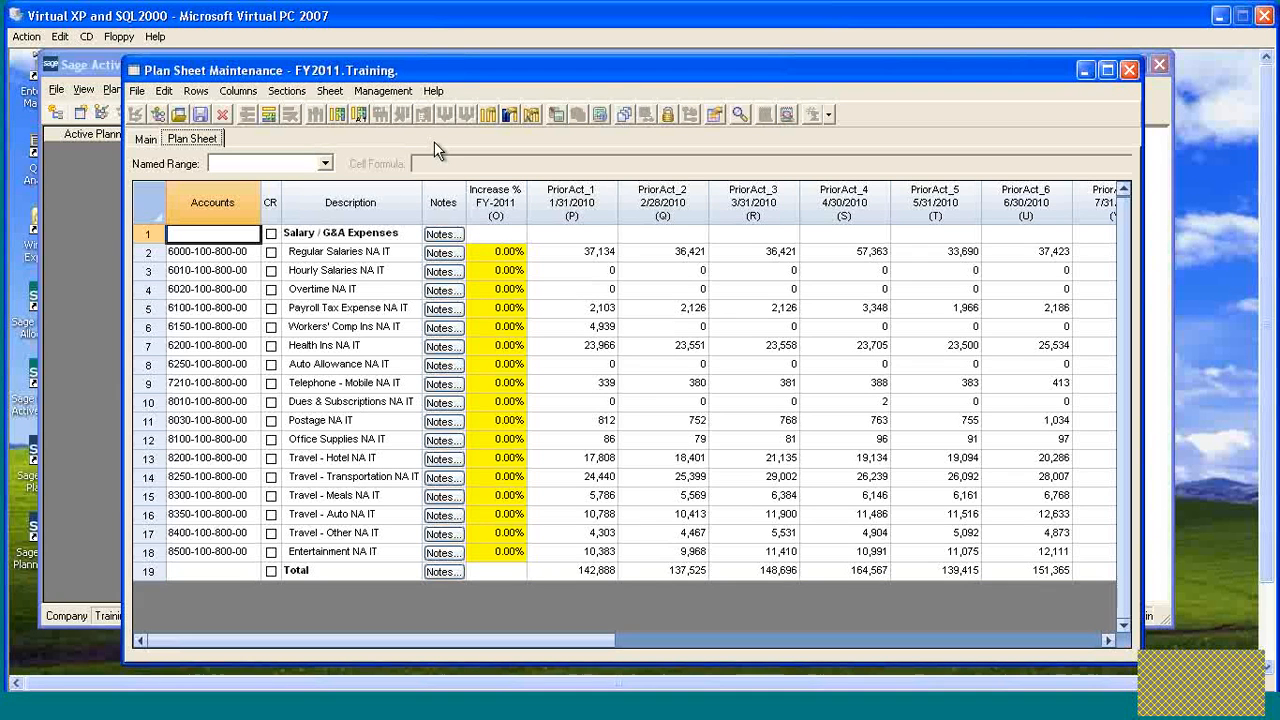
# - Show the reserved Calc column in the plan sheet through the view options
pyautogui.click(330, 91)
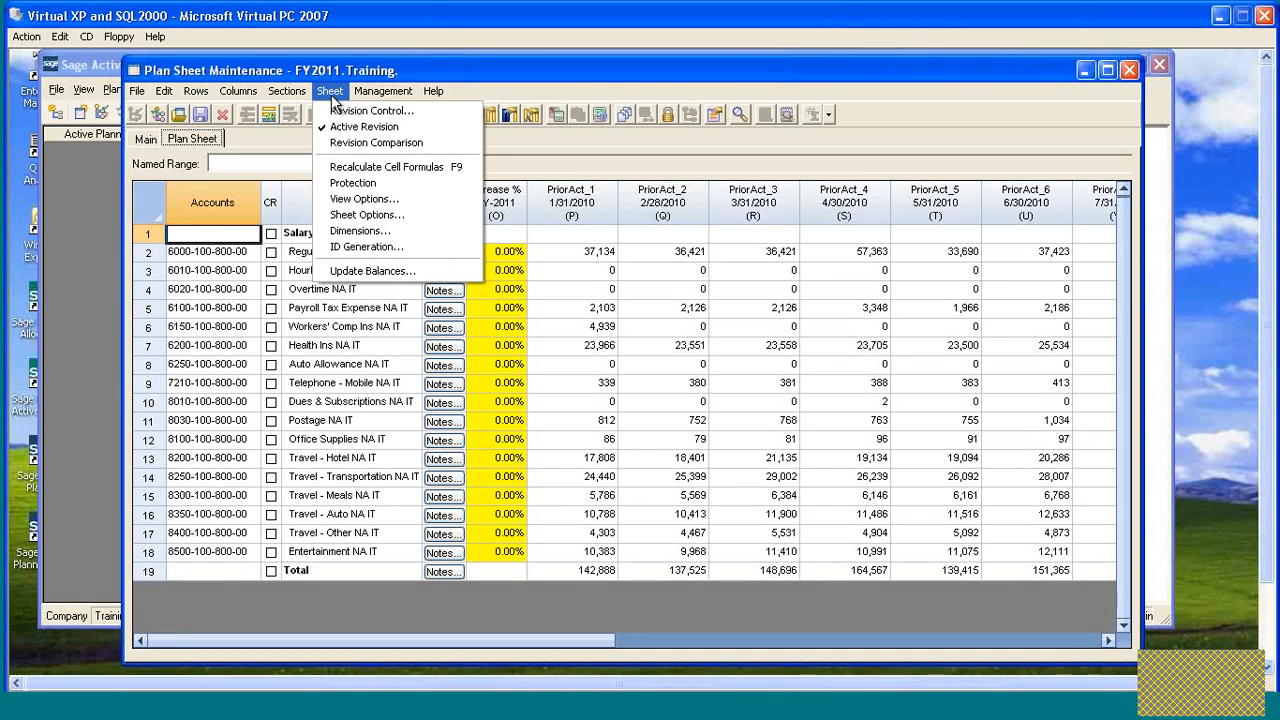
pyautogui.click(403, 198)
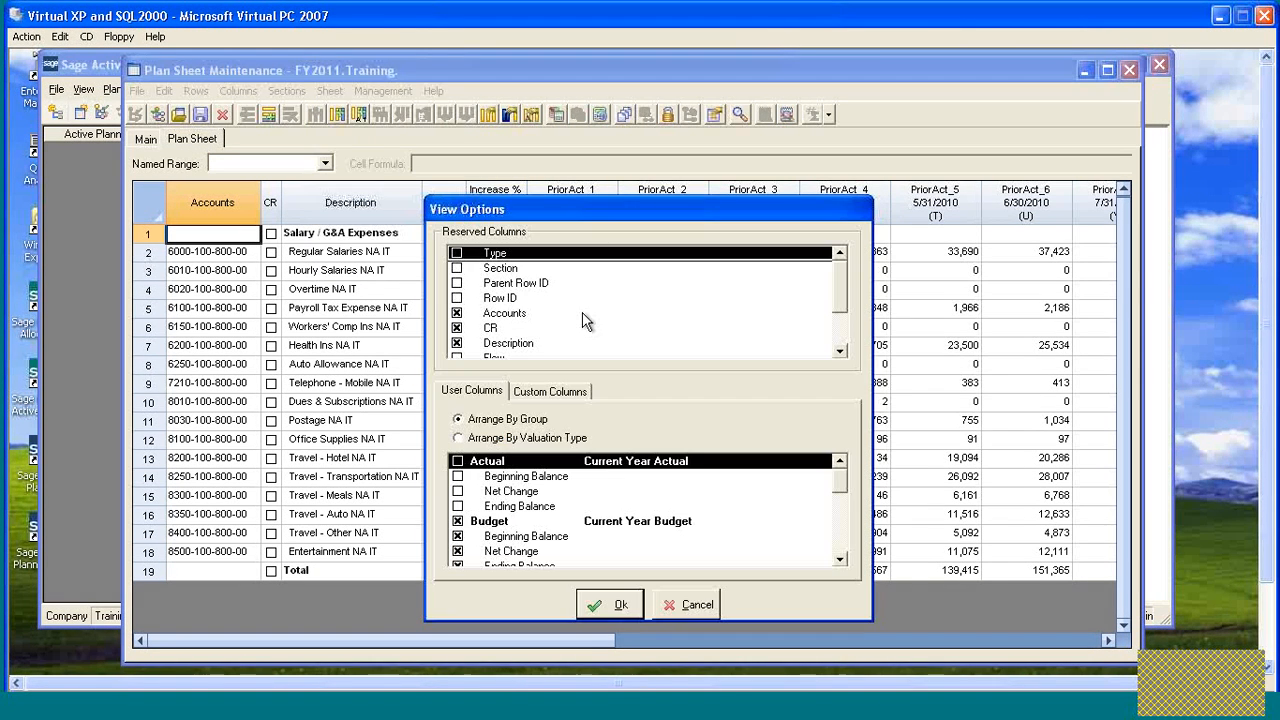
pyautogui.click(838, 300)
pyautogui.click(460, 328)
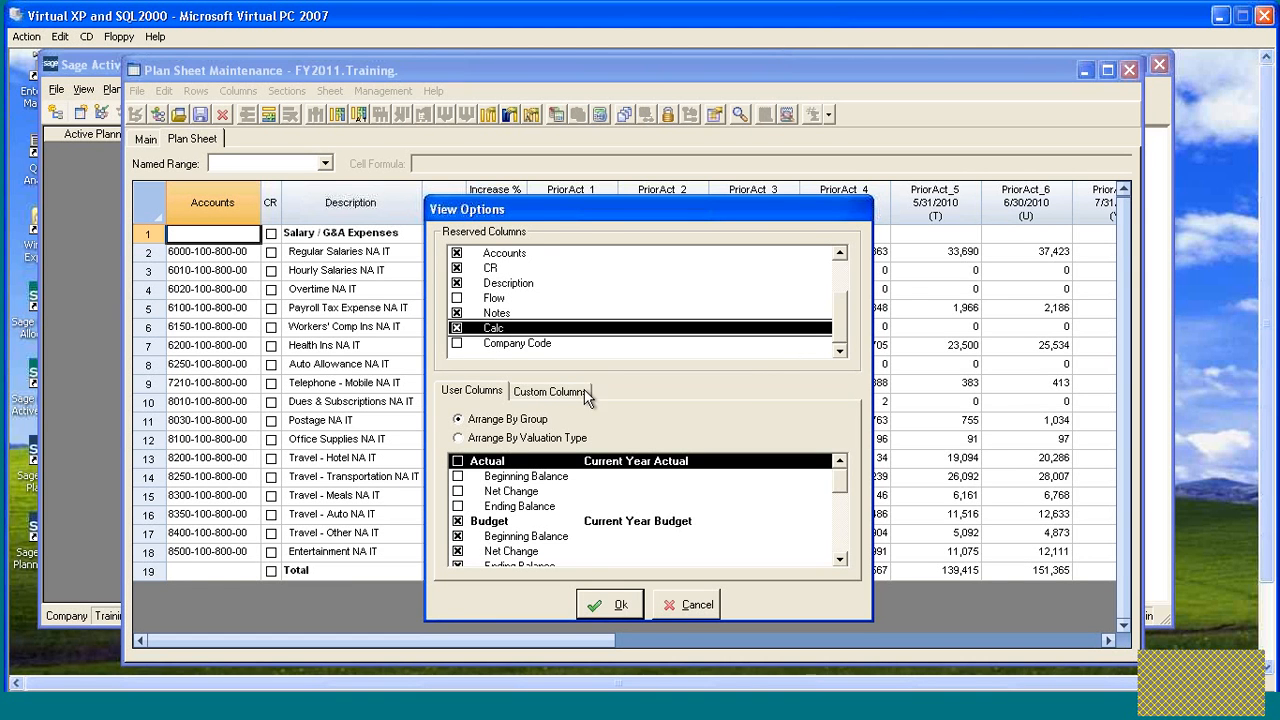
pyautogui.click(610, 604)
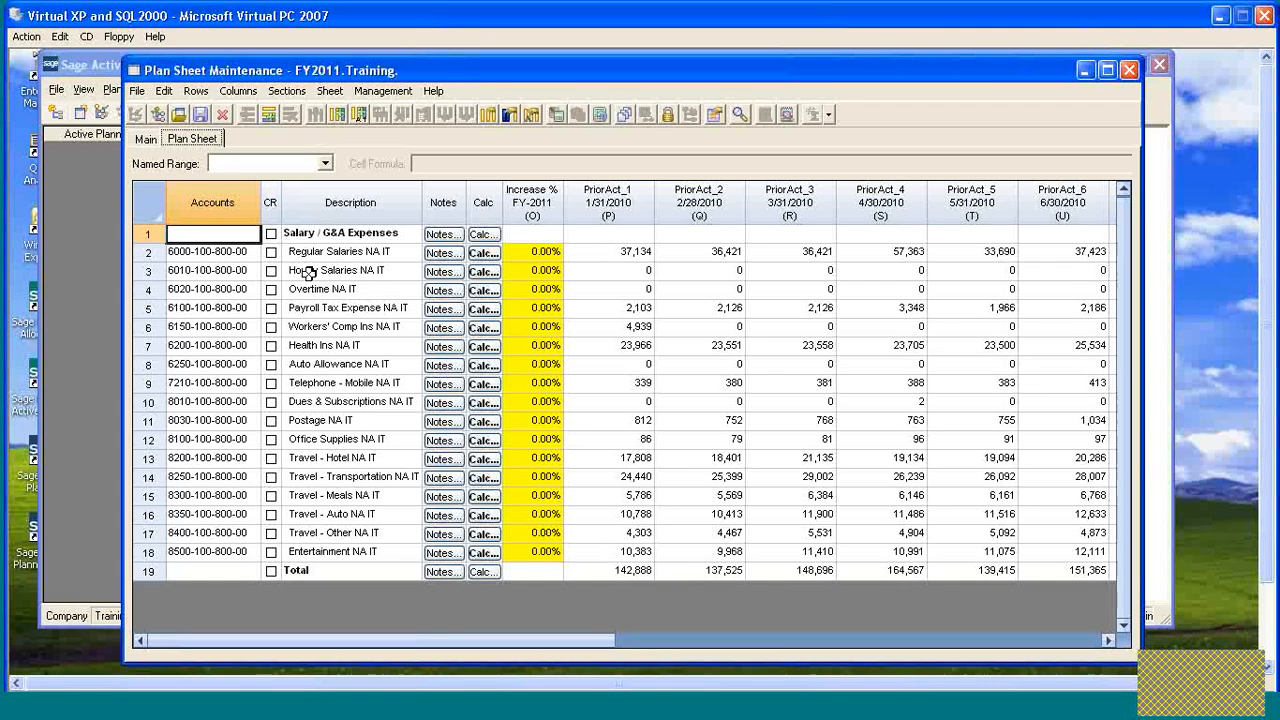
# - Examine the PriorActual net change calculation for the Regular Salaries NA IT row and close it without changes
pyautogui.click(486, 256)
pyautogui.moveTo(612, 204); pyautogui.dragTo(613, 169)
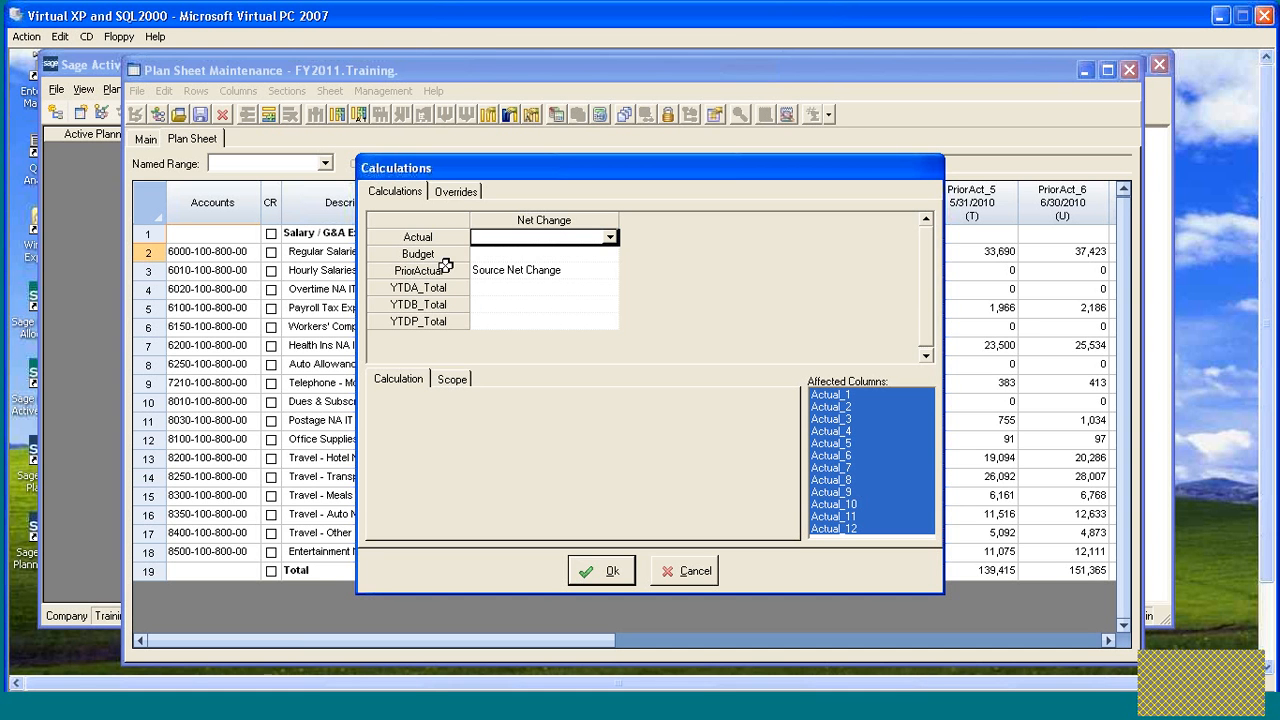
pyautogui.click(518, 270)
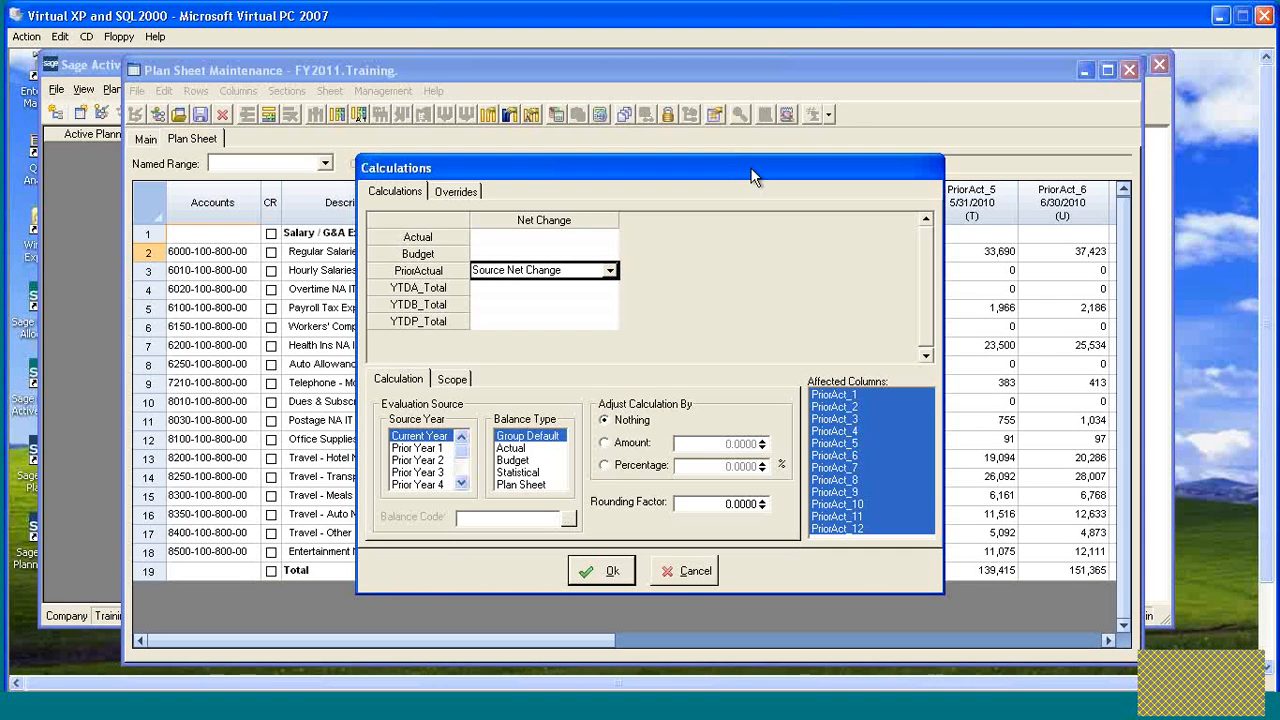
pyautogui.click(692, 580)
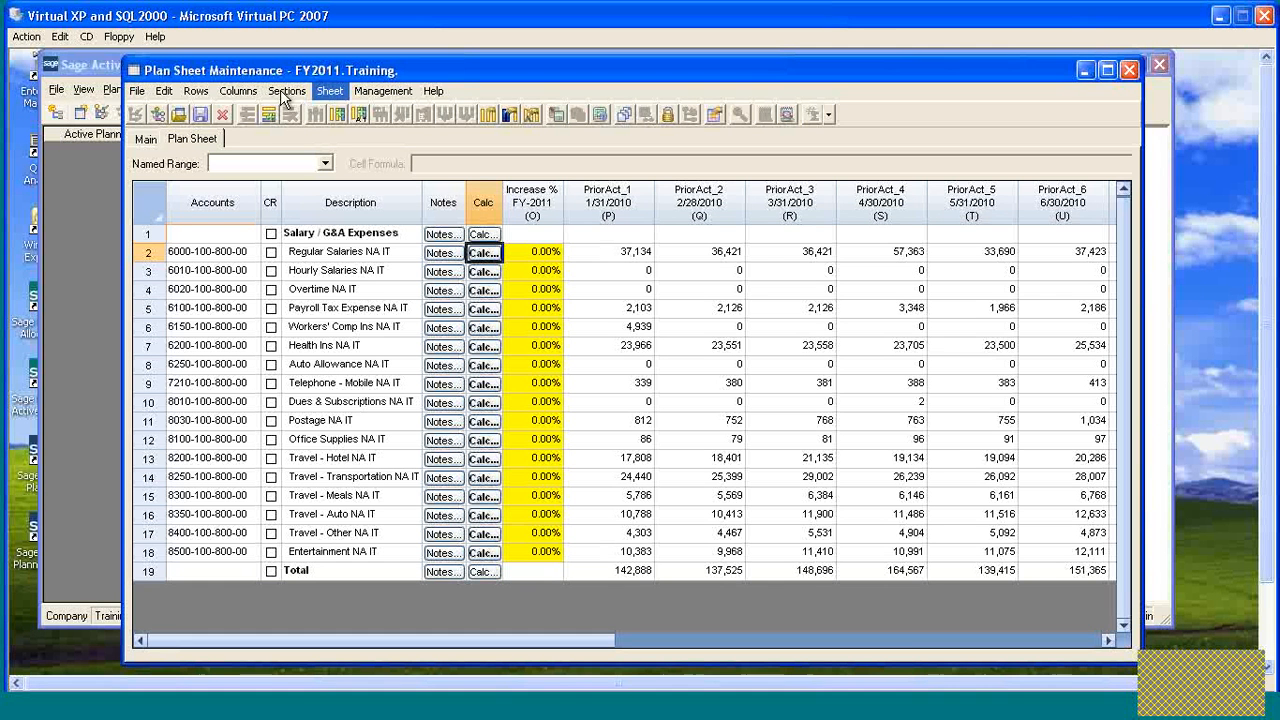
# - Try enabling all Actual group user columns in the view options, and cancel the change
pyautogui.click(329, 91)
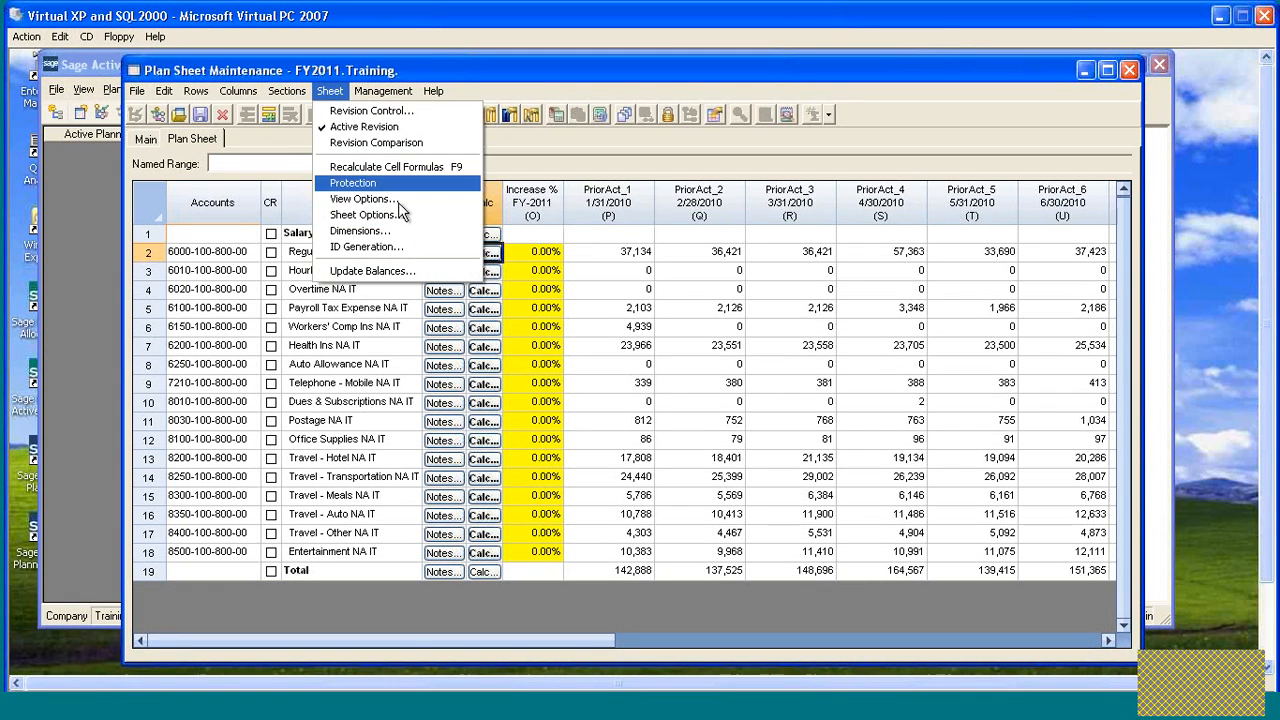
pyautogui.click(401, 198)
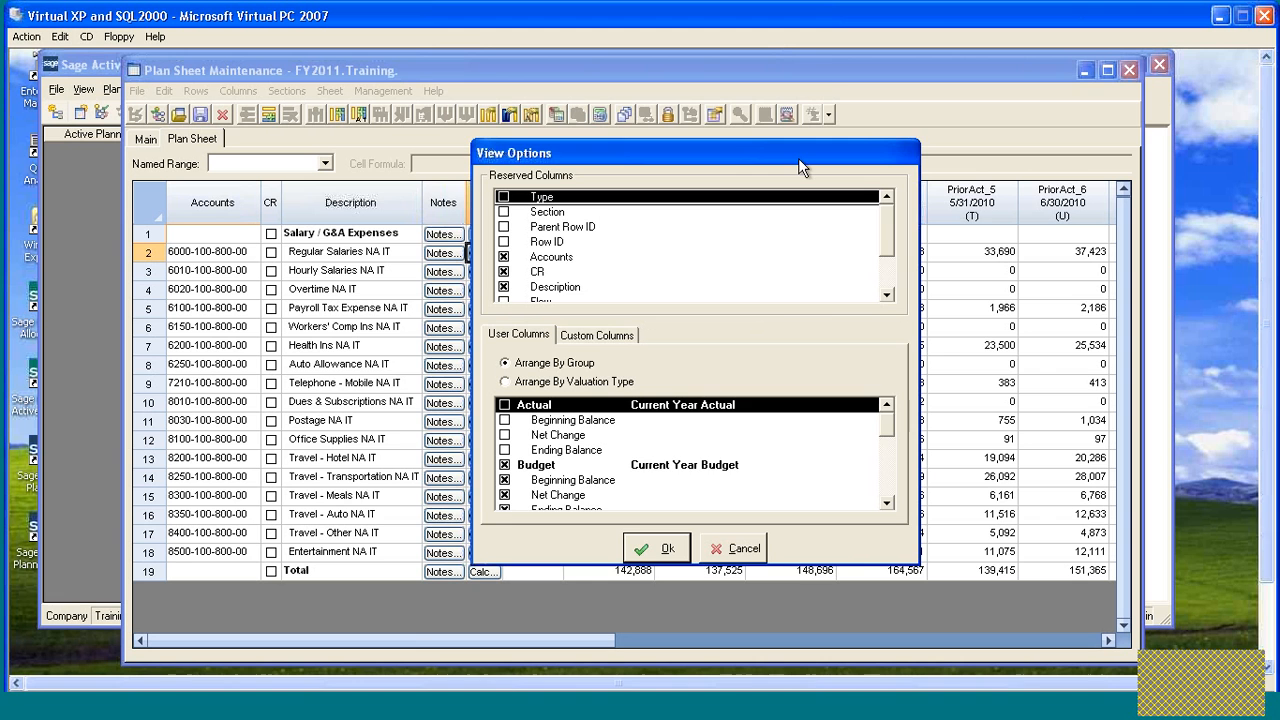
pyautogui.moveTo(798, 158); pyautogui.dragTo(709, 110)
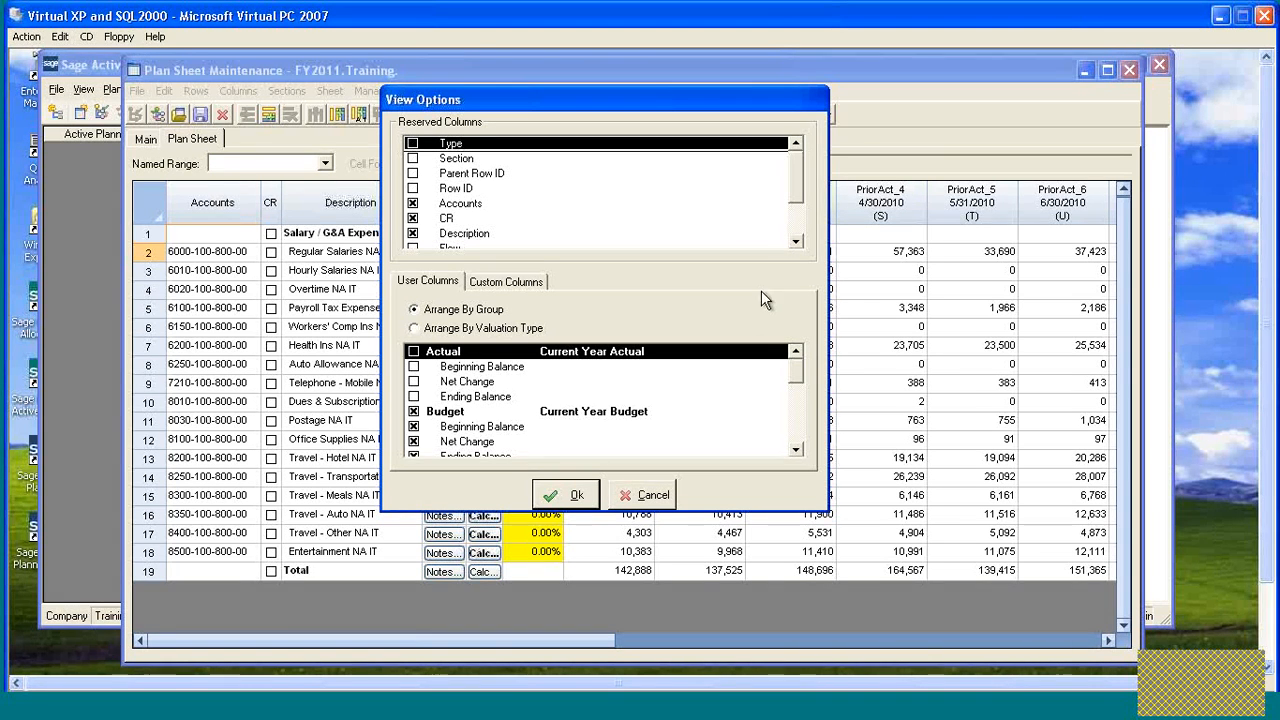
pyautogui.click(413, 352)
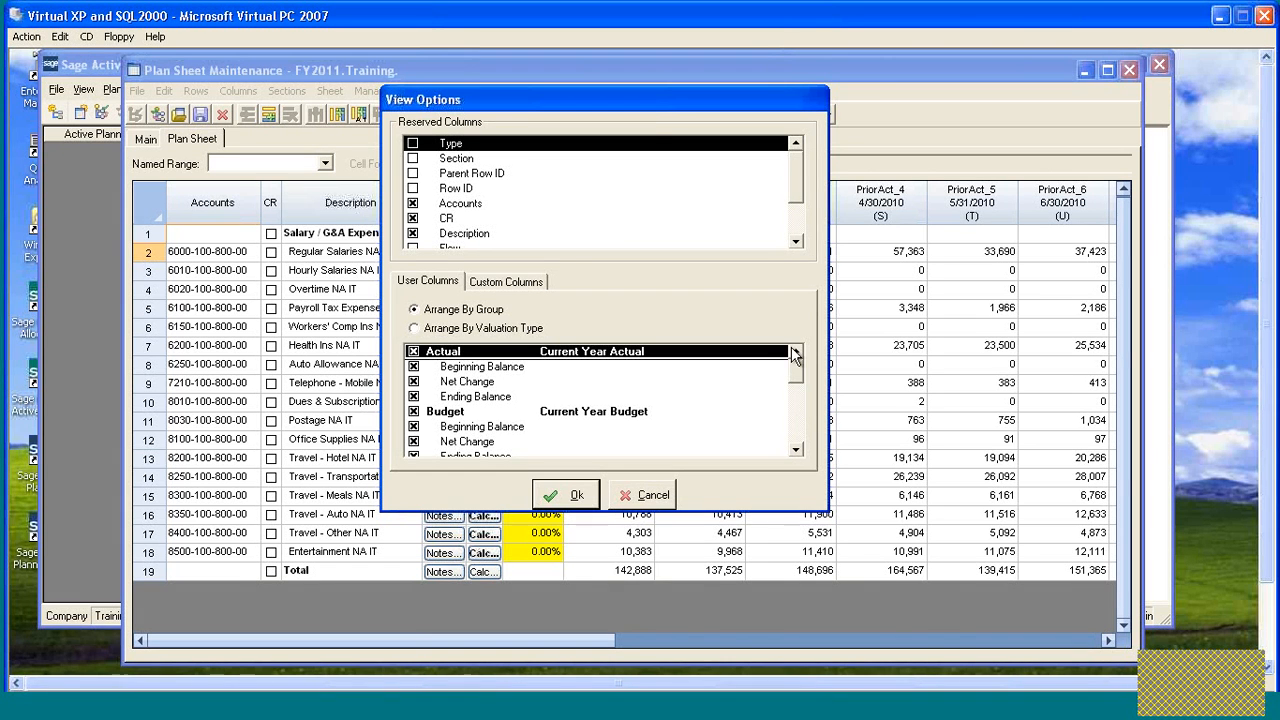
pyautogui.moveTo(645, 105); pyautogui.dragTo(725, 135)
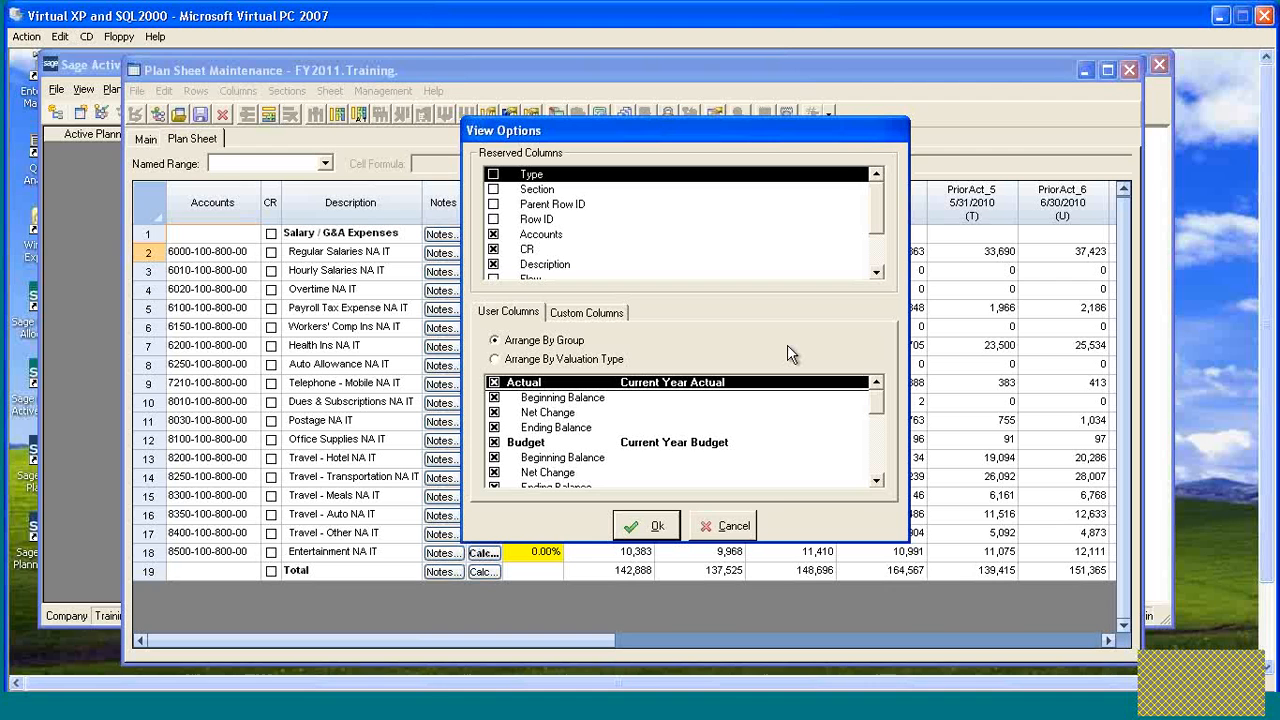
pyautogui.click(735, 530)
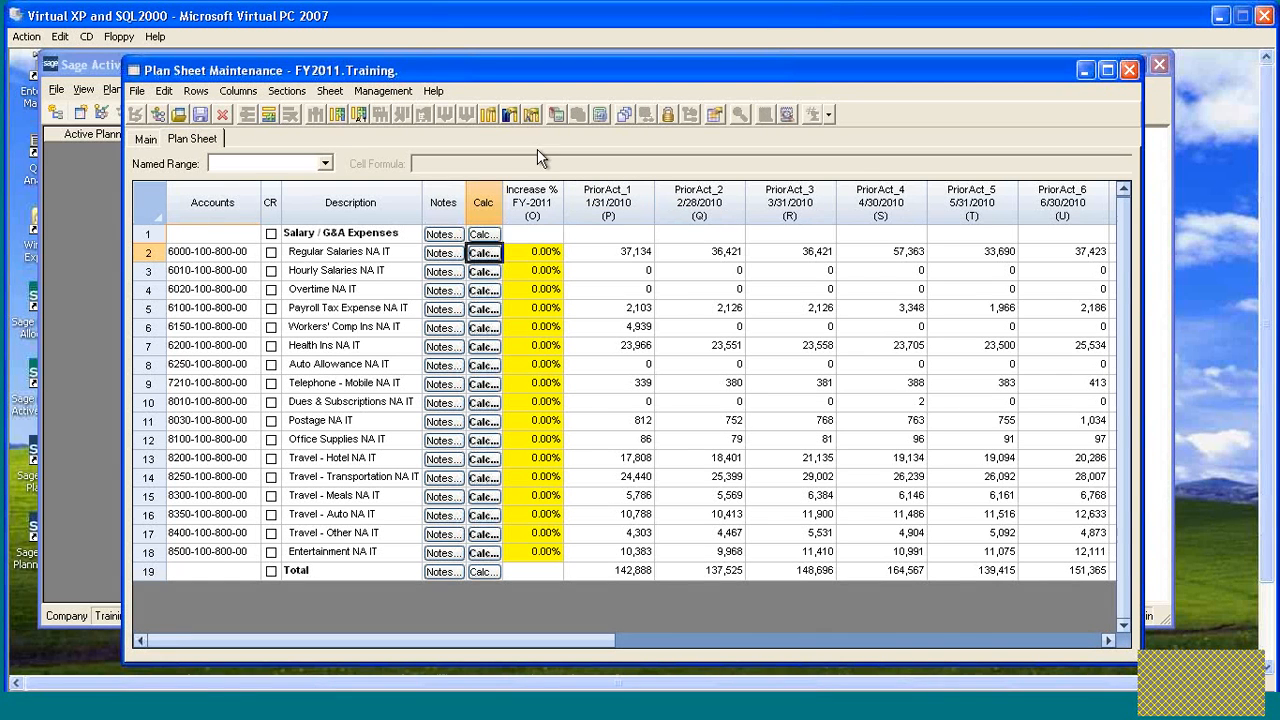
# - Move the Increase % column three positions down in the Column Manager, directly after PriorAct_3, and close the manager
pyautogui.click(488, 115)
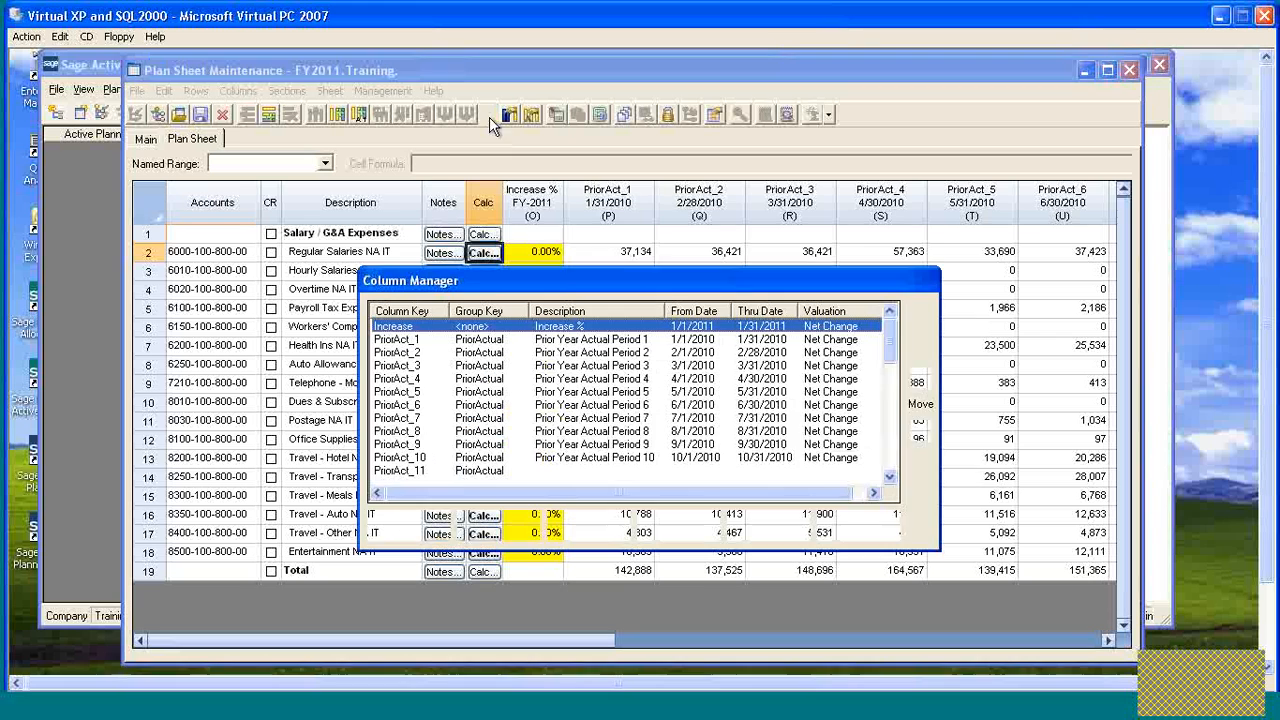
pyautogui.moveTo(657, 280); pyautogui.dragTo(660, 208)
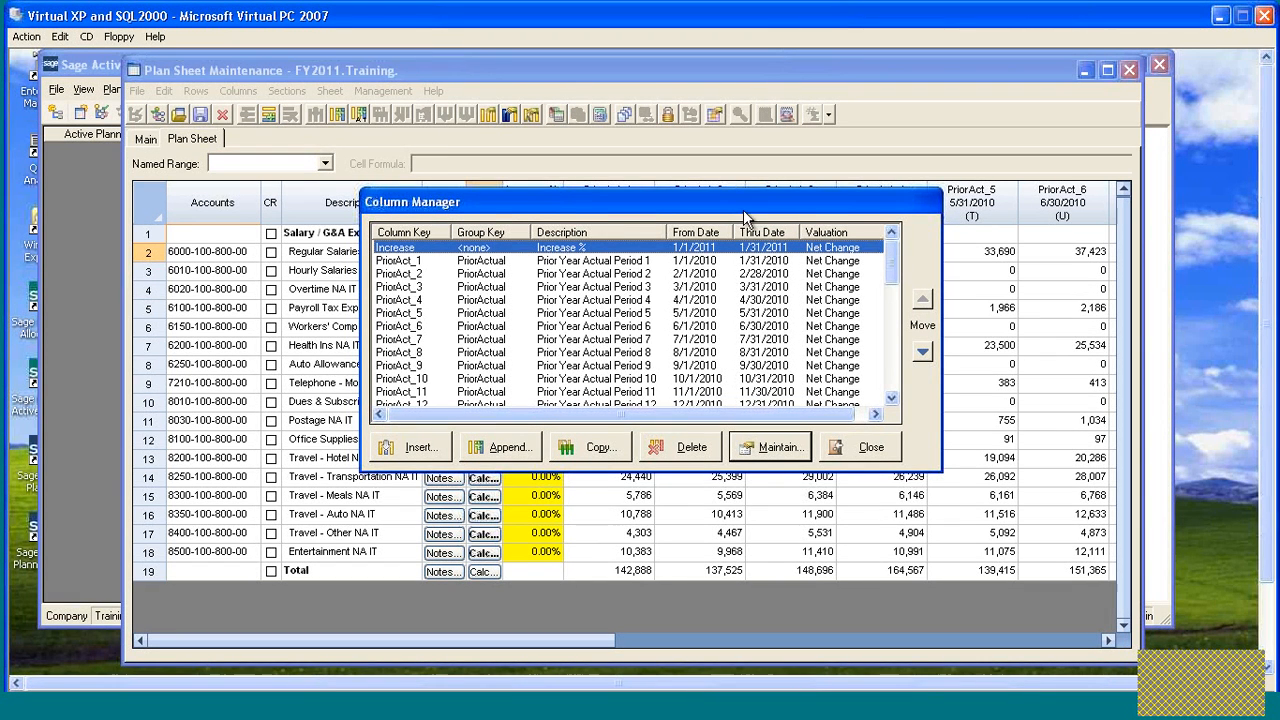
pyautogui.moveTo(748, 212); pyautogui.dragTo(748, 236)
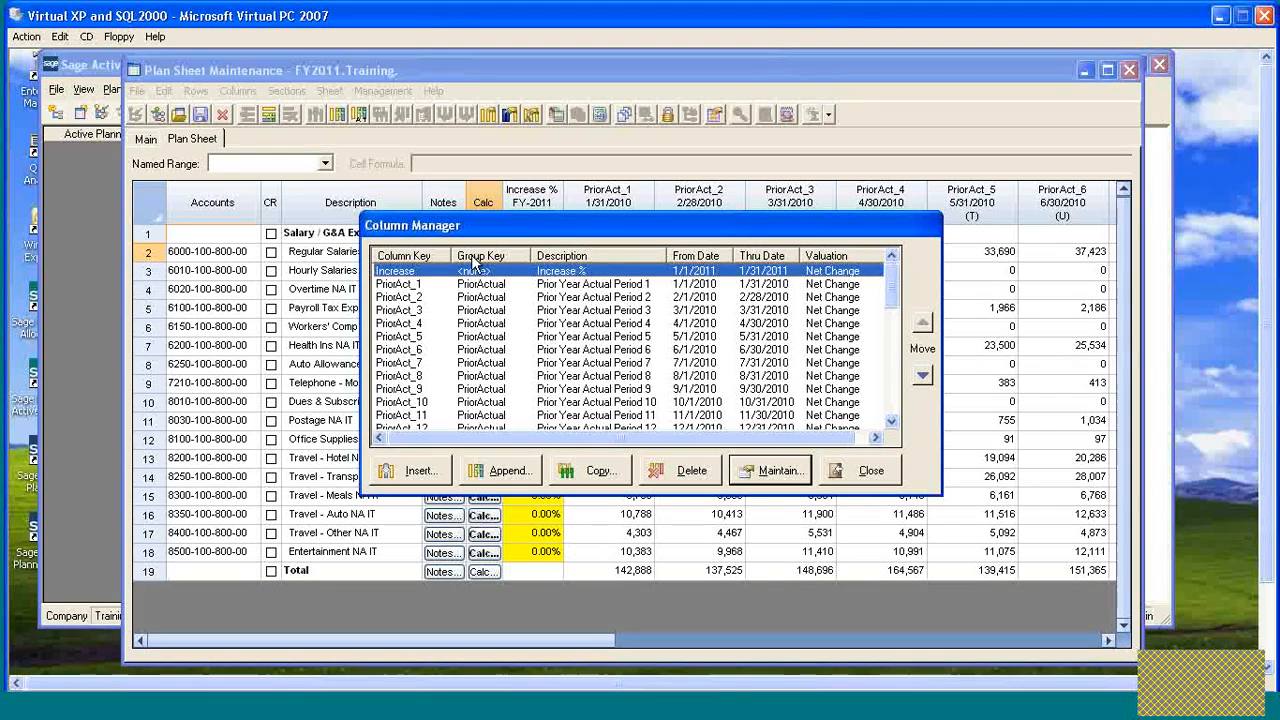
pyautogui.moveTo(538, 225); pyautogui.dragTo(537, 279)
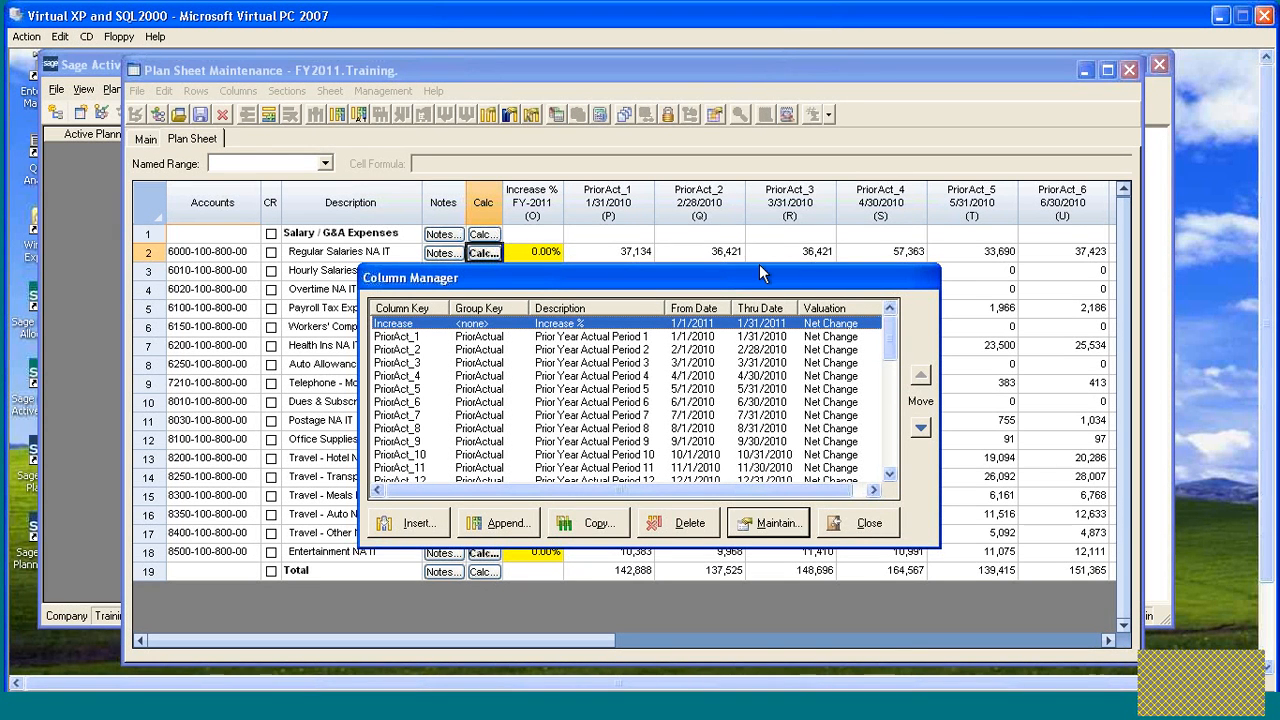
pyautogui.moveTo(782, 270); pyautogui.dragTo(782, 235)
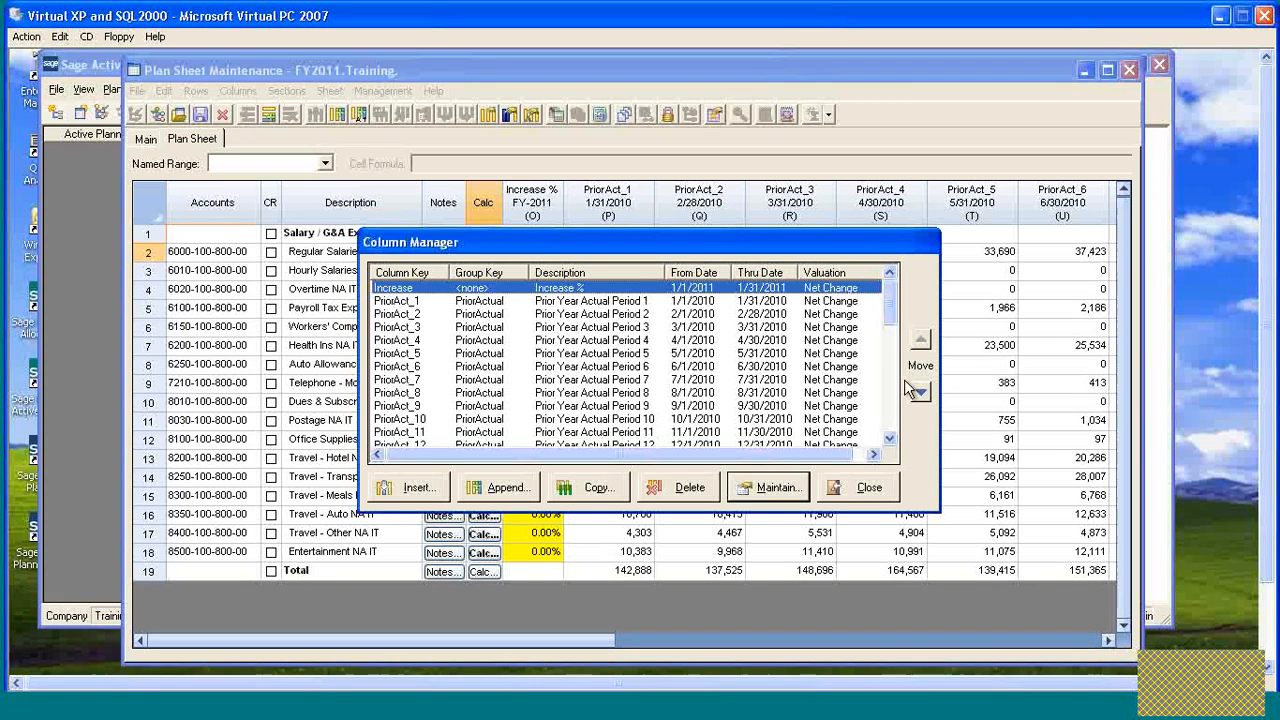
pyautogui.click(920, 392)
pyautogui.click(922, 393)
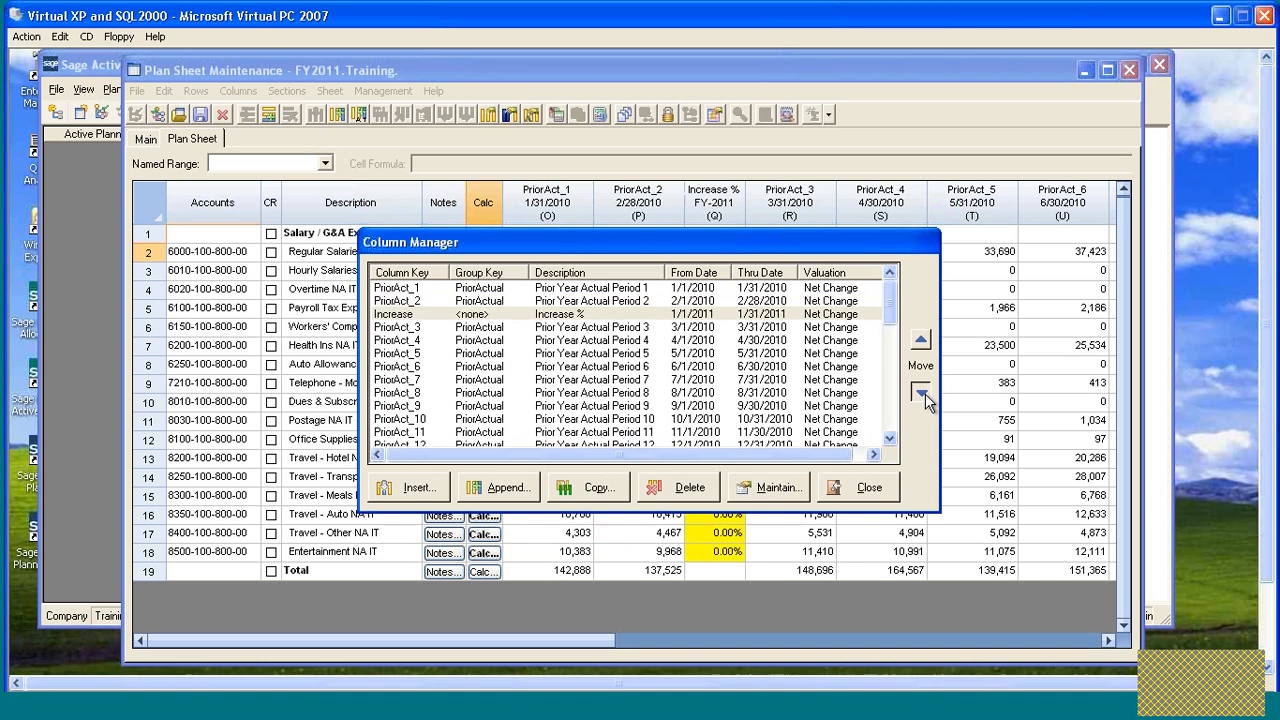
pyautogui.click(921, 393)
pyautogui.moveTo(799, 246); pyautogui.dragTo(812, 306)
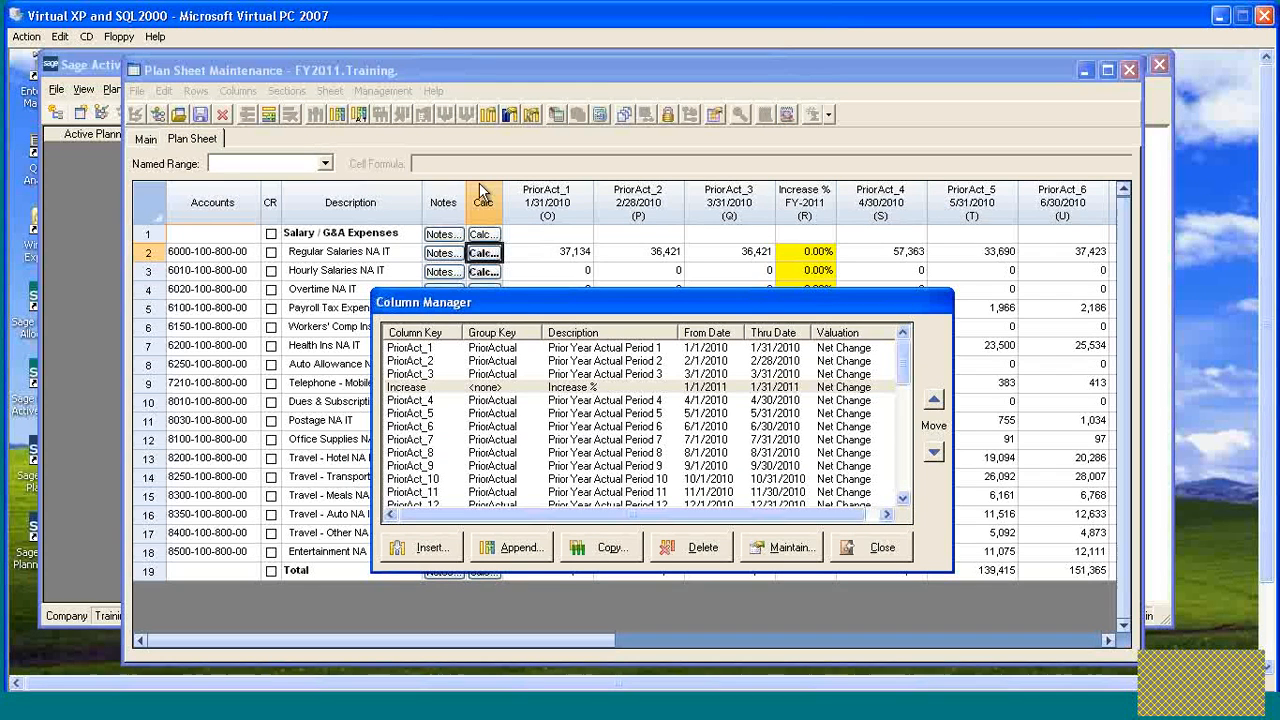
pyautogui.click(877, 554)
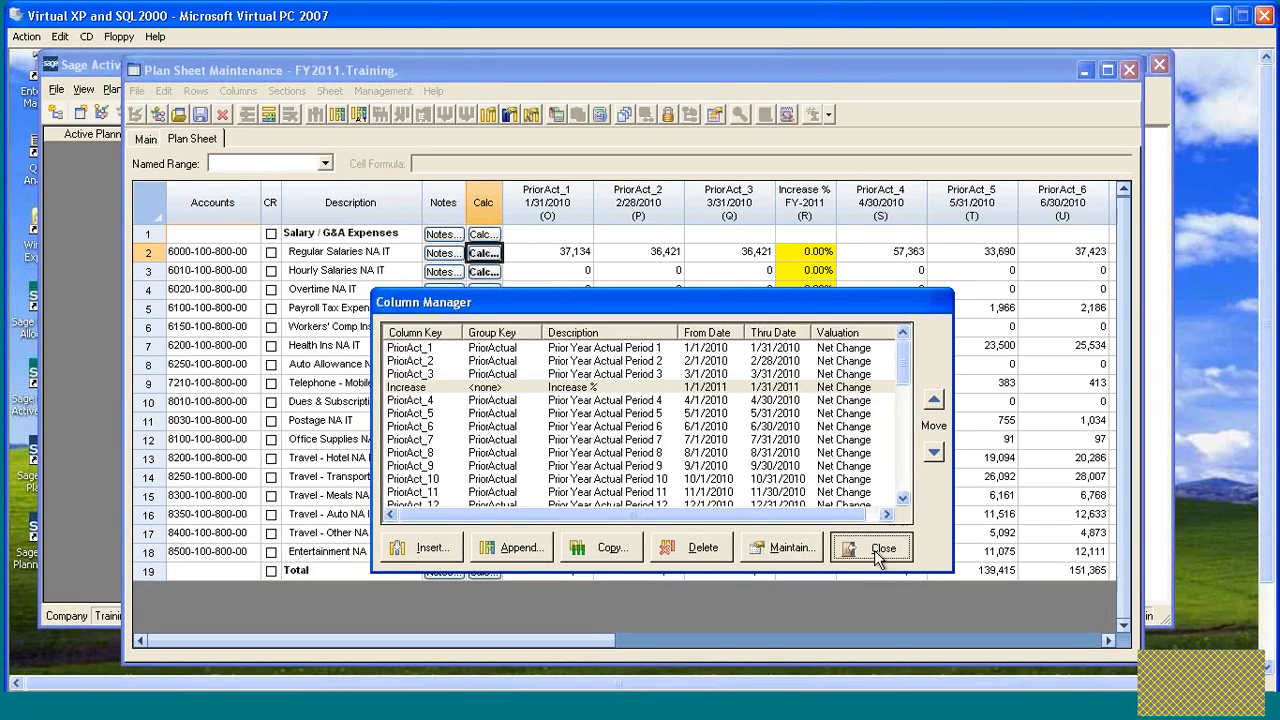
# - Move the Increase % column two positions toward the front of the plan sheet, directly after PriorAct_1
pyautogui.click(806, 205)
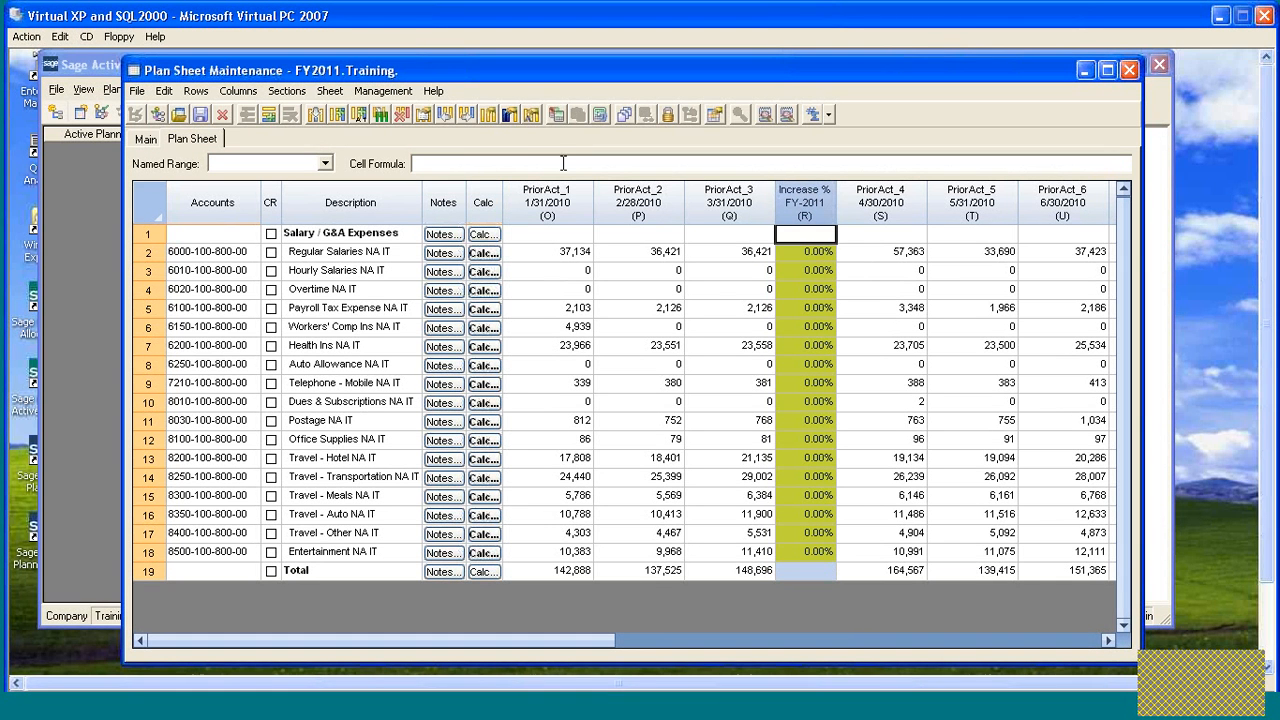
pyautogui.click(445, 114)
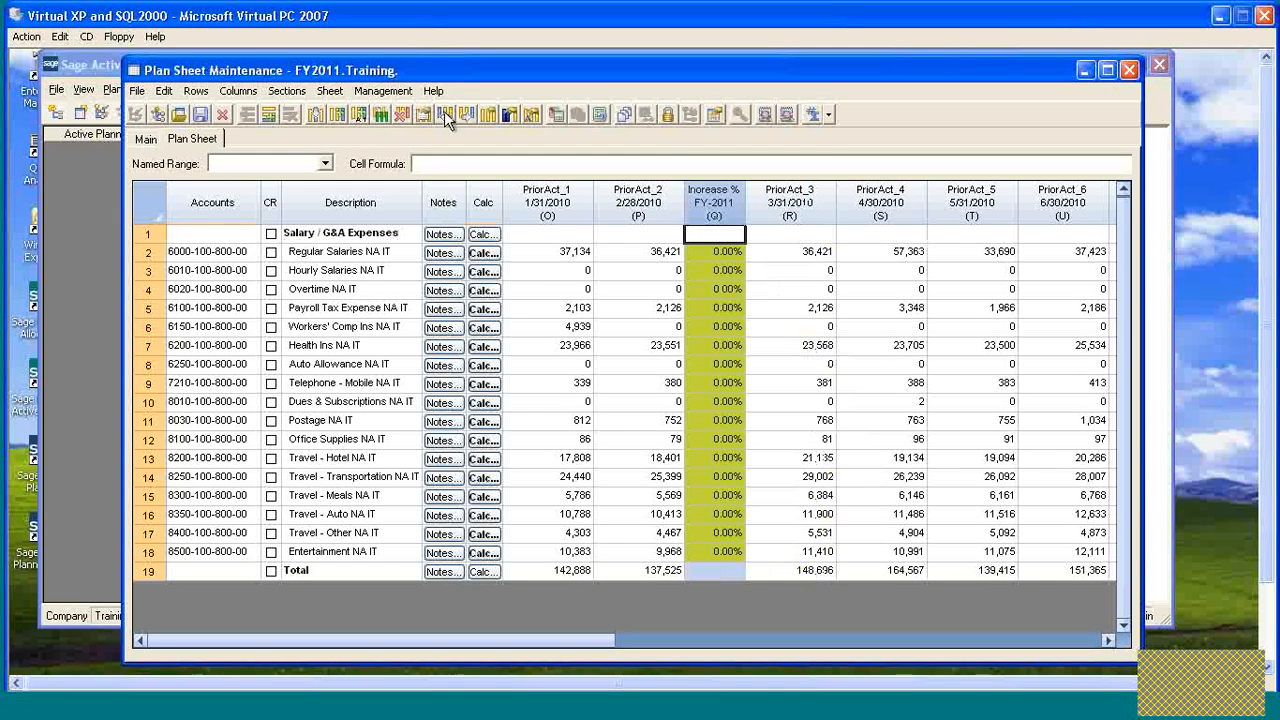
pyautogui.click(445, 114)
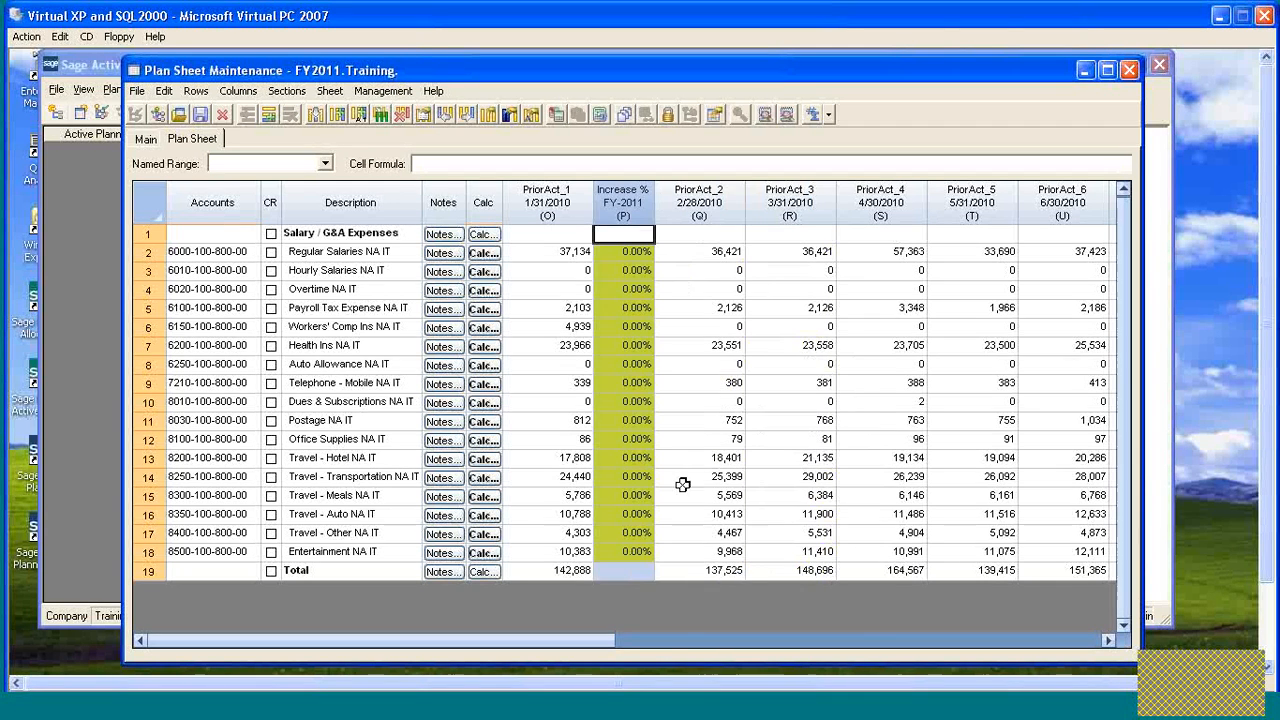
# - Check the YTD_PriorAct formula for the Regular Salaries NA IT row and move the Increase % column before PriorAct_1
pyautogui.moveTo(399, 637); pyautogui.dragTo(741, 640)
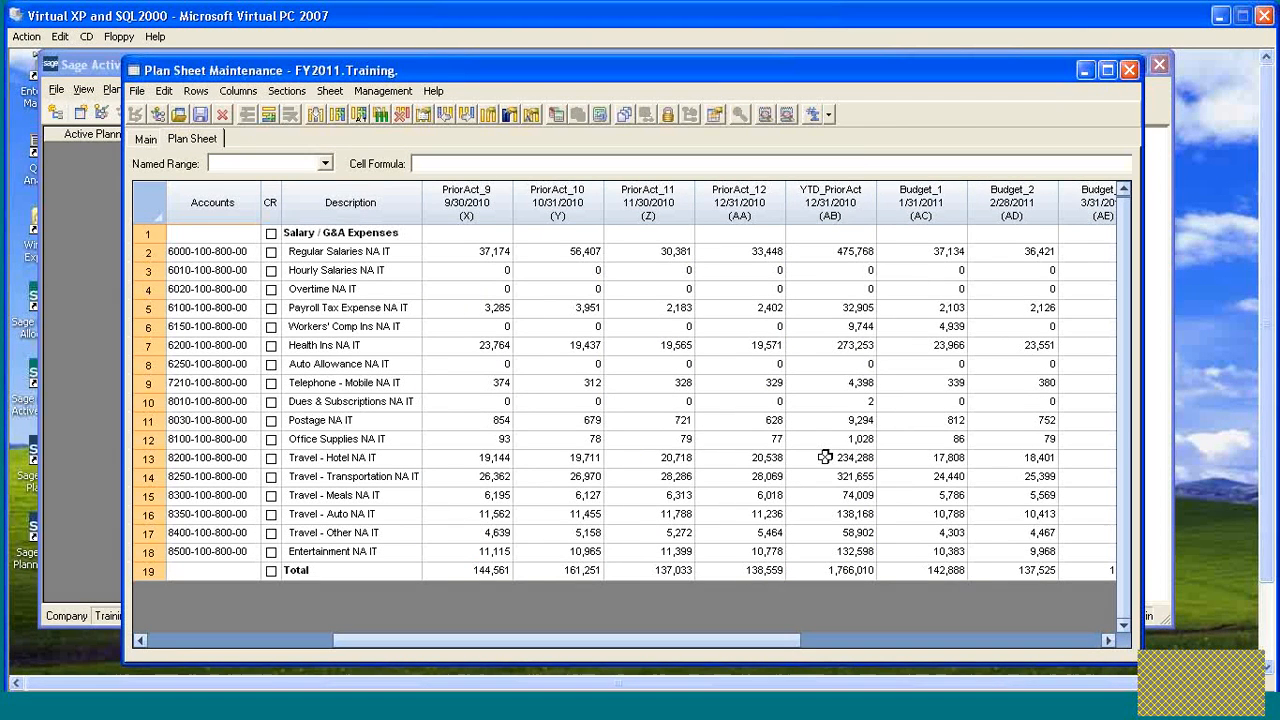
pyautogui.click(855, 251)
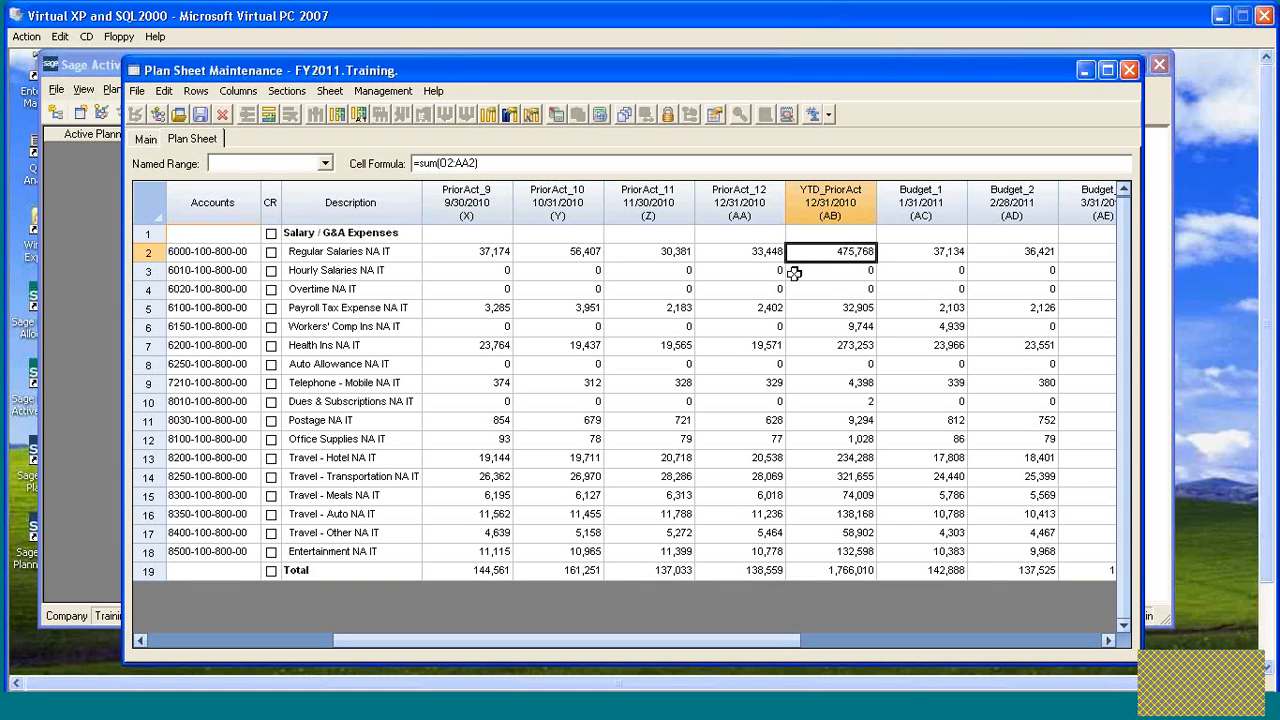
pyautogui.moveTo(443, 643); pyautogui.dragTo(217, 643)
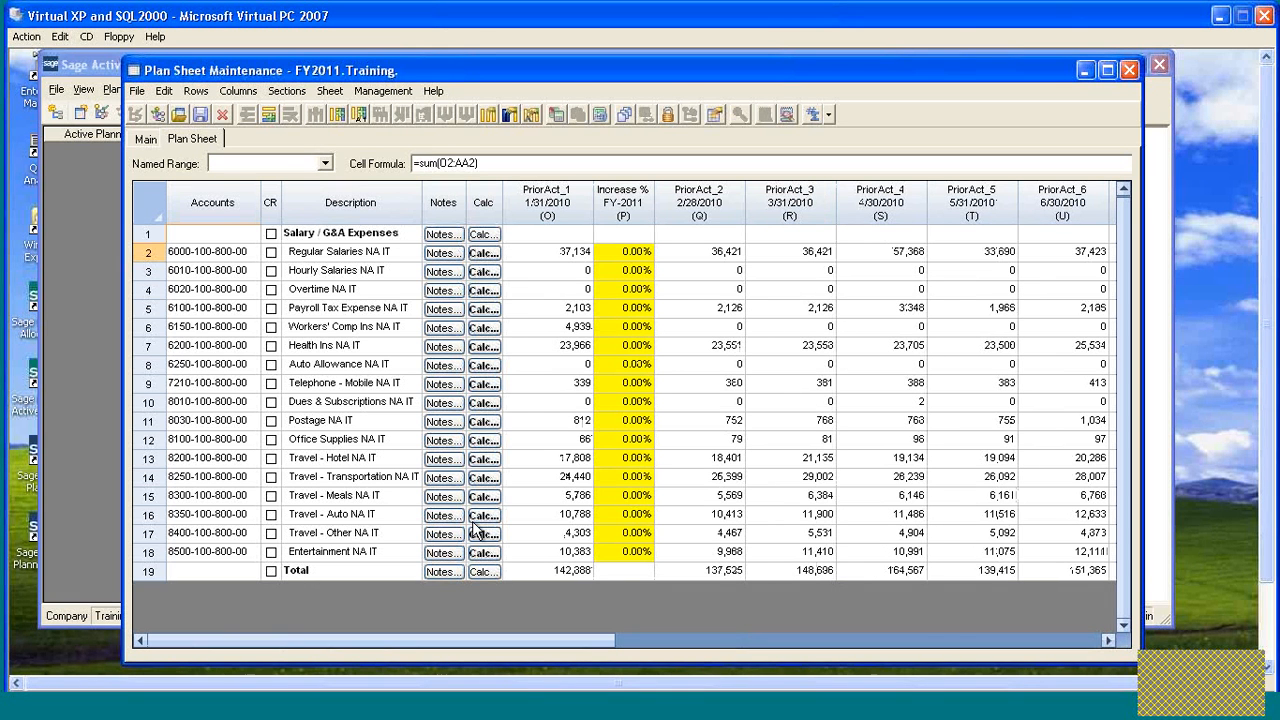
pyautogui.click(632, 206)
pyautogui.click(447, 116)
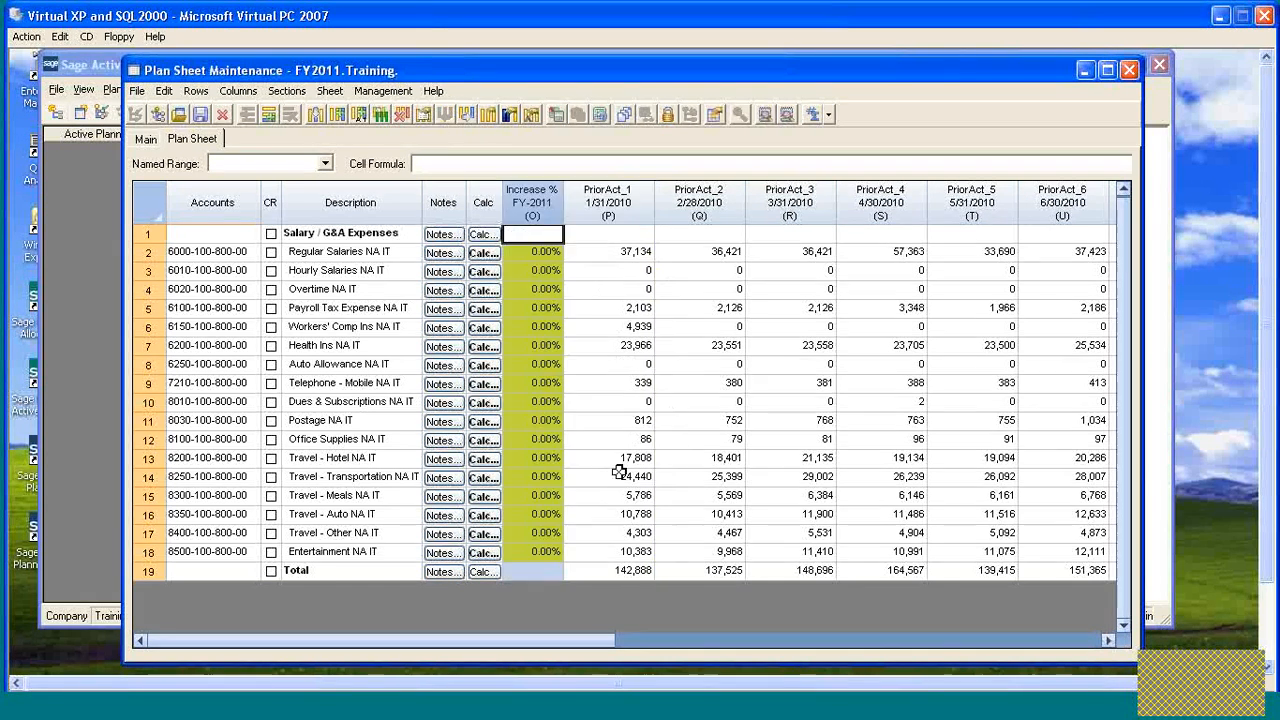
# - Open the PriorAct_1 column's properties from the Column Manager and examine its column key, group key and description
pyautogui.click(616, 251)
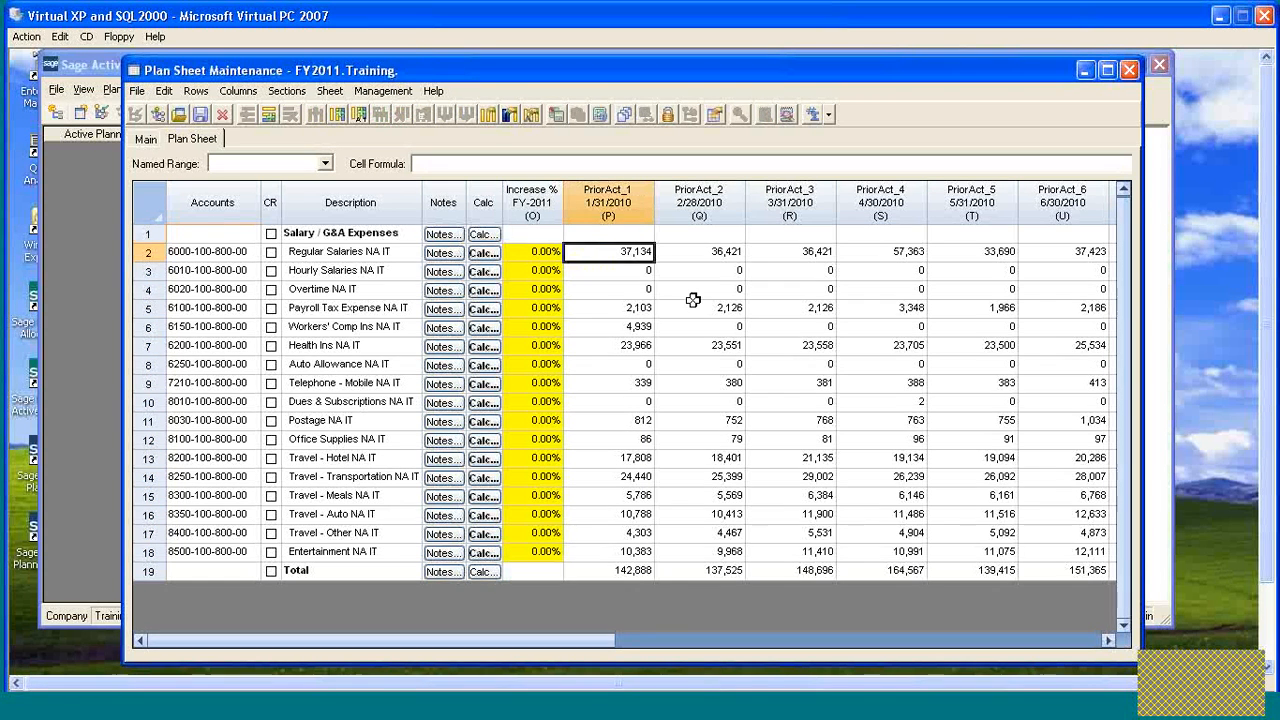
pyautogui.click(488, 114)
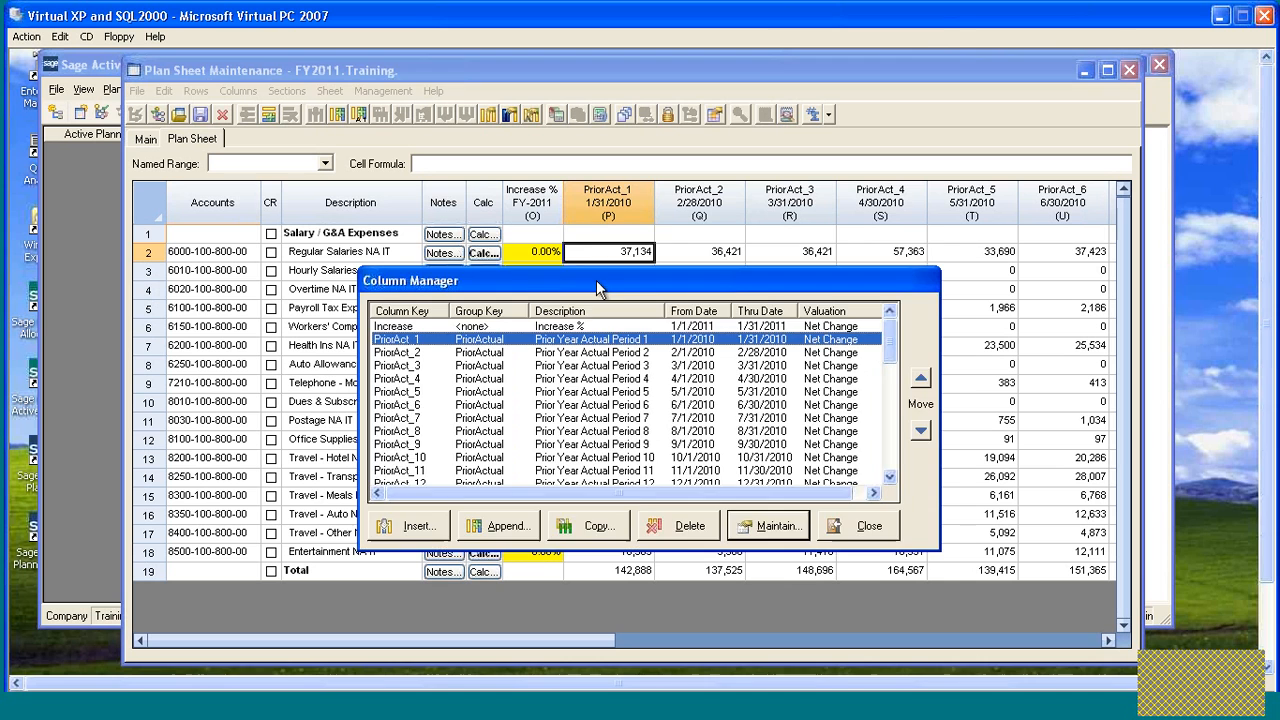
pyautogui.moveTo(598, 289); pyautogui.dragTo(575, 216)
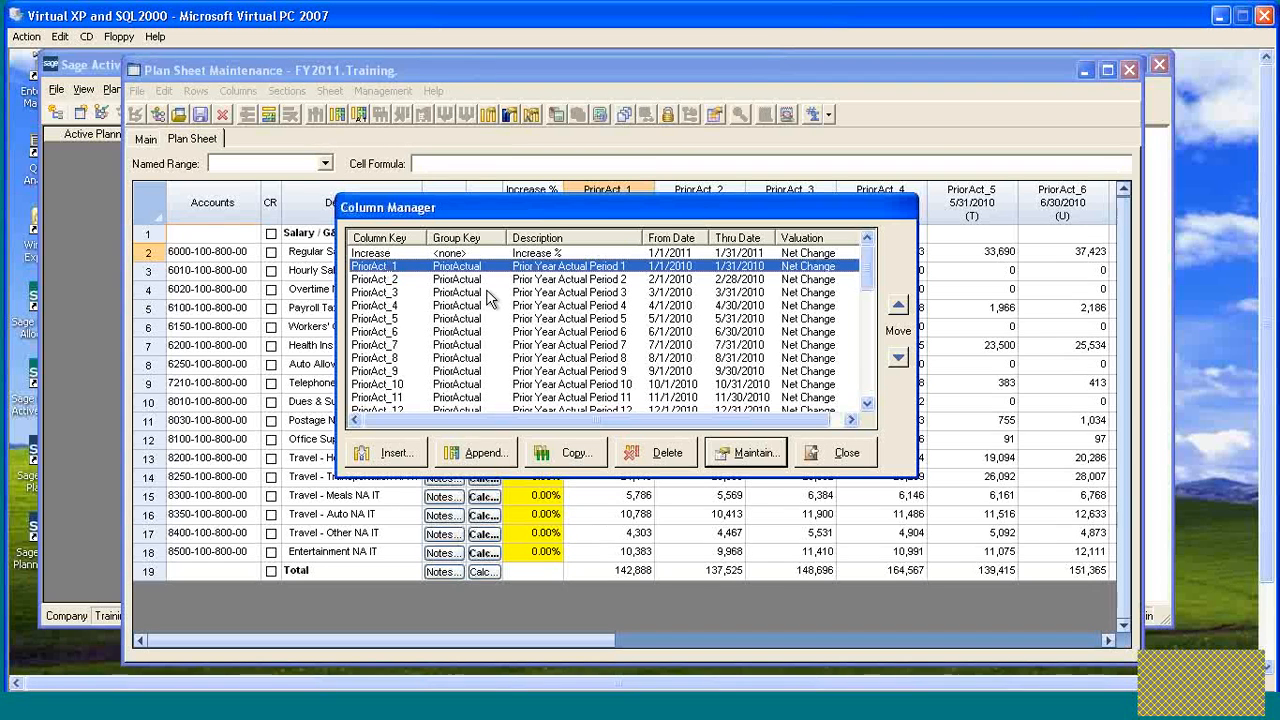
pyautogui.moveTo(537, 210); pyautogui.dragTo(538, 230)
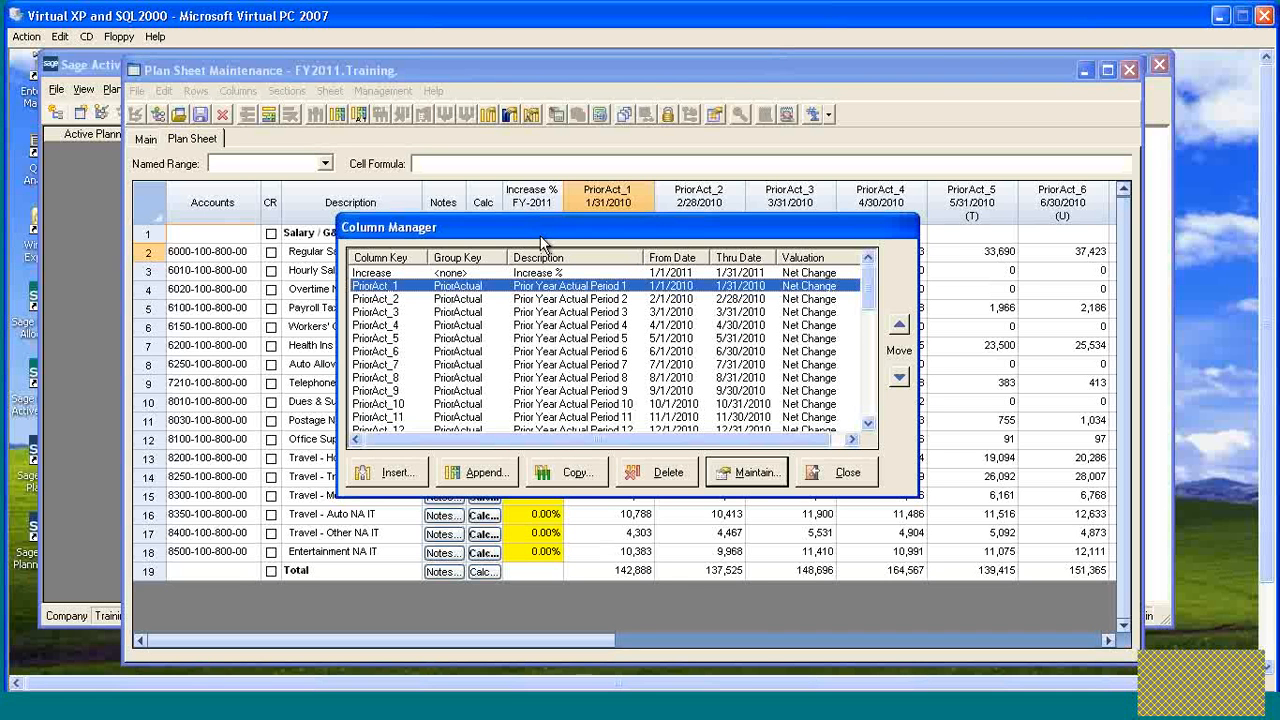
pyautogui.moveTo(515, 229); pyautogui.dragTo(521, 234)
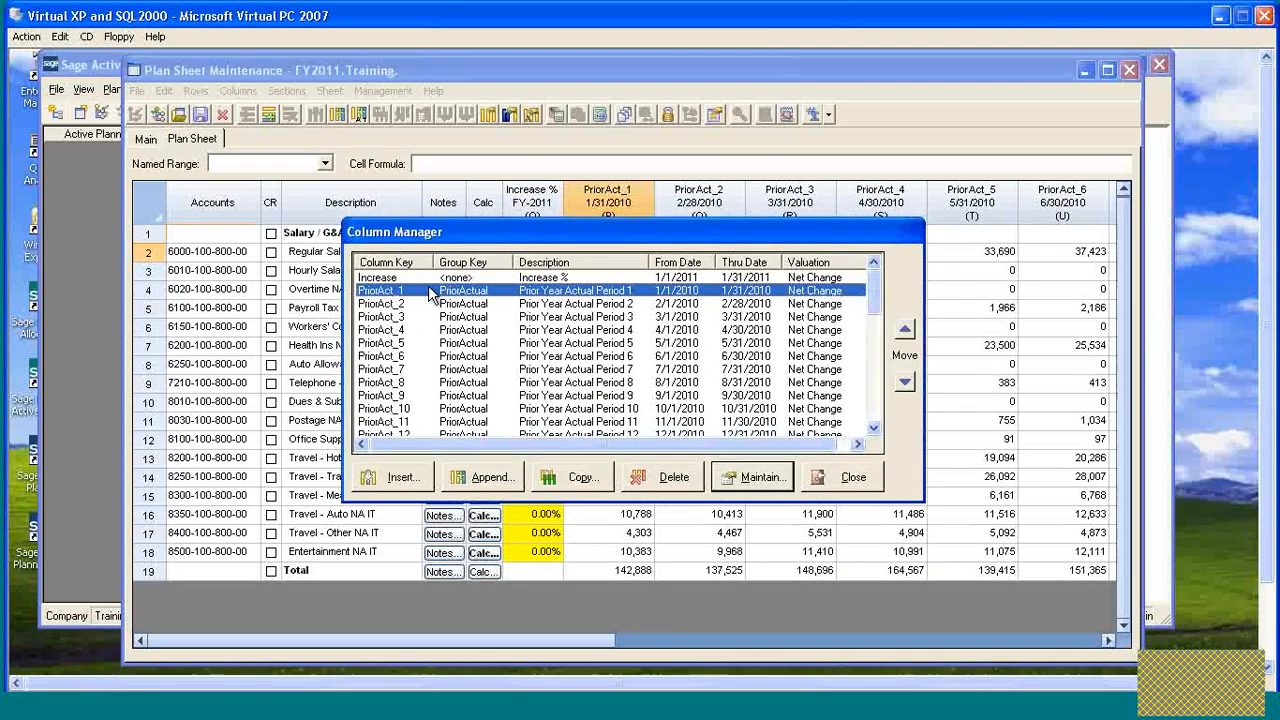
pyautogui.doubleClick(412, 290)
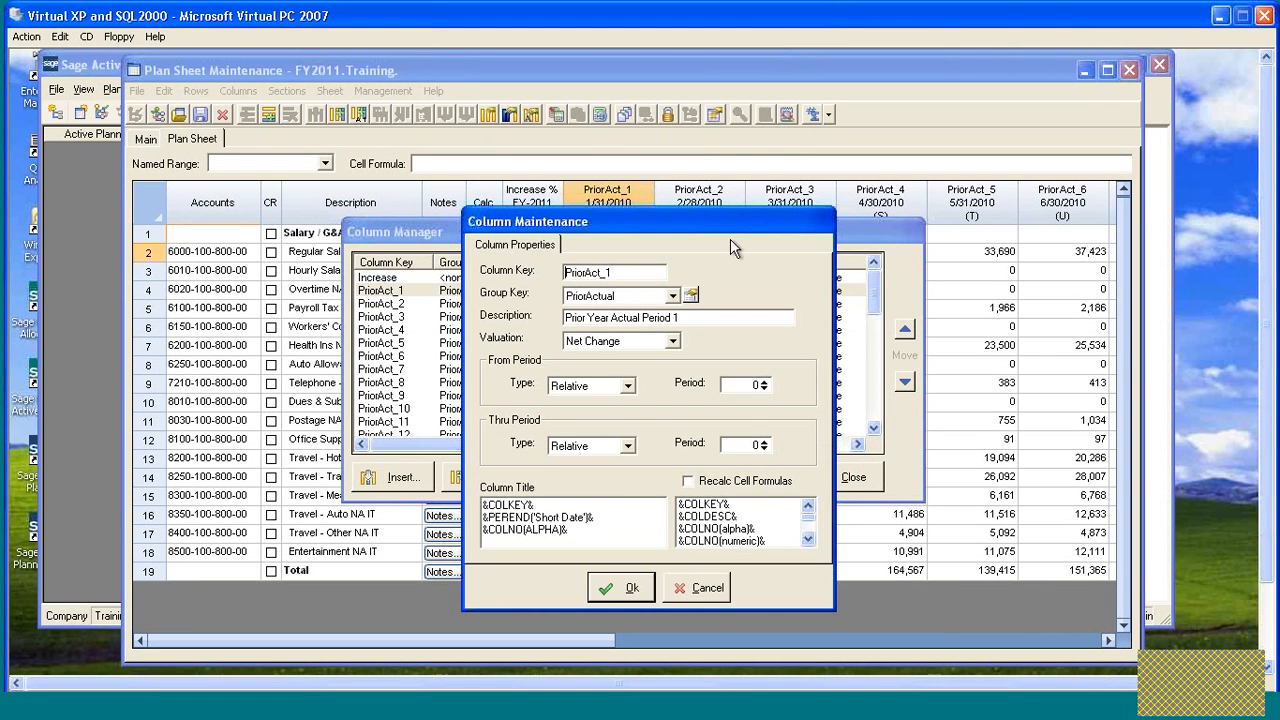
pyautogui.moveTo(728, 223); pyautogui.dragTo(716, 179)
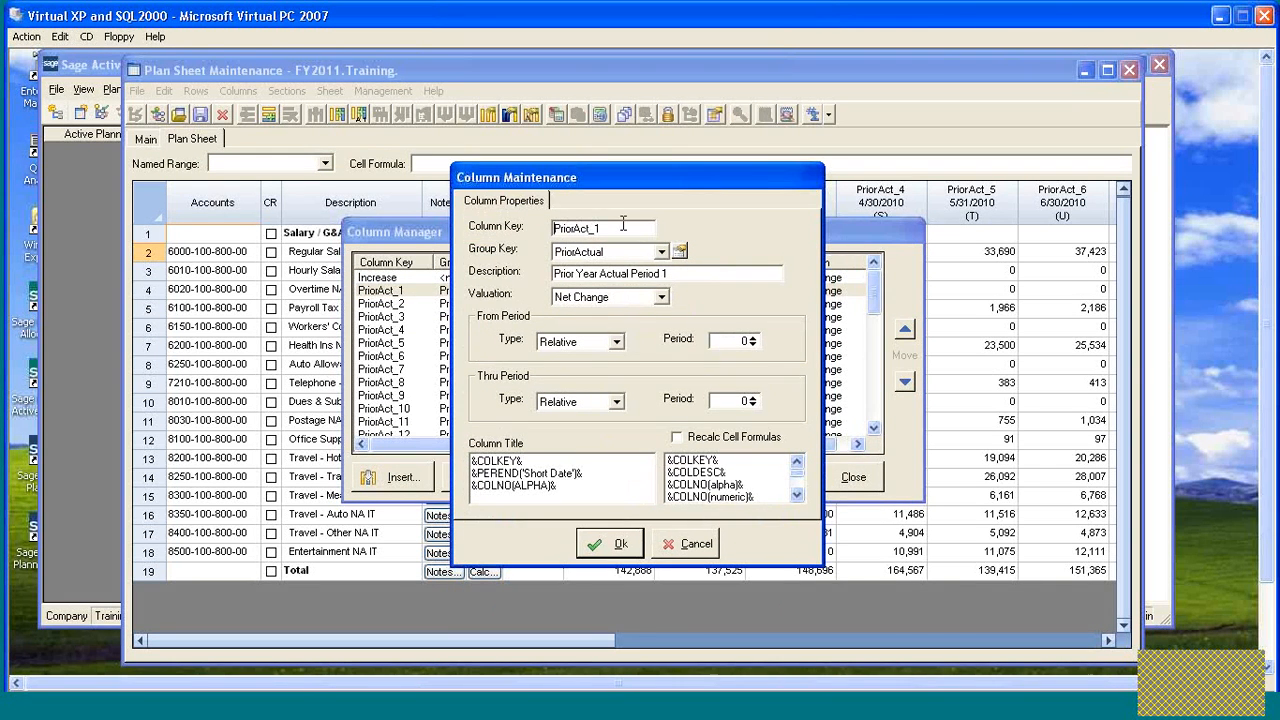
pyautogui.moveTo(690, 273); pyautogui.dragTo(518, 280)
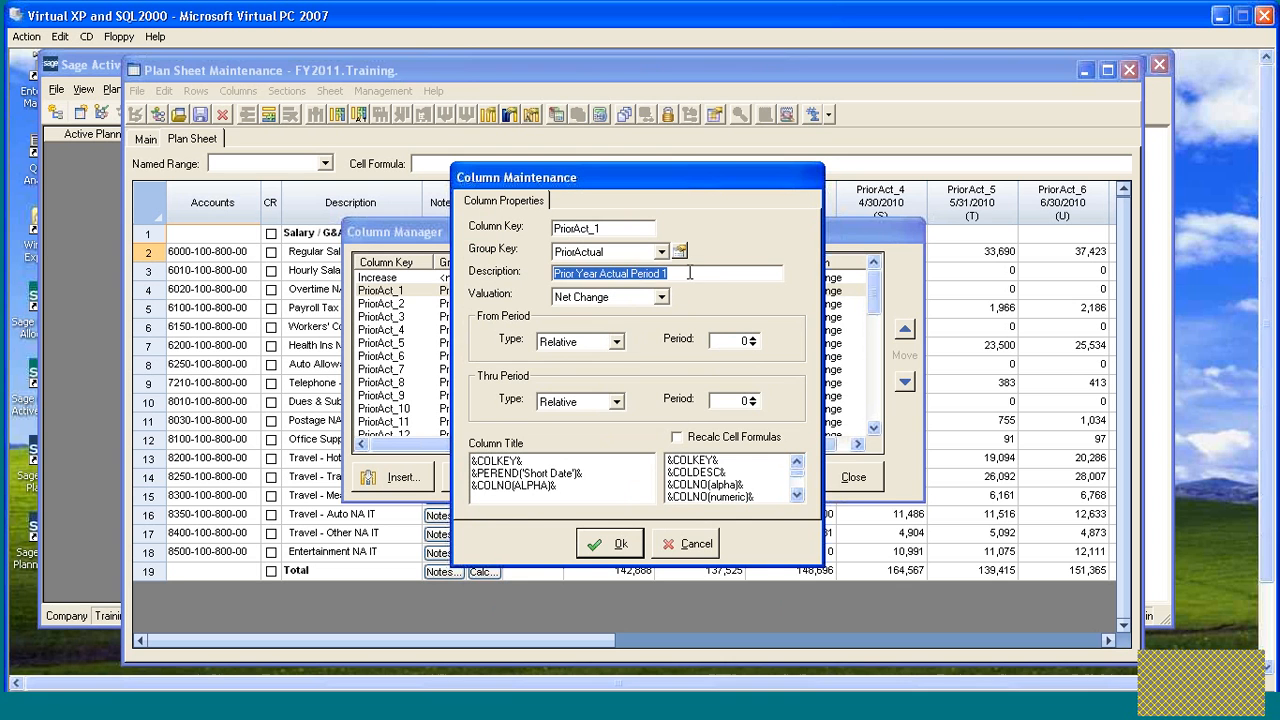
pyautogui.click(689, 273)
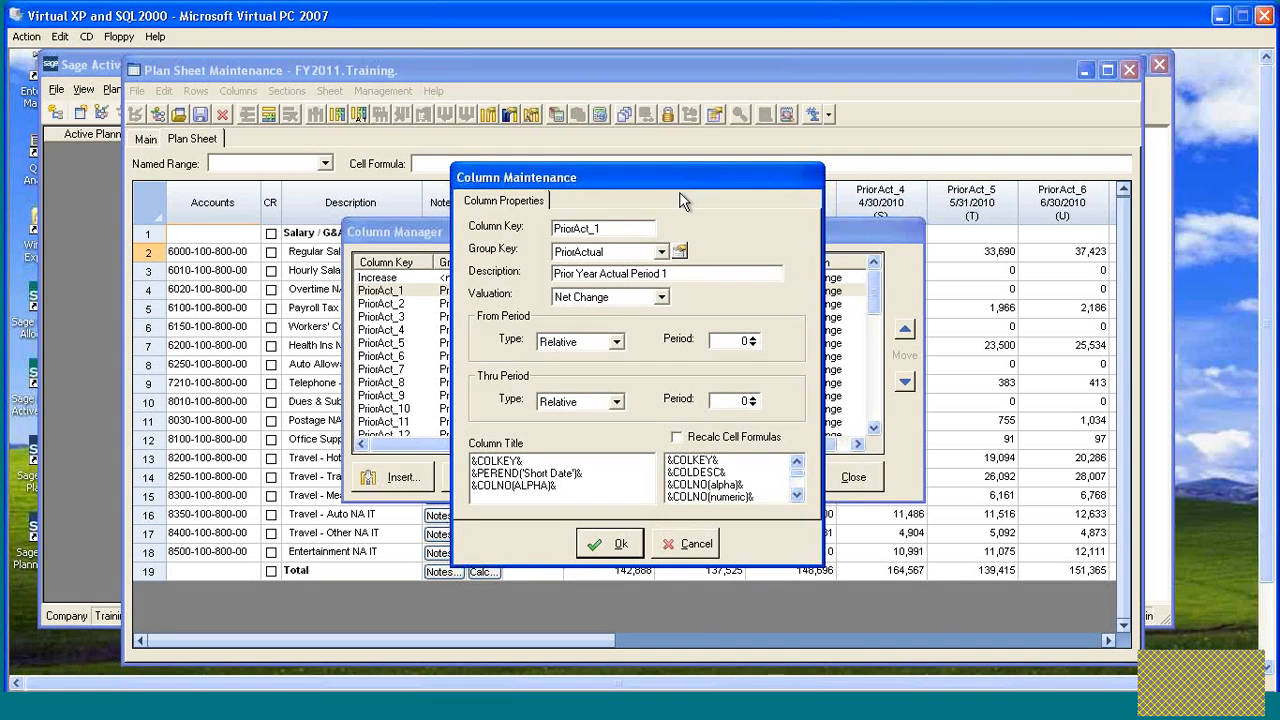
pyautogui.moveTo(647, 178); pyautogui.dragTo(644, 168)
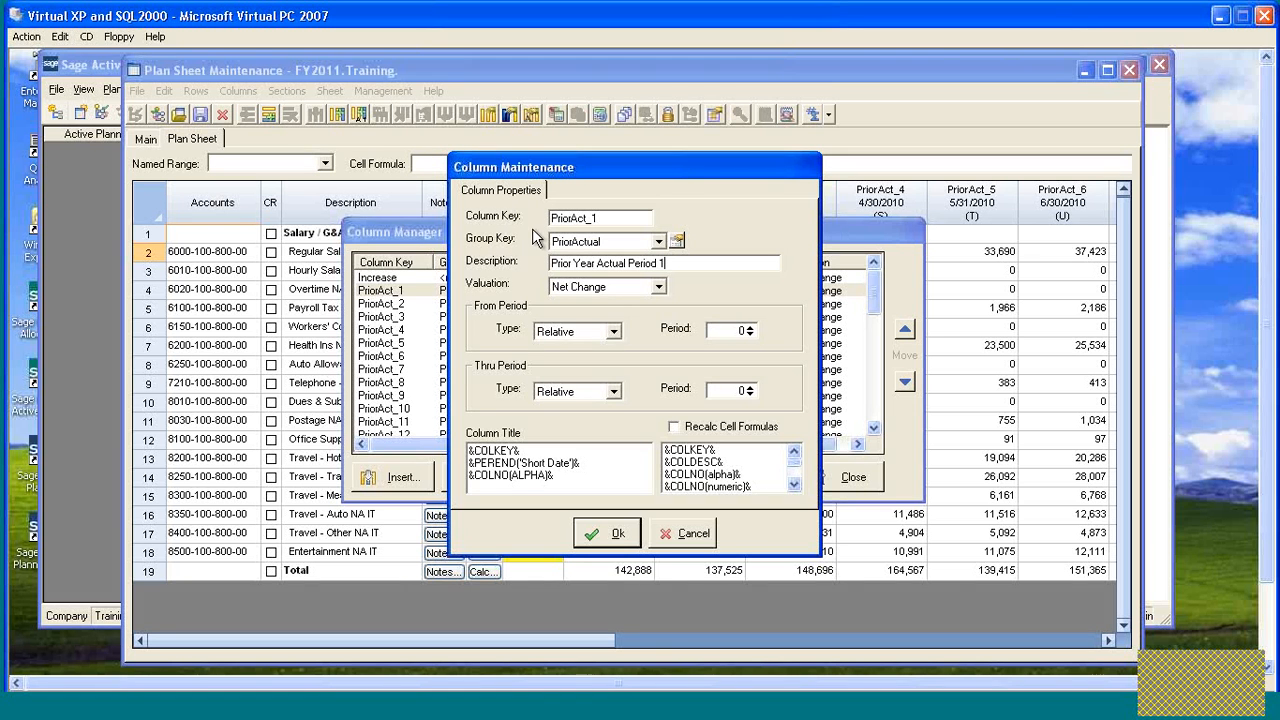
pyautogui.moveTo(655, 177); pyautogui.dragTo(643, 168)
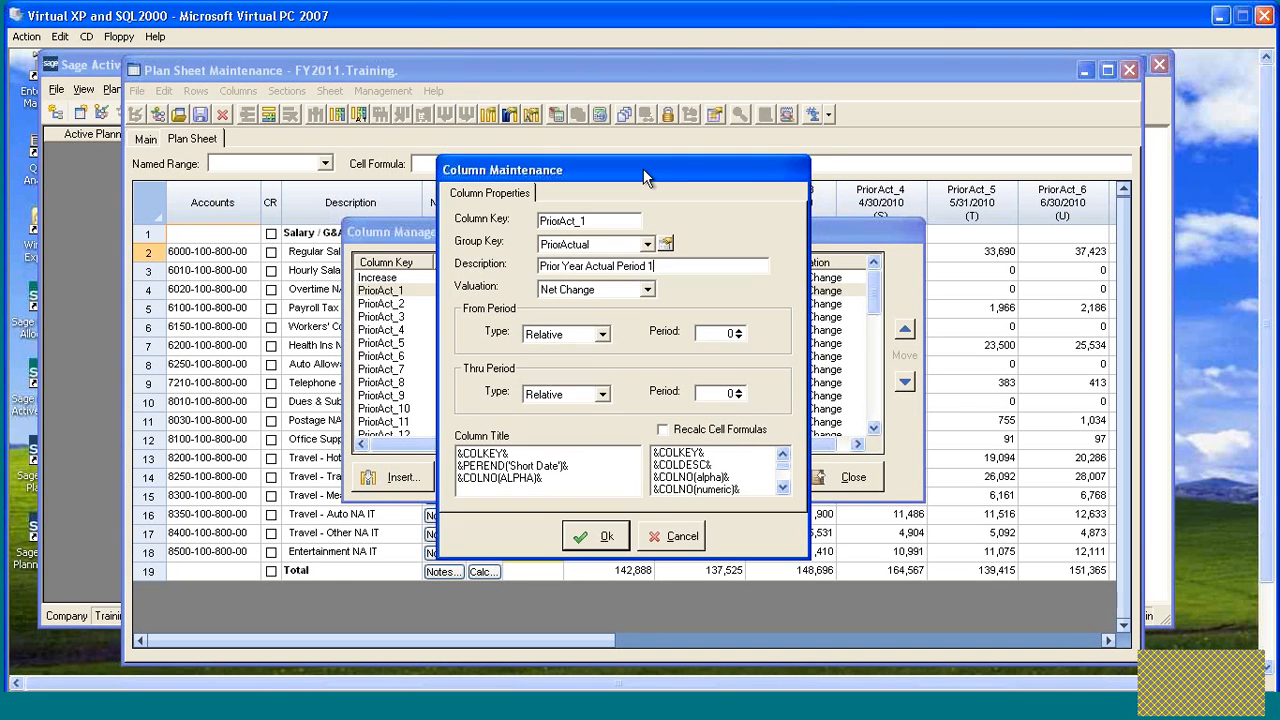
# - Try setting PriorAct_1's group key to <none>, and set it back to PriorActual
pyautogui.click(647, 235)
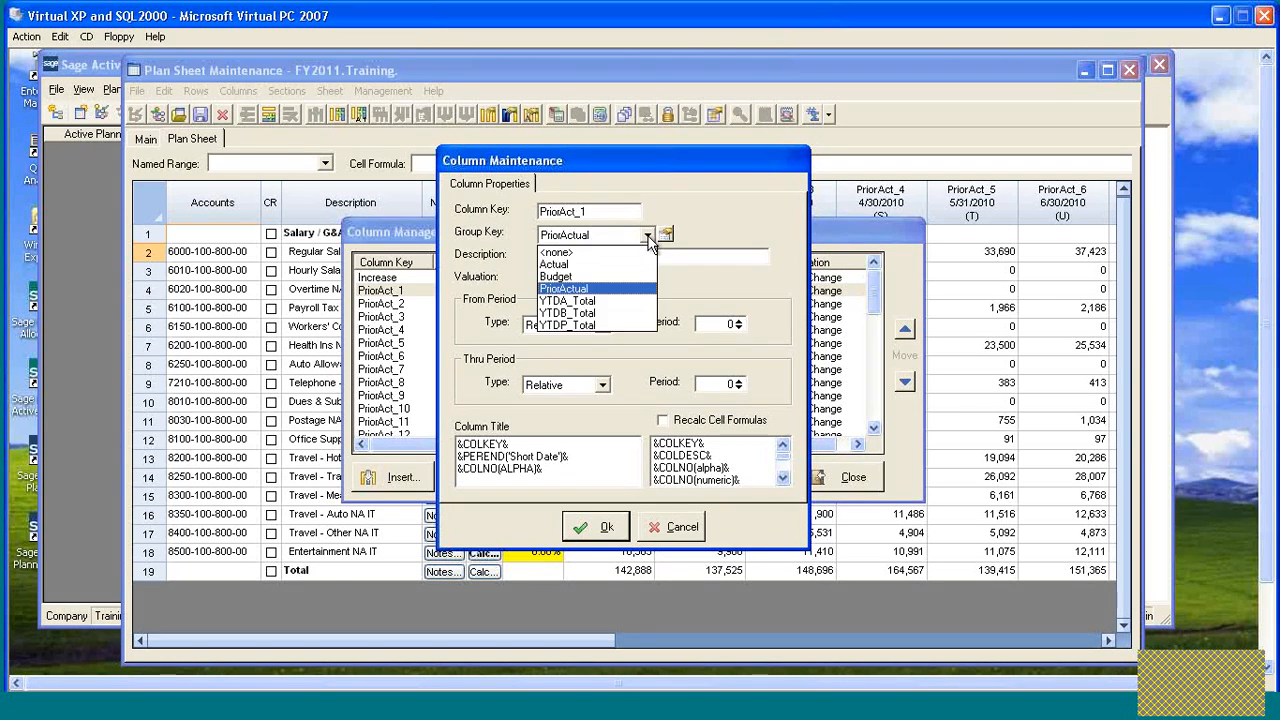
pyautogui.click(595, 252)
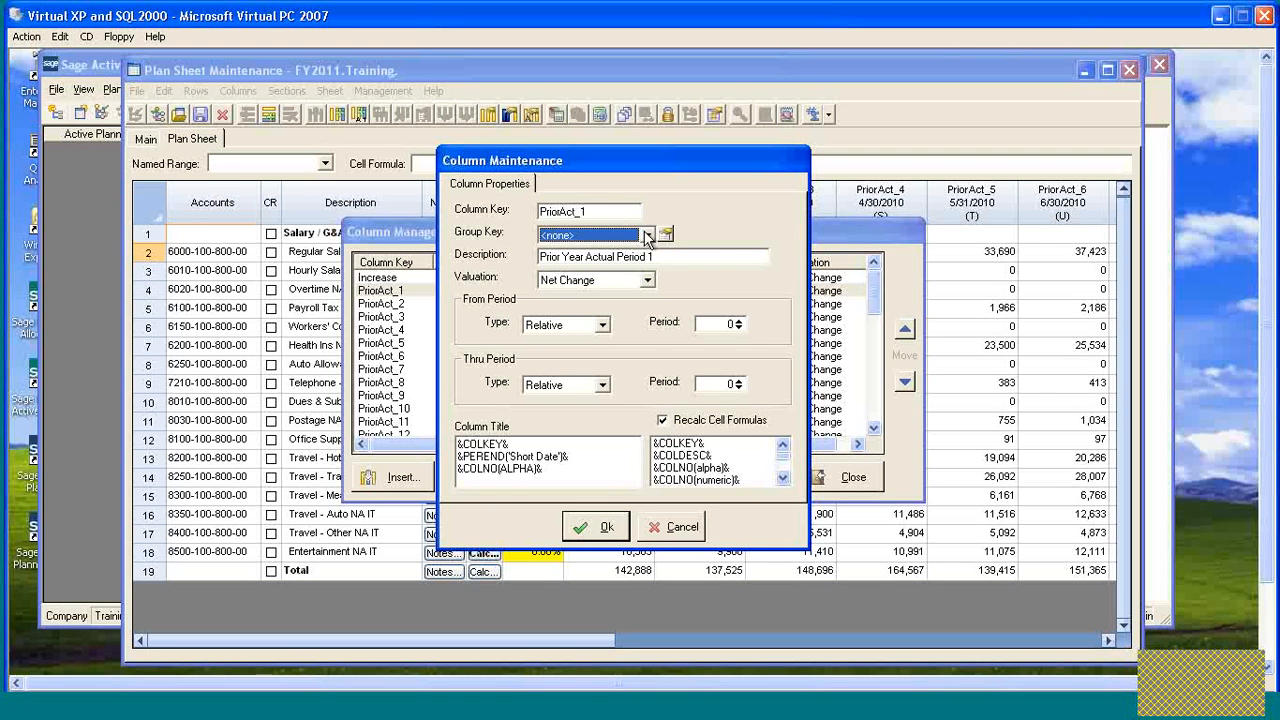
pyautogui.click(647, 235)
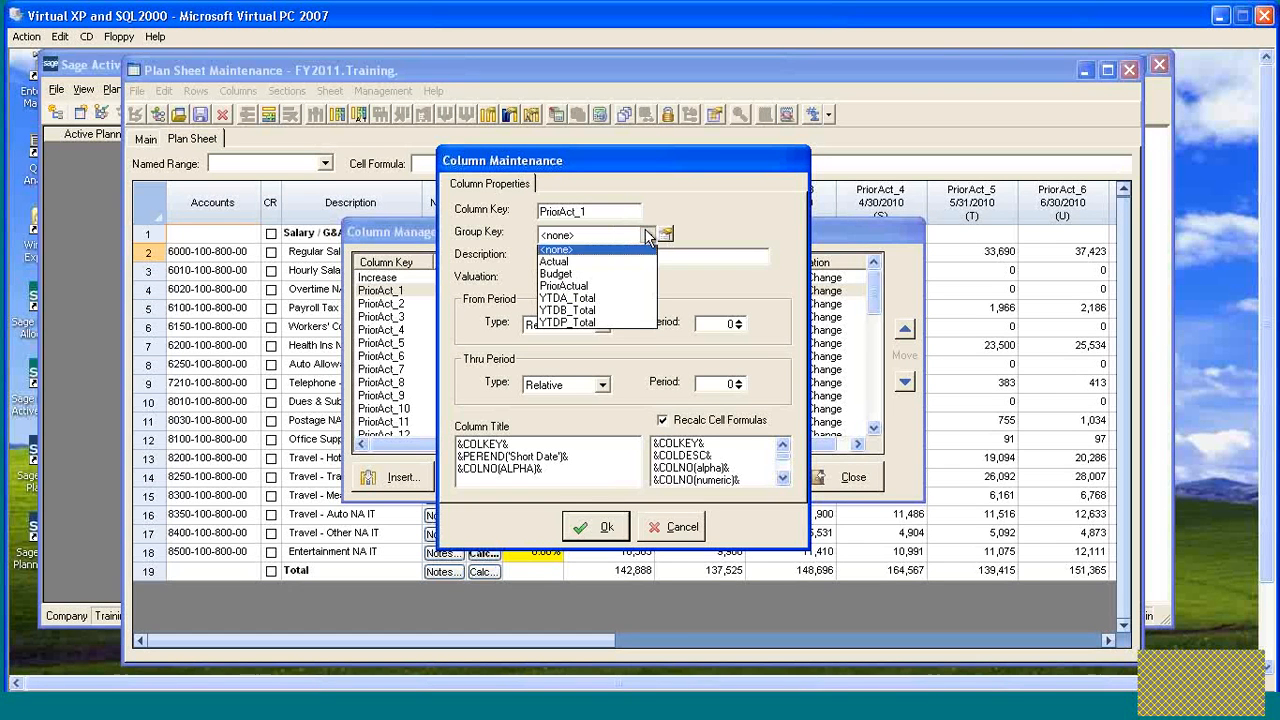
pyautogui.click(598, 288)
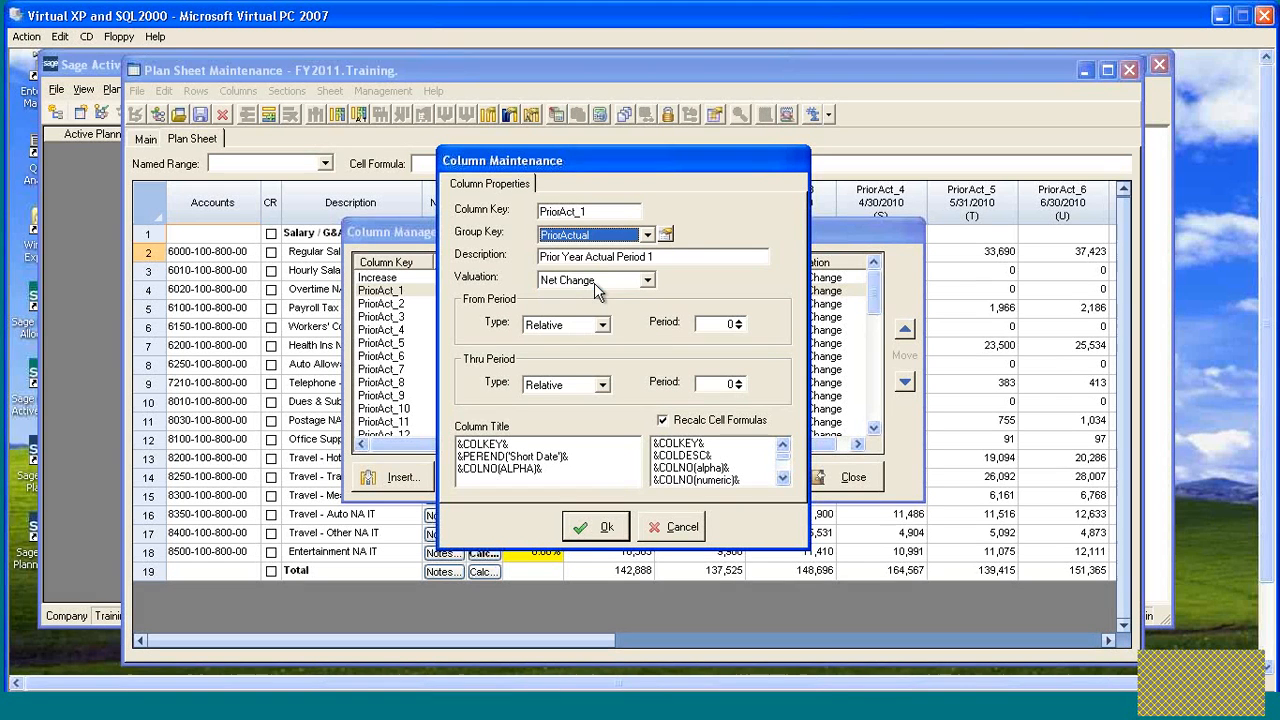
# - Review the valuation options for PriorAct_1 and keep Net Change selected
pyautogui.moveTo(648, 160)
pyautogui.mouseDown()
pyautogui.moveTo(683, 118)
pyautogui.moveTo(637, 140)
pyautogui.mouseUp()
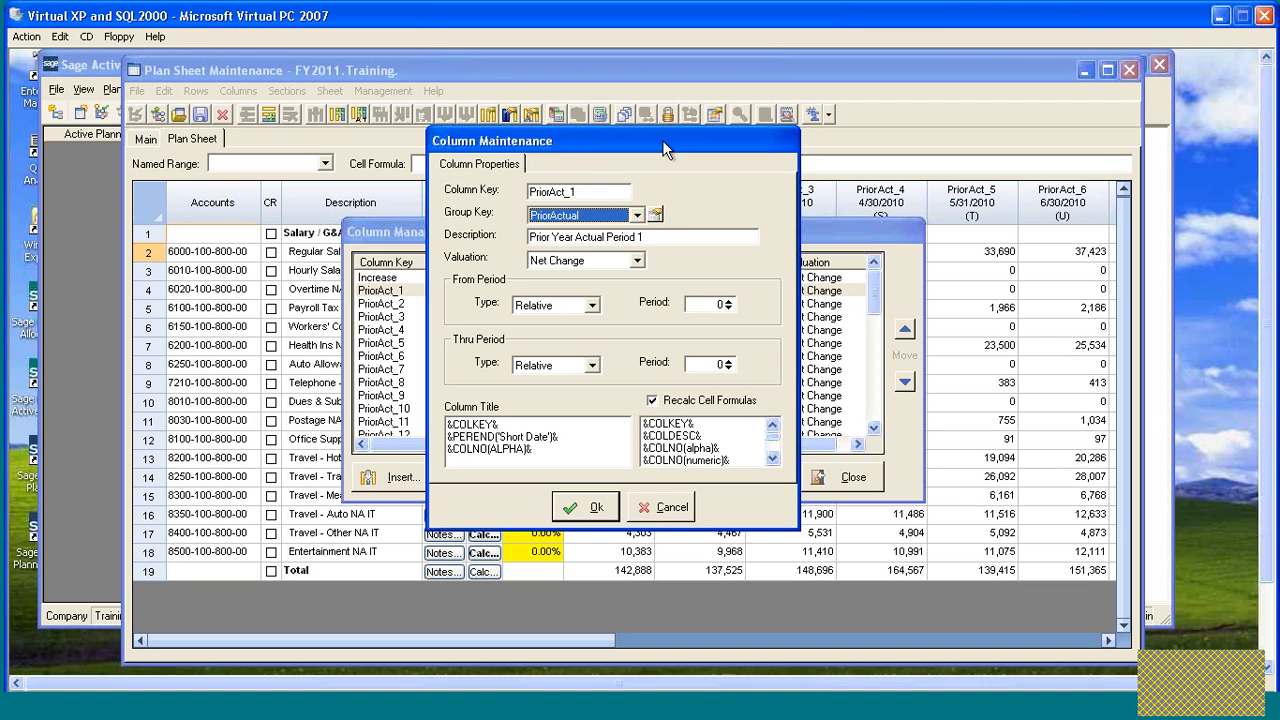
pyautogui.moveTo(662, 141); pyautogui.dragTo(662, 162)
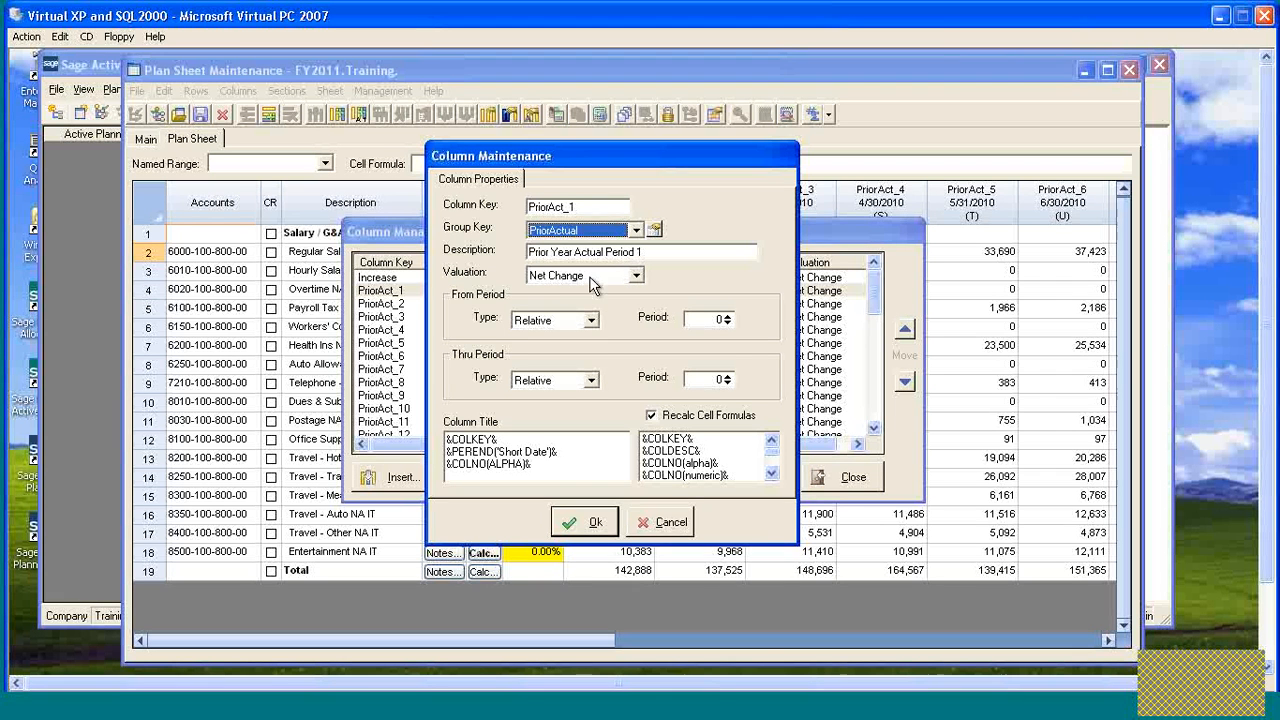
pyautogui.click(637, 276)
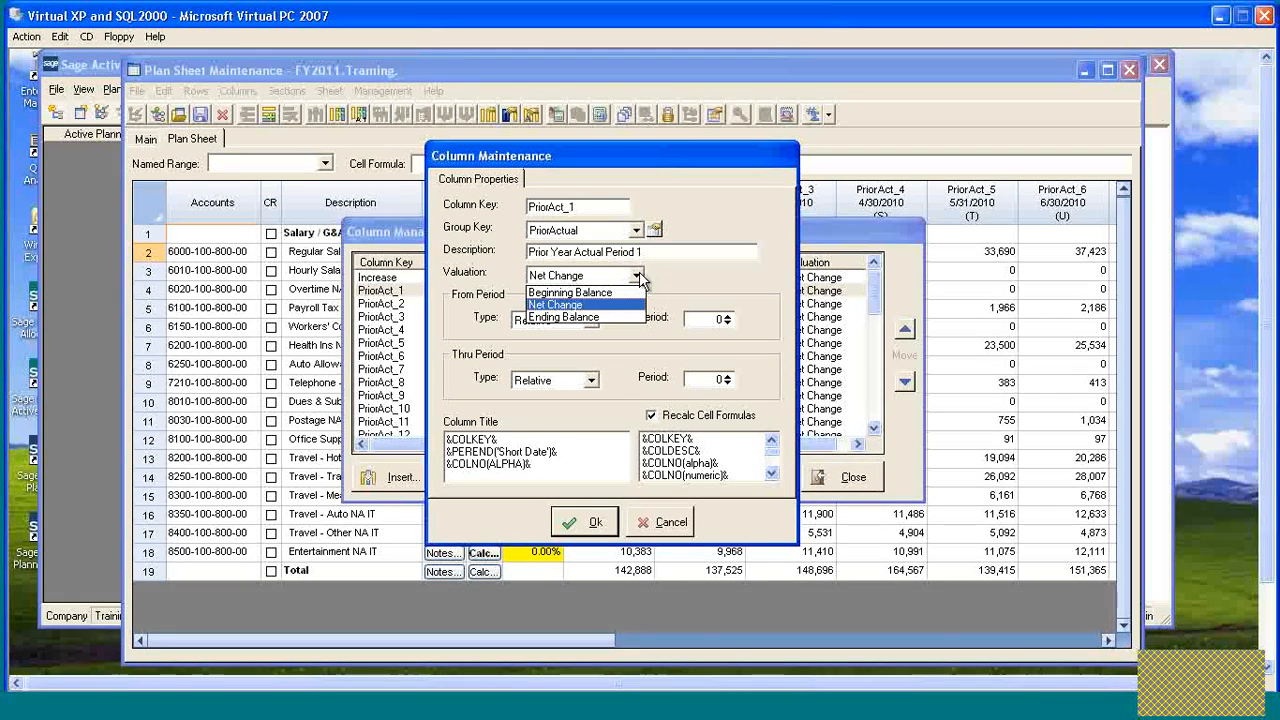
pyautogui.click(594, 306)
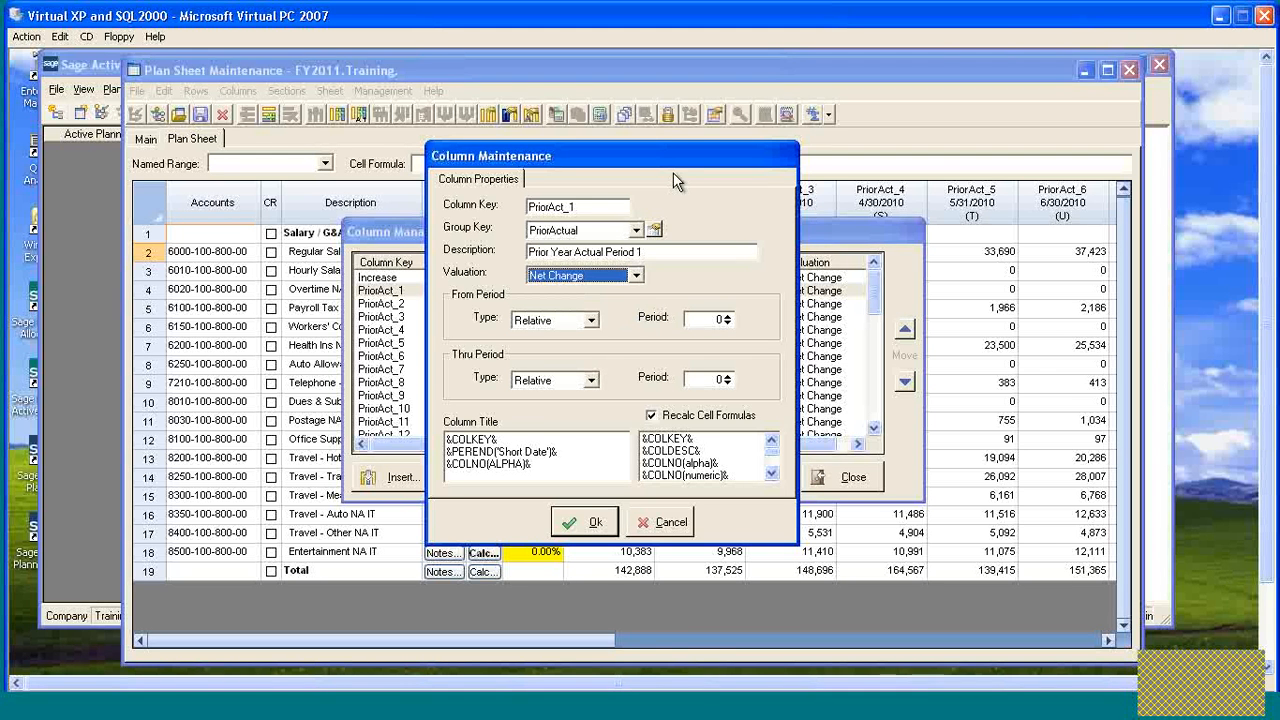
pyautogui.moveTo(676, 158); pyautogui.dragTo(671, 152)
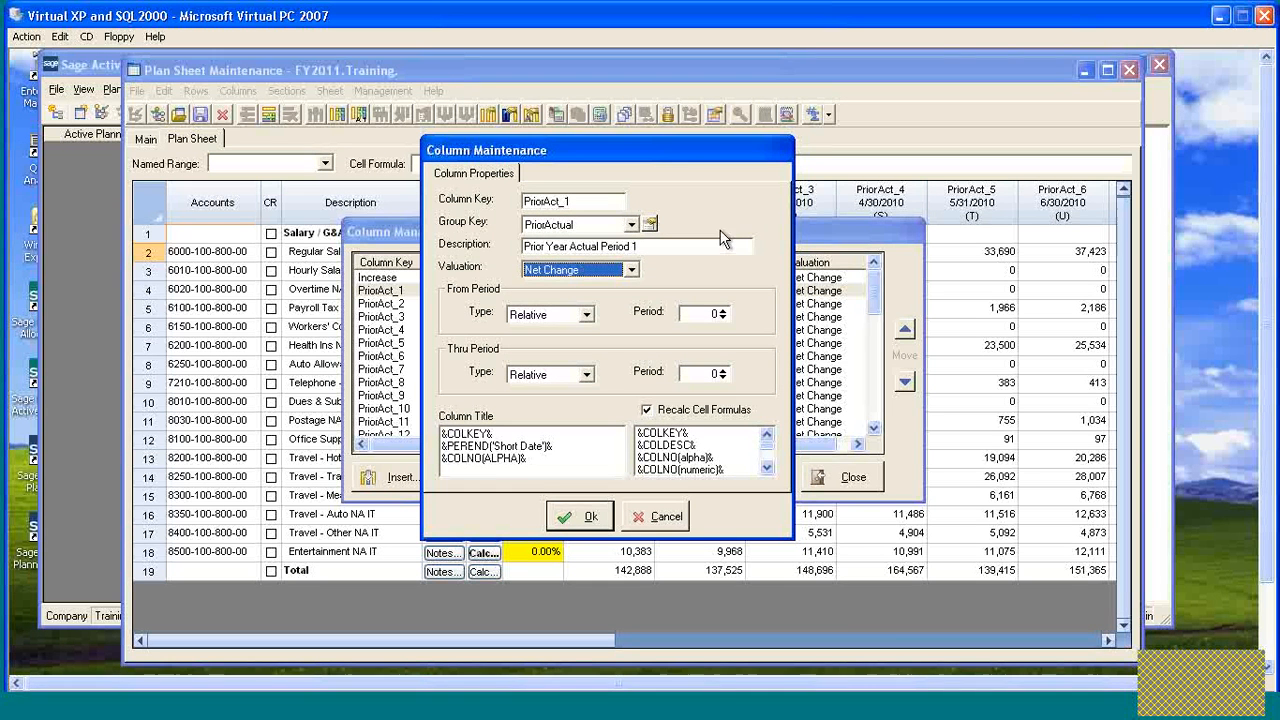
# - Examine the From Period and Thru Period settings of the PriorAct_1 column and close its properties without saving
pyautogui.moveTo(696, 148); pyautogui.dragTo(725, 149)
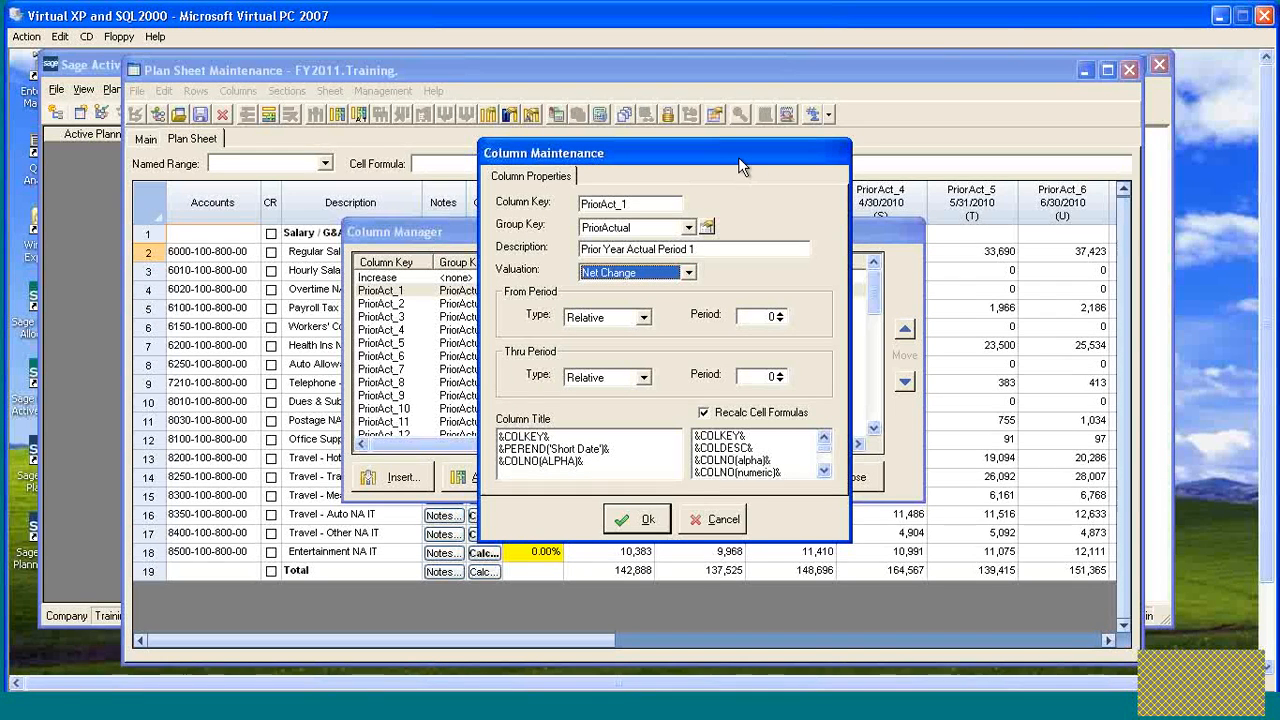
pyautogui.moveTo(738, 157); pyautogui.dragTo(779, 163)
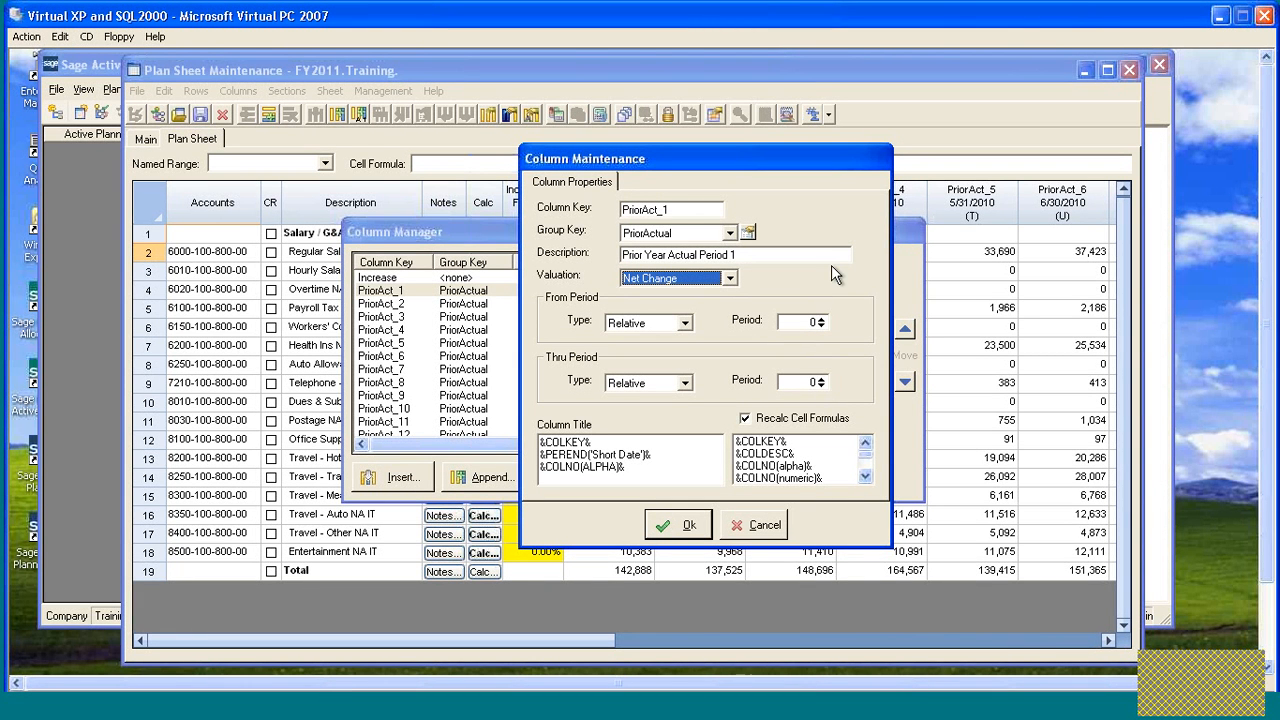
pyautogui.click(755, 530)
# - Check the relative From and Thru period settings of the PriorAct_2 column and close its properties without saving
pyautogui.click(465, 306)
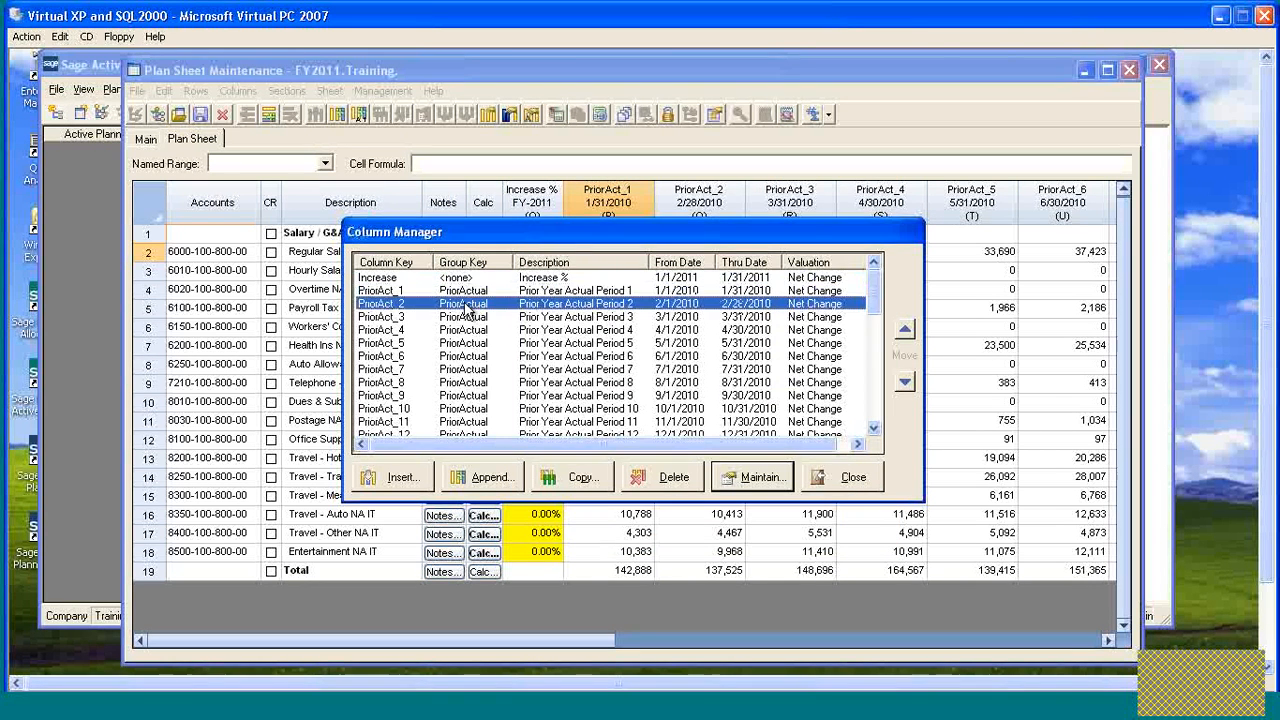
pyautogui.doubleClick(465, 306)
pyautogui.moveTo(668, 222); pyautogui.dragTo(673, 169)
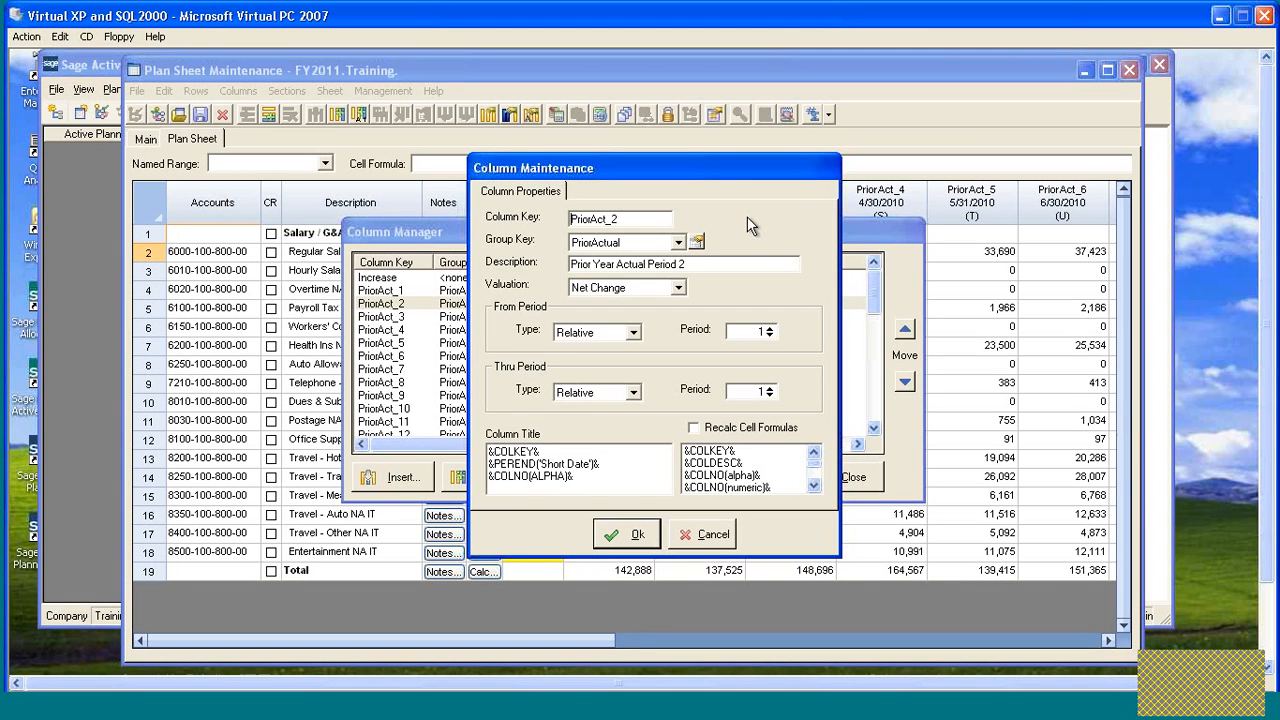
pyautogui.click(707, 536)
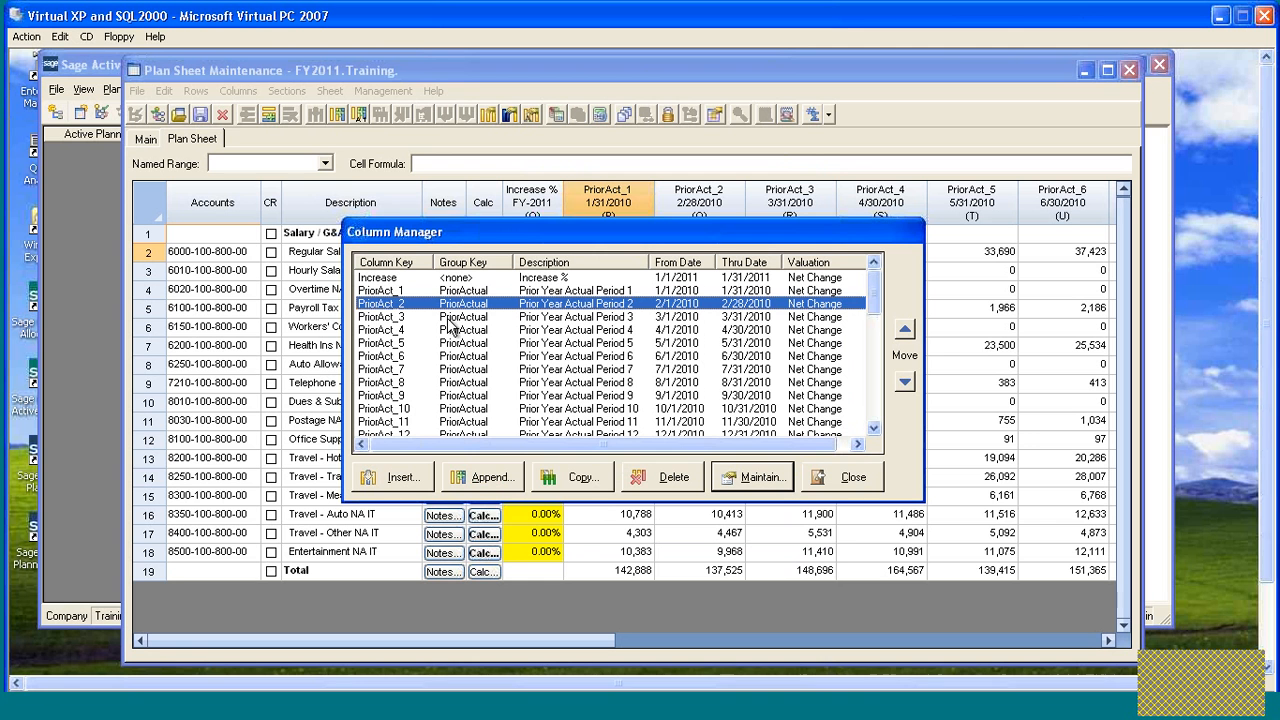
# - Check the relative From and Thru period settings of the PriorAct_12 column and close its properties without saving
pyautogui.scroll(-2, 407, 422)
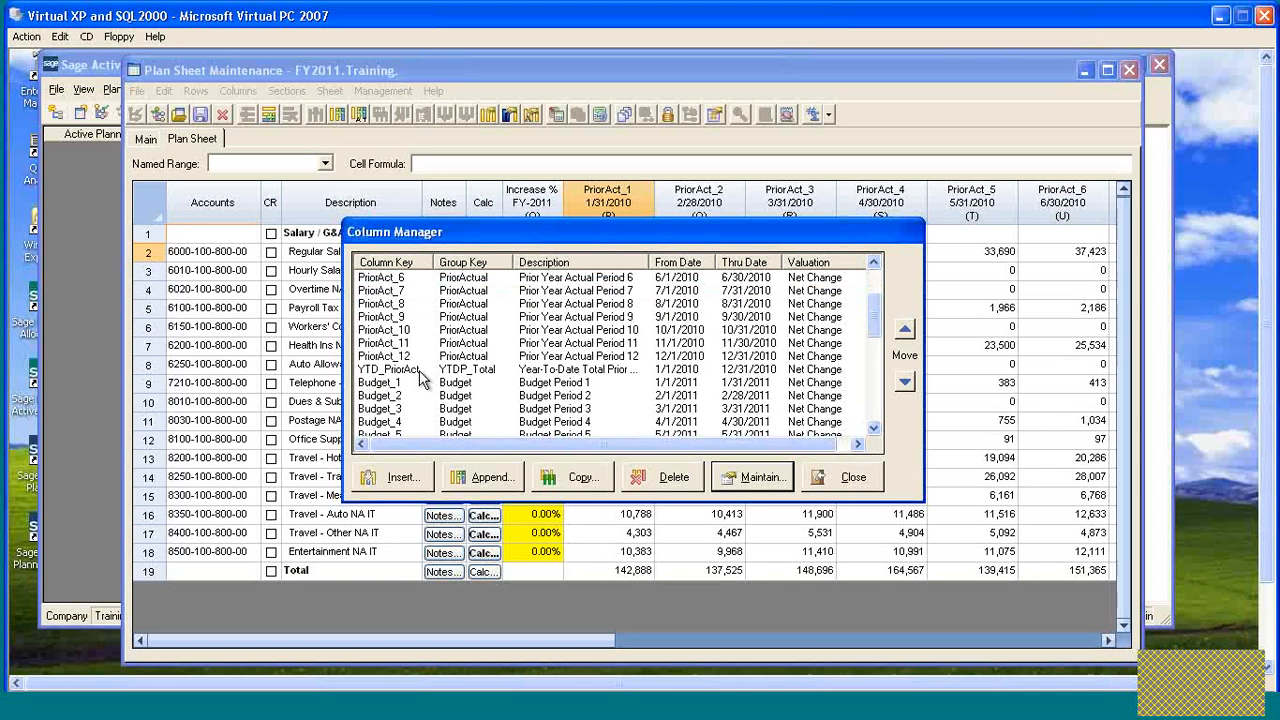
pyautogui.click(398, 358)
pyautogui.doubleClick(397, 361)
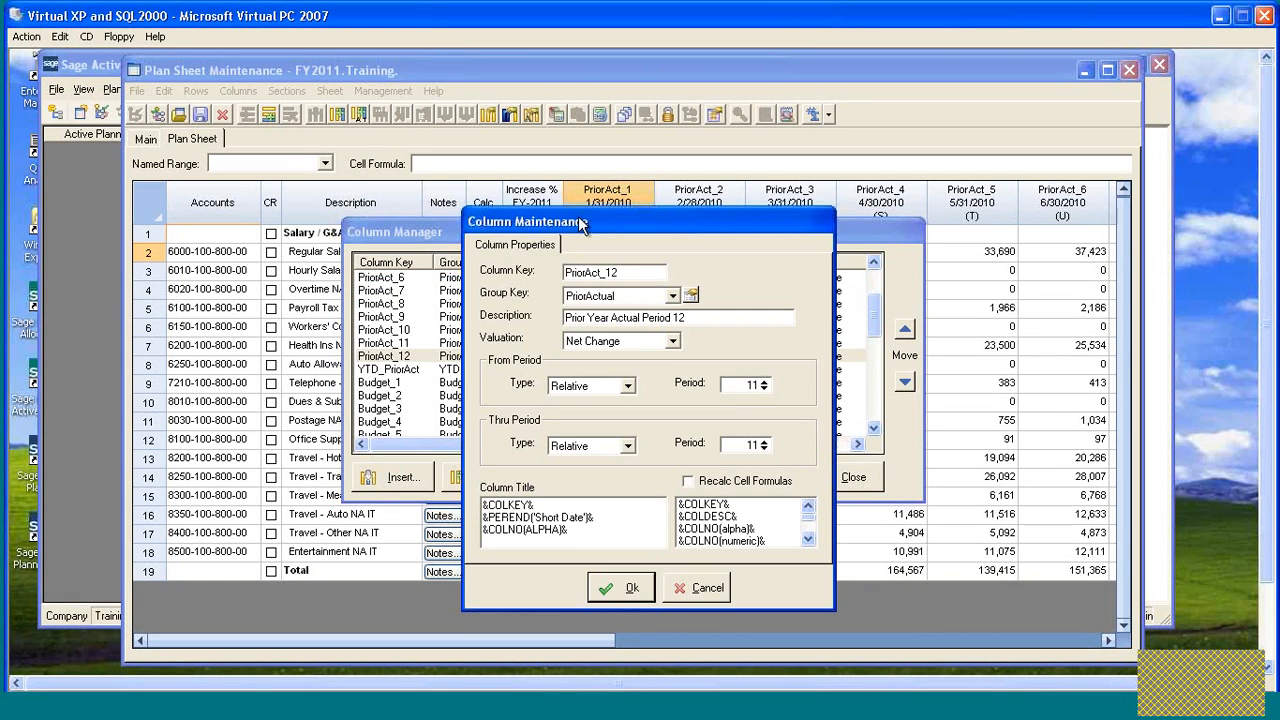
pyautogui.moveTo(598, 215); pyautogui.dragTo(591, 184)
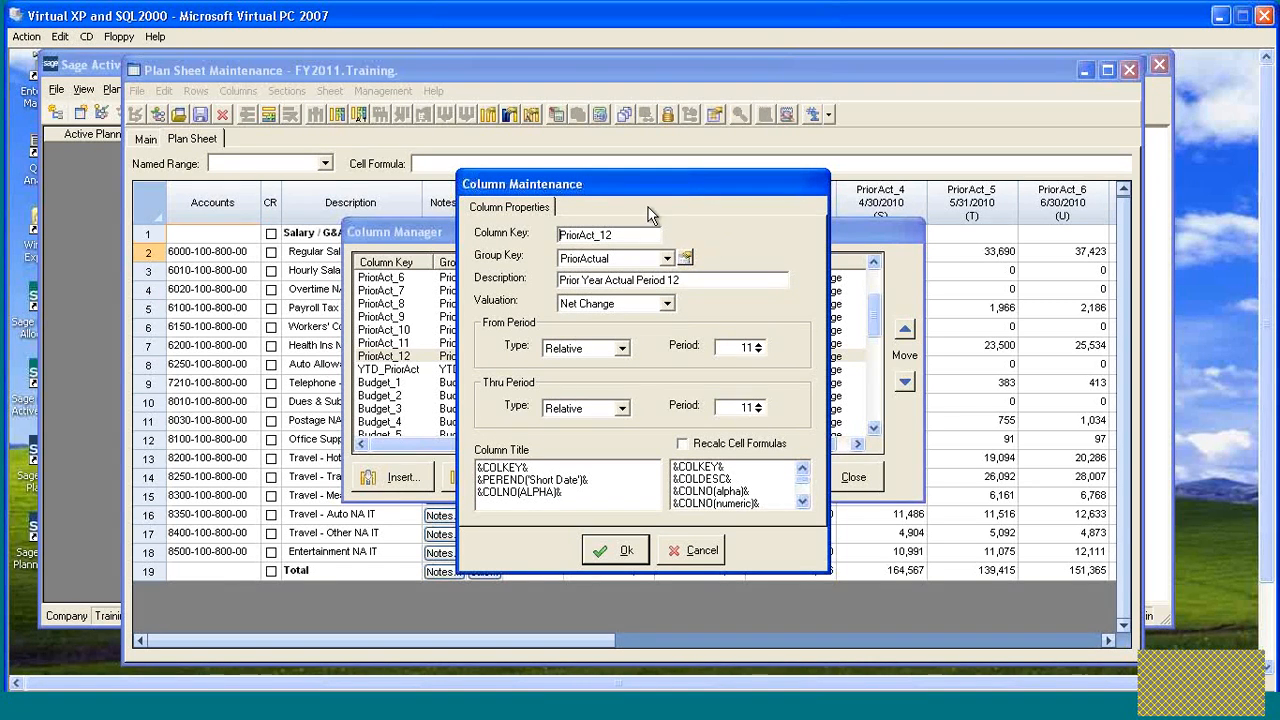
pyautogui.moveTo(693, 184); pyautogui.dragTo(684, 193)
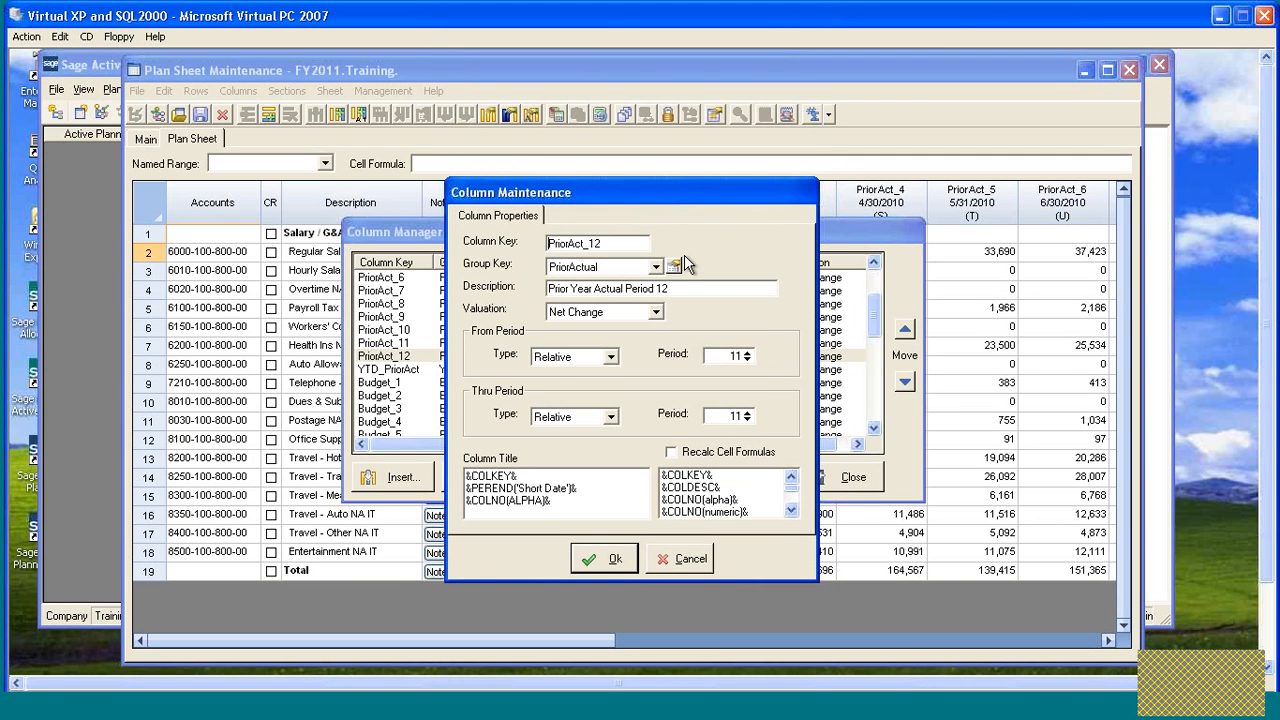
pyautogui.click(690, 559)
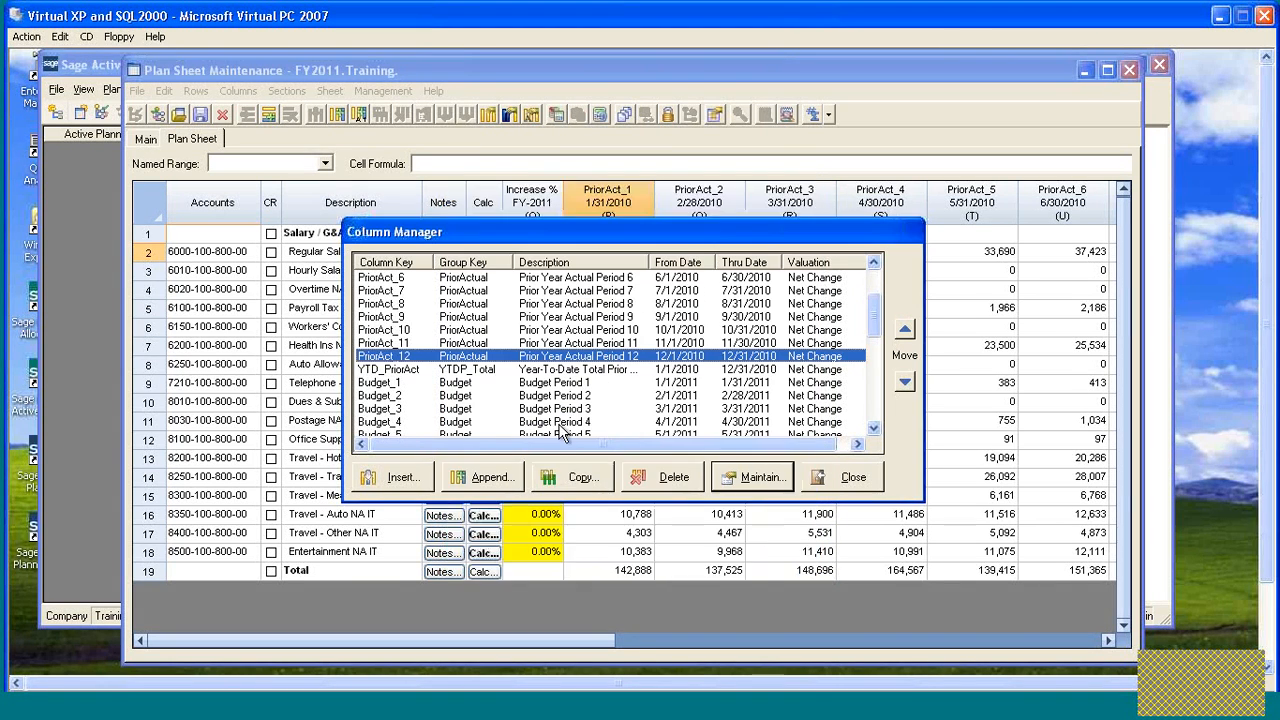
# - Review the group key and the From and Thru period range of the YTD_PriorAct column, and cancel its properties
pyautogui.doubleClick(404, 376)
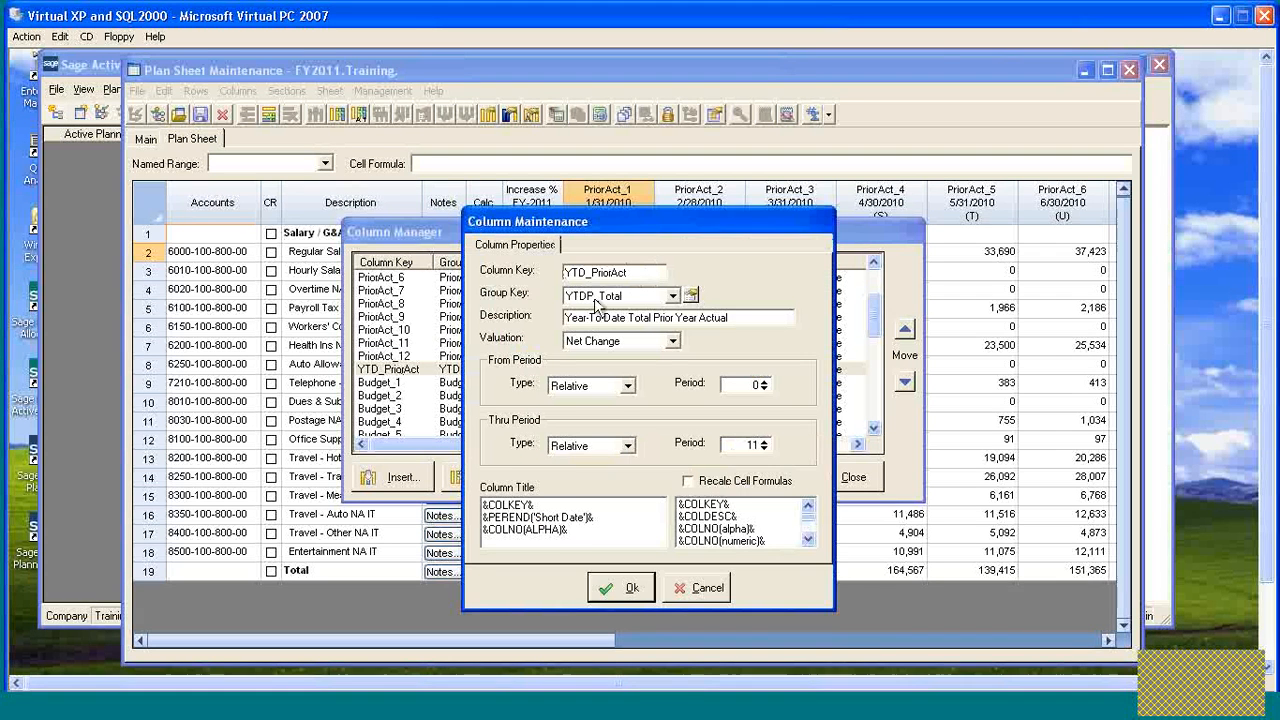
pyautogui.moveTo(648, 215); pyautogui.dragTo(643, 194)
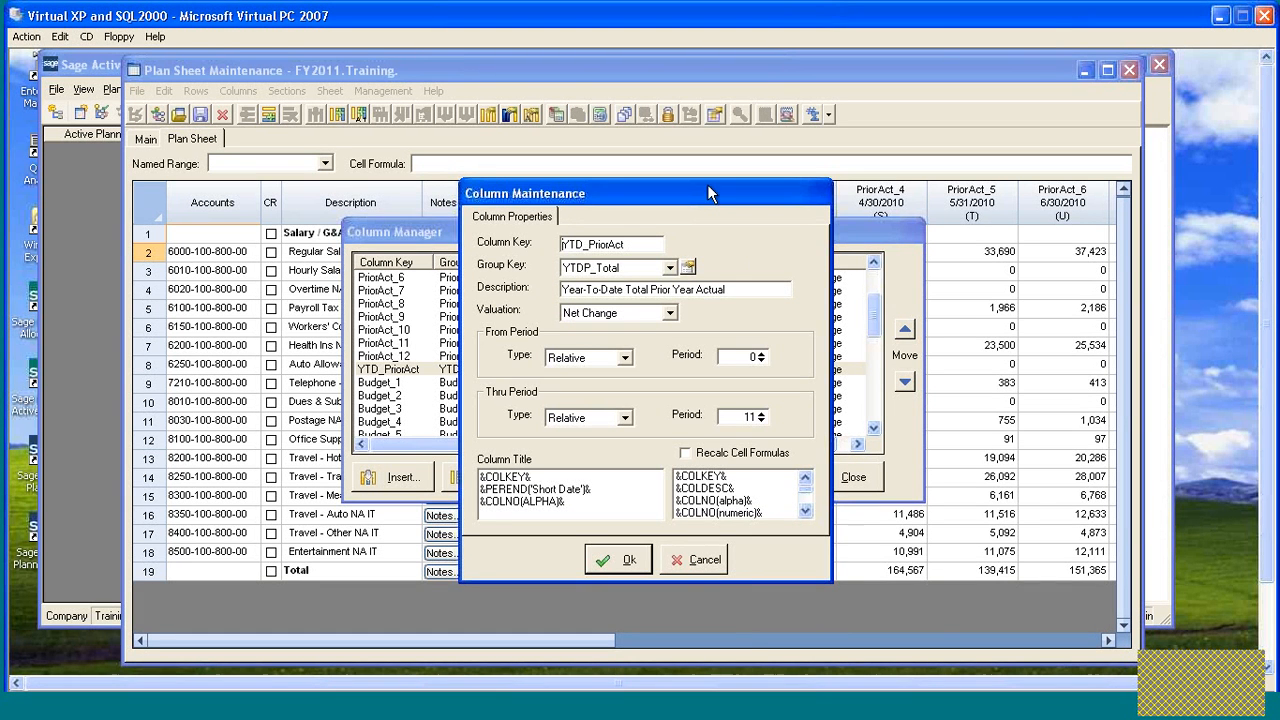
pyautogui.click(712, 561)
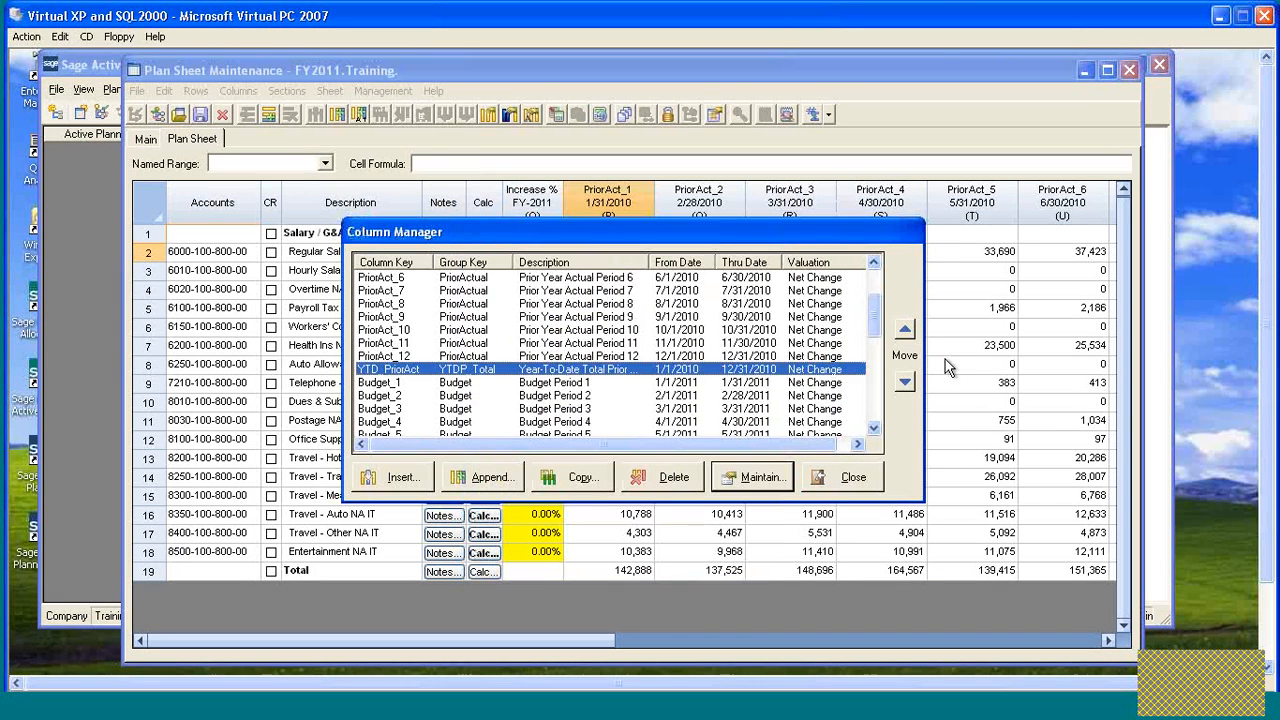
# - Compare the From and Thru dates listed for PriorAct_1, PriorAct_2 and PriorAct_12 in the Column Manager
pyautogui.moveTo(878, 311); pyautogui.dragTo(875, 276)
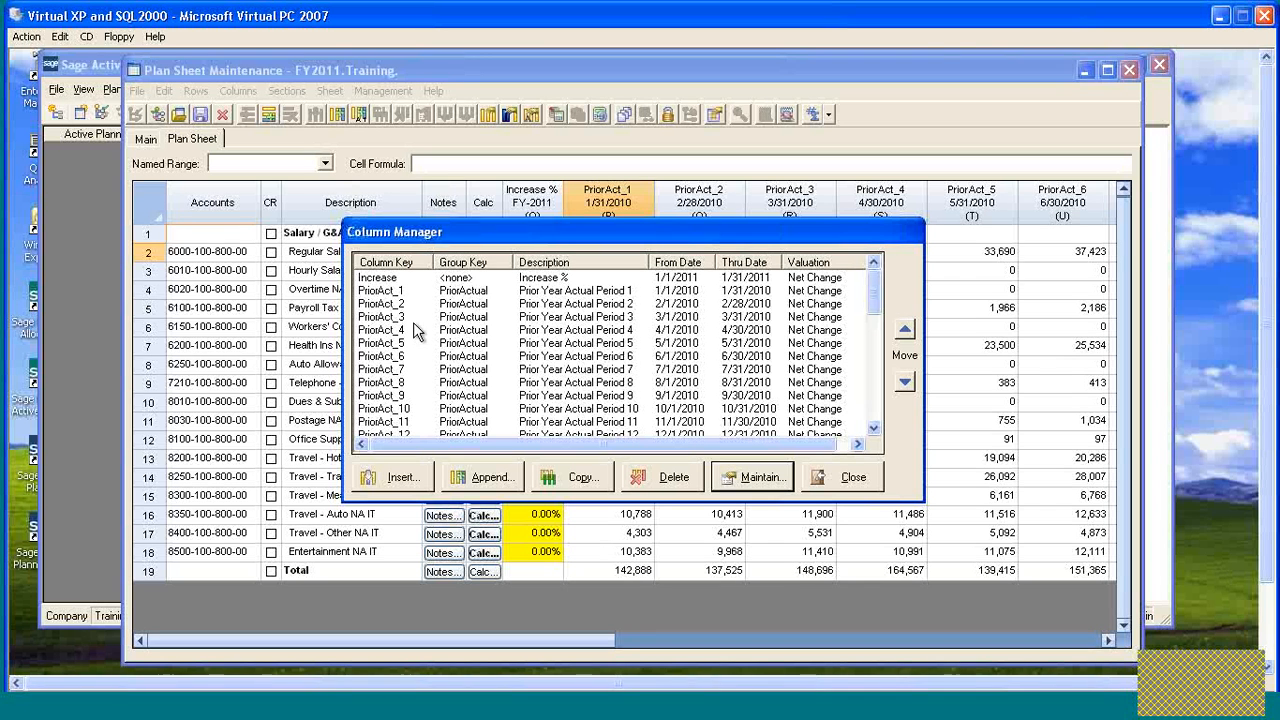
pyautogui.click(676, 291)
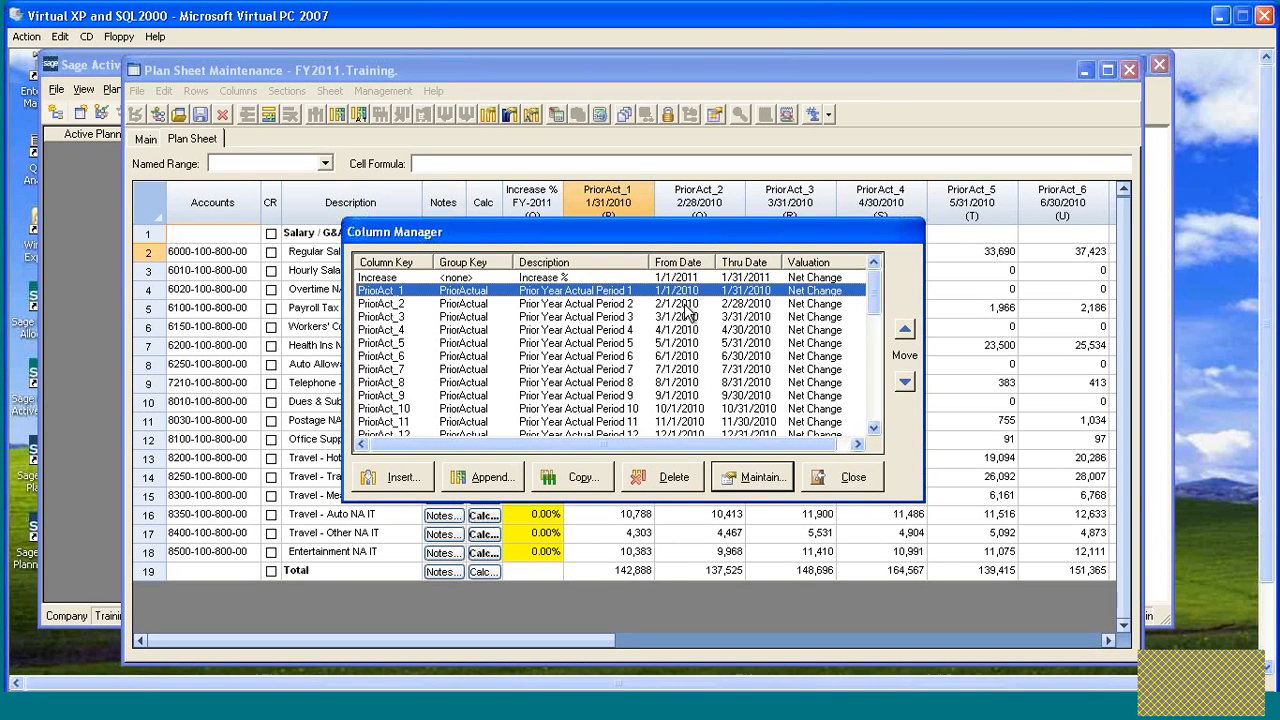
pyautogui.click(682, 304)
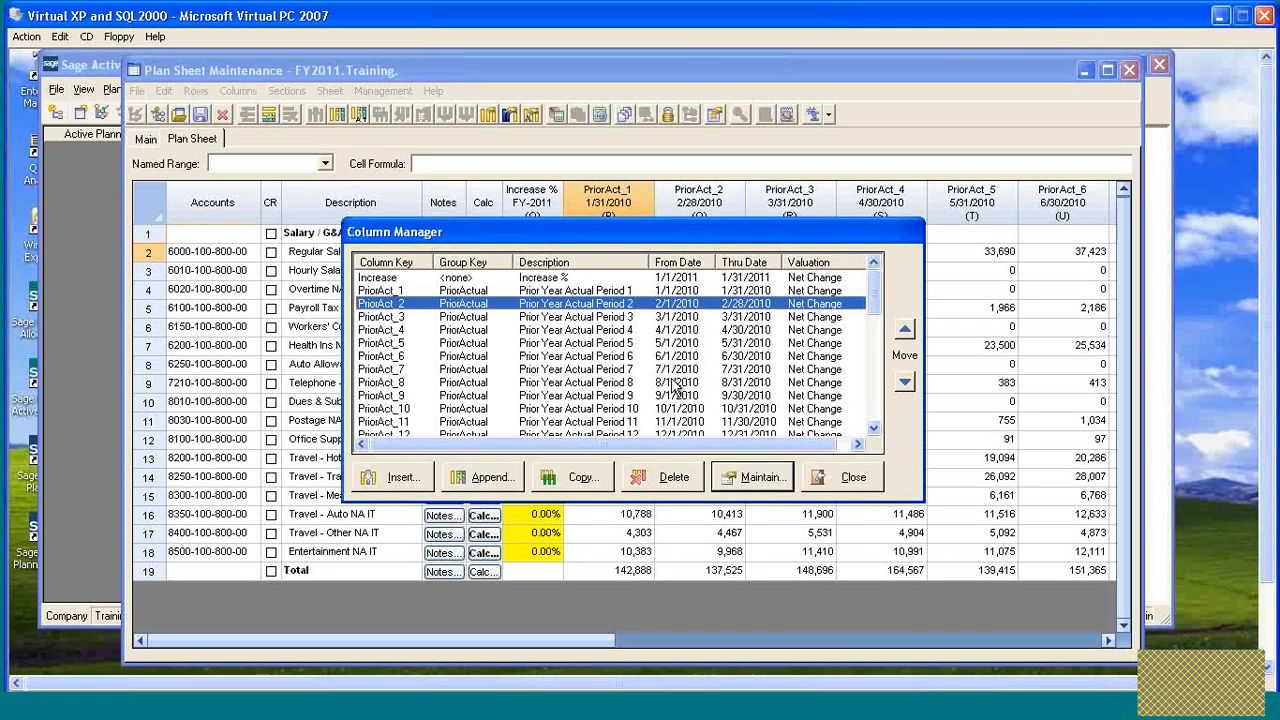
pyautogui.scroll(-1, 677, 423)
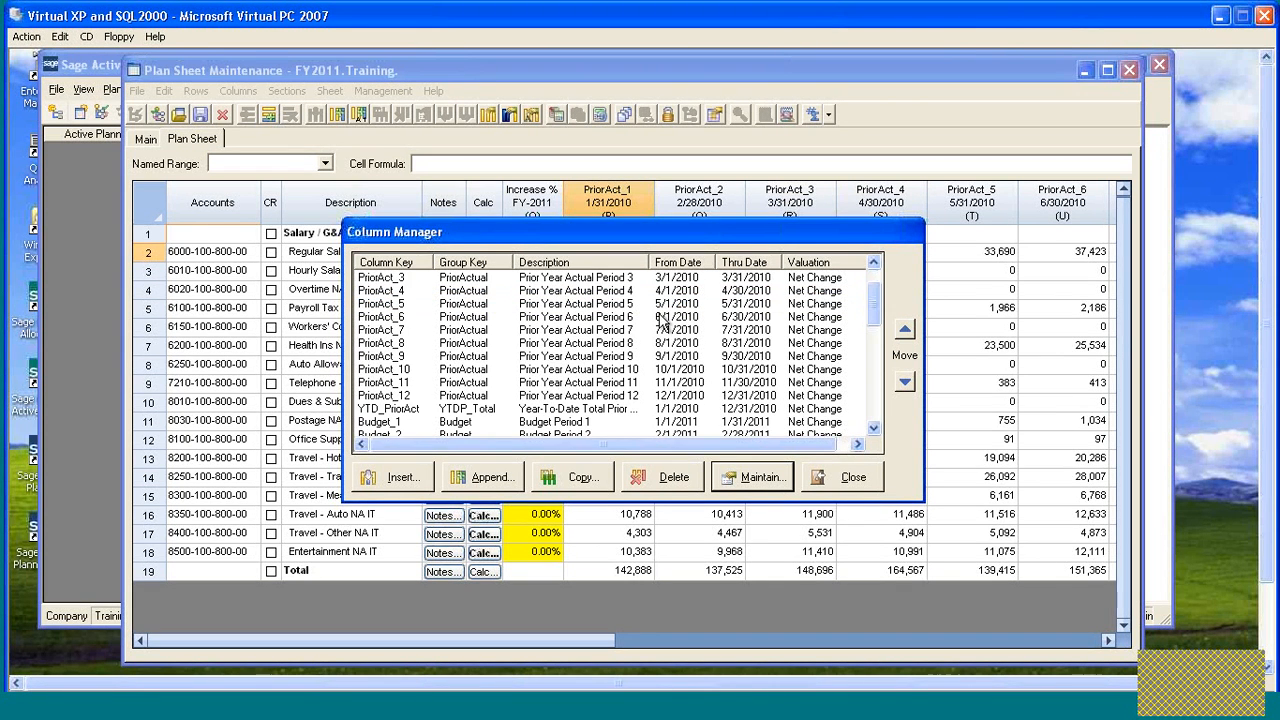
pyautogui.click(666, 397)
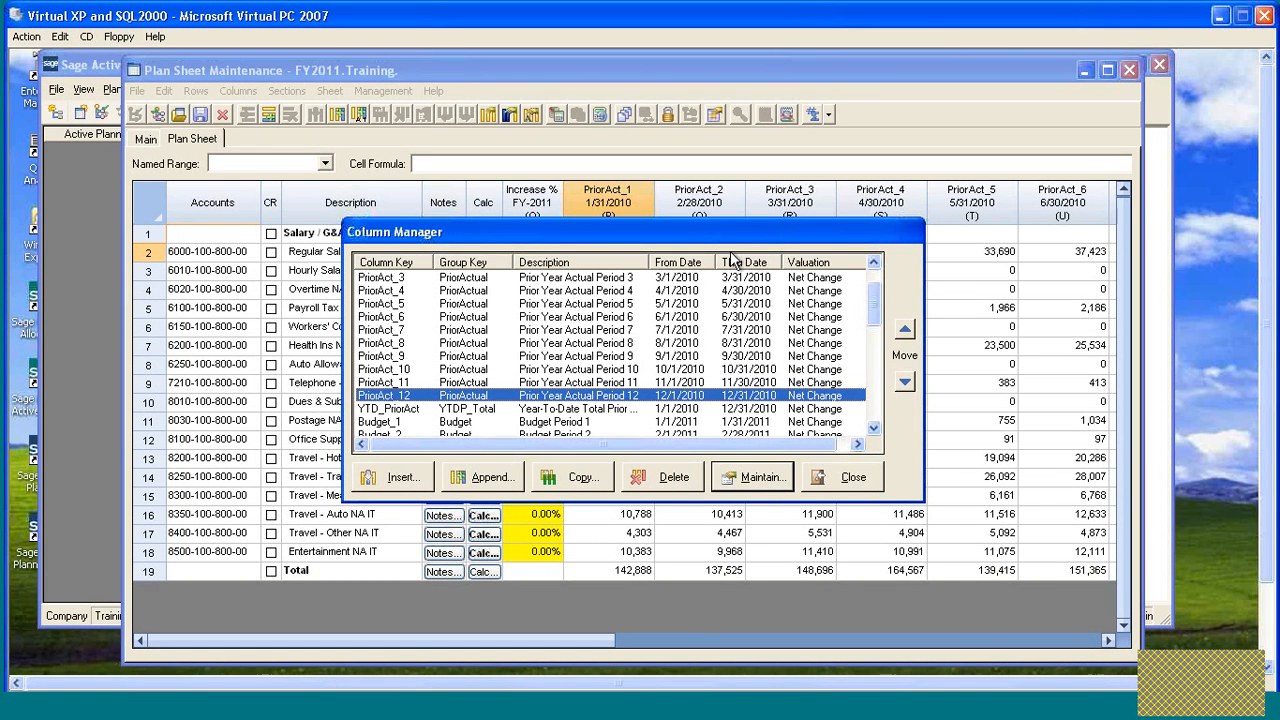
pyautogui.click(848, 481)
pyautogui.scroll(2, 886, 315)
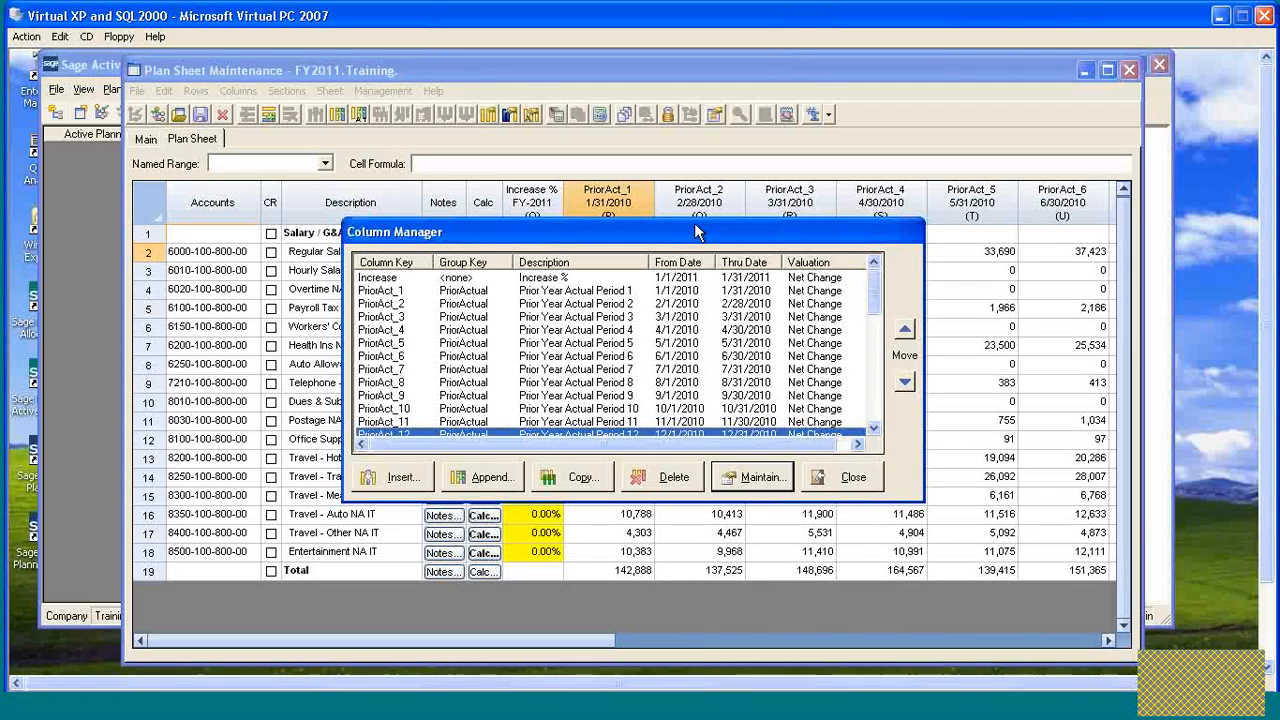
# - Start inserting a new column at PriorAct_1 from the Column Manager, with the column key PY2Act_1
pyautogui.moveTo(694, 224); pyautogui.dragTo(692, 284)
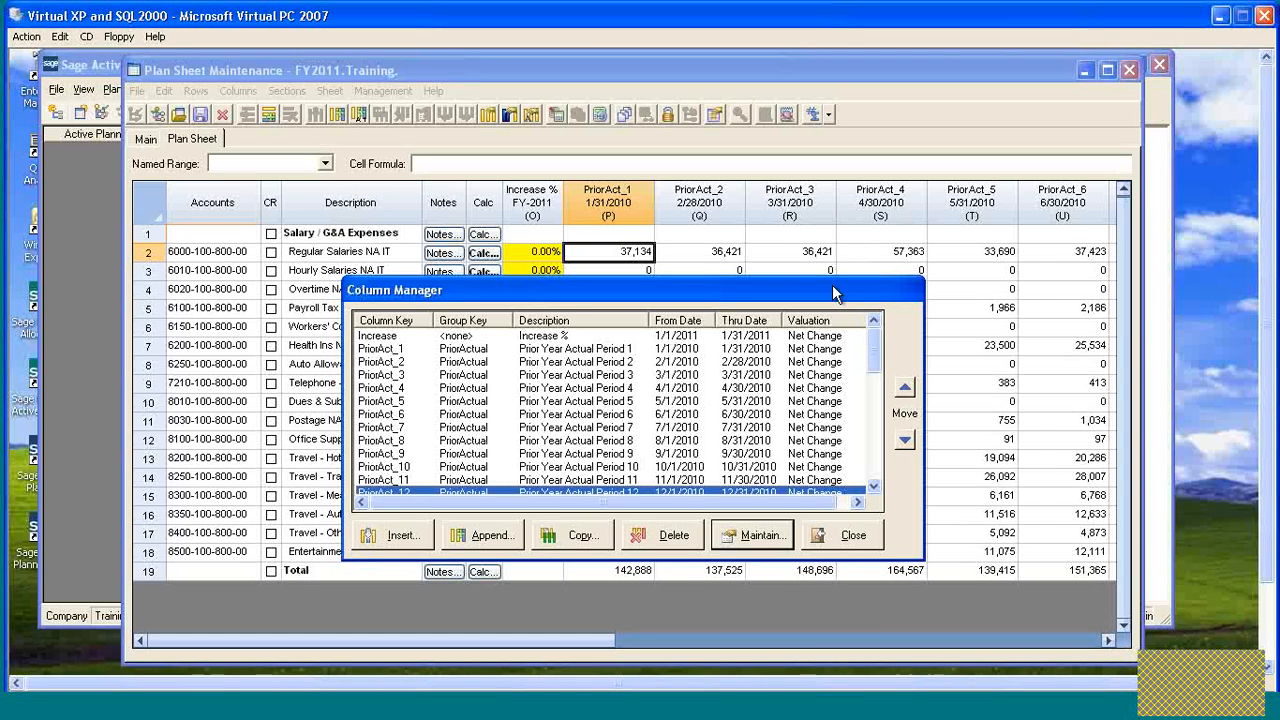
pyautogui.moveTo(831, 273); pyautogui.dragTo(828, 248)
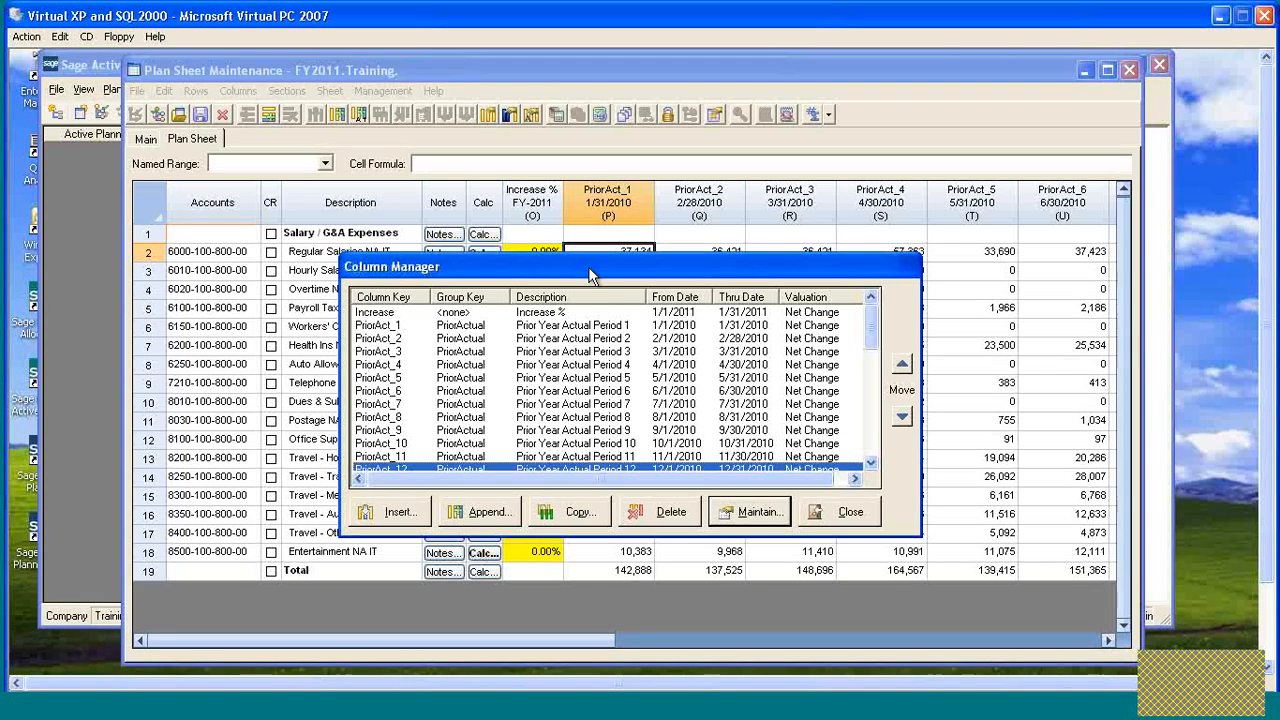
pyautogui.moveTo(589, 272); pyautogui.dragTo(604, 266)
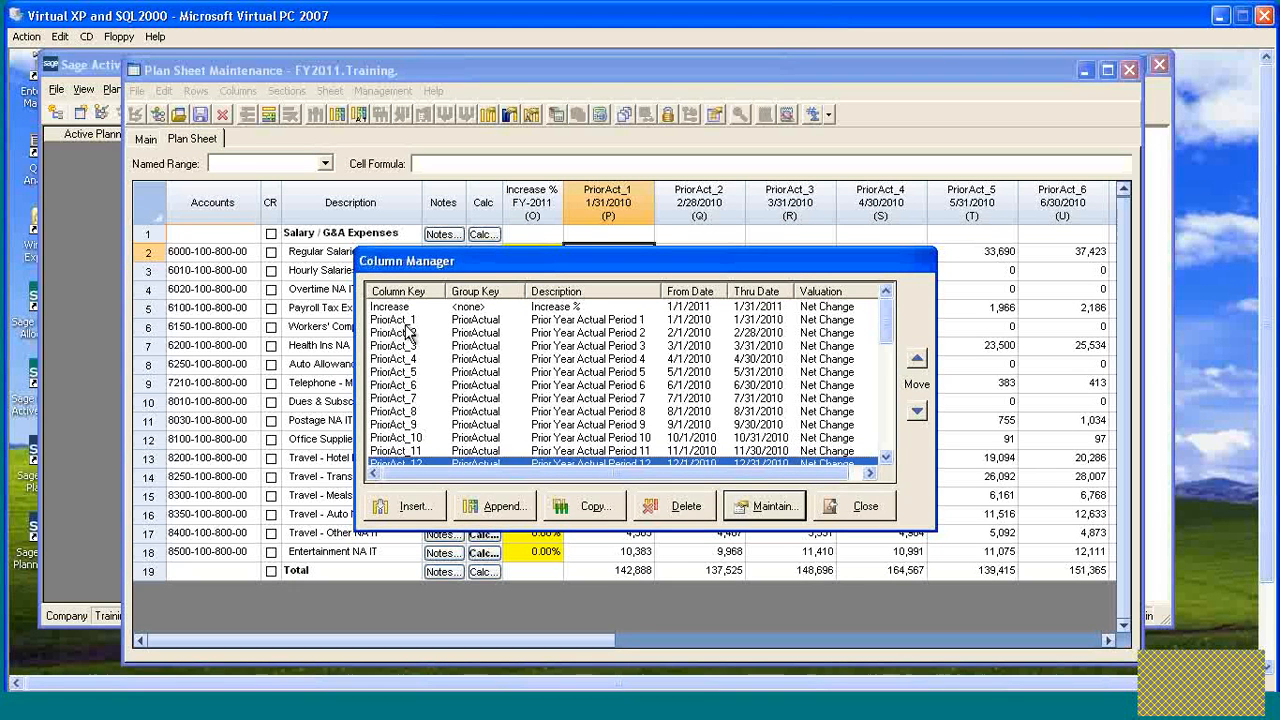
pyautogui.click(393, 320)
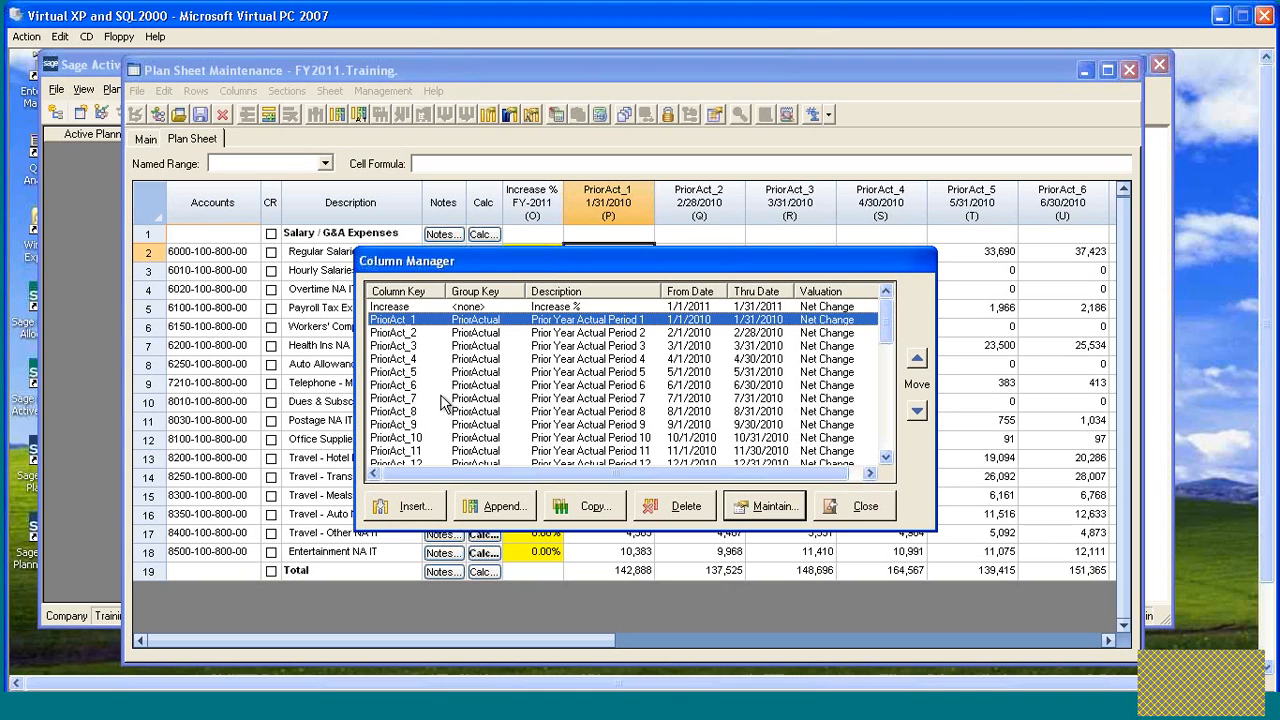
pyautogui.click(414, 505)
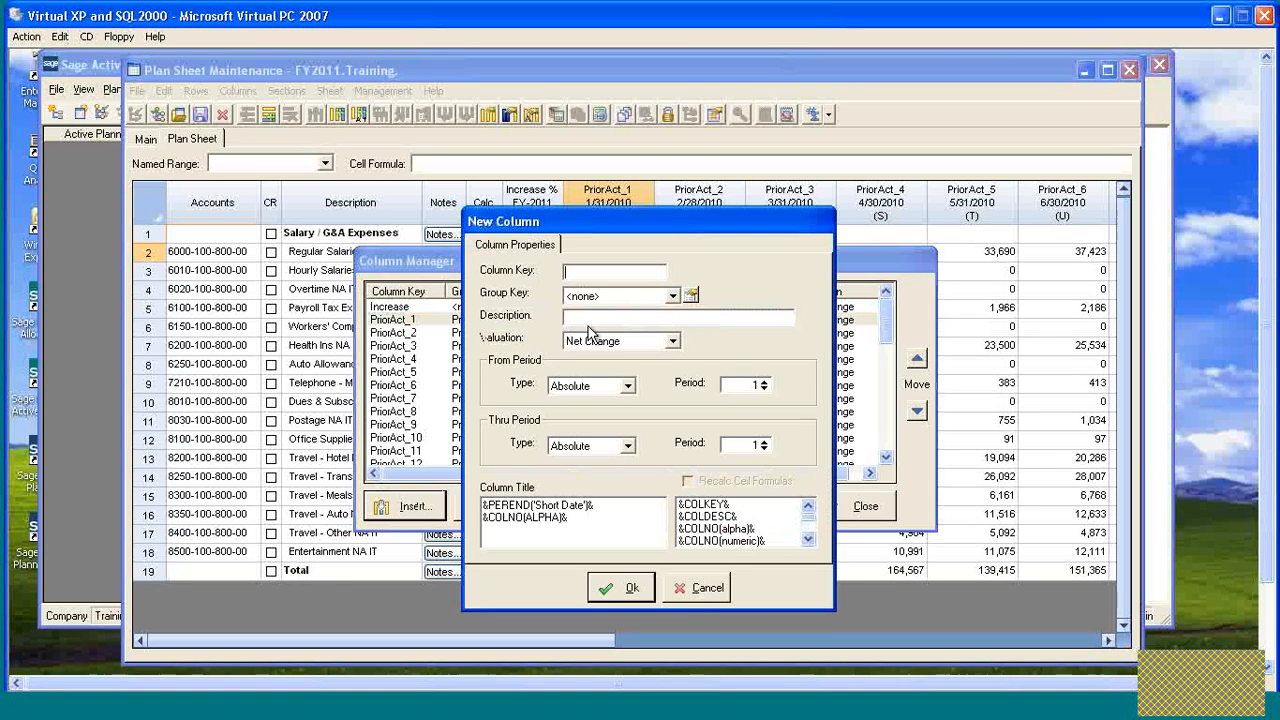
pyautogui.moveTo(667, 220); pyautogui.dragTo(673, 220)
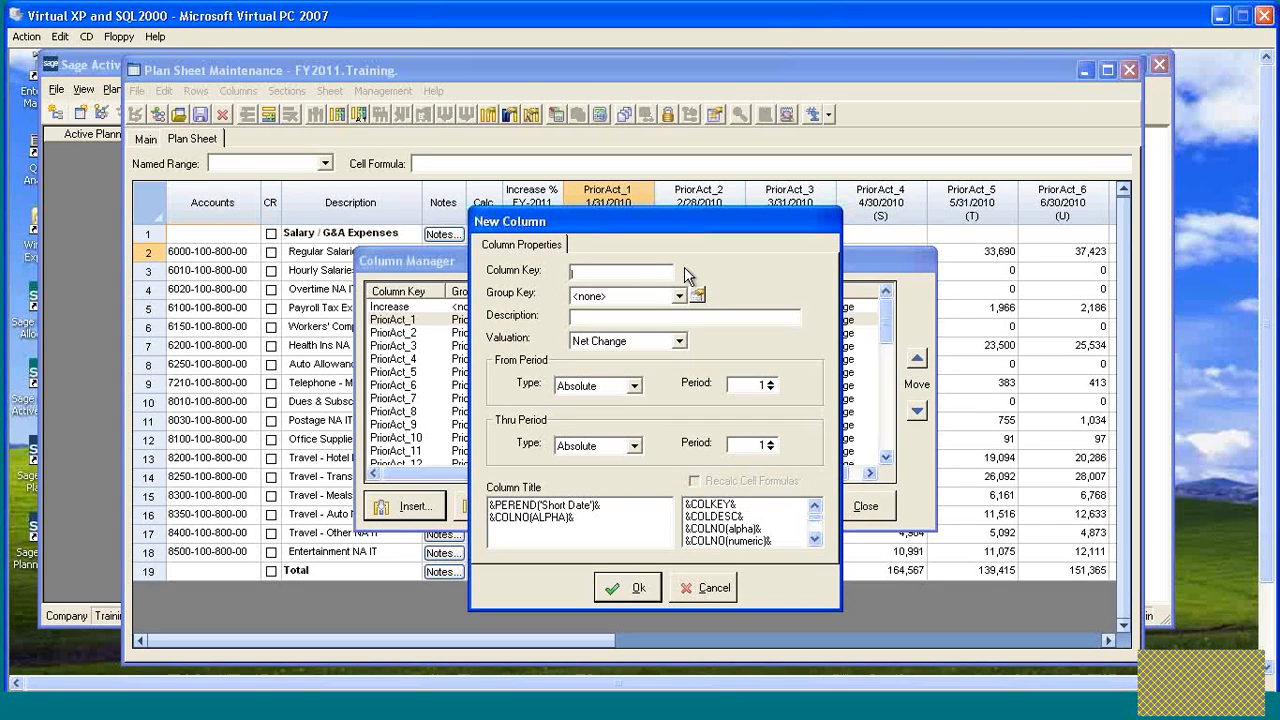
pyautogui.write('PY2Act_1')
# - Enter Prior Y2 Actual as the description of the new PY2Act_1 column
pyautogui.moveTo(656, 215); pyautogui.dragTo(652, 178)
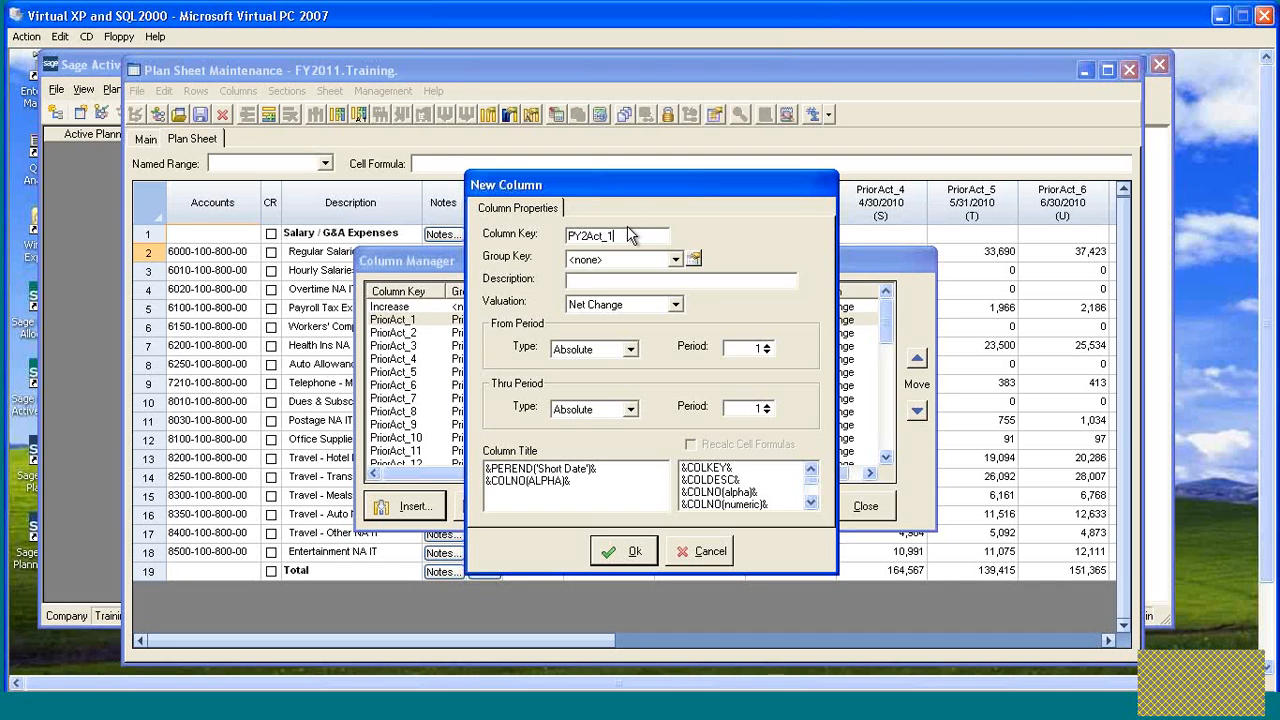
pyautogui.click(574, 281)
pyautogui.write('Prior Y2 Actual')
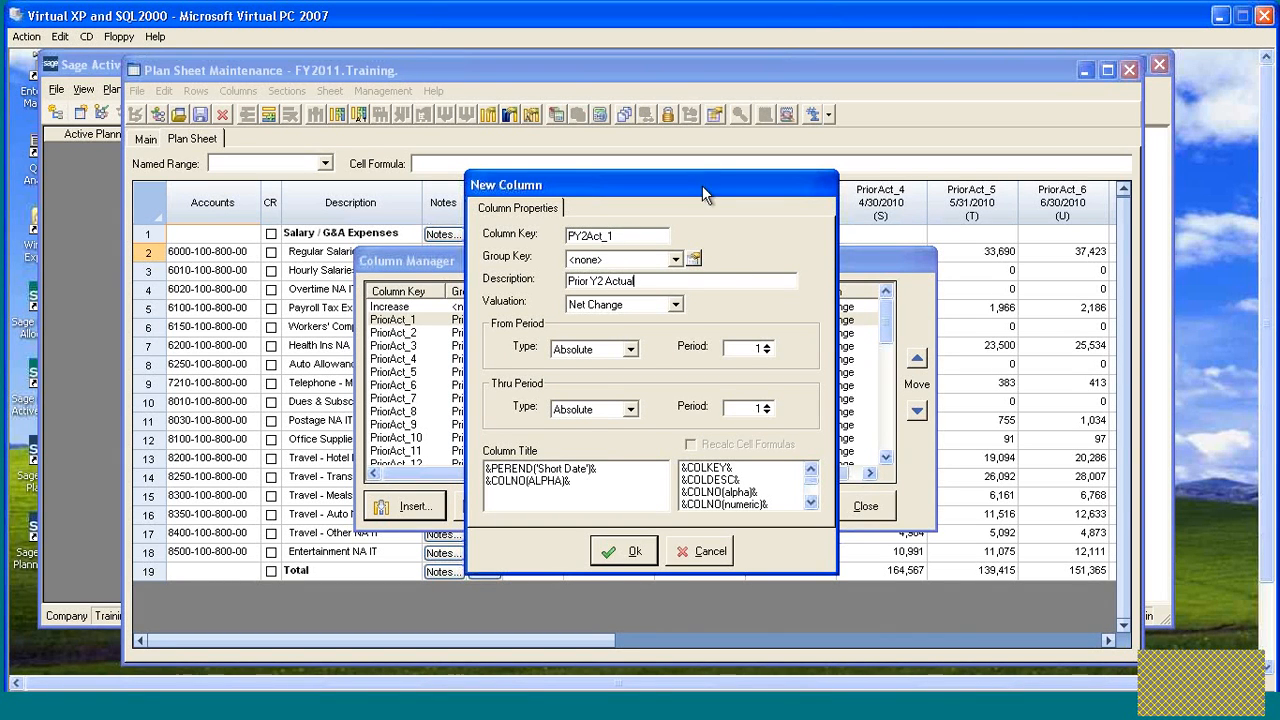
pyautogui.moveTo(664, 193); pyautogui.dragTo(636, 168)
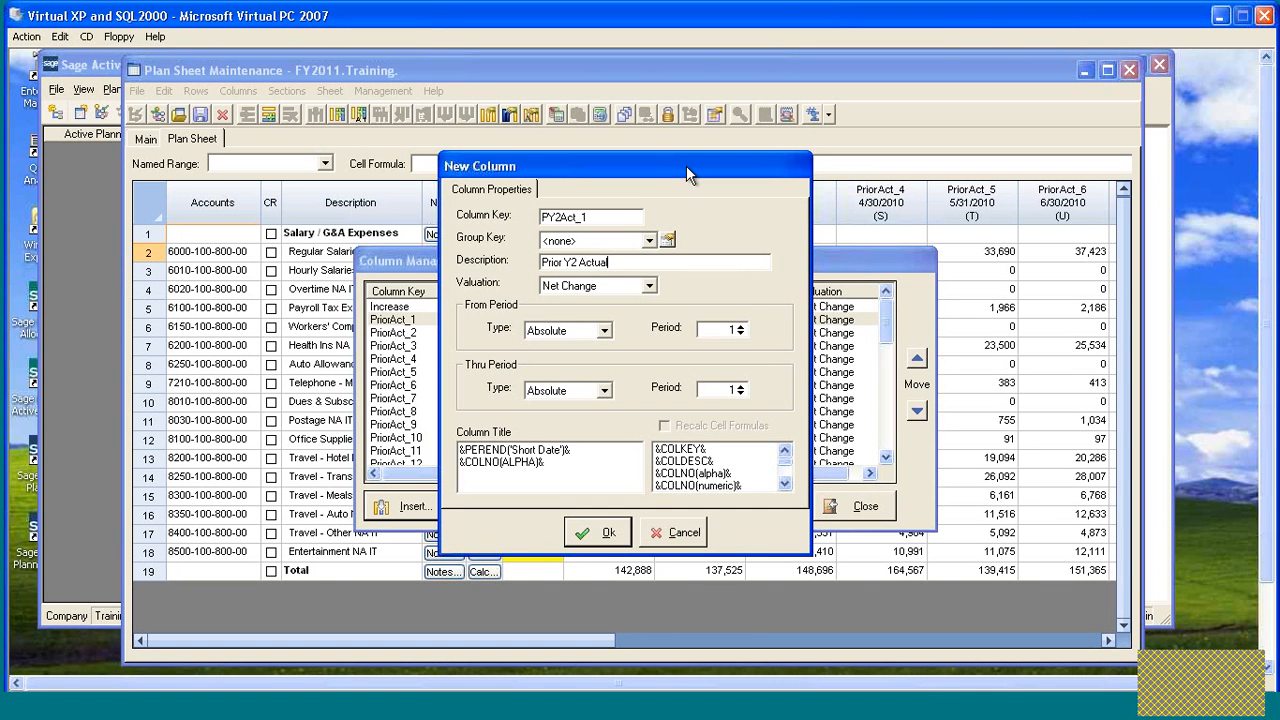
pyautogui.moveTo(666, 166); pyautogui.dragTo(672, 155)
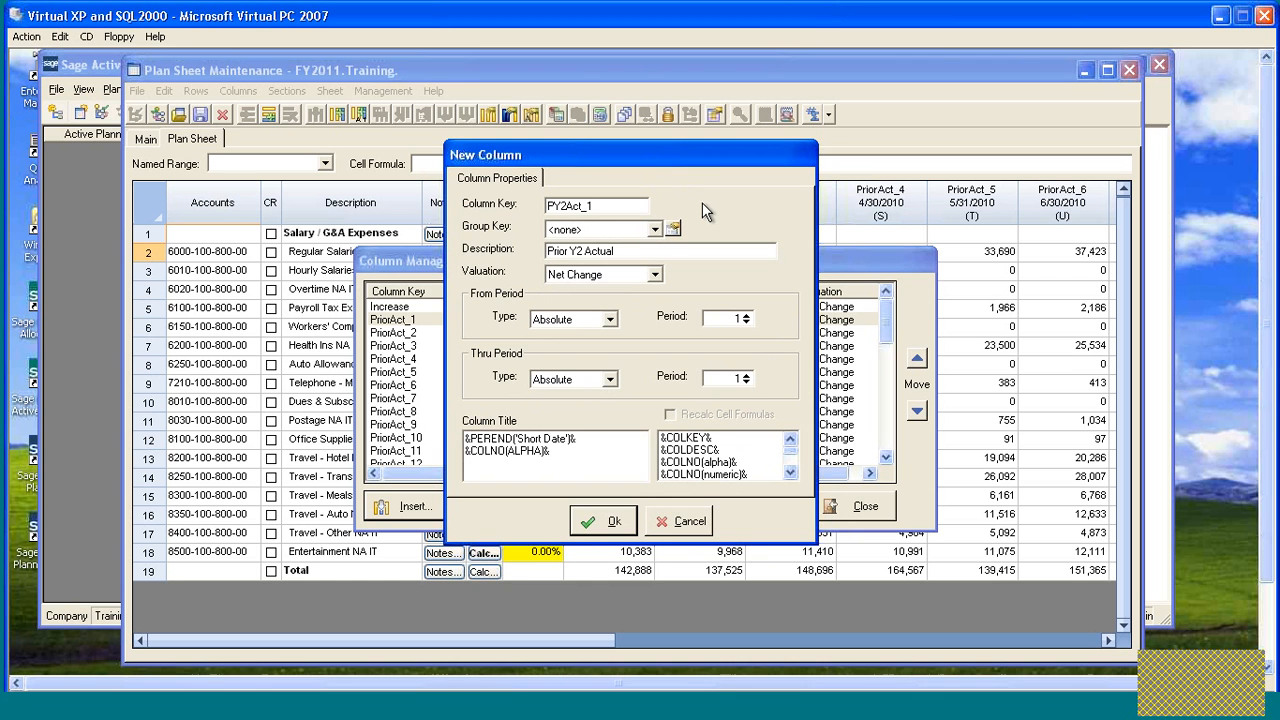
pyautogui.moveTo(693, 155); pyautogui.dragTo(675, 151)
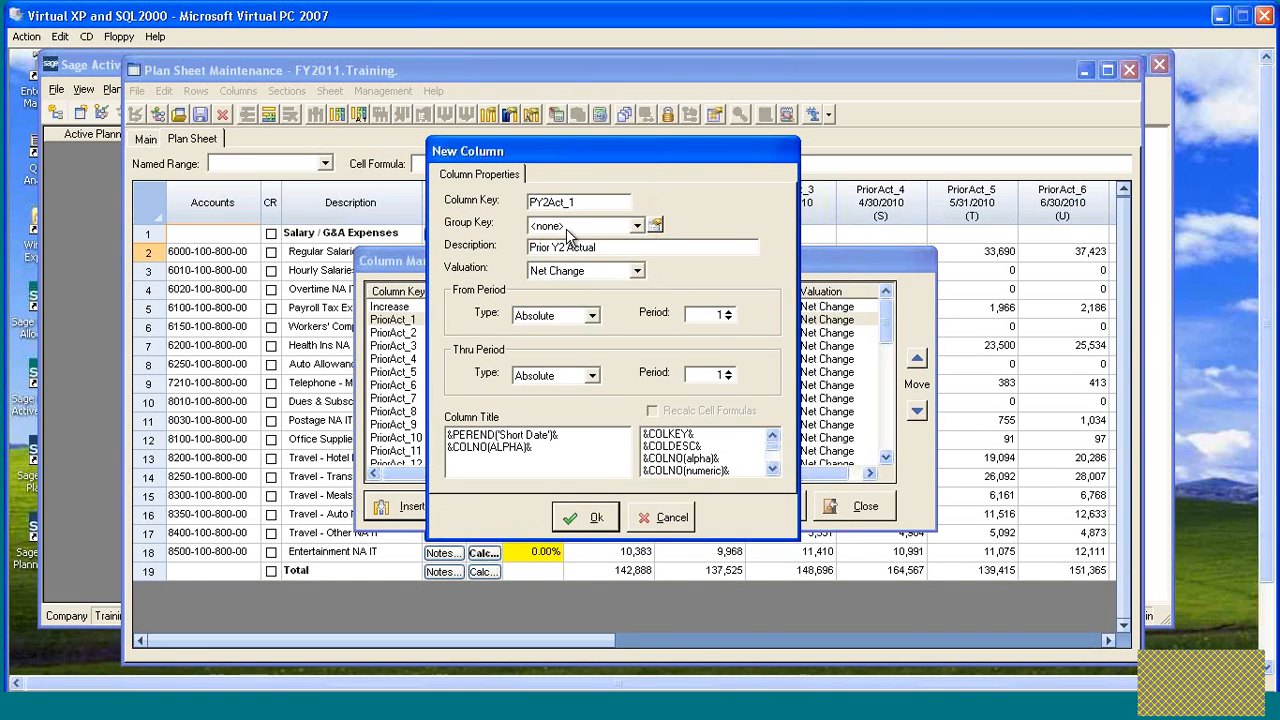
# - Start a new column group for the PY2Act_1 column and give it the group key PY2Act
pyautogui.click(657, 226)
pyautogui.moveTo(767, 165); pyautogui.dragTo(708, 158)
pyautogui.click(694, 175)
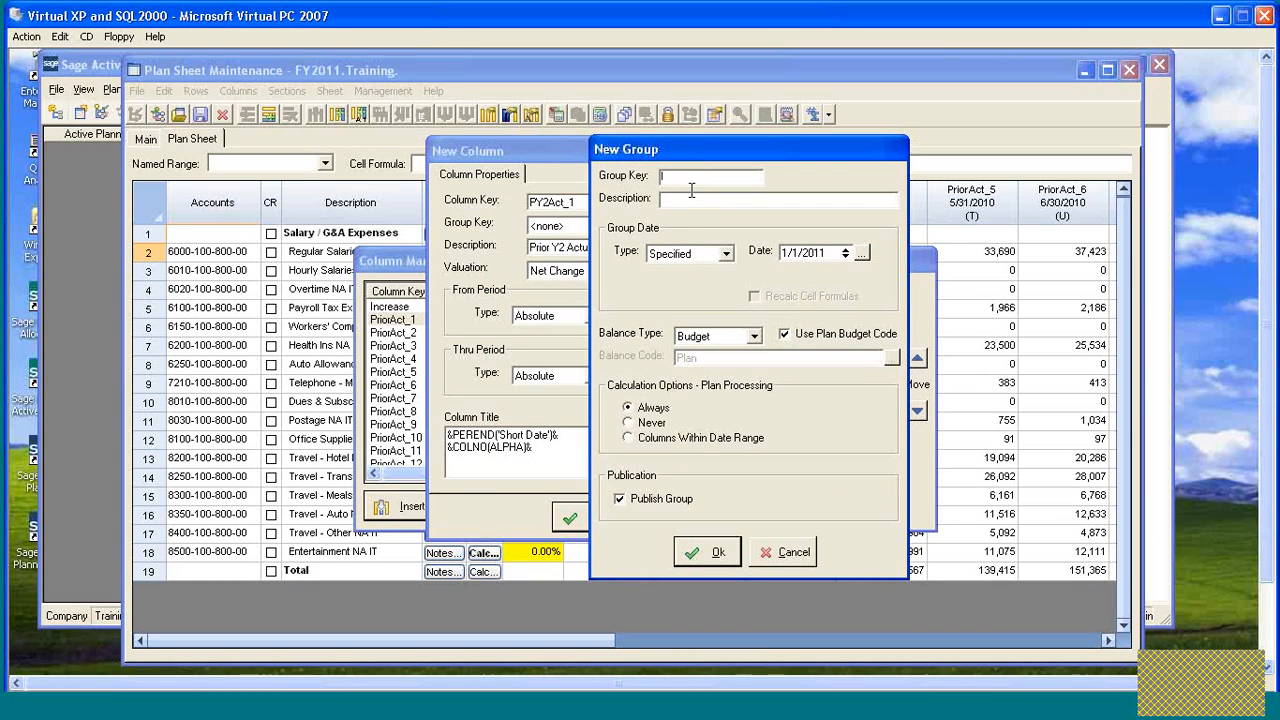
pyautogui.write('PY2Act')
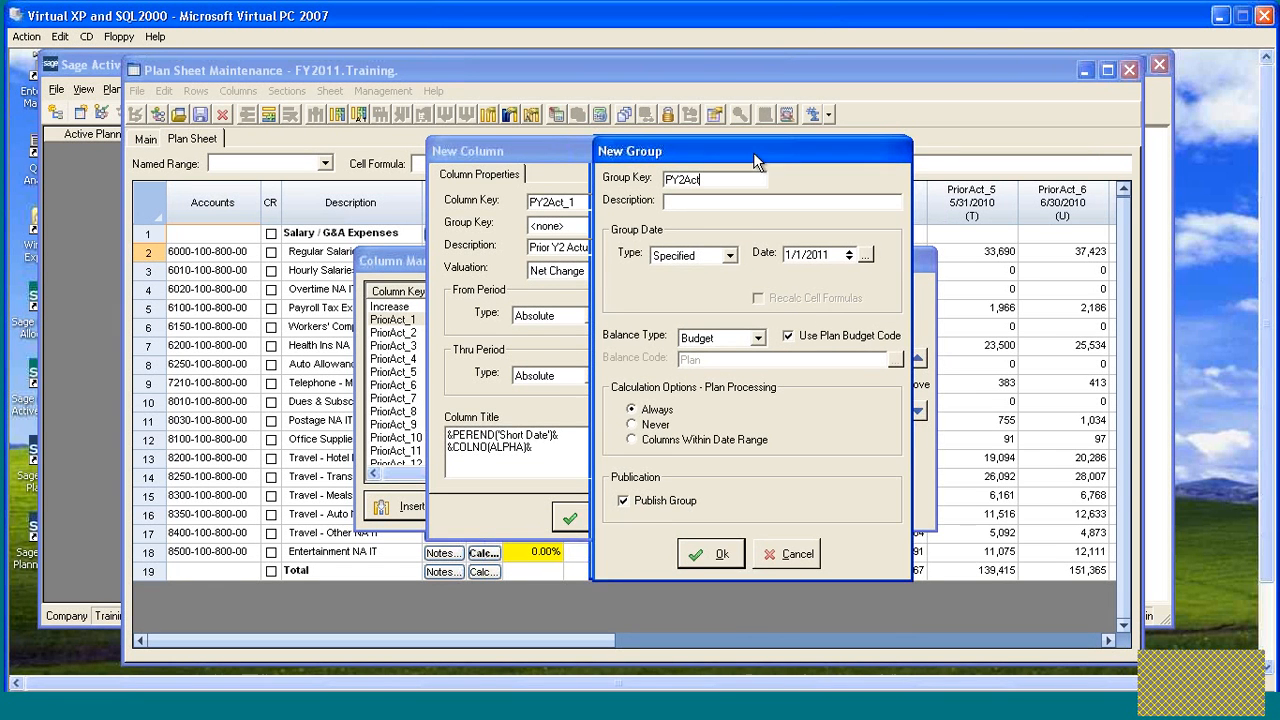
# - Describe the new group as Prior Y2 Acutal and set its group date type to Relative
pyautogui.moveTo(753, 160); pyautogui.dragTo(771, 165)
pyautogui.click(736, 209)
pyautogui.write('Pri')
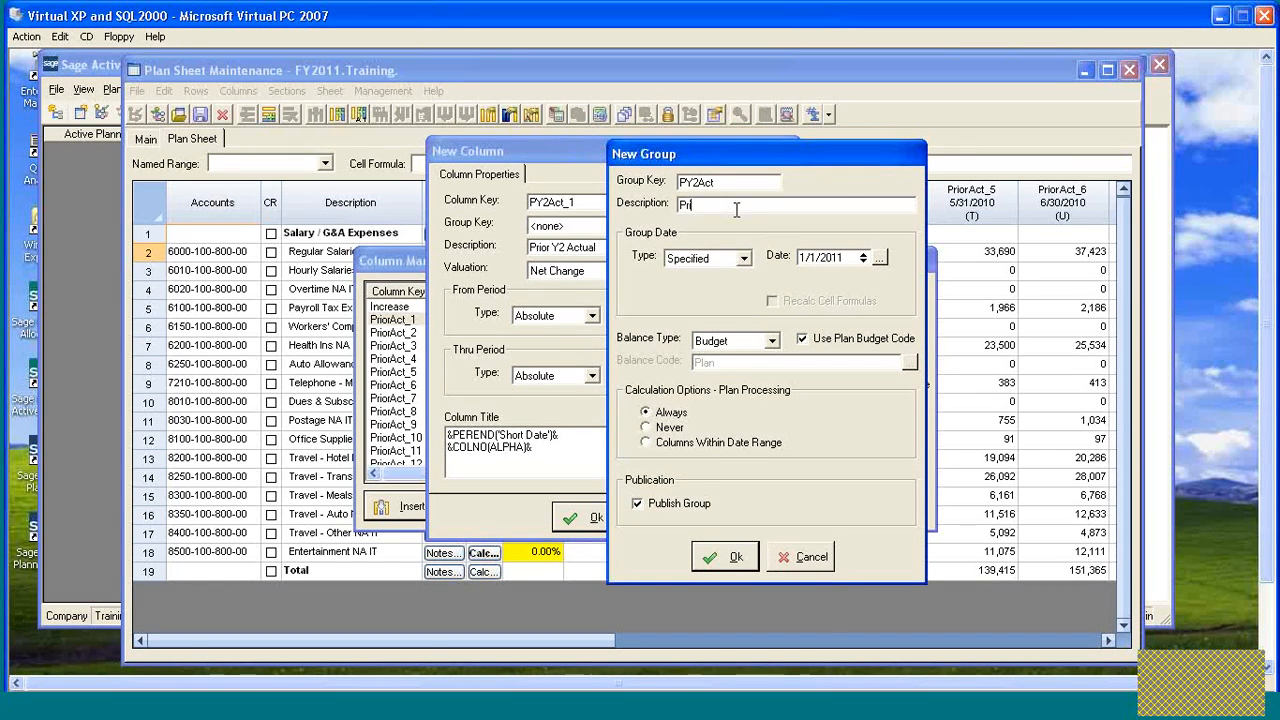
pyautogui.write('or Y2 Acutal')
pyautogui.press('Tab')
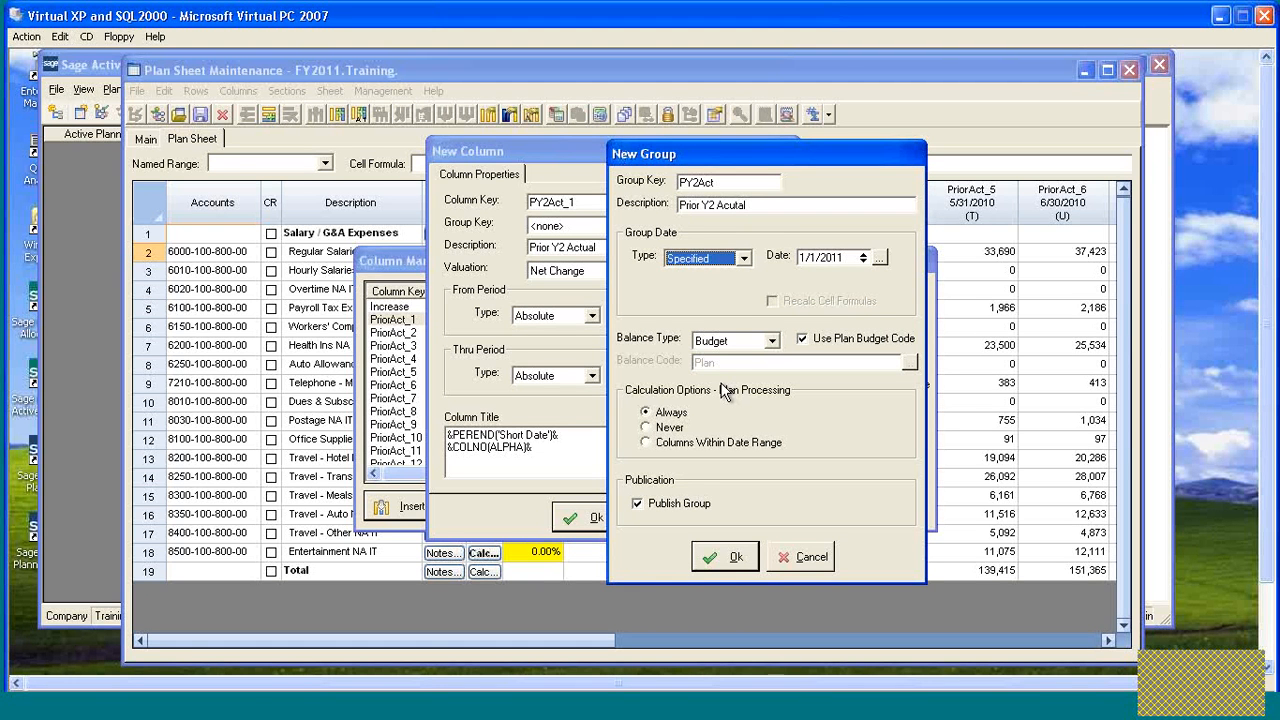
pyautogui.press('Down')
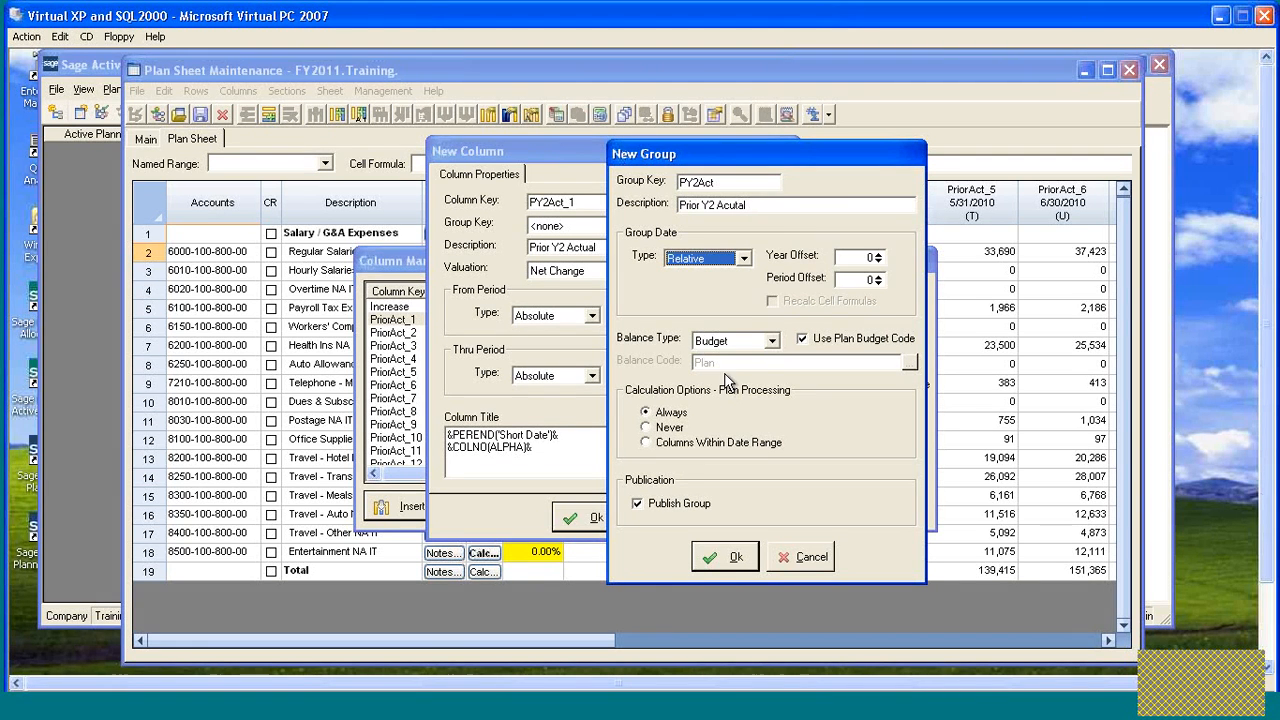
# - Set the PY2Act group's year offset to -2, balance type to Actual and calculation to Columns Within Date Range, and save the group
pyautogui.click(879, 261)
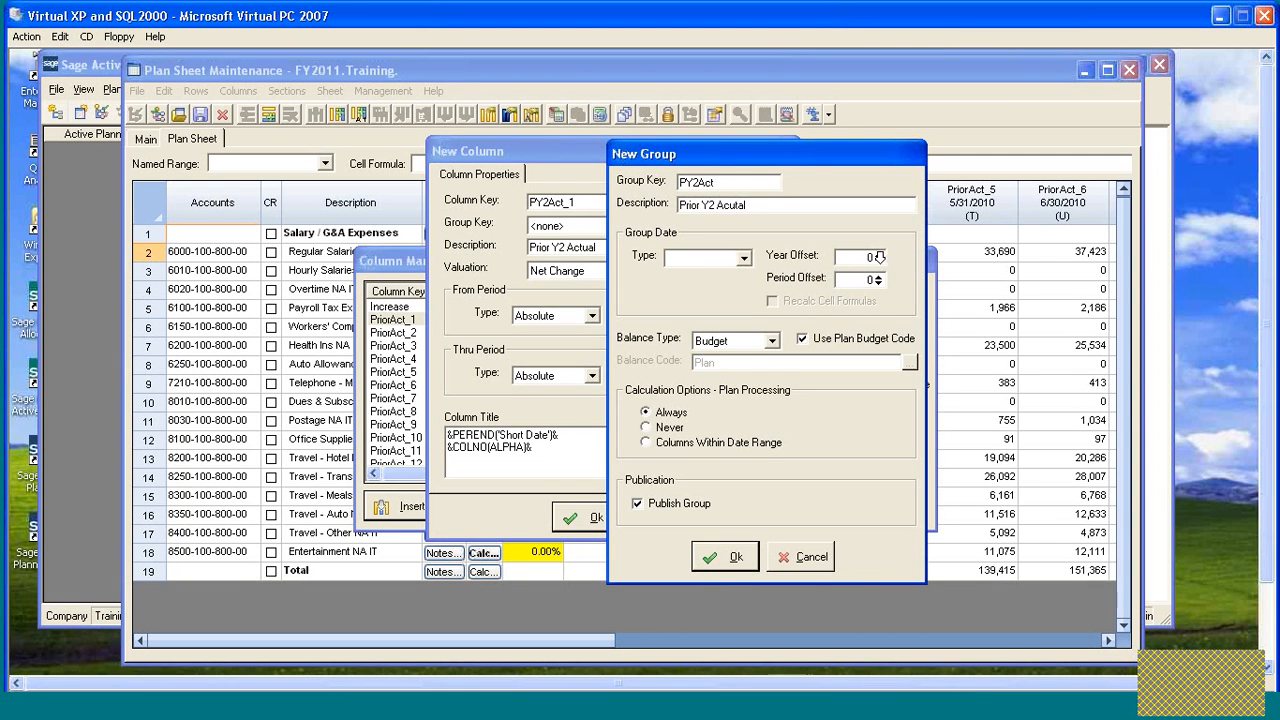
pyautogui.click(879, 262)
pyautogui.click(772, 340)
pyautogui.click(752, 371)
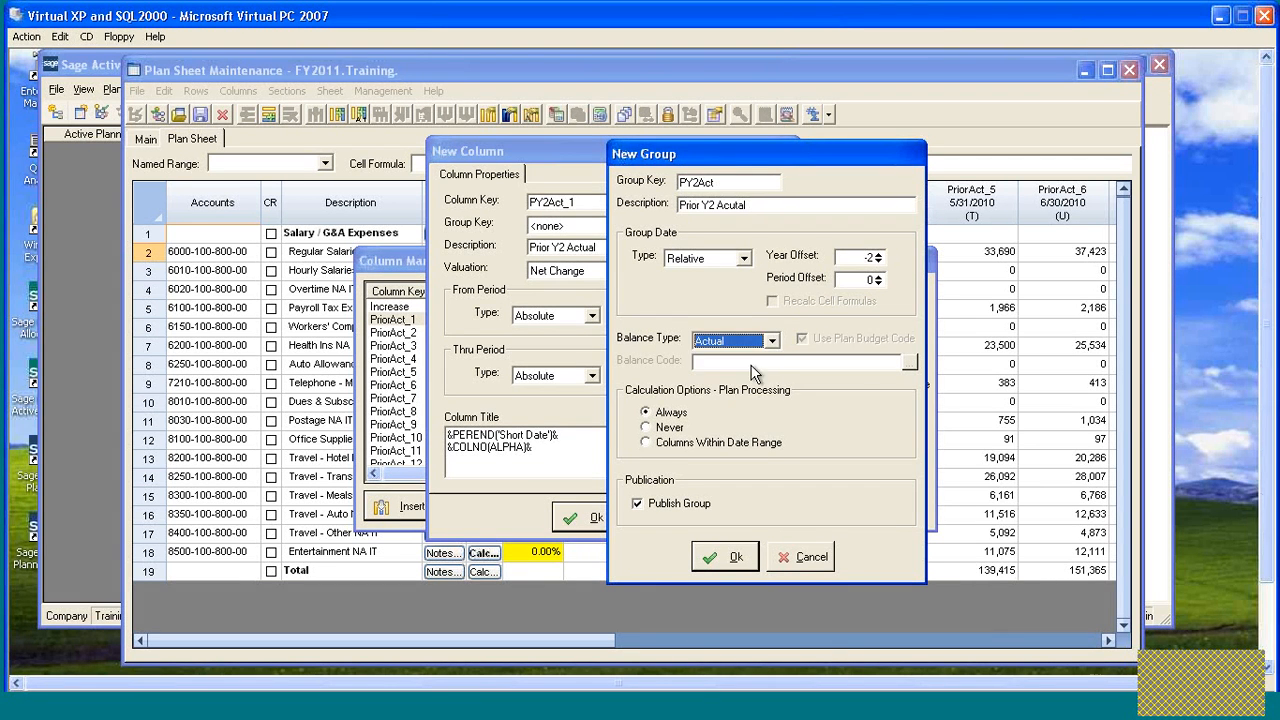
pyautogui.click(682, 442)
pyautogui.click(725, 557)
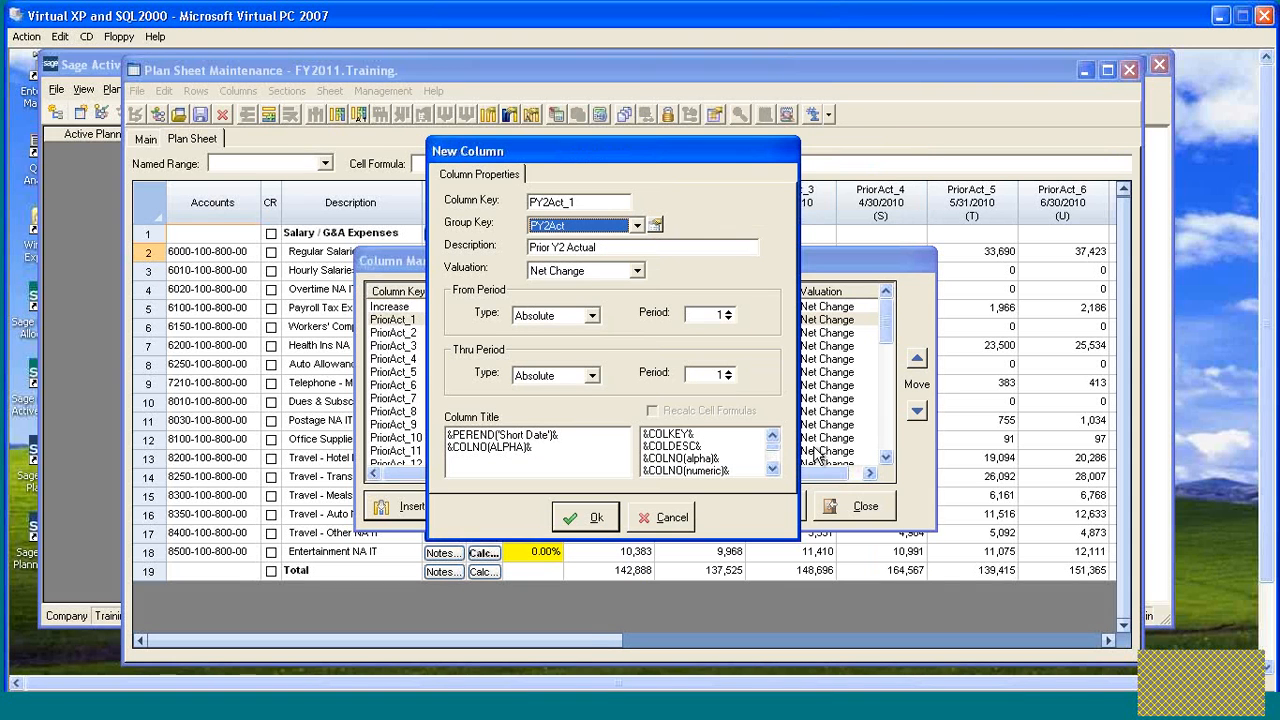
# - Set the new PY2Act_1 column's From Period and Thru Period types to Relative and save the column
pyautogui.moveTo(689, 151); pyautogui.dragTo(768, 146)
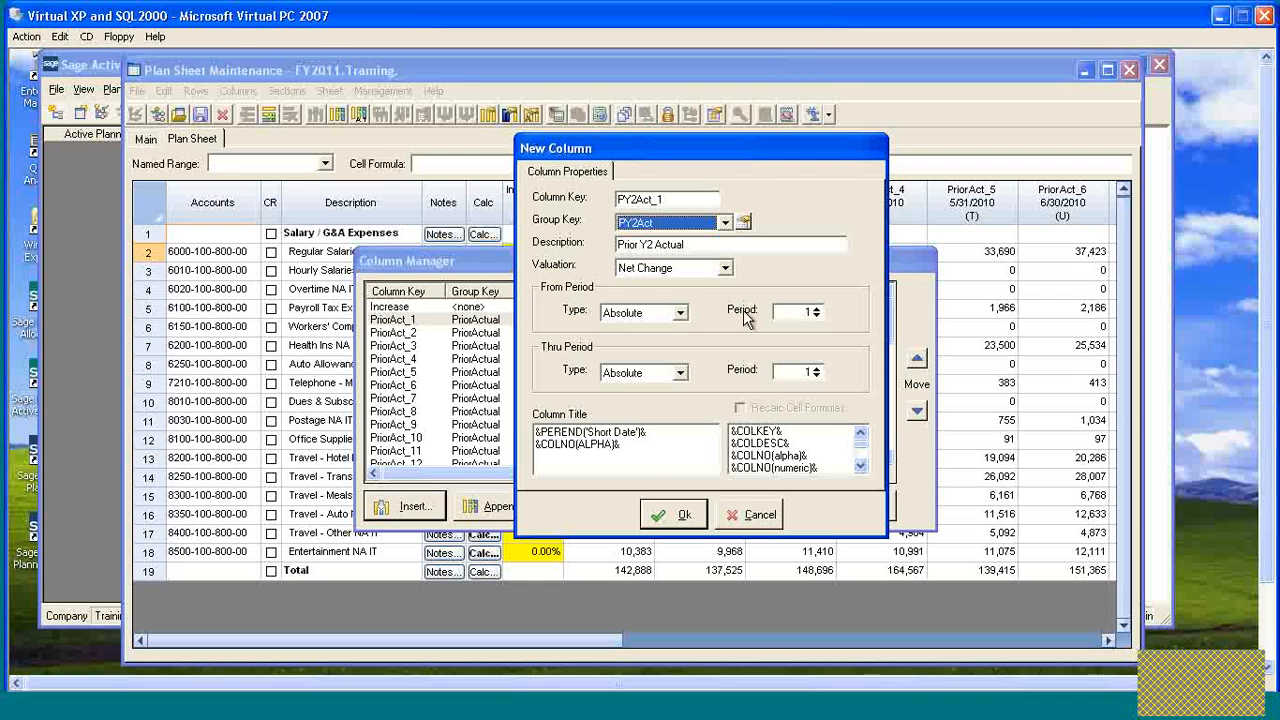
pyautogui.press('Tab')
pyautogui.press('Tab')
pyautogui.press('Tab')
pyautogui.press('Down')
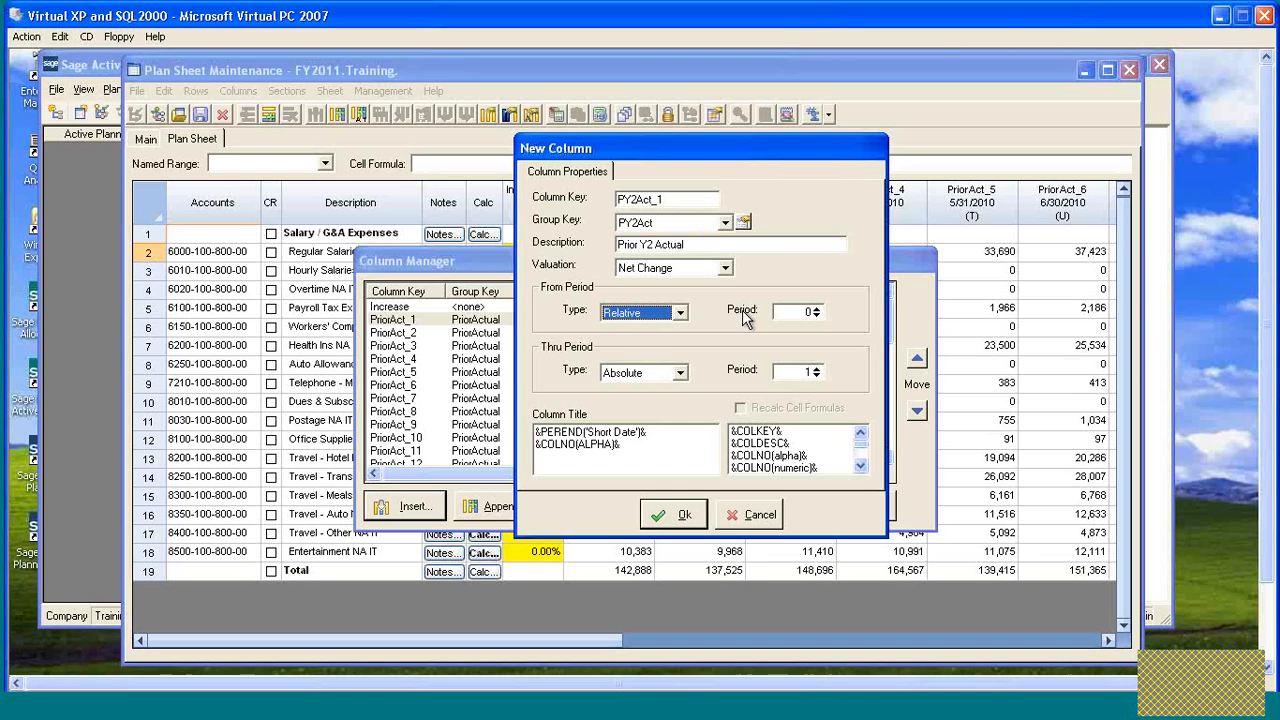
pyautogui.press('Tab')
pyautogui.press('Tab')
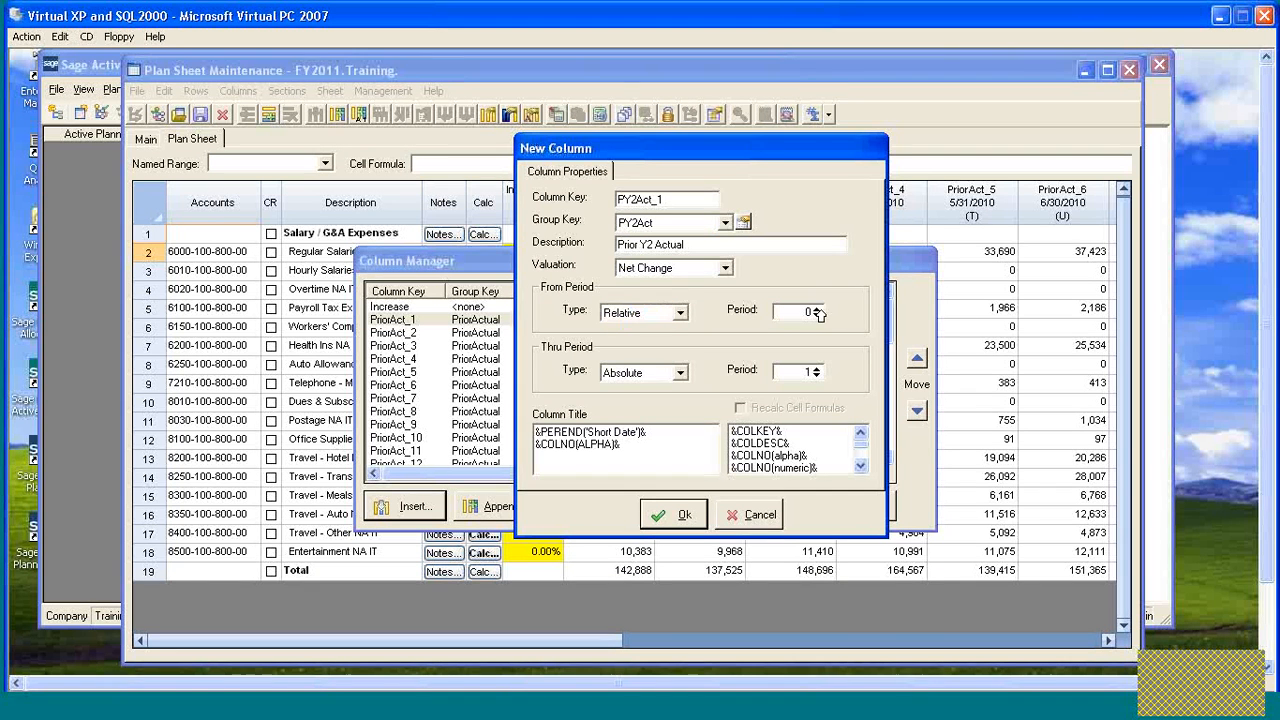
pyautogui.press('Down')
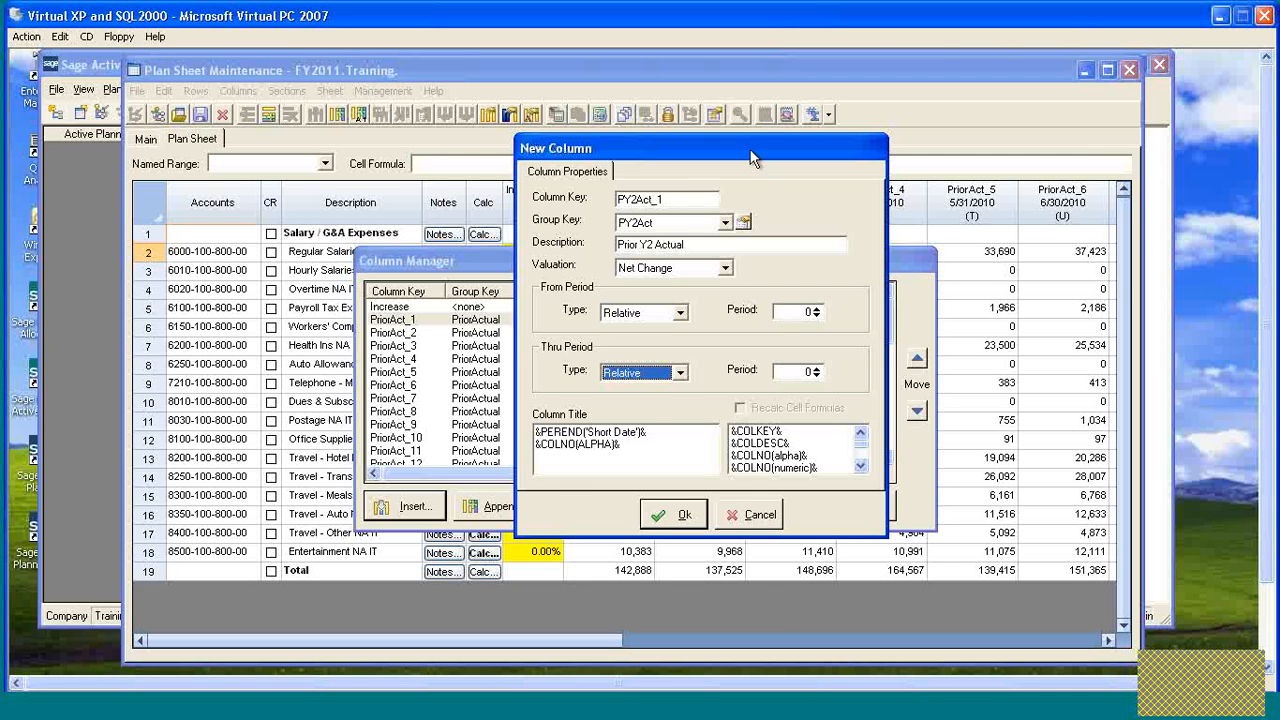
pyautogui.moveTo(749, 149); pyautogui.dragTo(706, 264)
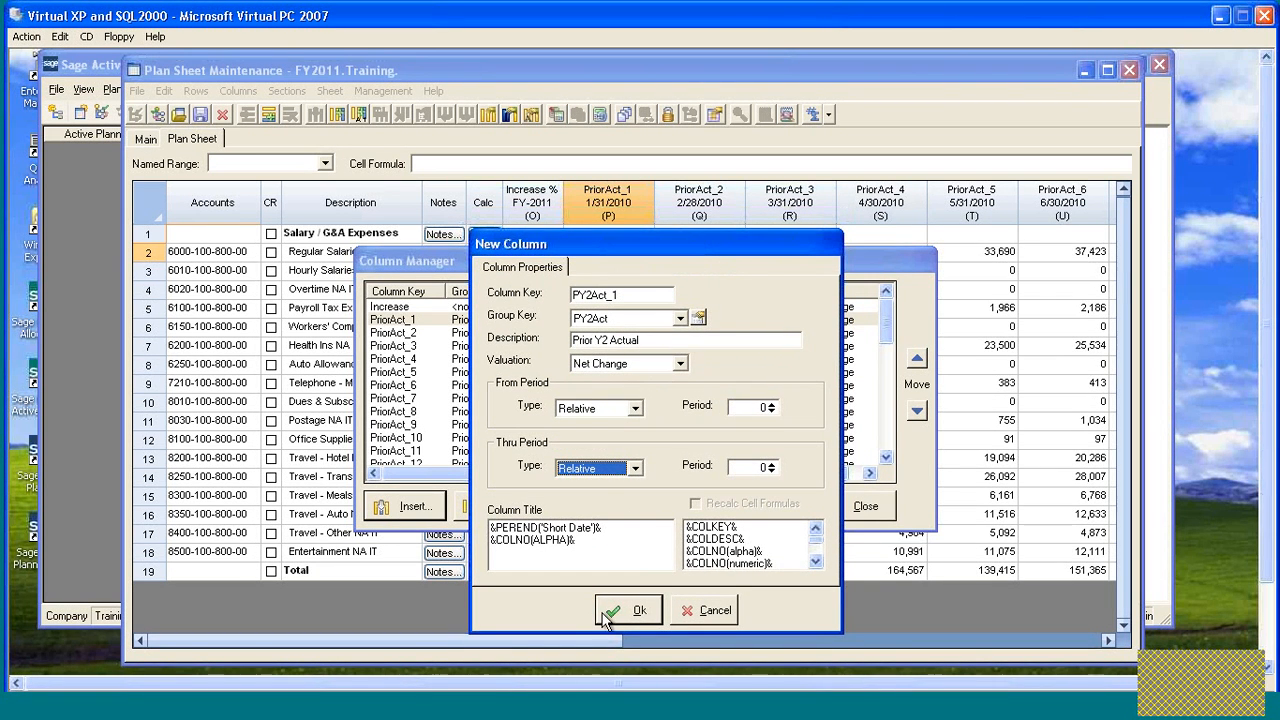
pyautogui.click(628, 609)
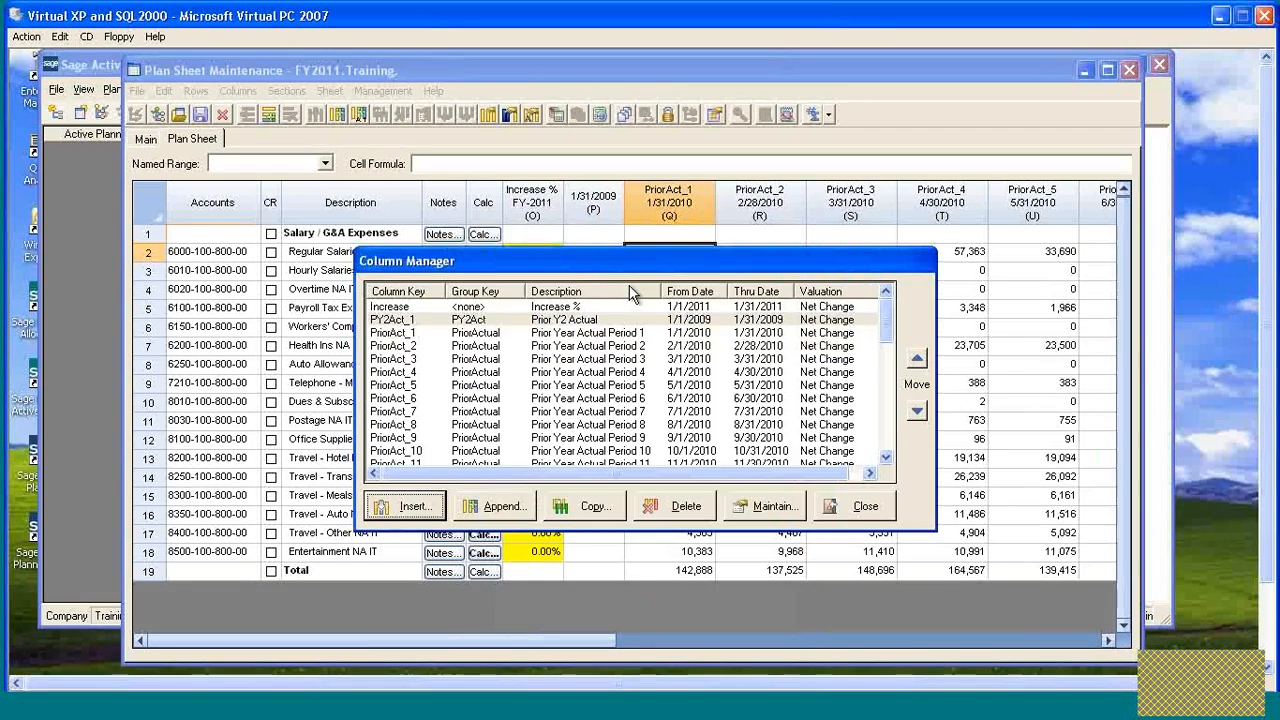
# - Reopen the PY2Act_1 column's properties and add a new first line reading FY to its column title
pyautogui.moveTo(629, 262); pyautogui.dragTo(637, 284)
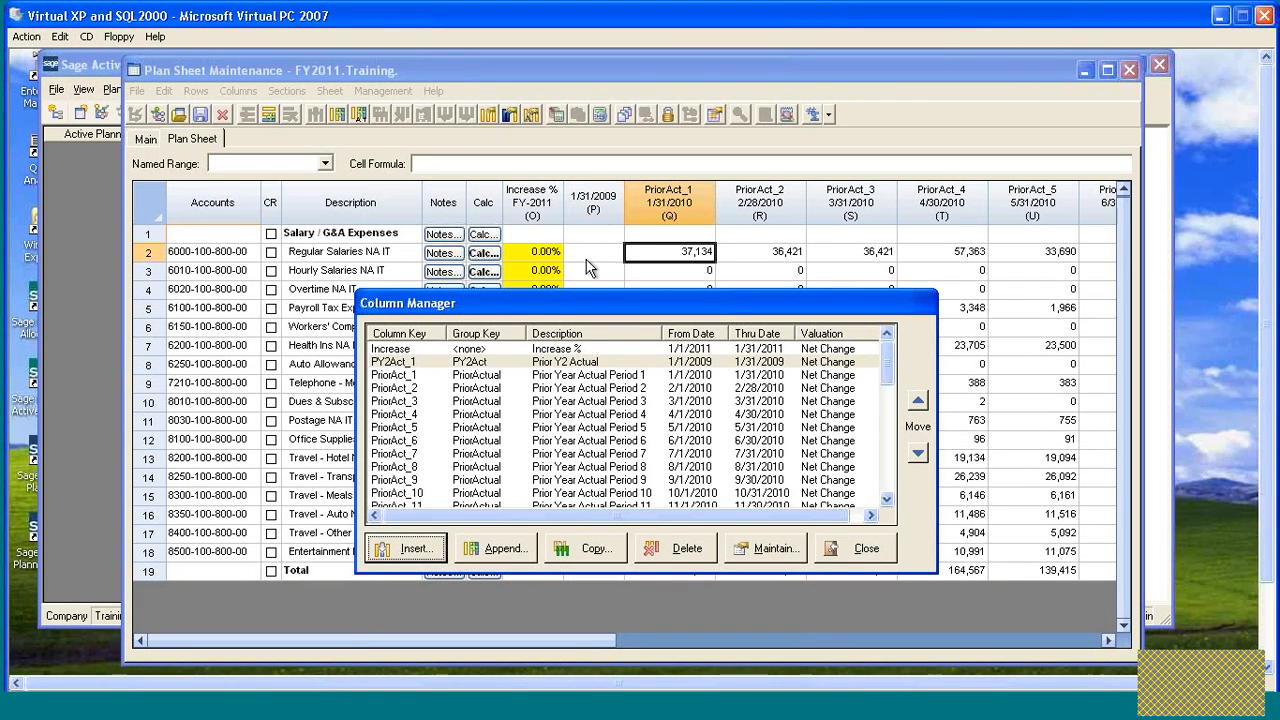
pyautogui.doubleClick(405, 362)
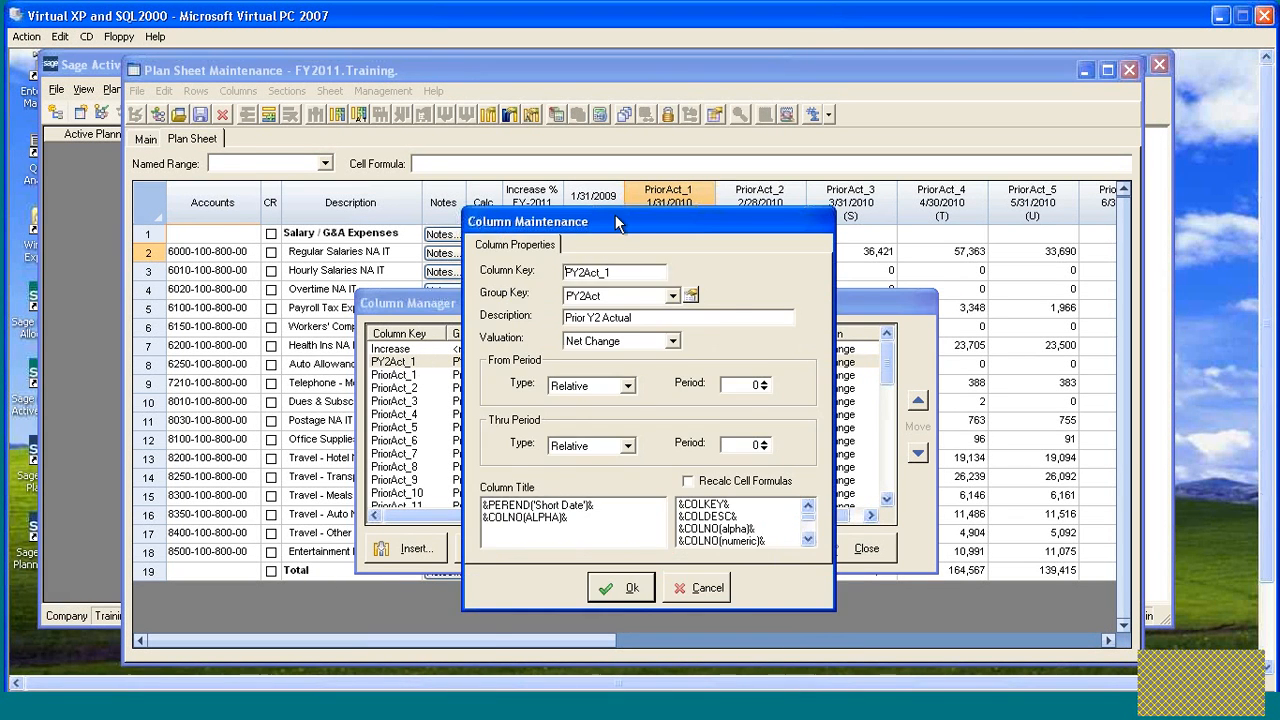
pyautogui.moveTo(615, 215); pyautogui.dragTo(737, 253)
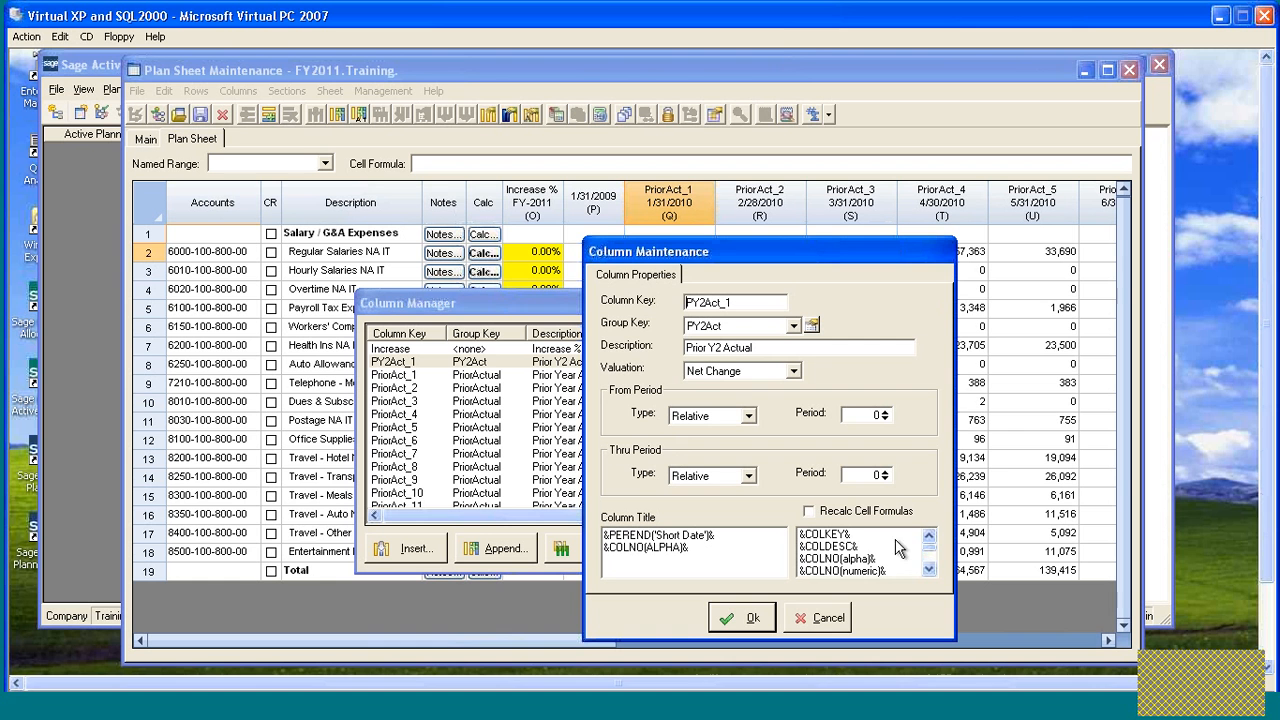
pyautogui.click(929, 566)
pyautogui.moveTo(931, 552)
pyautogui.mouseDown()
pyautogui.moveTo(930, 567)
pyautogui.moveTo(930, 542)
pyautogui.mouseUp()
pyautogui.moveTo(777, 255); pyautogui.dragTo(774, 251)
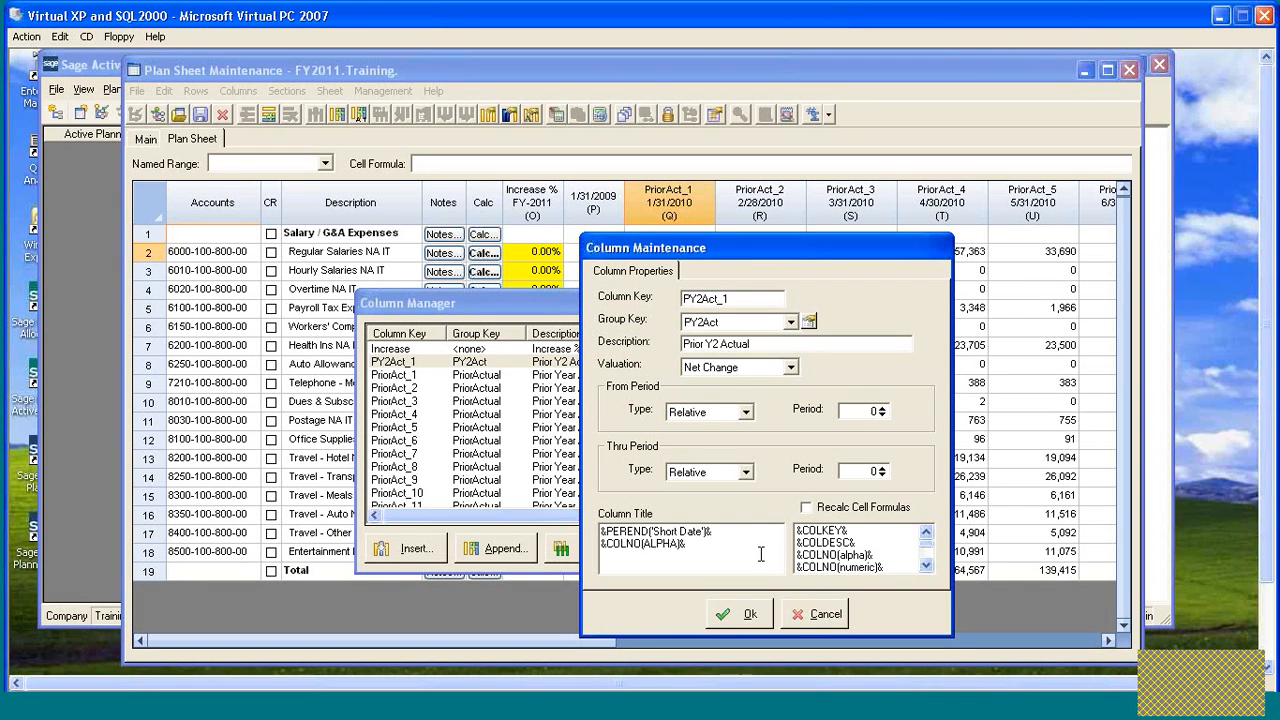
pyautogui.press('Return')
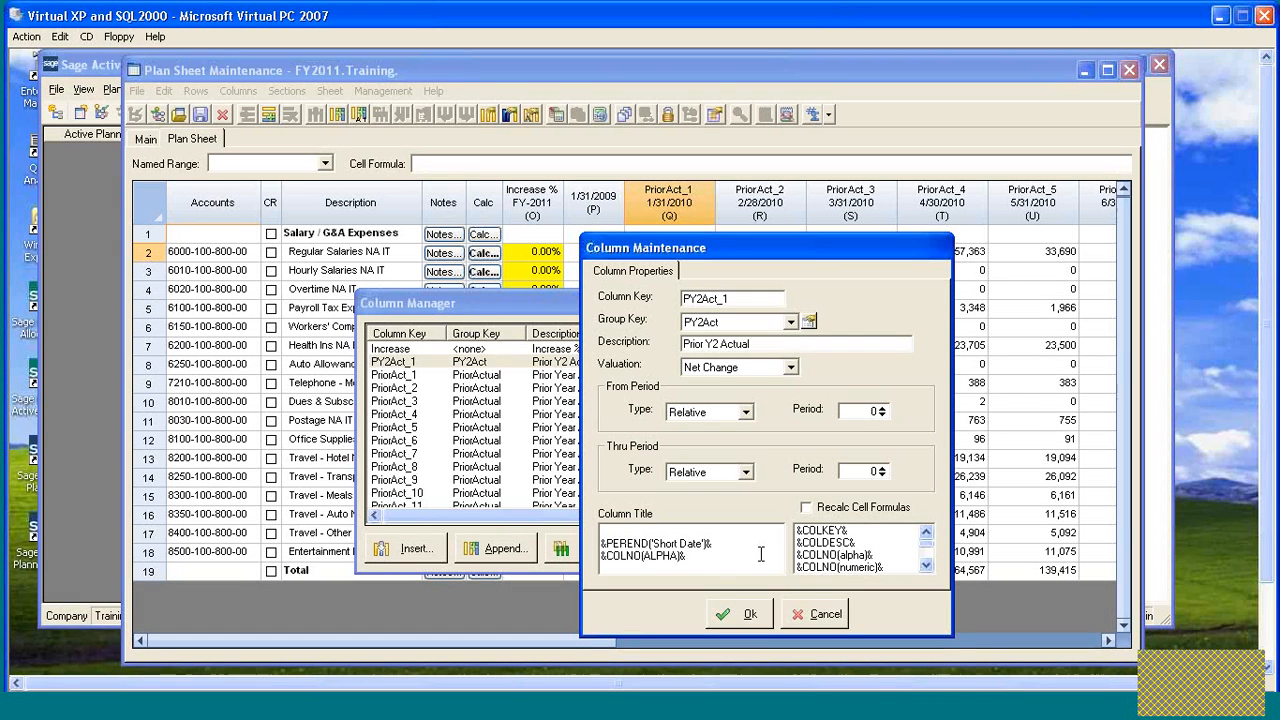
pyautogui.write('FY')
# - Append the custom-format period end code to FY in the column title, using the date format YY
pyautogui.click(925, 564)
pyautogui.click(925, 564)
pyautogui.click(925, 564)
pyautogui.click(925, 564)
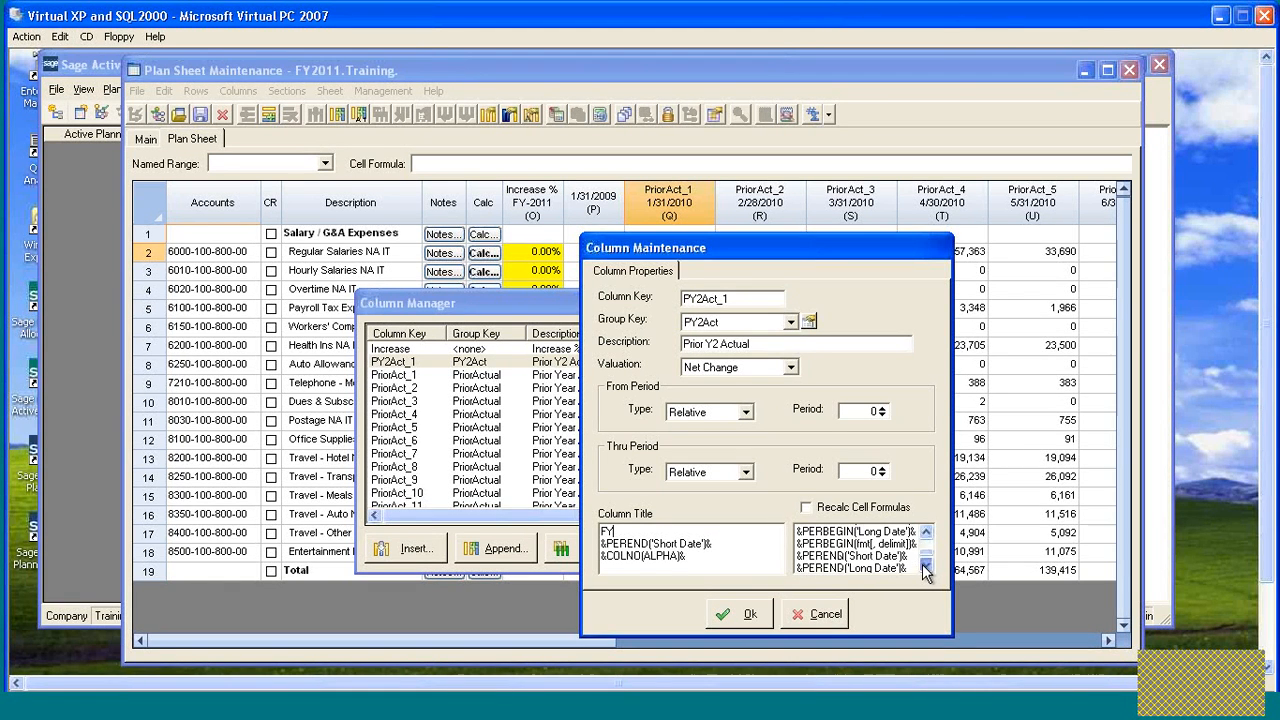
pyautogui.click(925, 564)
pyautogui.click(925, 564)
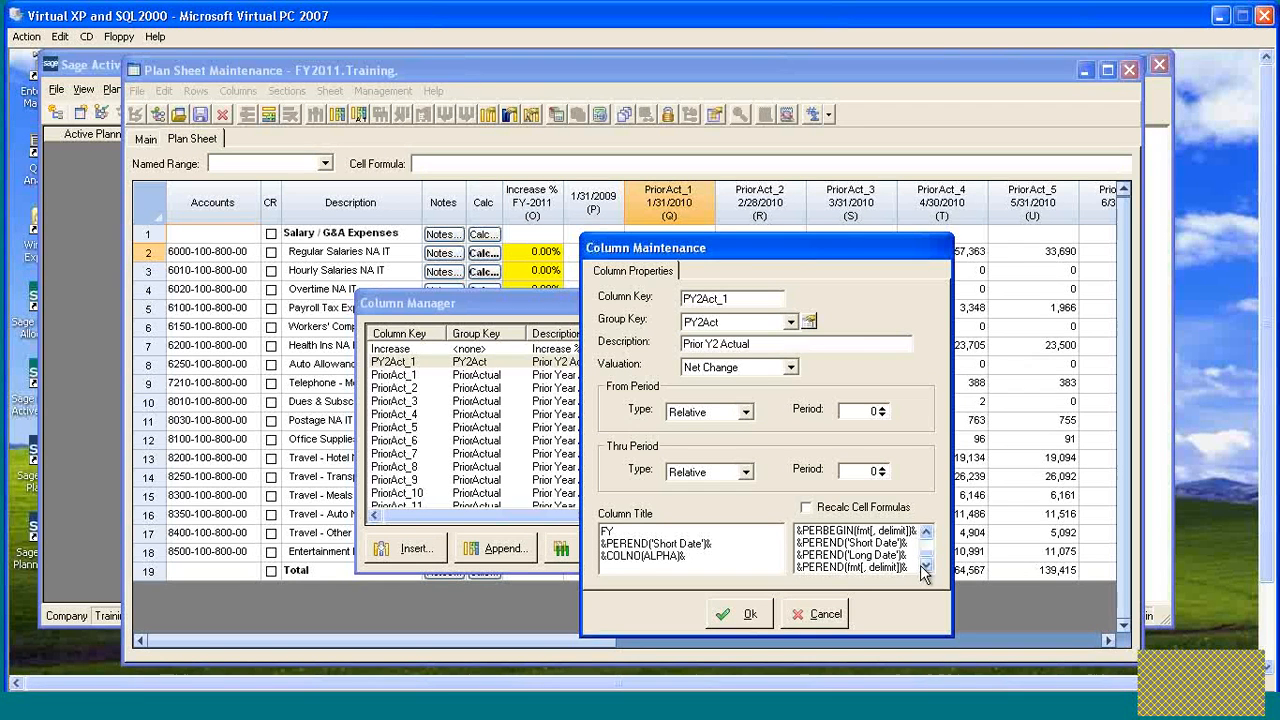
pyautogui.doubleClick(815, 568)
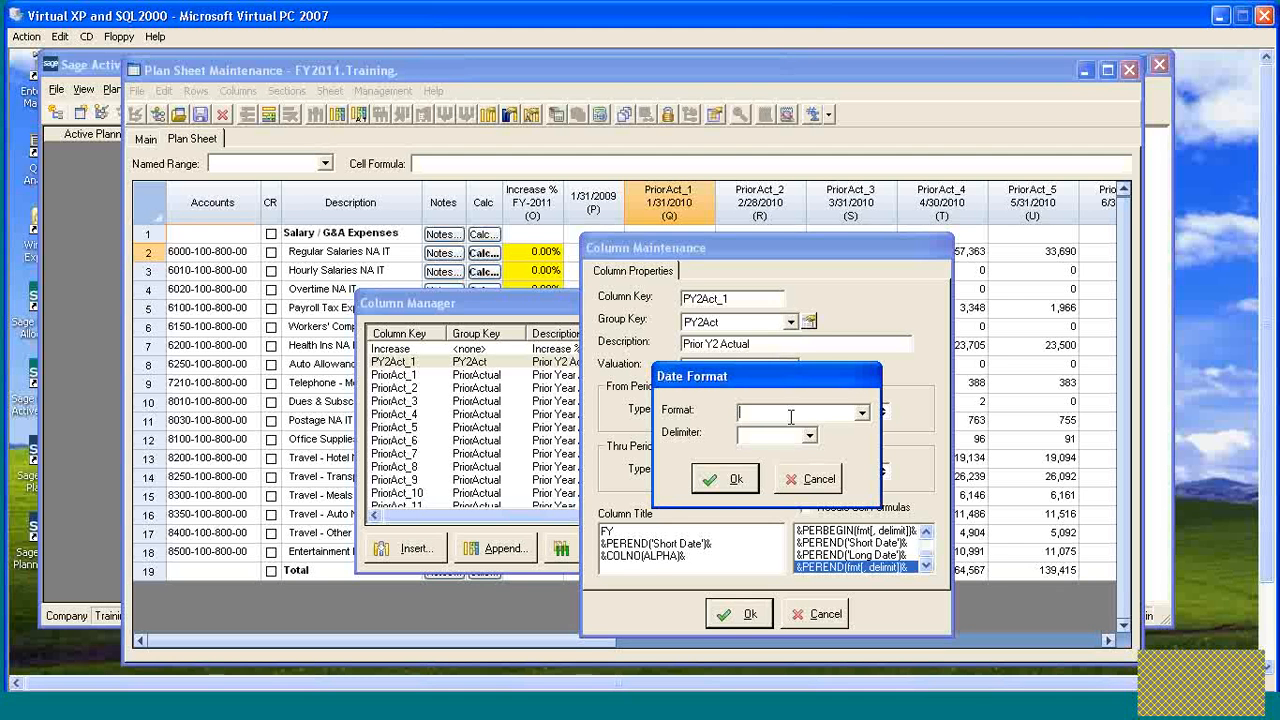
pyautogui.write('YY')
pyautogui.moveTo(743, 375); pyautogui.dragTo(748, 366)
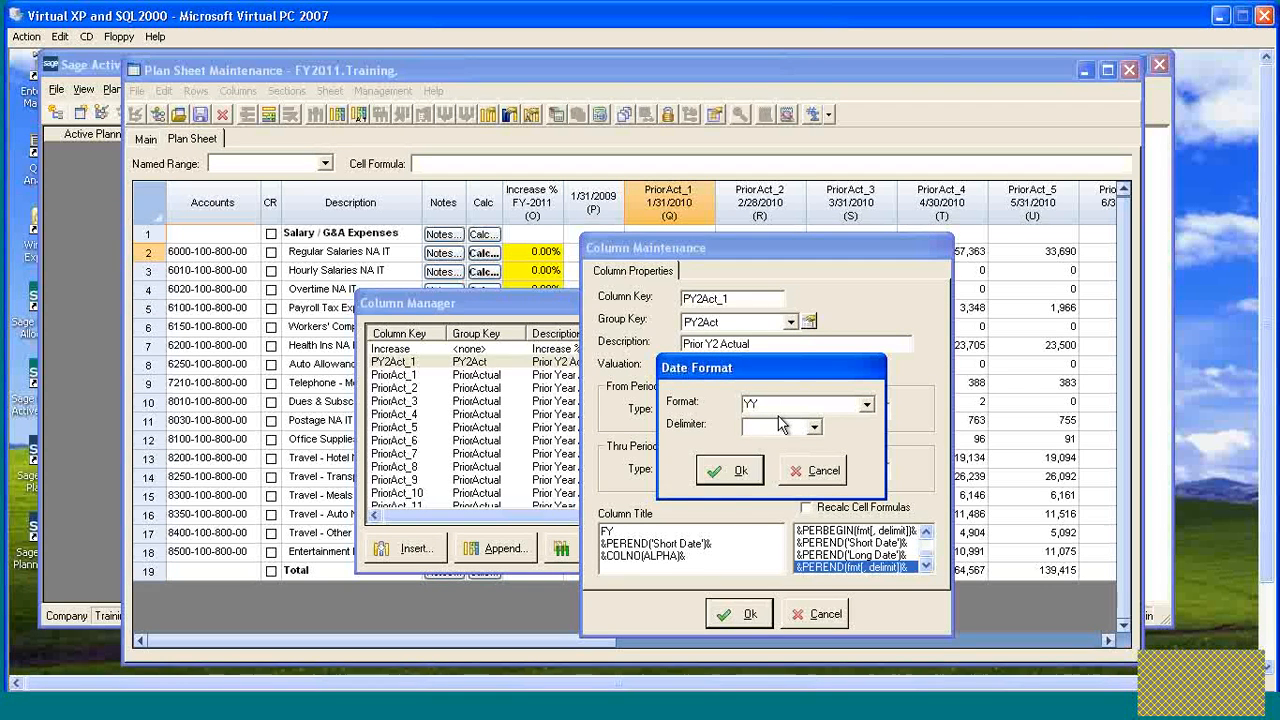
pyautogui.click(729, 476)
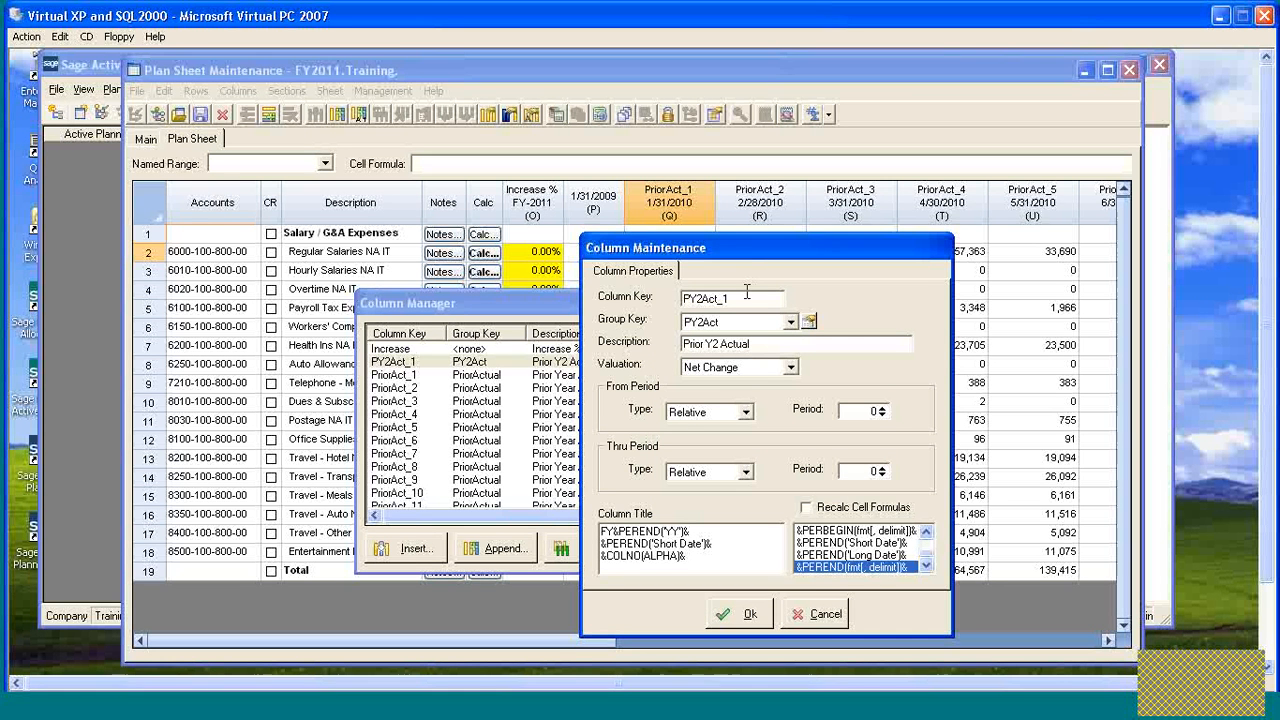
# - Extend the title's first line with Act_ followed by the &PERNO(thru)& period number code
pyautogui.moveTo(747, 249); pyautogui.dragTo(782, 252)
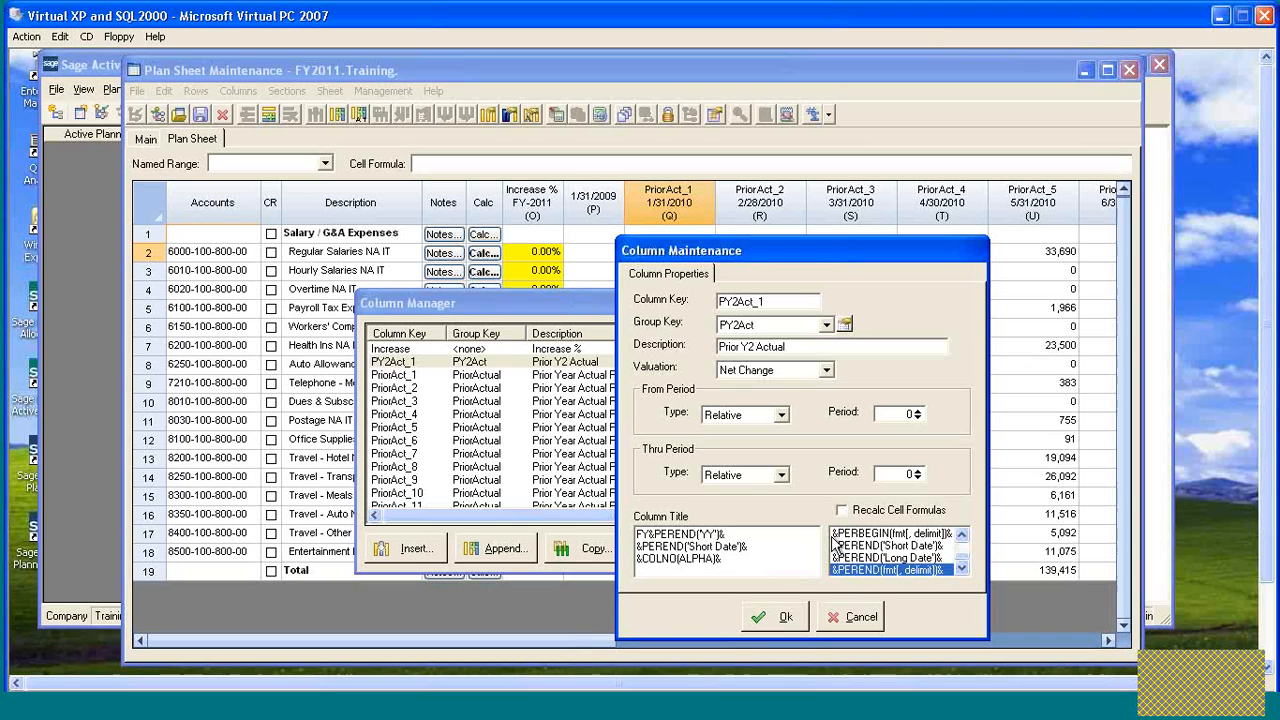
pyautogui.write('AC')
pyautogui.press('BackSpace')
pyautogui.click(962, 537)
pyautogui.click(962, 537)
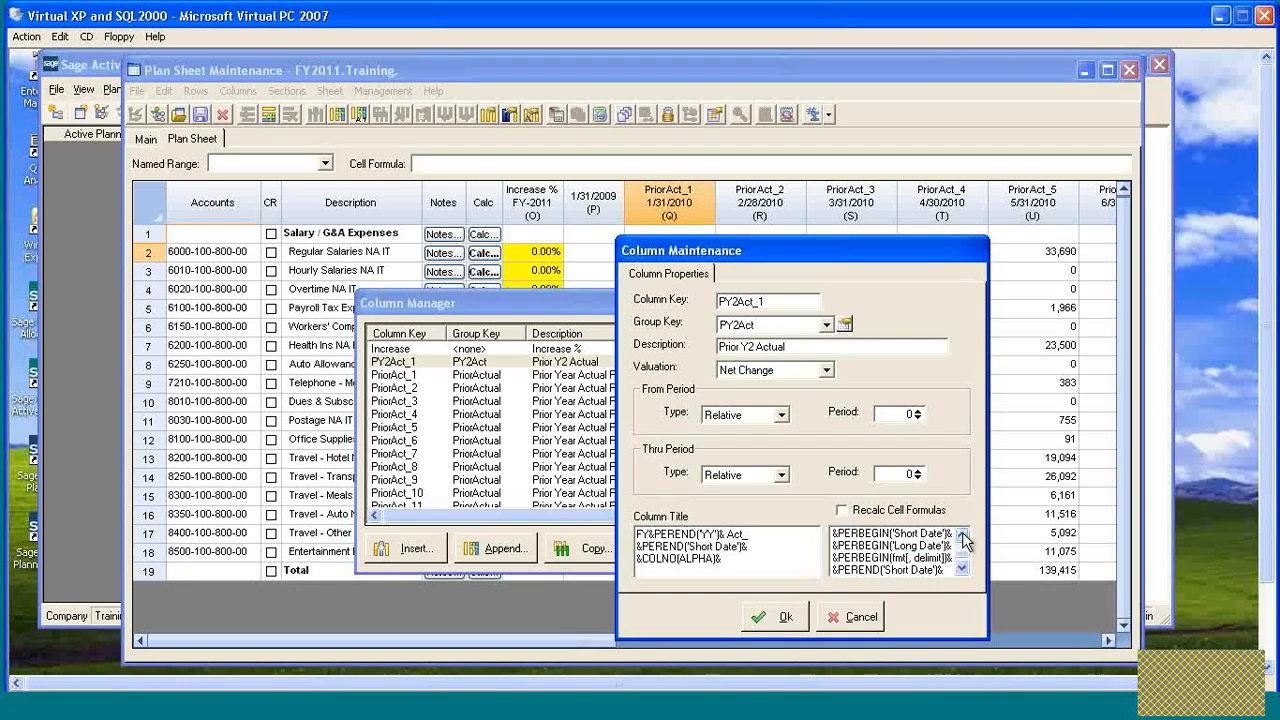
pyautogui.click(962, 537)
pyautogui.click(962, 537)
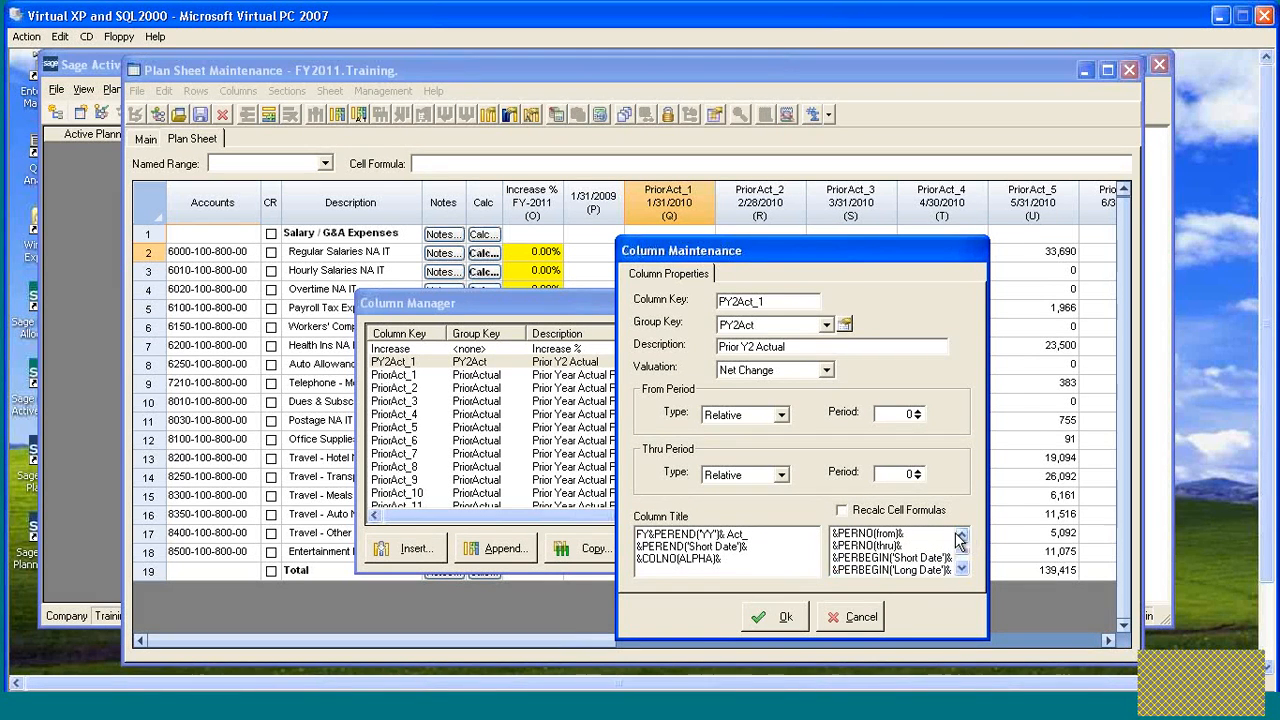
pyautogui.doubleClick(863, 547)
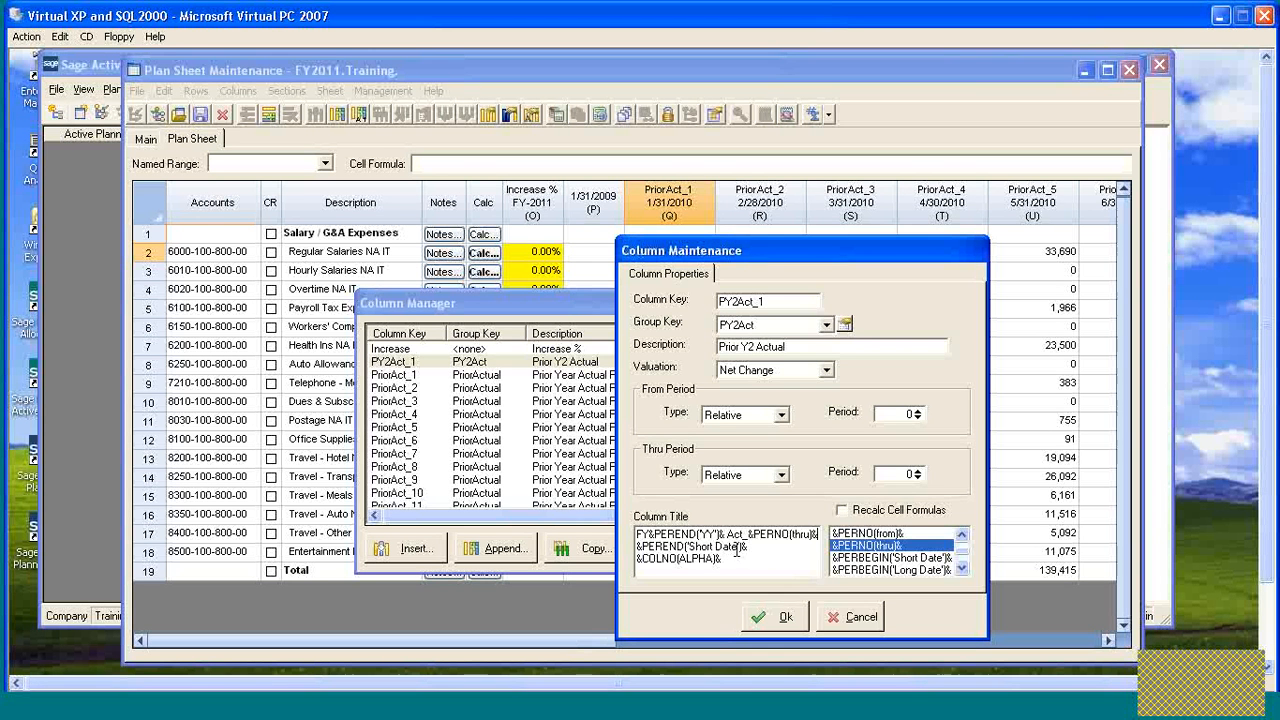
# - Replace the Short Date format in the title's second line with MMM-YYYY and save the PY2Act_1 column
pyautogui.press('BackSpace')
pyautogui.press('BackSpace')
pyautogui.press('BackSpace')
pyautogui.press('BackSpace')
pyautogui.press('BackSpace')
pyautogui.press('BackSpace')
pyautogui.press('BackSpace')
pyautogui.press('BackSpace')
pyautogui.press('BackSpace')
pyautogui.press('BackSpace')
pyautogui.write('MMM')
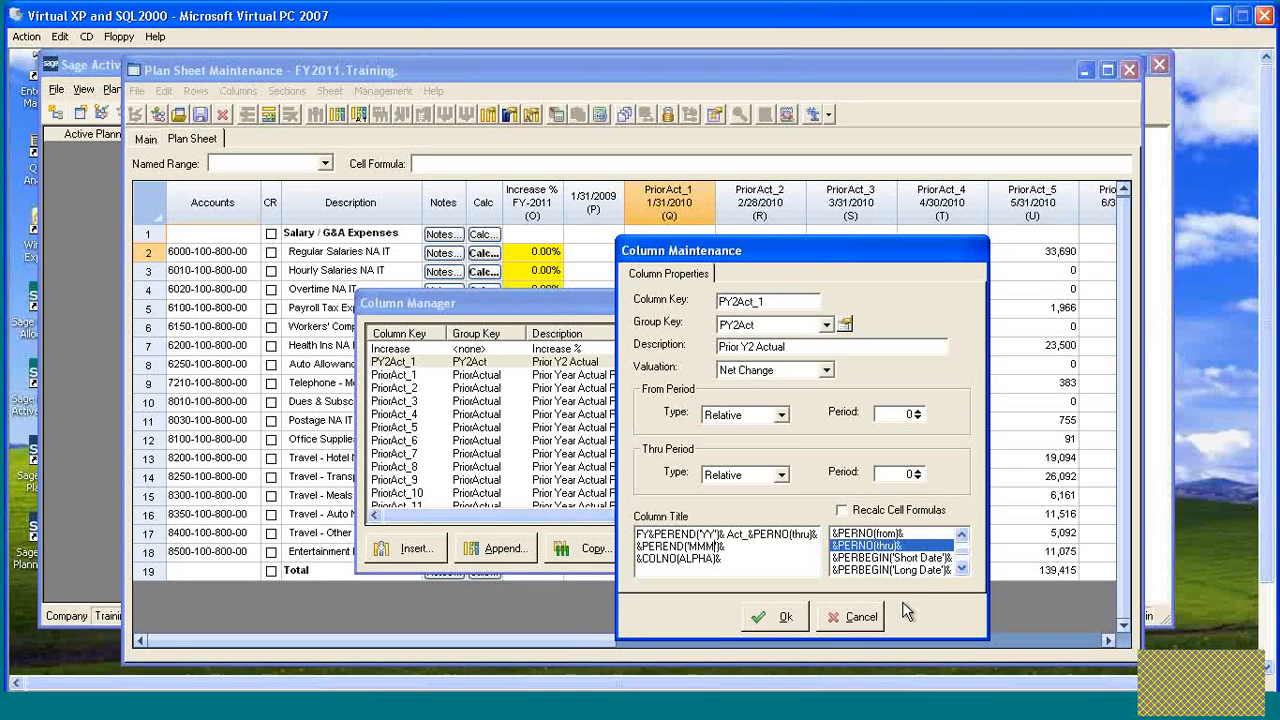
pyautogui.write('-YYYY')
pyautogui.write('Y')
pyautogui.click(762, 617)
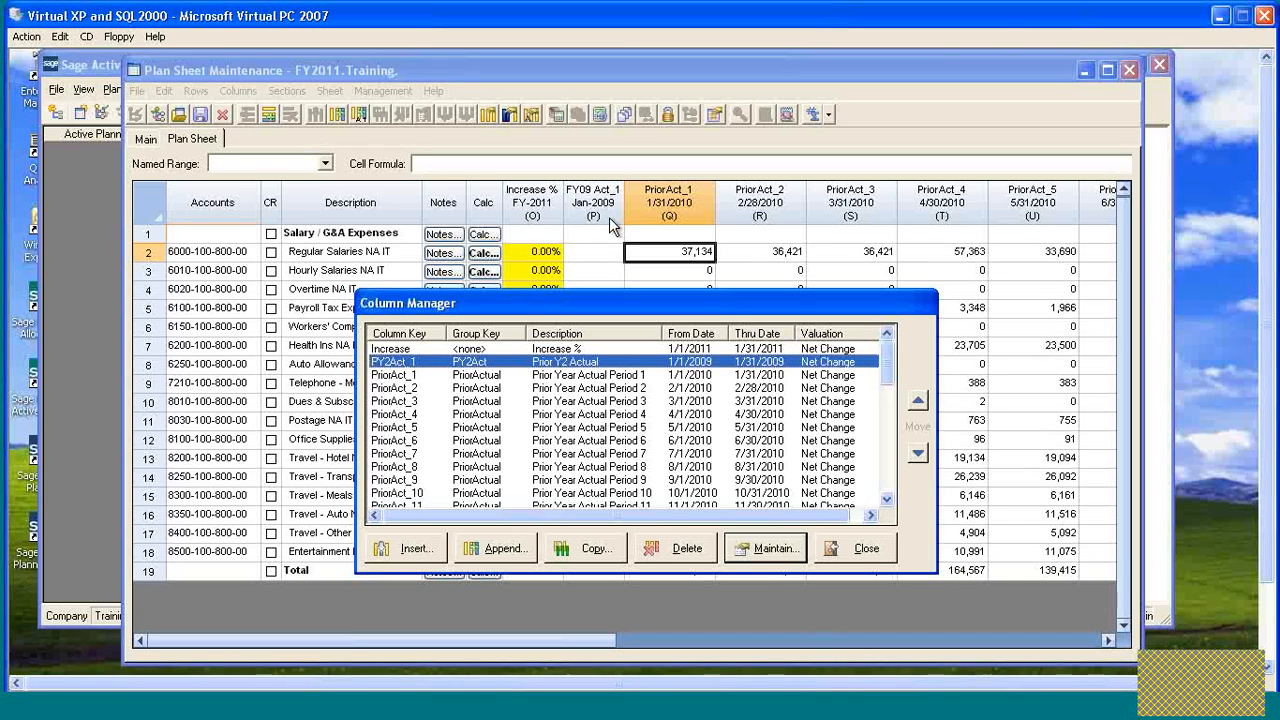
# - Open the PY2Act_1 column's properties, select the PY2Act_ prefix of its column key, and leave without saving
pyautogui.moveTo(790, 311)
pyautogui.mouseDown()
pyautogui.moveTo(843, 308)
pyautogui.moveTo(827, 294)
pyautogui.moveTo(778, 303)
pyautogui.mouseUp()
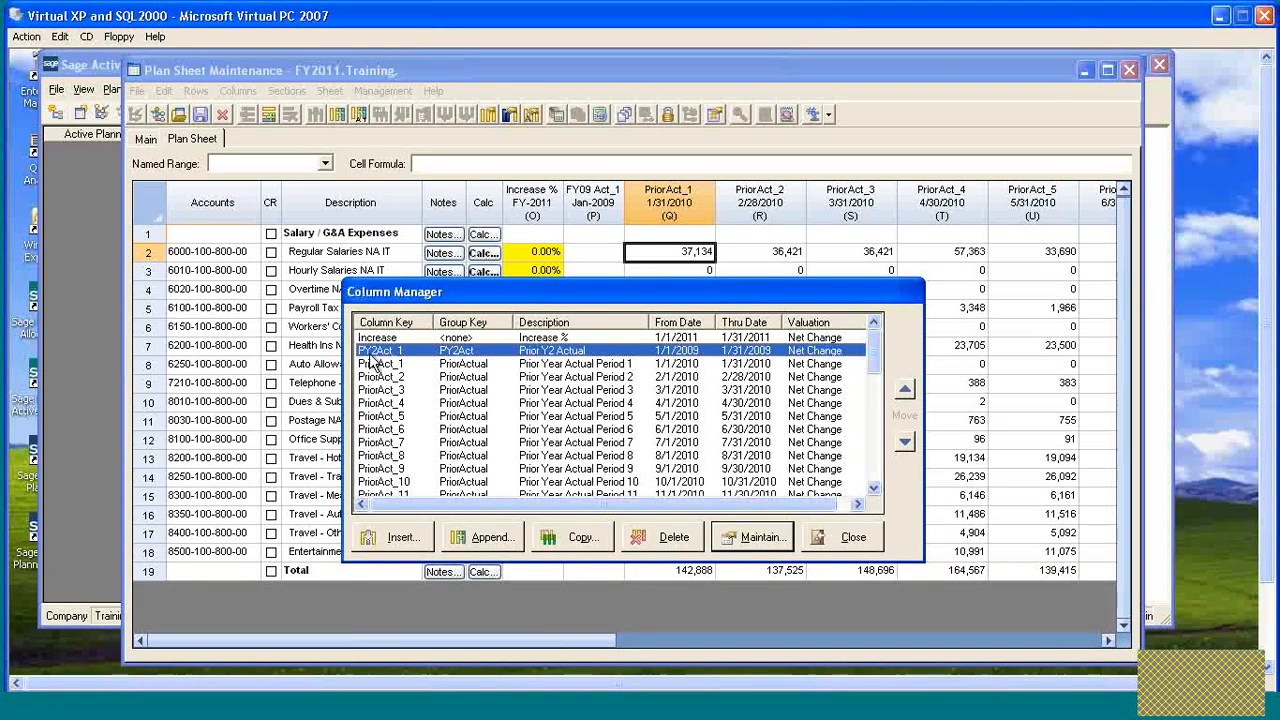
pyautogui.moveTo(605, 291); pyautogui.dragTo(603, 270)
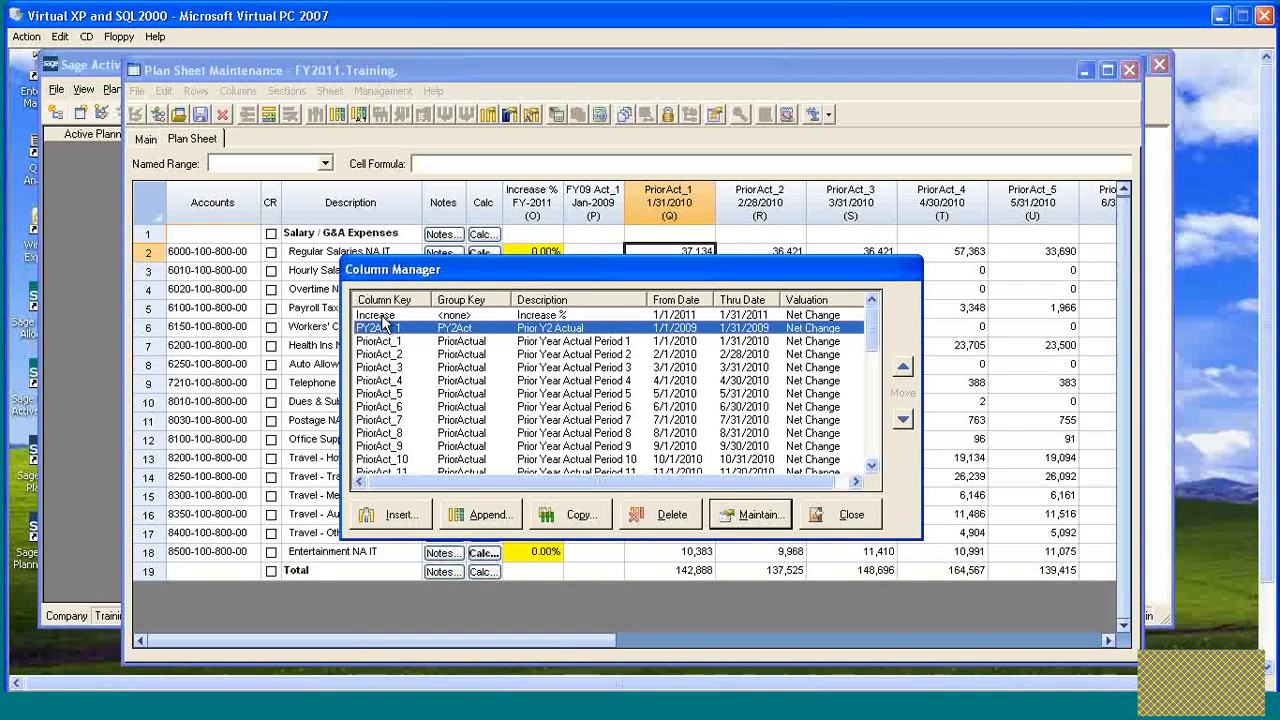
pyautogui.moveTo(530, 268); pyautogui.dragTo(530, 262)
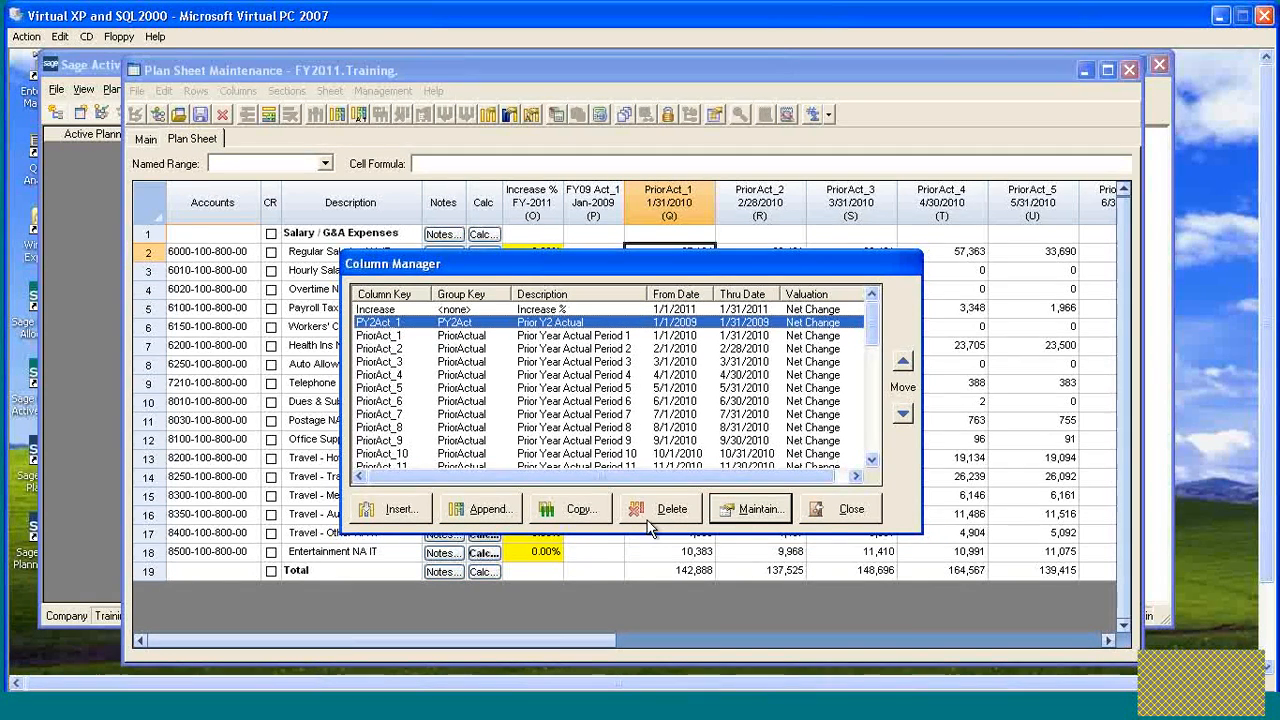
pyautogui.doubleClick(413, 321)
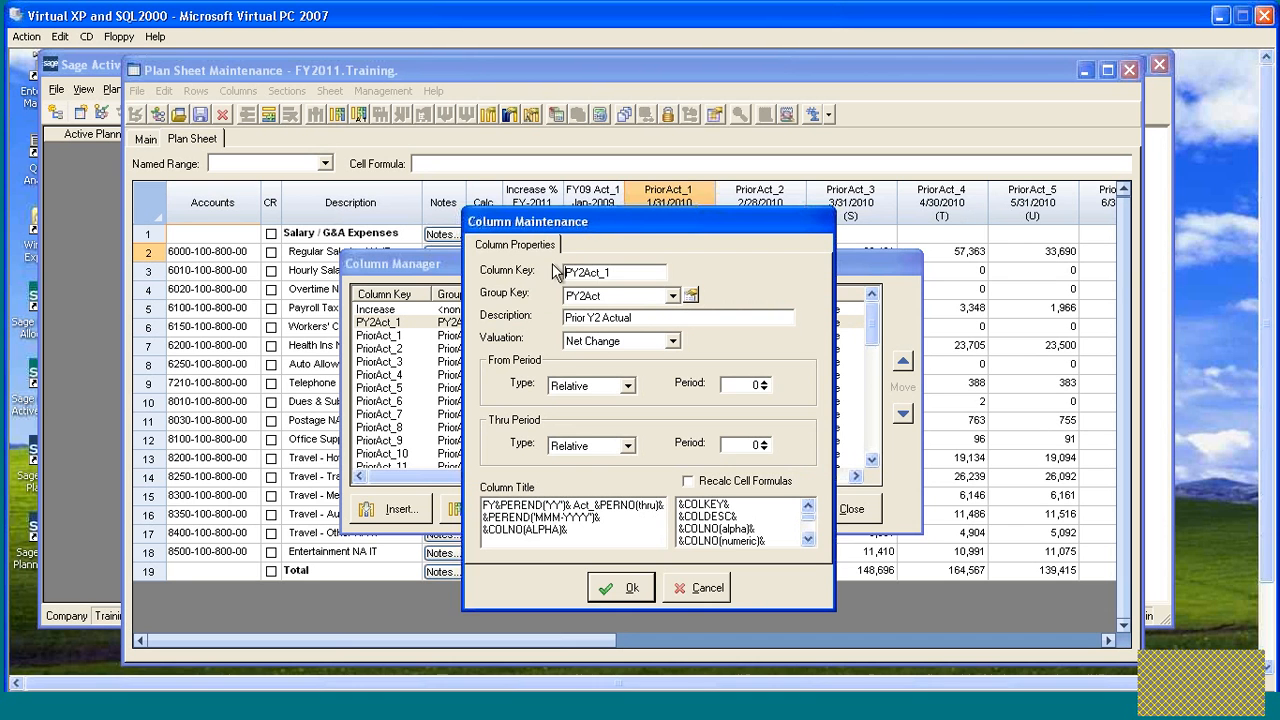
pyautogui.moveTo(625, 215); pyautogui.dragTo(599, 193)
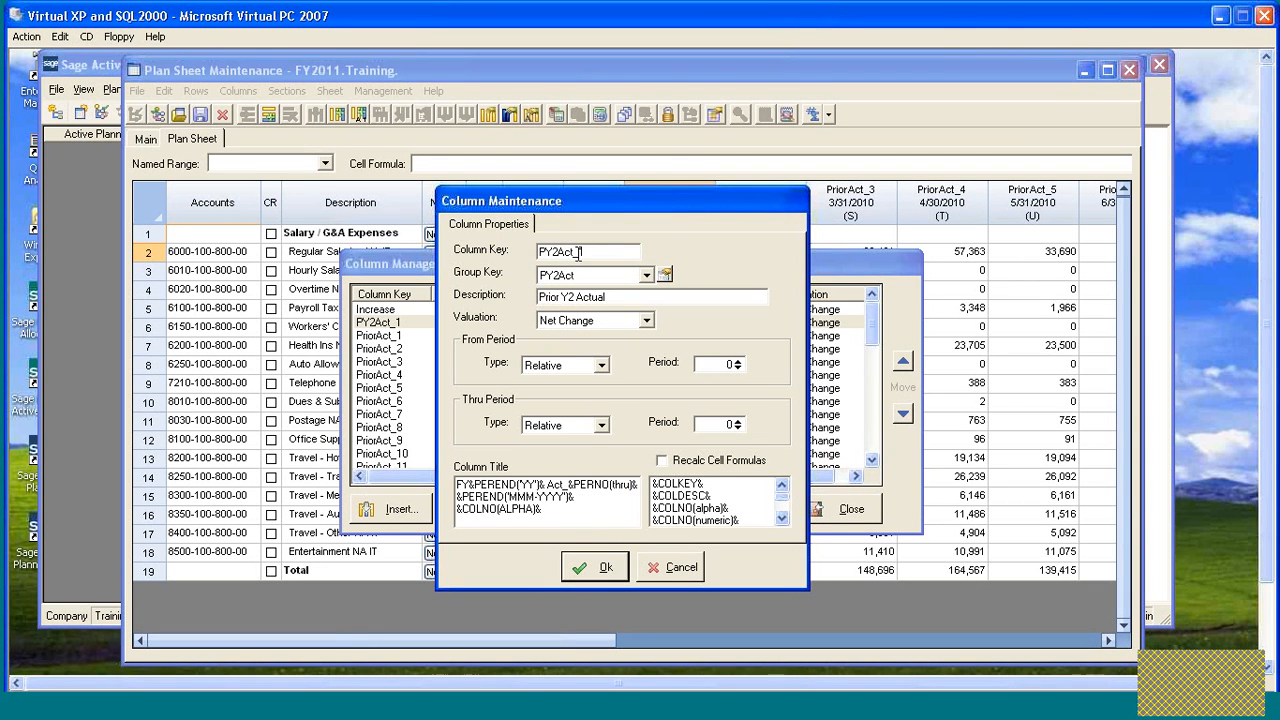
pyautogui.moveTo(577, 253); pyautogui.dragTo(515, 246)
pyautogui.click(680, 567)
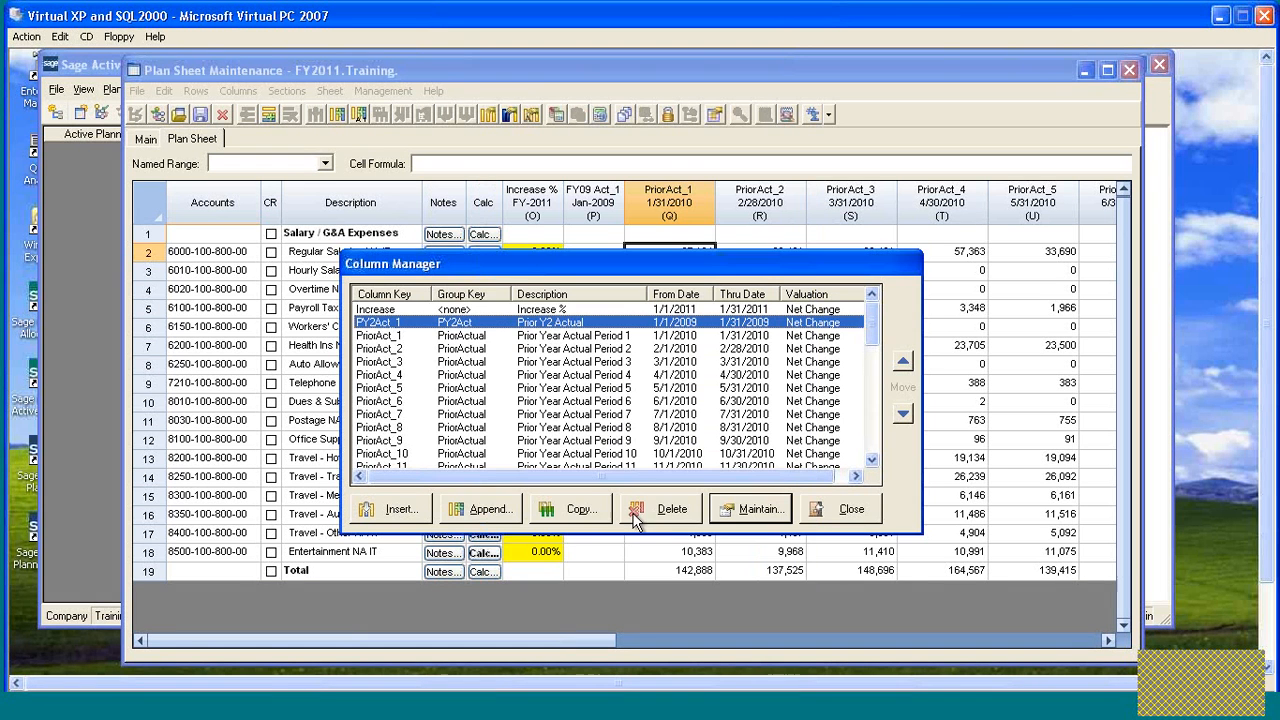
# - Copy the PY2Act_1 column as PY2Act_2, inserted after PY2Act_1, and open the copy's properties
pyautogui.click(577, 508)
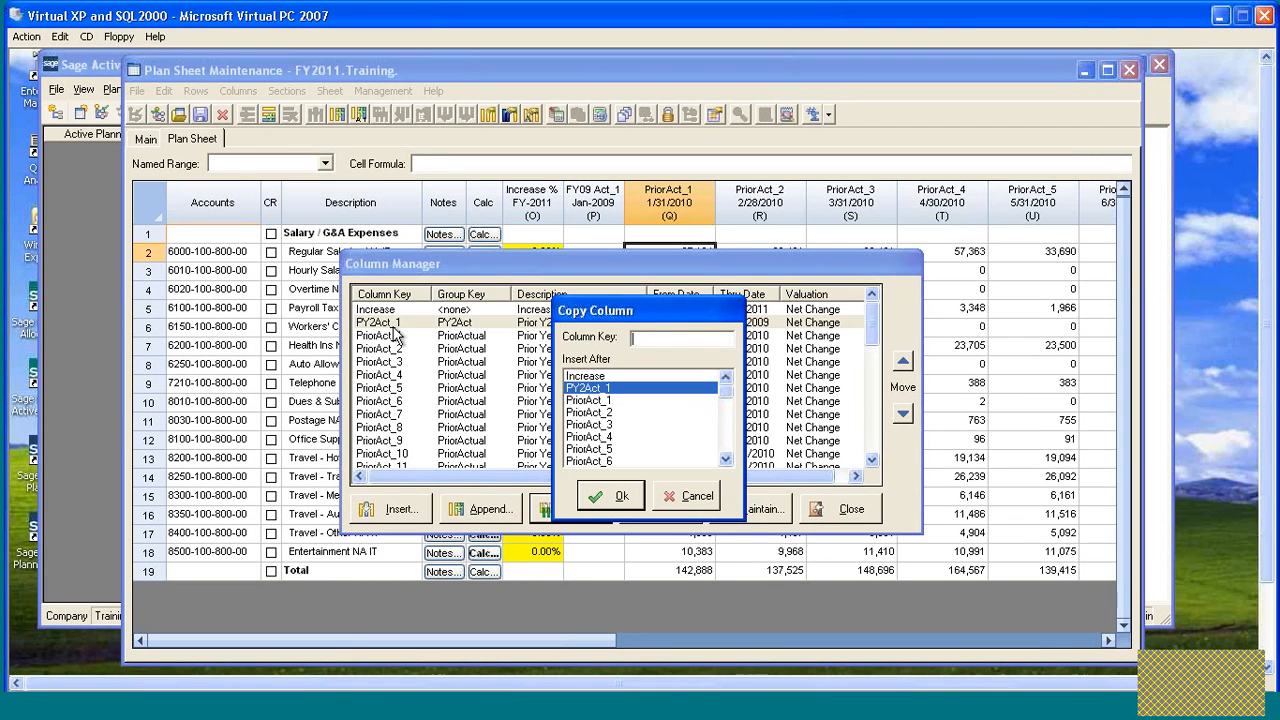
pyautogui.write('PY2Act_2')
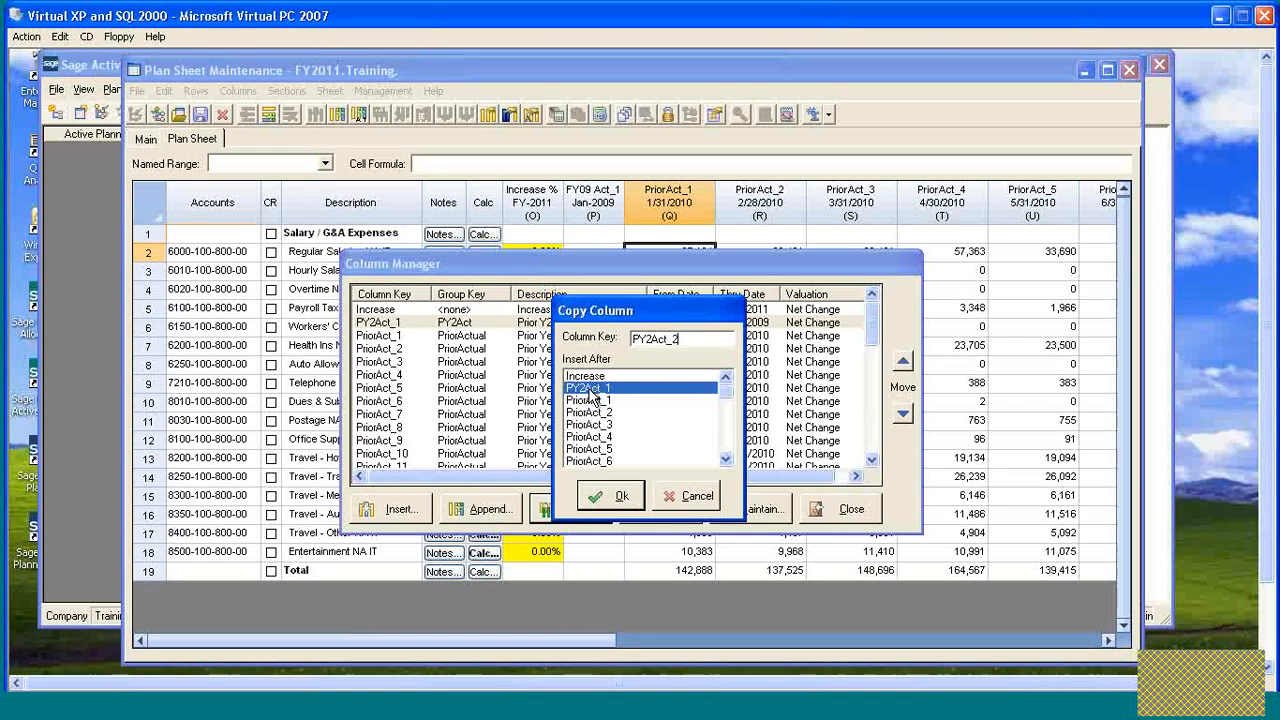
pyautogui.click(612, 496)
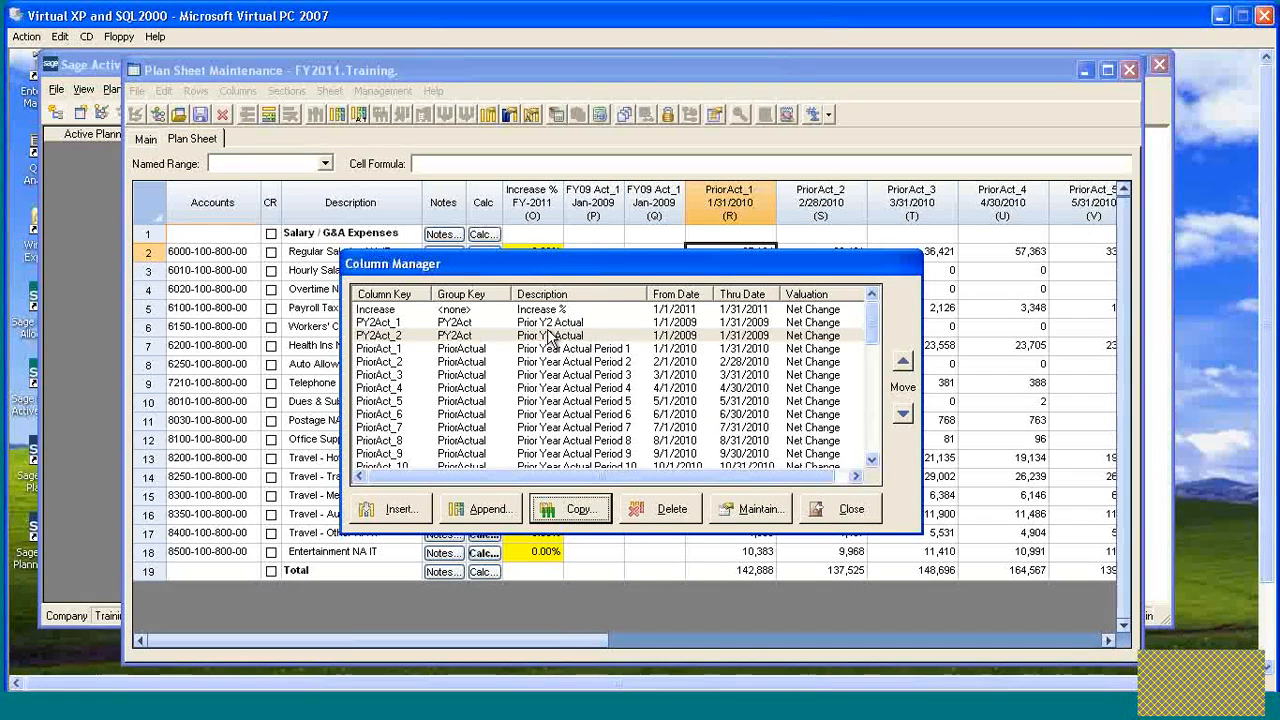
pyautogui.doubleClick(396, 338)
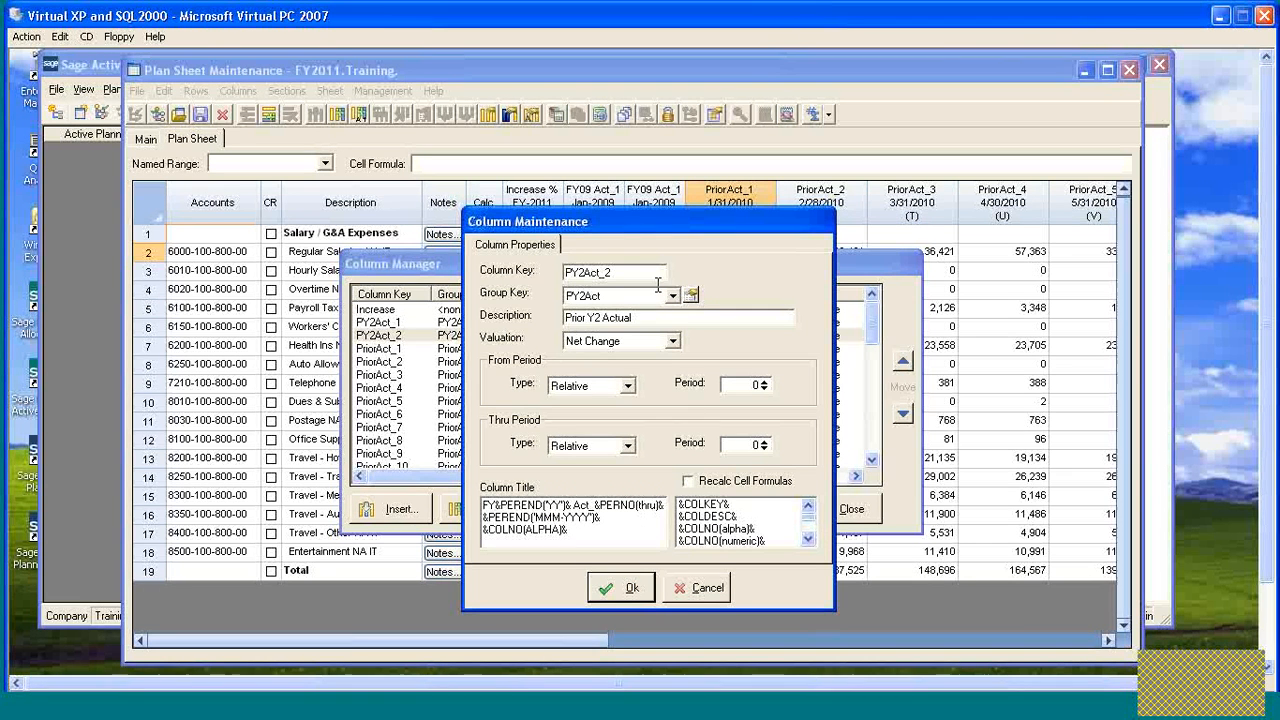
# - Set the from and thru relative periods of PY2Act_2 to 1, save the column, and uncover its heading in the sheet
pyautogui.doubleClick(755, 388)
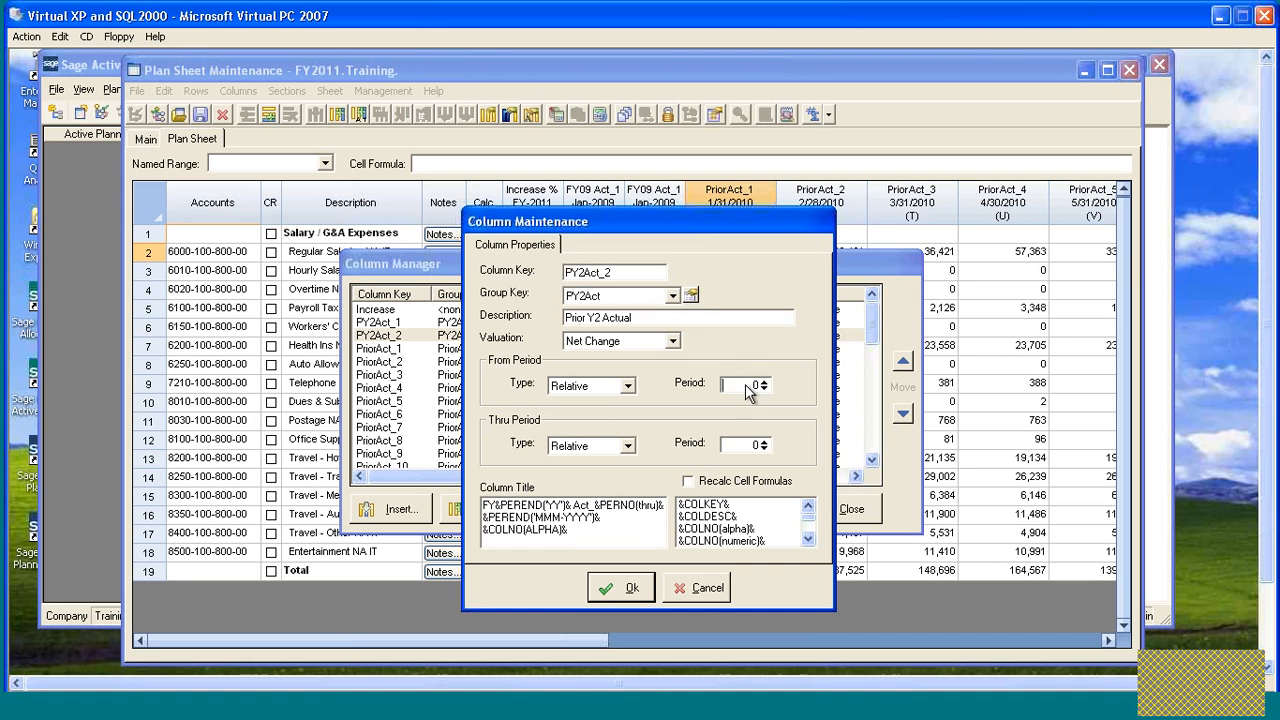
pyautogui.write('1')
pyautogui.doubleClick(755, 445)
pyautogui.write('1')
pyautogui.click(622, 587)
pyautogui.moveTo(686, 265); pyautogui.dragTo(686, 293)
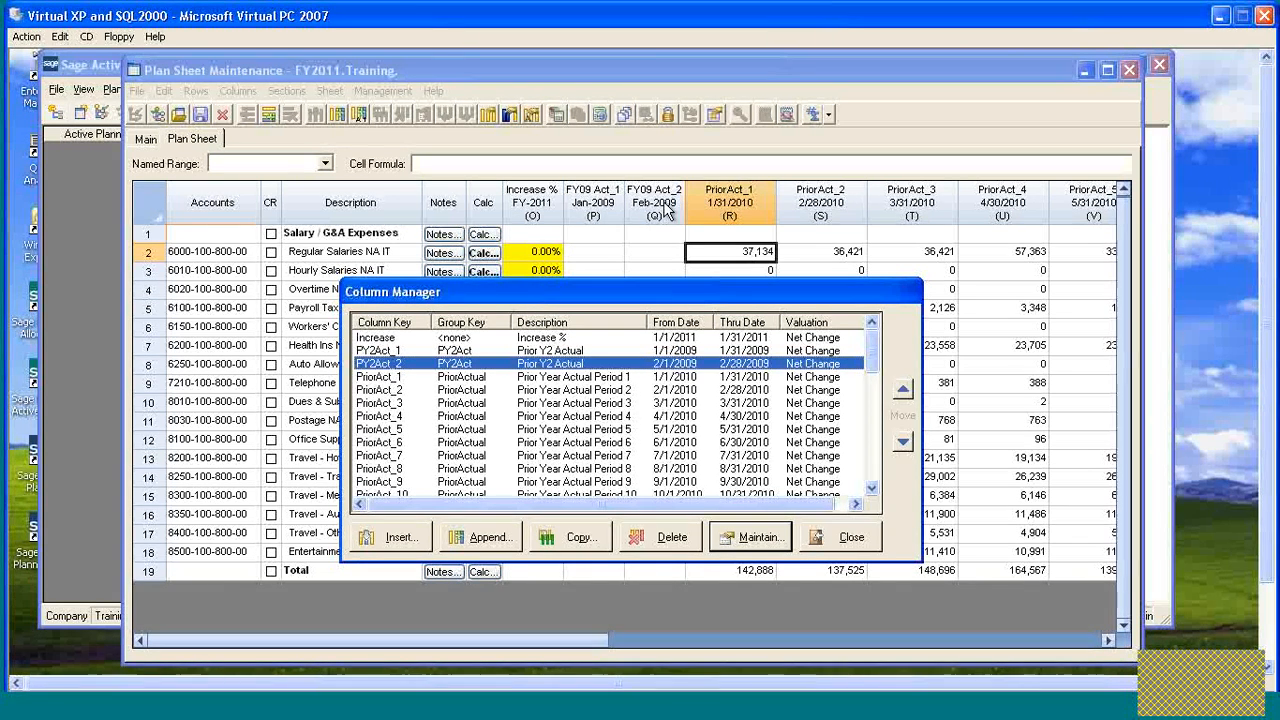
pyautogui.moveTo(707, 298); pyautogui.dragTo(726, 284)
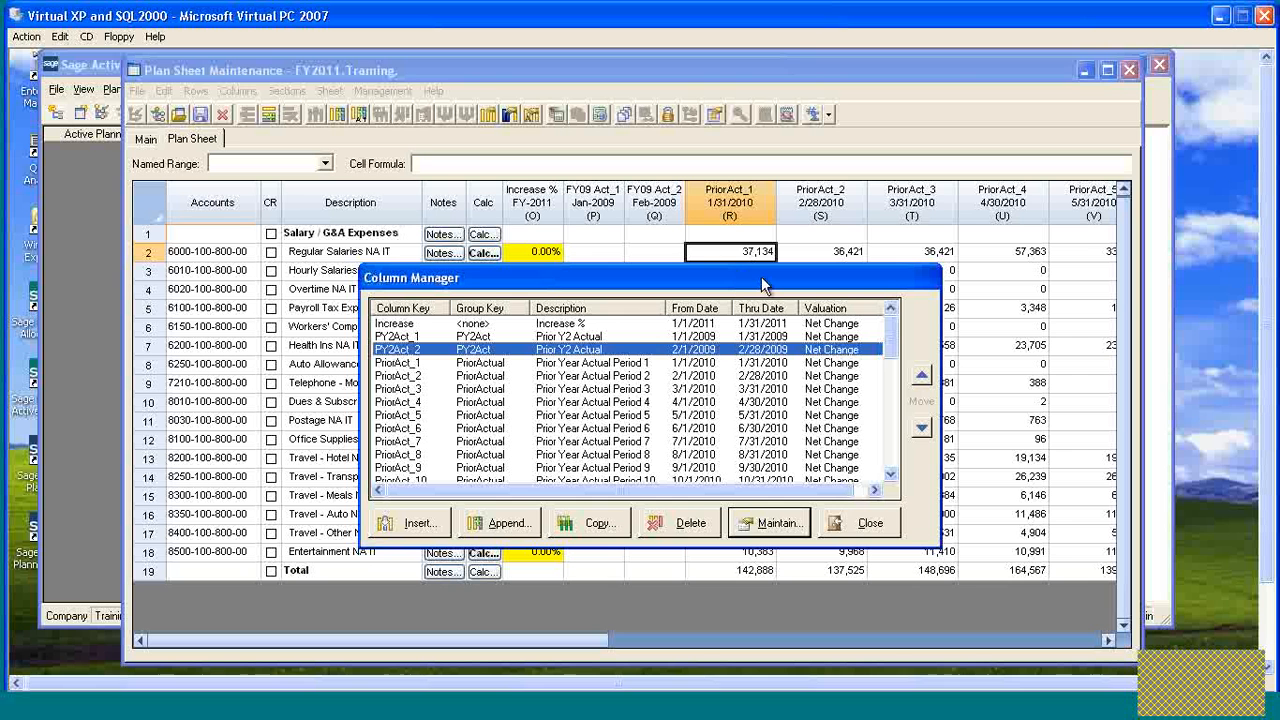
pyautogui.moveTo(760, 277); pyautogui.dragTo(762, 270)
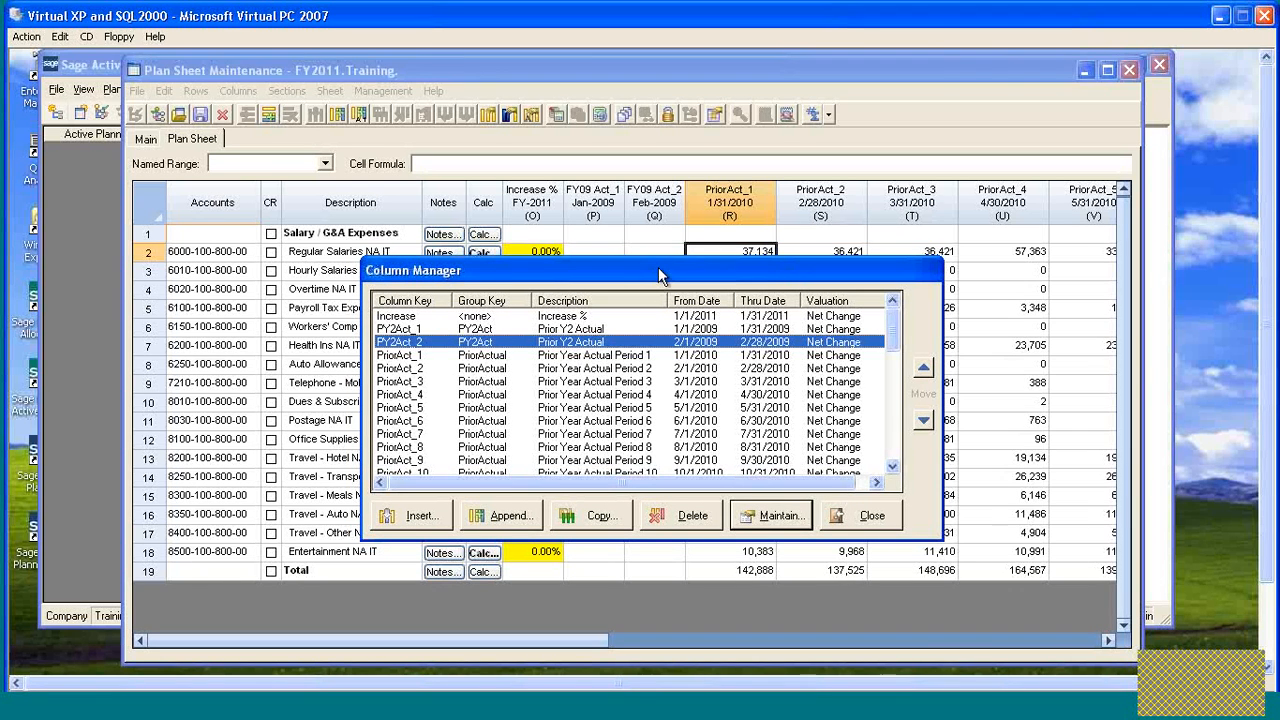
pyautogui.moveTo(658, 267); pyautogui.dragTo(680, 259)
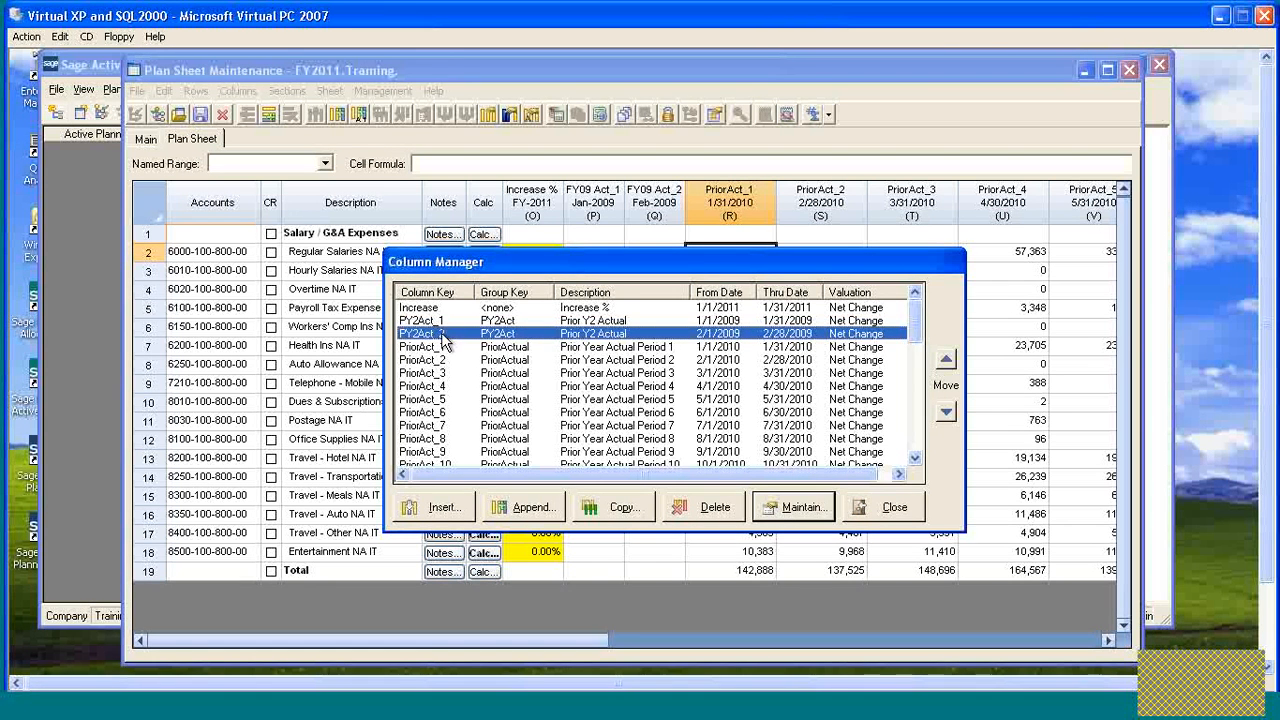
# - Copy PY2Act_2 as PY2Act_3 and that copy as PY2Act_4, each inserted after its source column
pyautogui.click(614, 508)
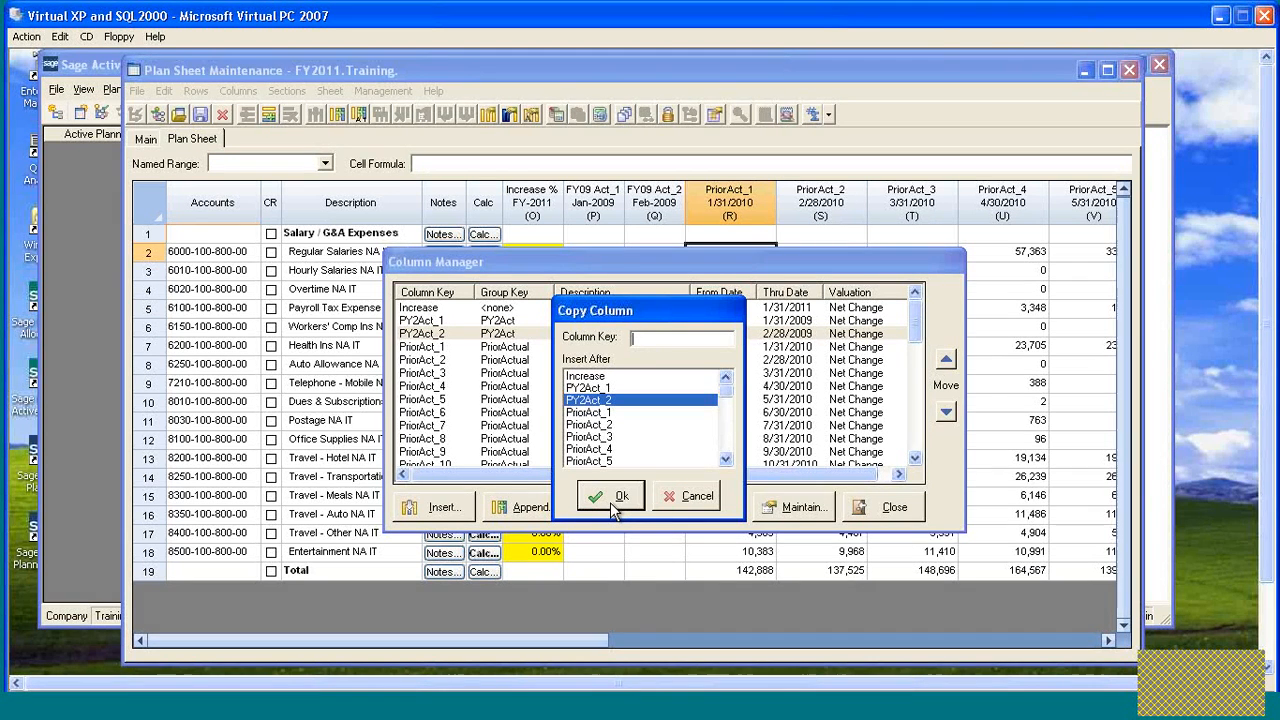
pyautogui.write('PY2Act_3')
pyautogui.click(612, 497)
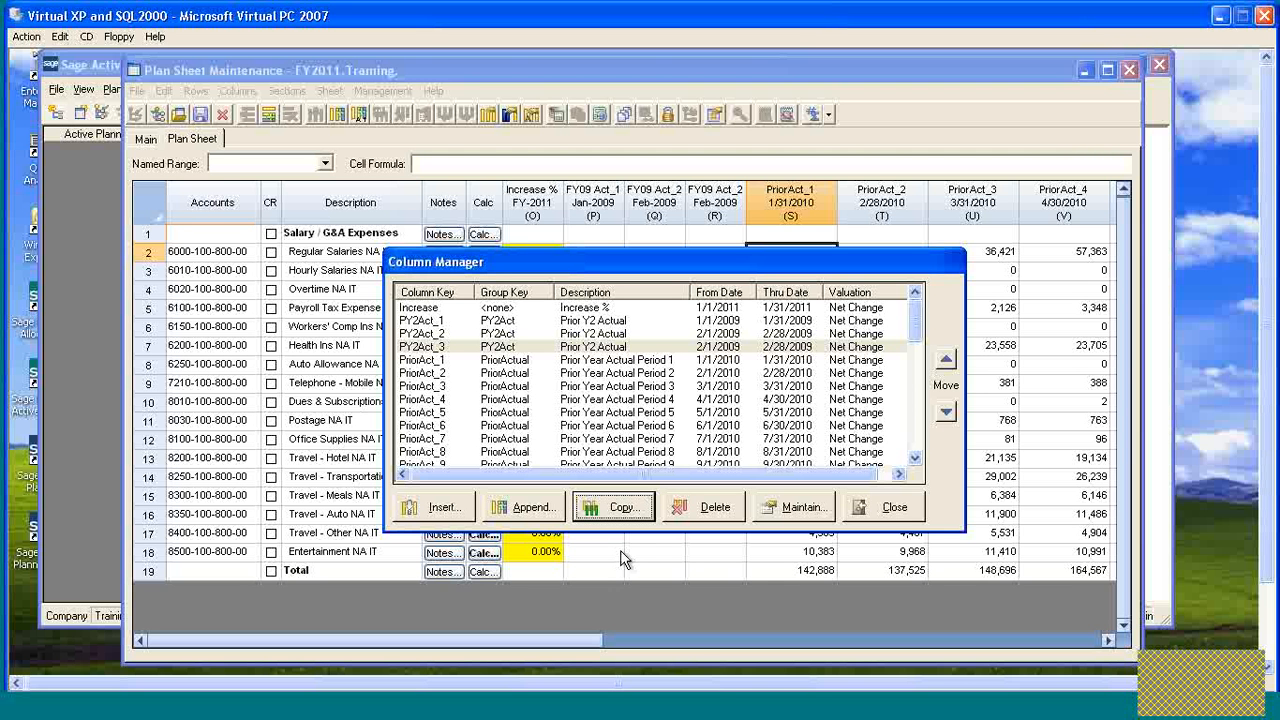
pyautogui.press('Return')
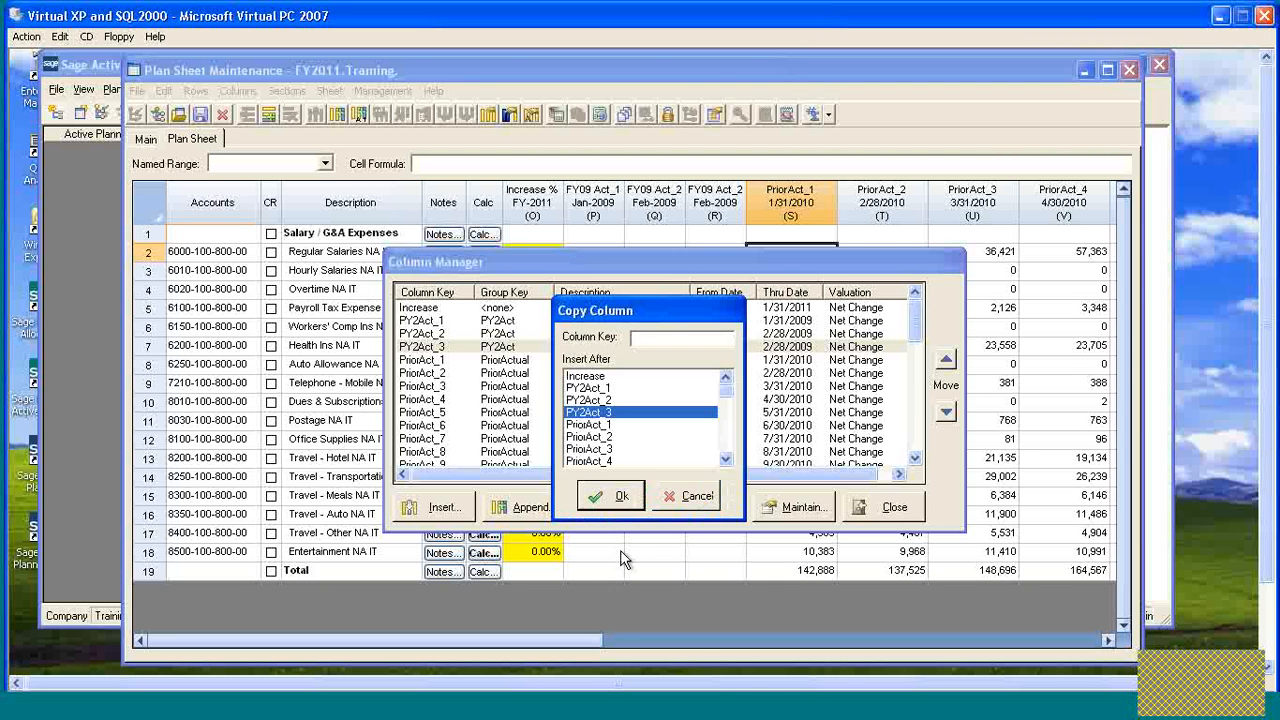
pyautogui.write('PY2Act_4')
pyautogui.click(620, 497)
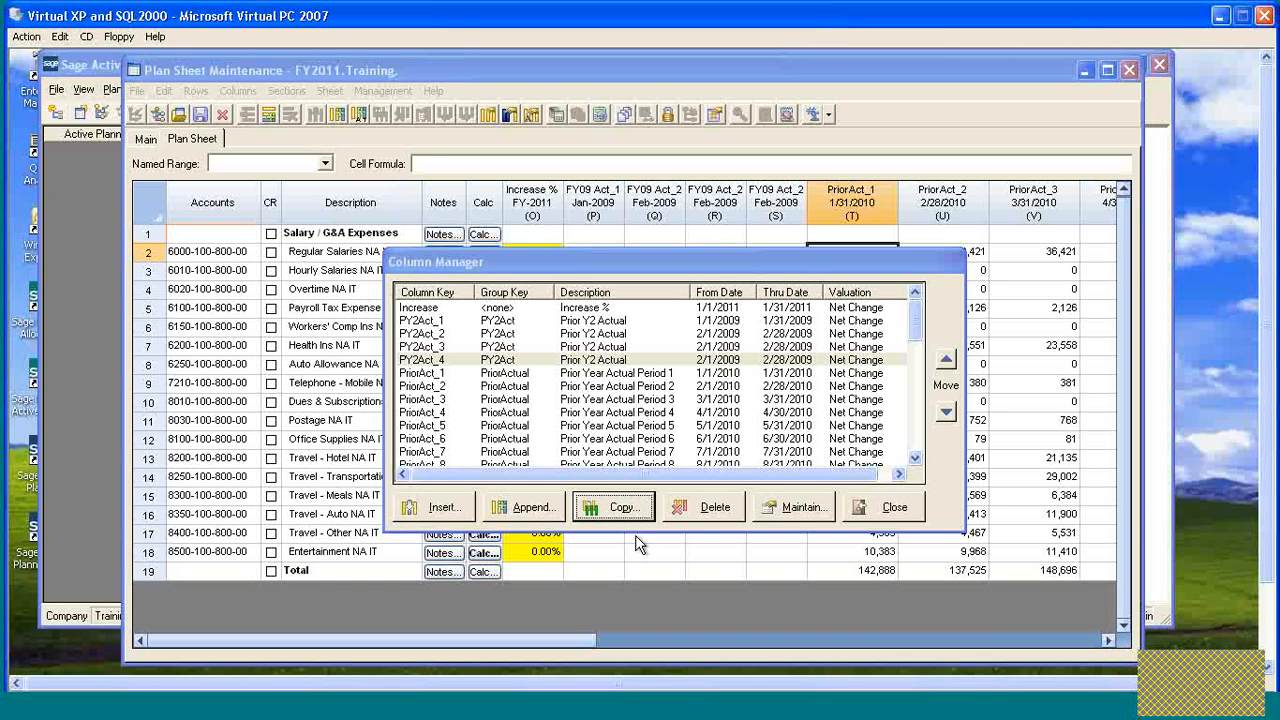
# - Make two more copies, PY2Act_5 inserted after PY2Act_4 and PY2Act_6 inserted after PY2Act_5
pyautogui.press('Return')
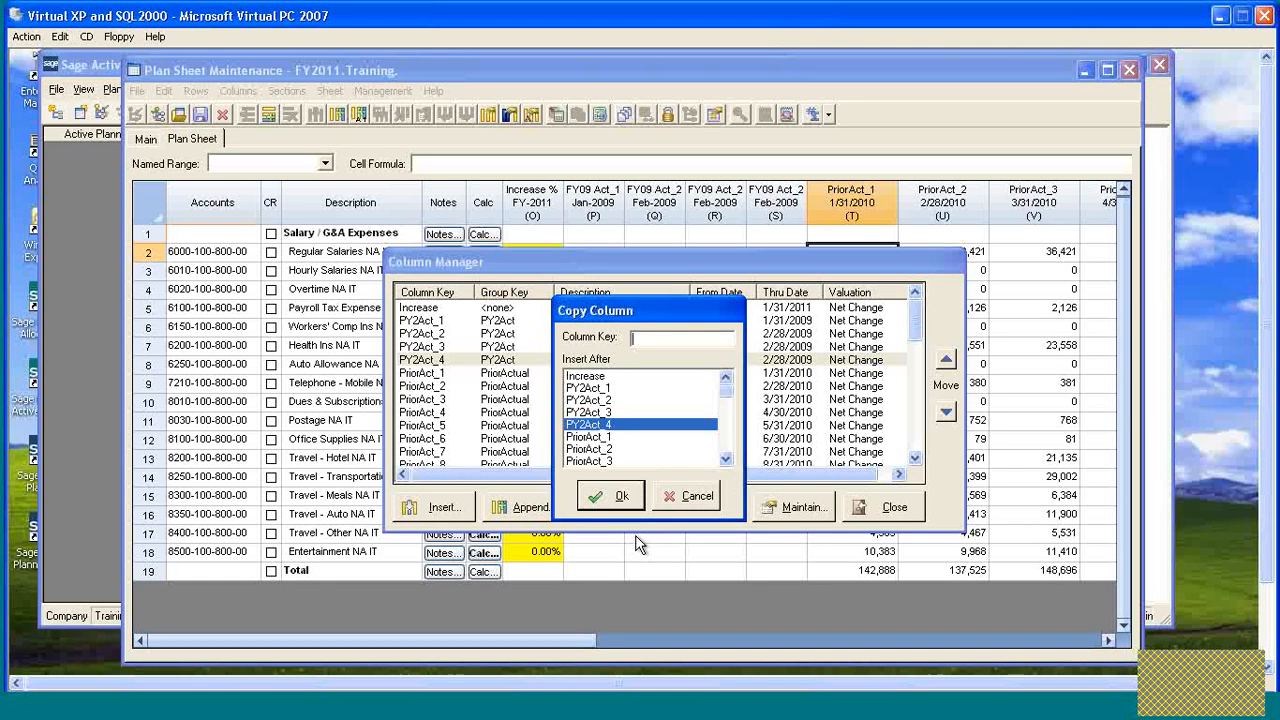
pyautogui.write('PY2Act_5')
pyautogui.press('Return')
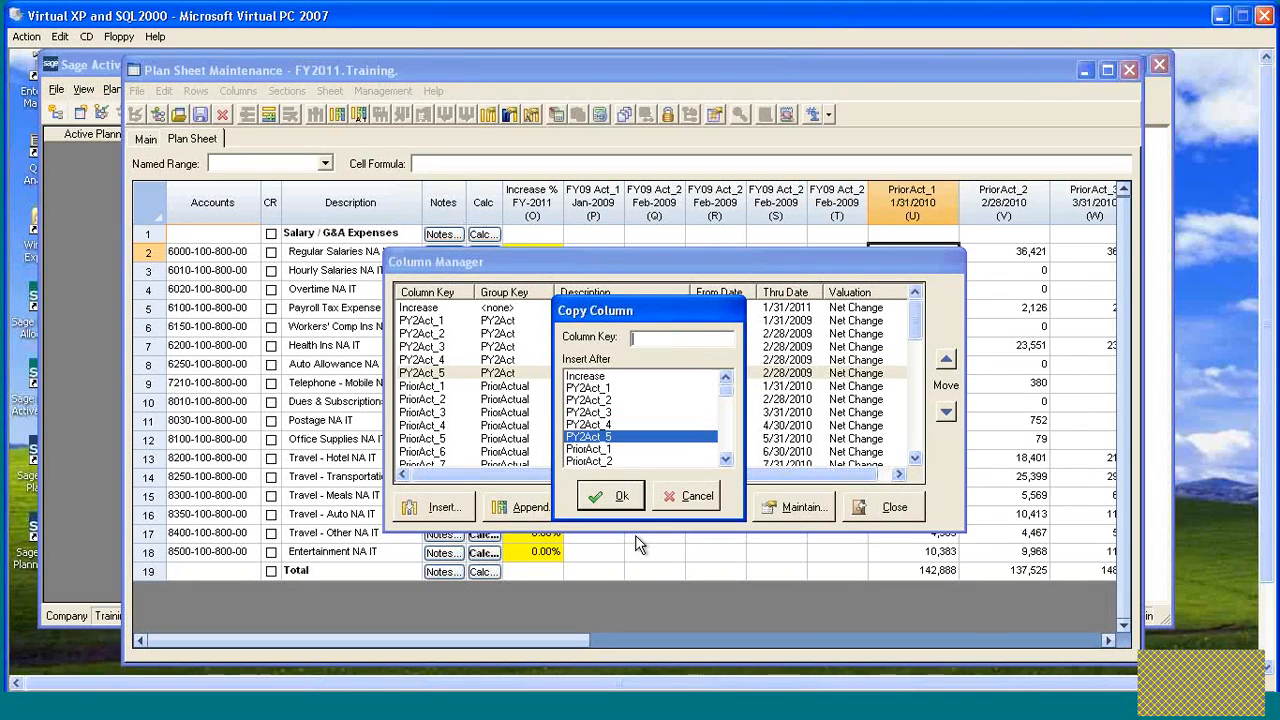
pyautogui.write('PY2Act_6')
pyautogui.press('Return')
# - Continue the column copies with PY2Act_7 after PY2Act_6 and PY2Act_8 after PY2Act_7
pyautogui.press('BackSpace')
pyautogui.write('7')
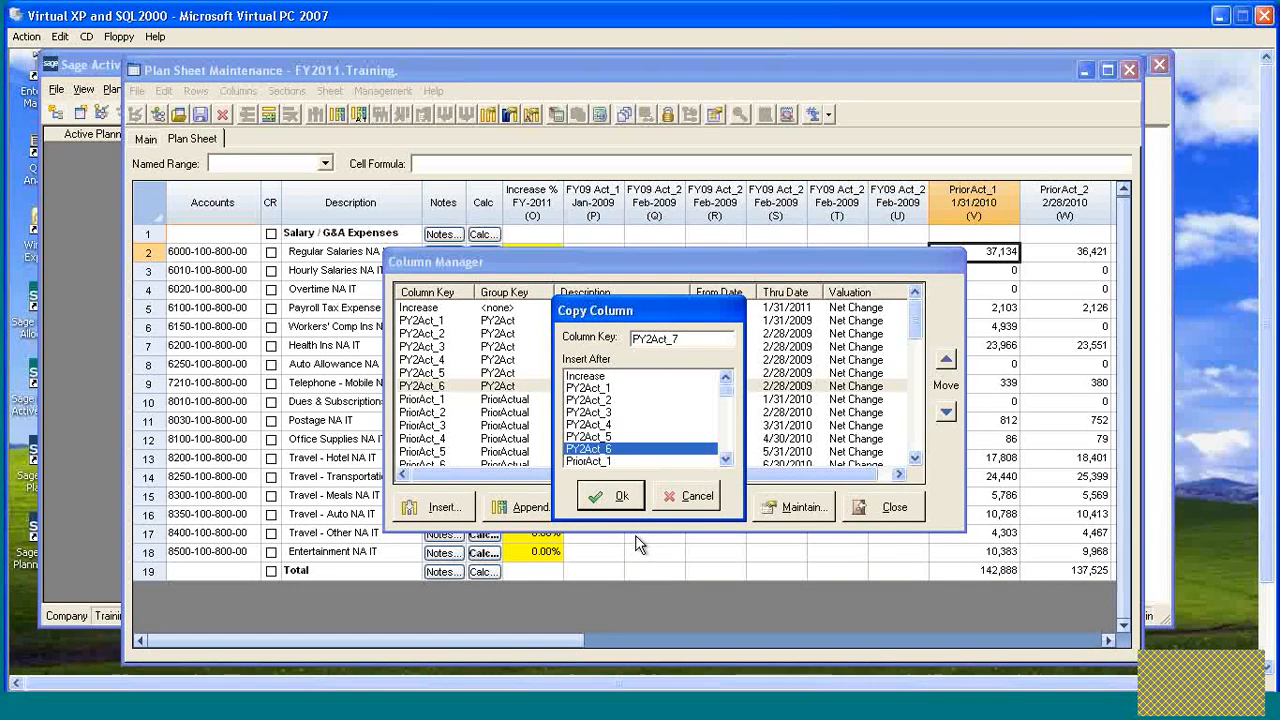
pyautogui.press('Return')
pyautogui.press('BackSpace')
pyautogui.write('8')
pyautogui.press('Return')
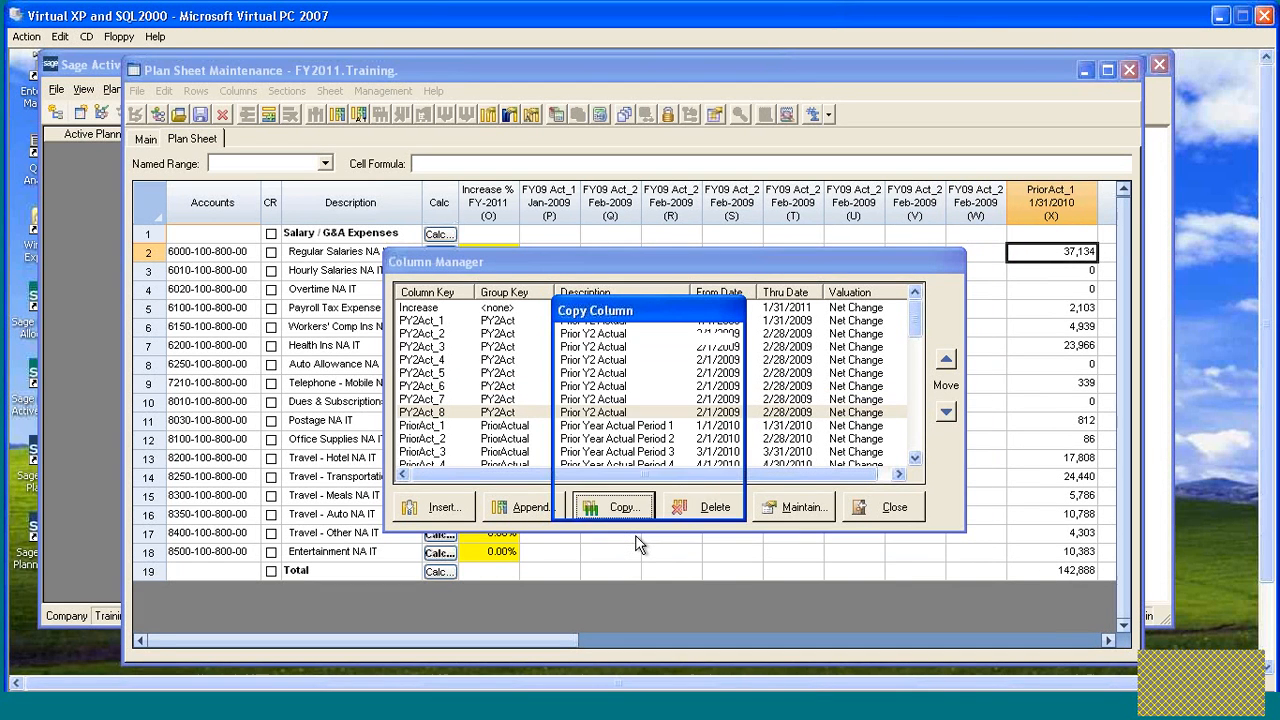
# - Copy PY2Act_8 as PY2Act_9 and PY2Act_9 as PY2Act_10, each placed after the column it copies
pyautogui.press('BackSpace')
pyautogui.write('9')
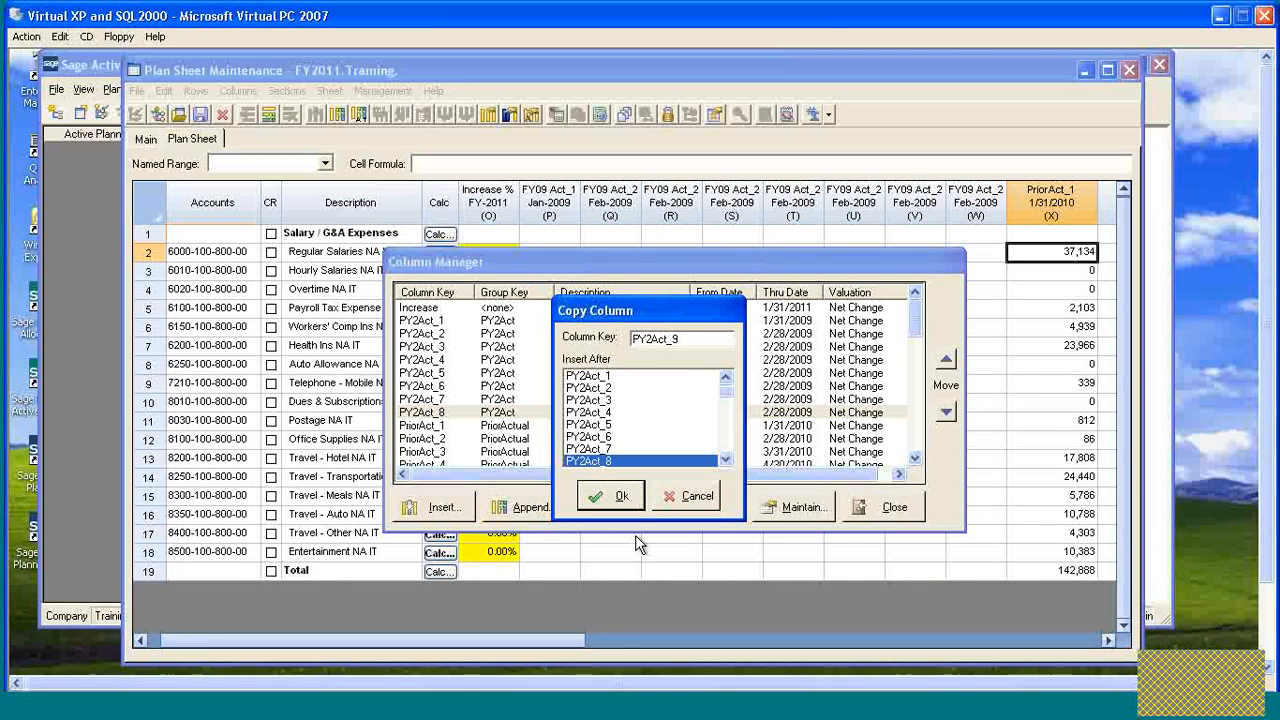
pyautogui.press('Return')
pyautogui.press('BackSpace')
pyautogui.write('10')
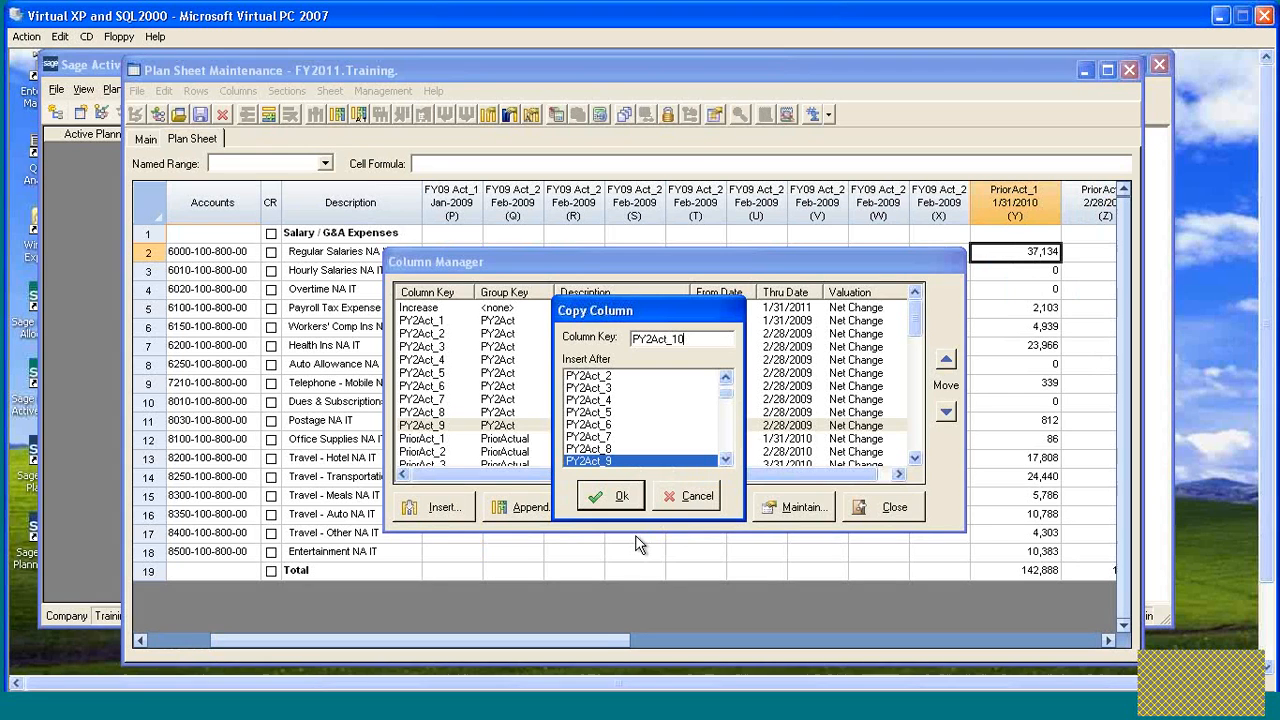
pyautogui.press('Return')
# - Complete the twelve-column set with copies PY2Act_11 after PY2Act_10 and PY2Act_12 after PY2Act_11
pyautogui.press('BackSpace')
pyautogui.write('11')
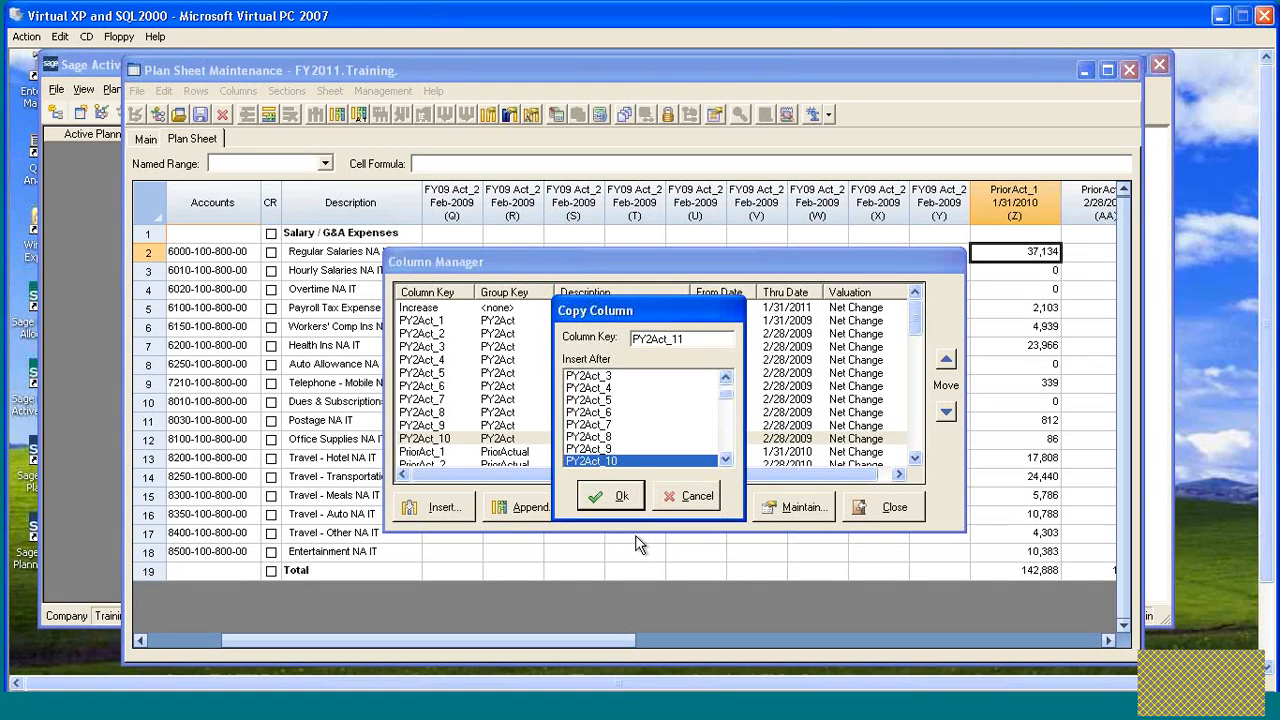
pyautogui.press('Return')
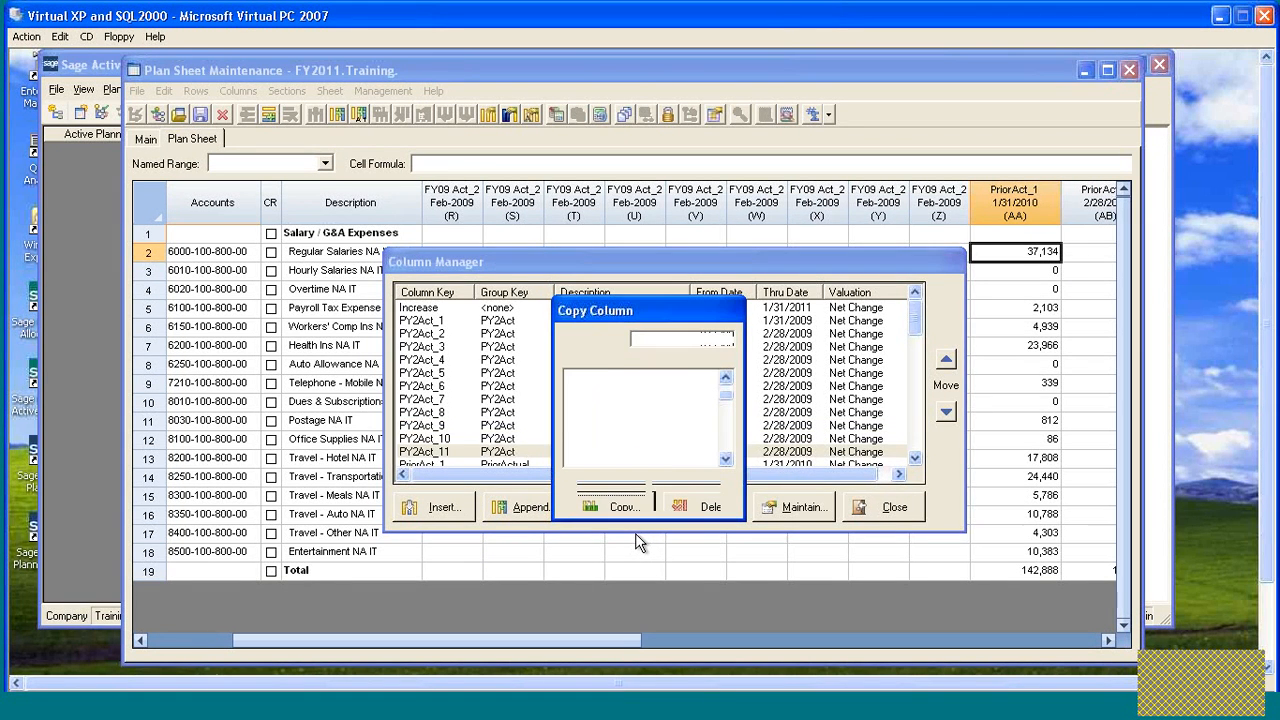
pyautogui.press('BackSpace')
pyautogui.write('12')
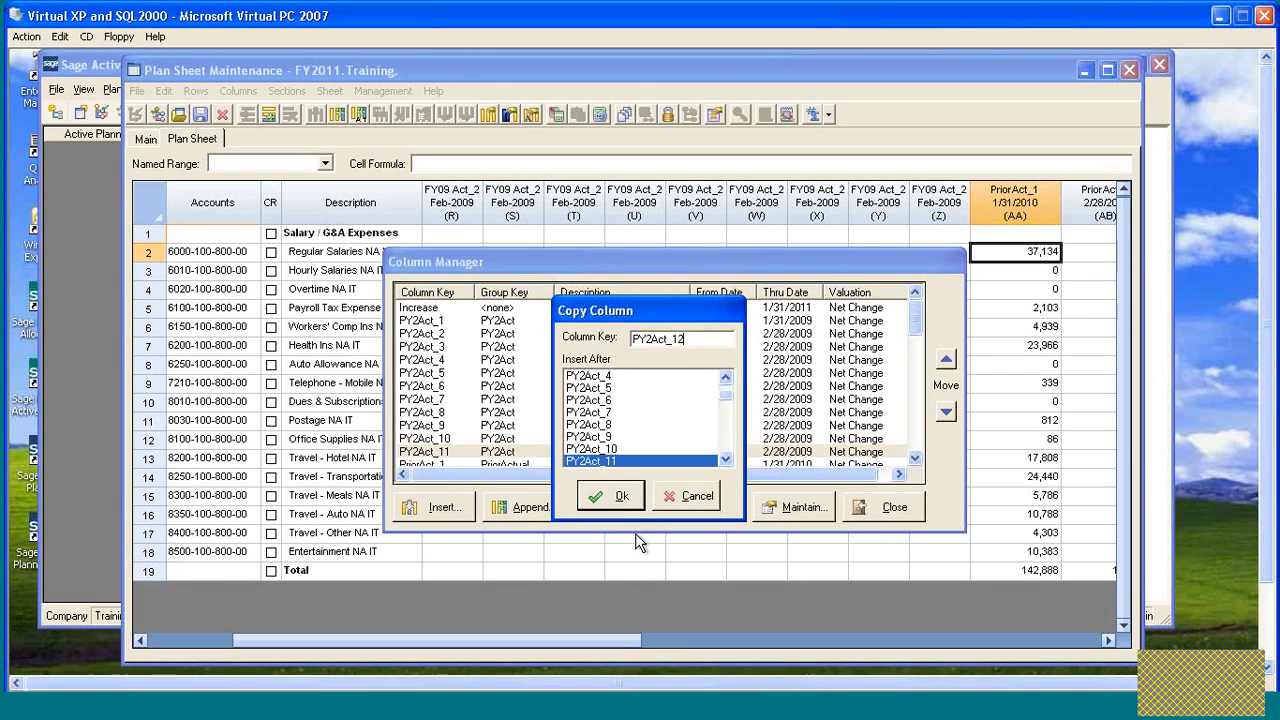
pyautogui.press('Return')
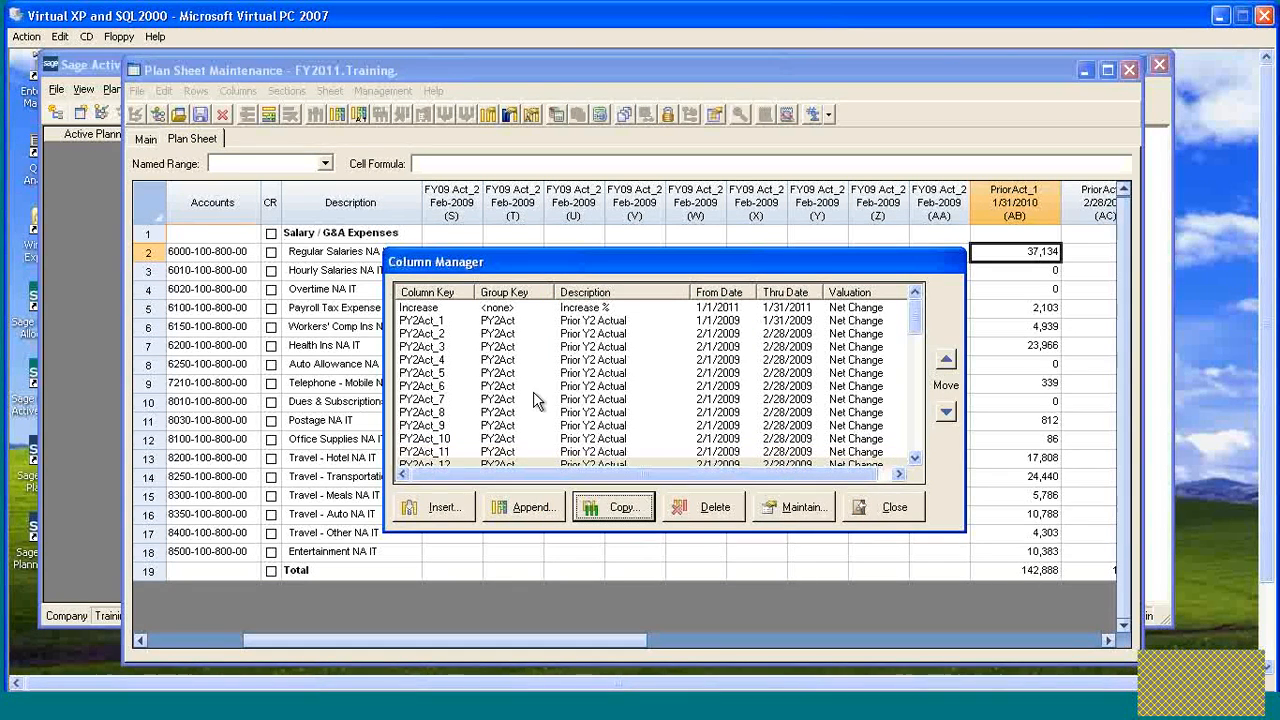
# - Set the from and thru relative periods of PY2Act_3 to 2 and save the column
pyautogui.click(915, 458)
pyautogui.click(915, 458)
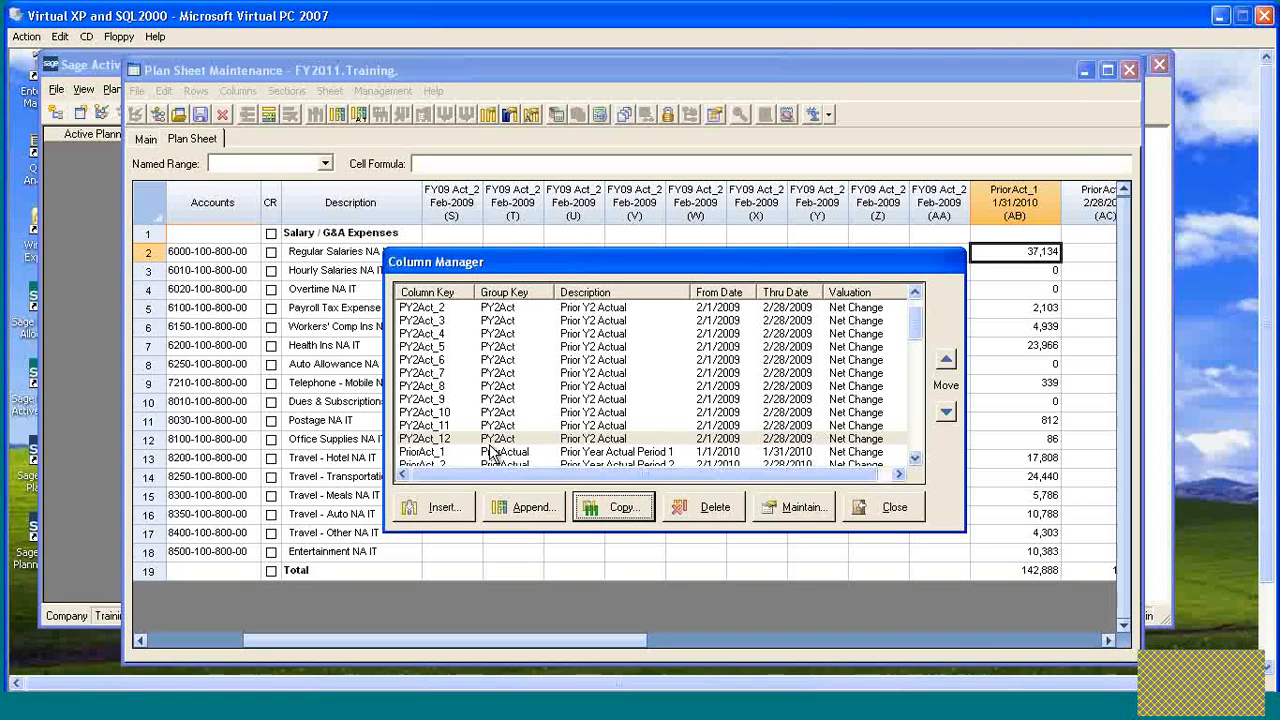
pyautogui.click(915, 291)
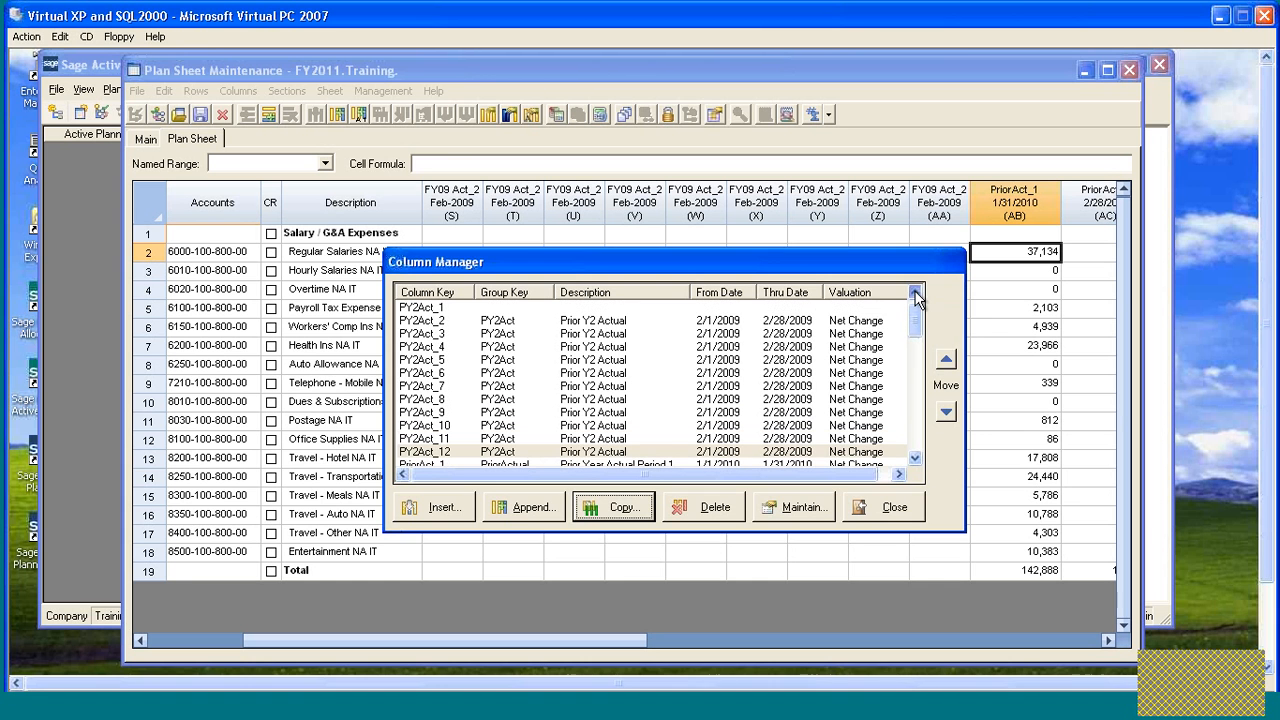
pyautogui.click(421, 335)
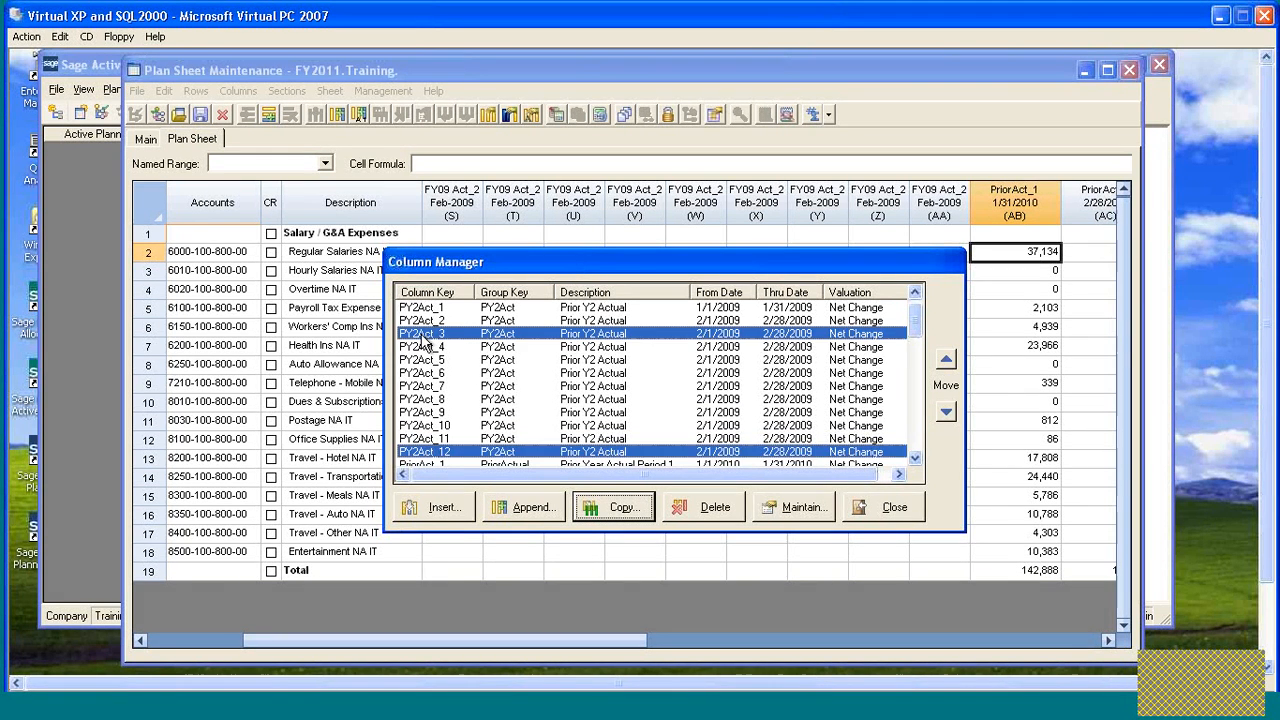
pyautogui.doubleClick(424, 340)
pyautogui.moveTo(673, 218); pyautogui.dragTo(746, 210)
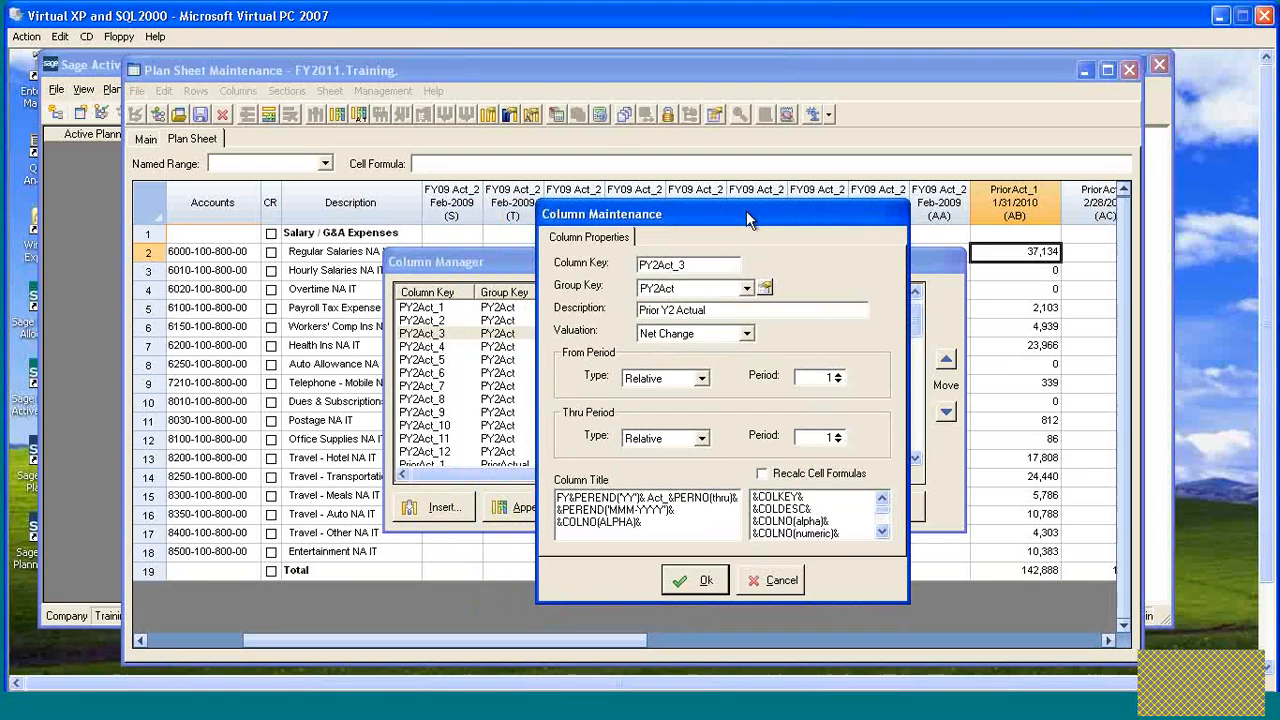
pyautogui.doubleClick(829, 379)
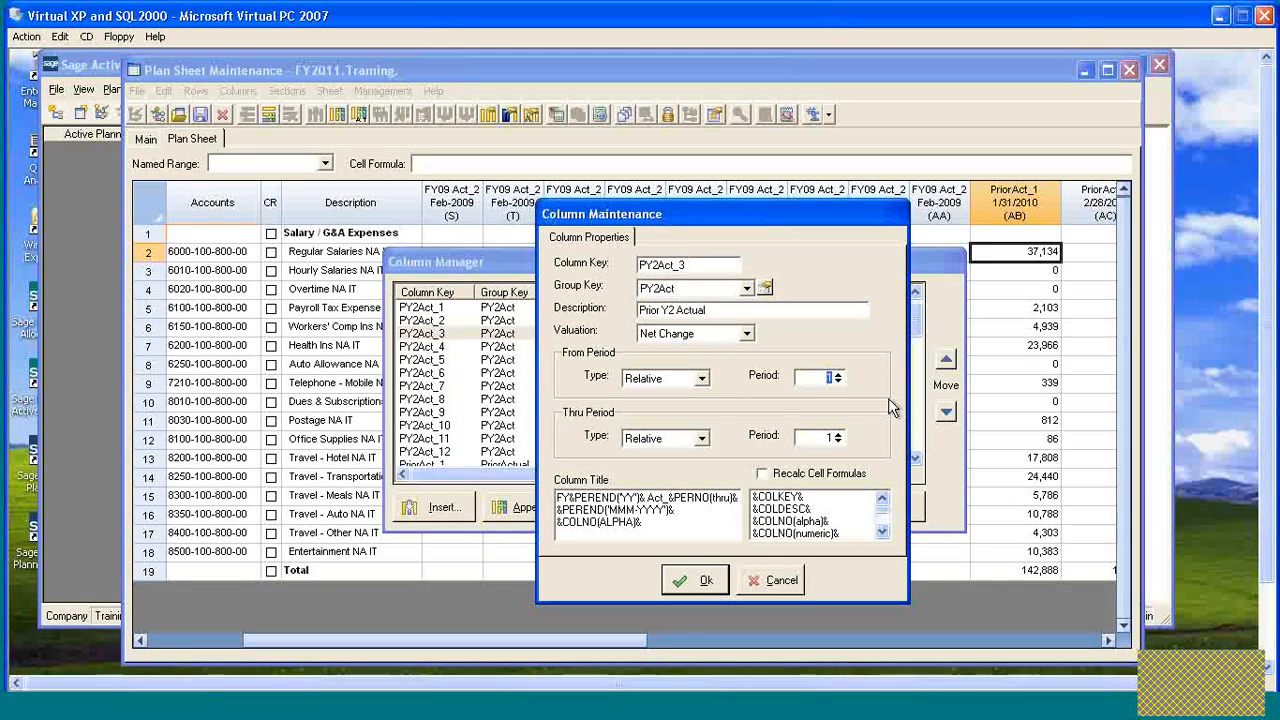
pyautogui.write('2')
pyautogui.press('Tab')
pyautogui.write('2')
pyautogui.press('Return')
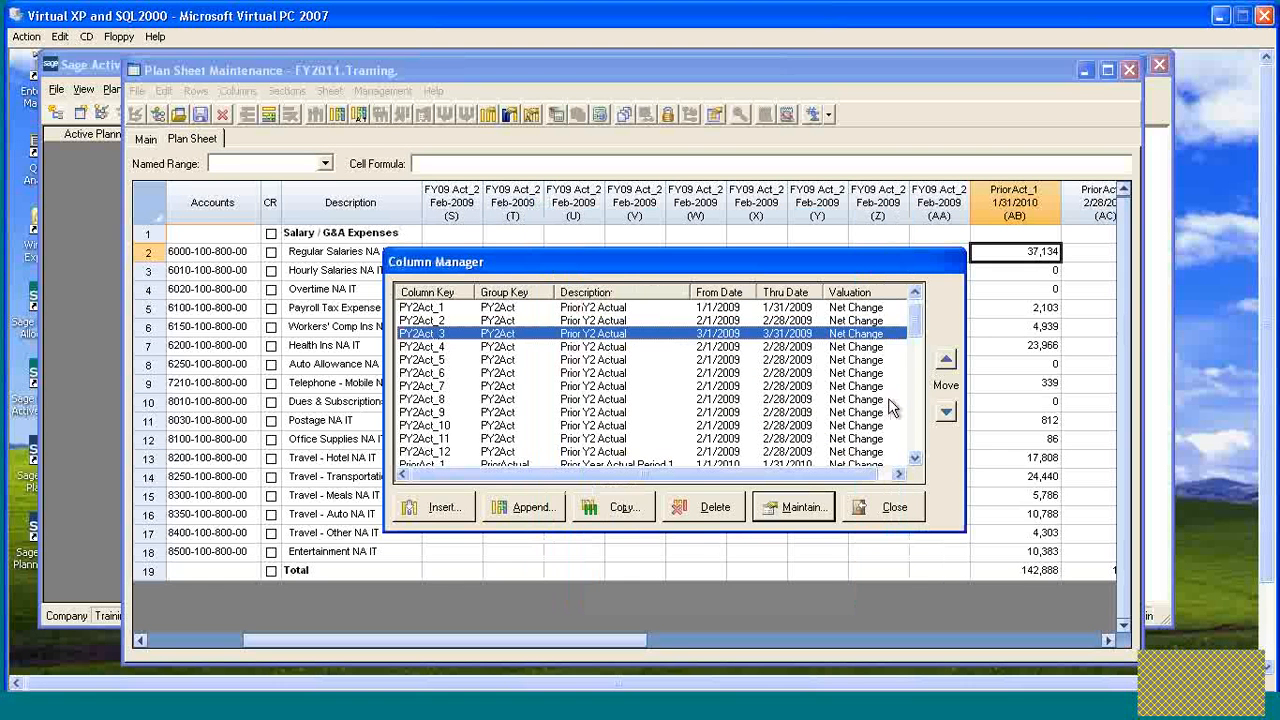
# - Set the from and thru relative periods of PY2Act_4 to 3 and save the column
pyautogui.press('Down')
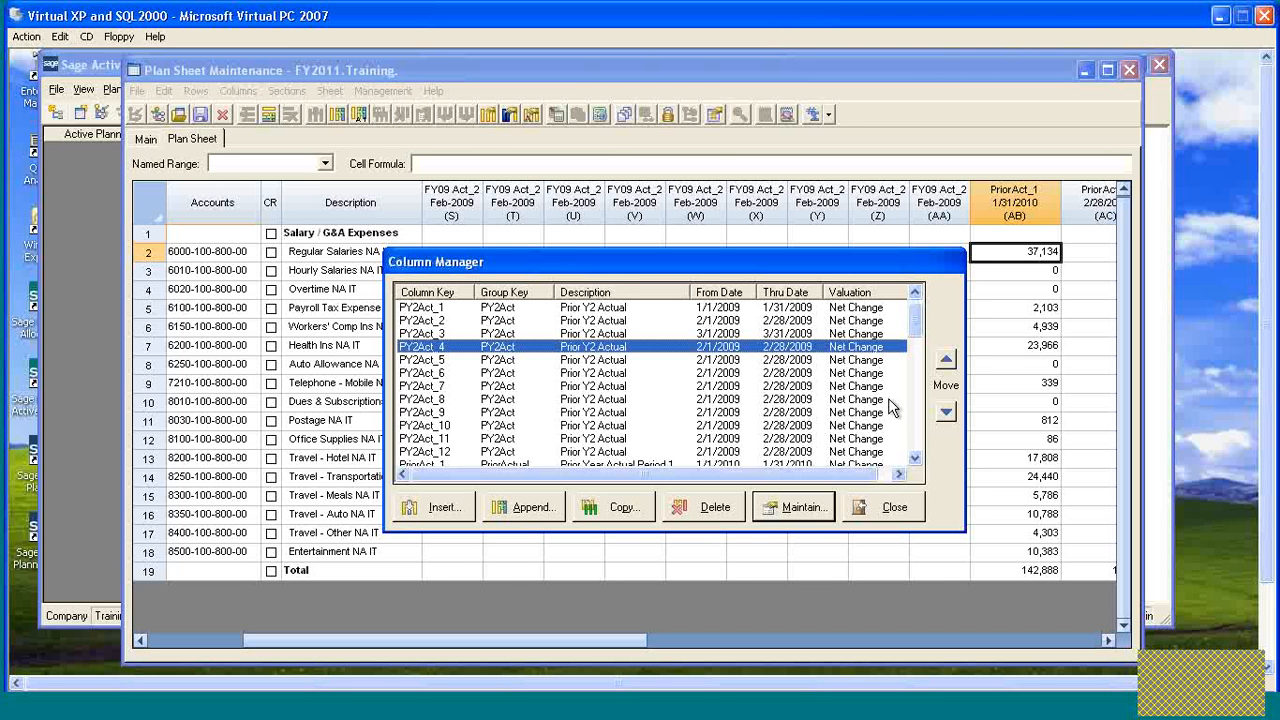
pyautogui.press('Return')
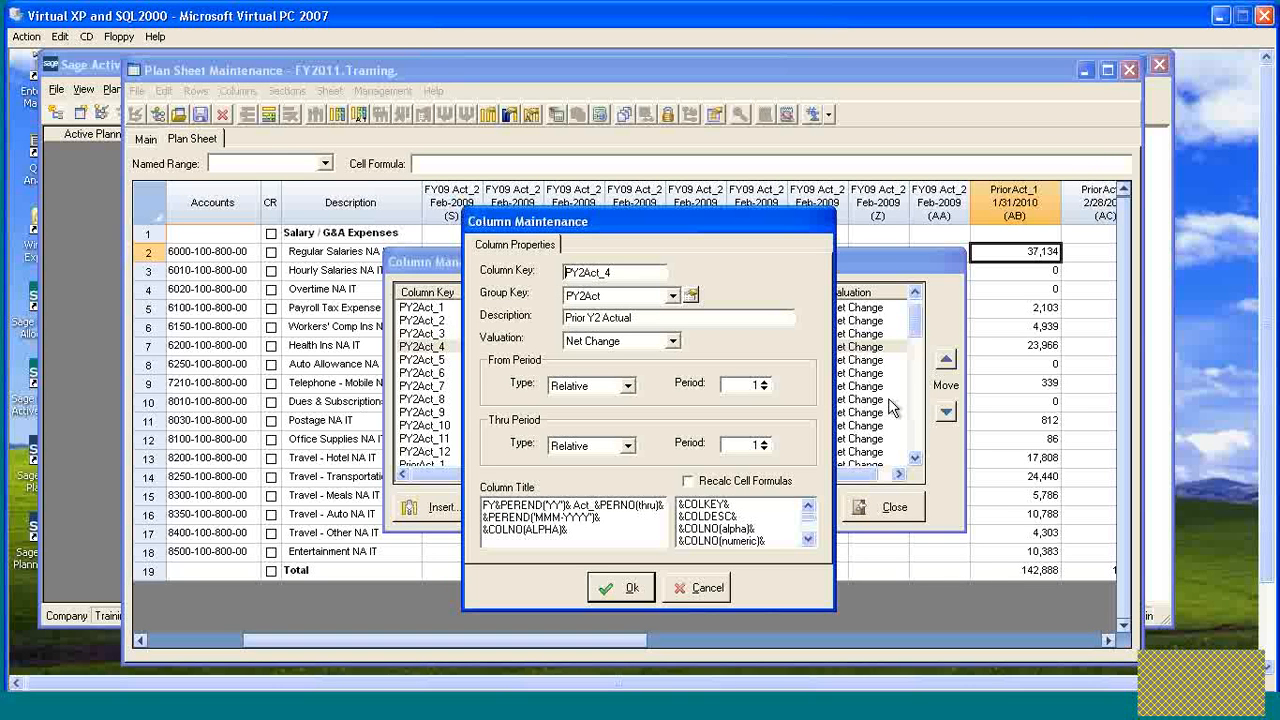
pyautogui.press('Tab')
pyautogui.press('Tab')
pyautogui.press('Tab')
pyautogui.press('Tab')
pyautogui.press('Tab')
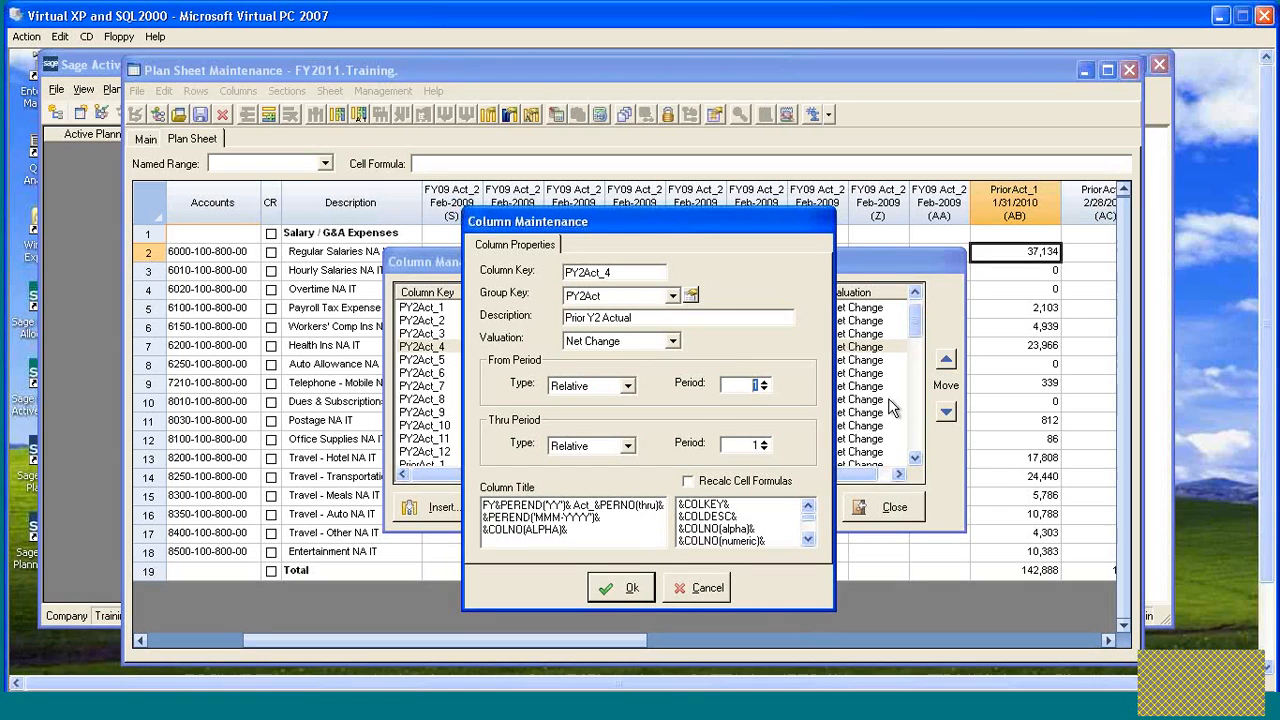
pyautogui.write('3')
pyautogui.press('Tab')
pyautogui.press('Tab')
pyautogui.write('3')
pyautogui.press('Tab')
pyautogui.press('space')
pyautogui.press('Return')
# - Set the from and thru relative periods of PY2Act_5 to 4 and save the column
pyautogui.press('Down')
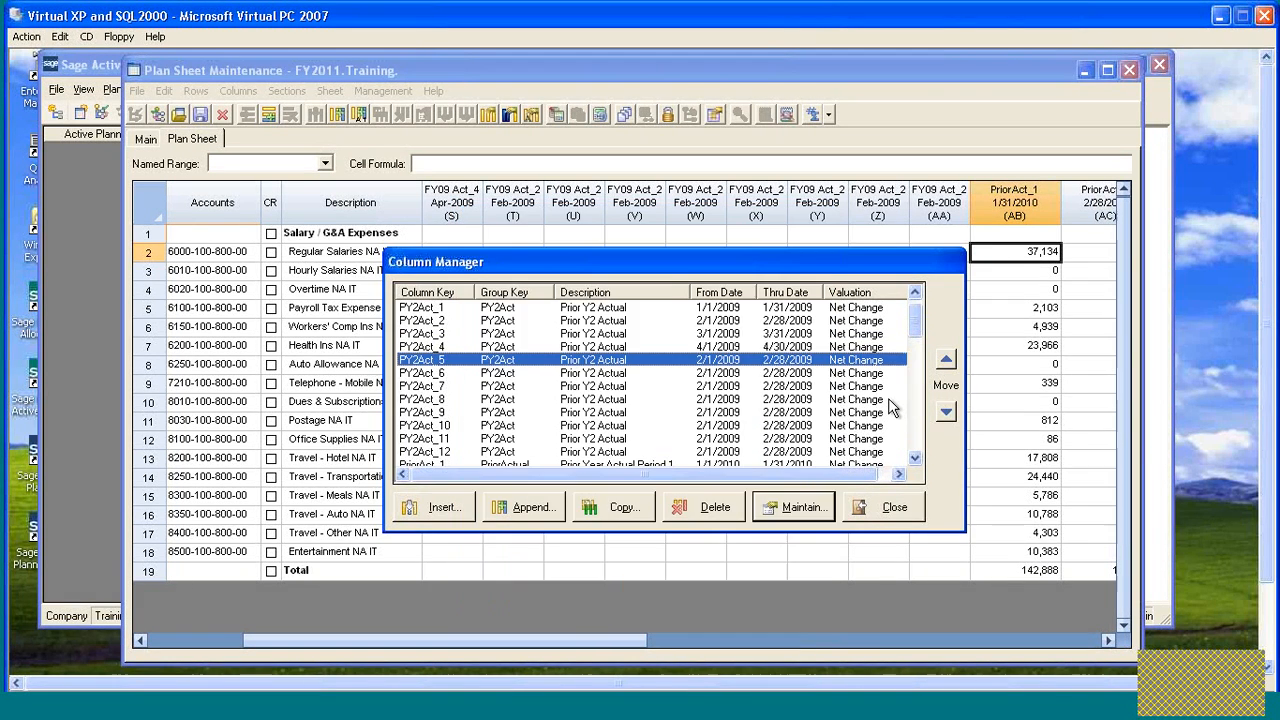
pyautogui.press('Return')
pyautogui.press('Tab')
pyautogui.press('Tab')
pyautogui.press('Tab')
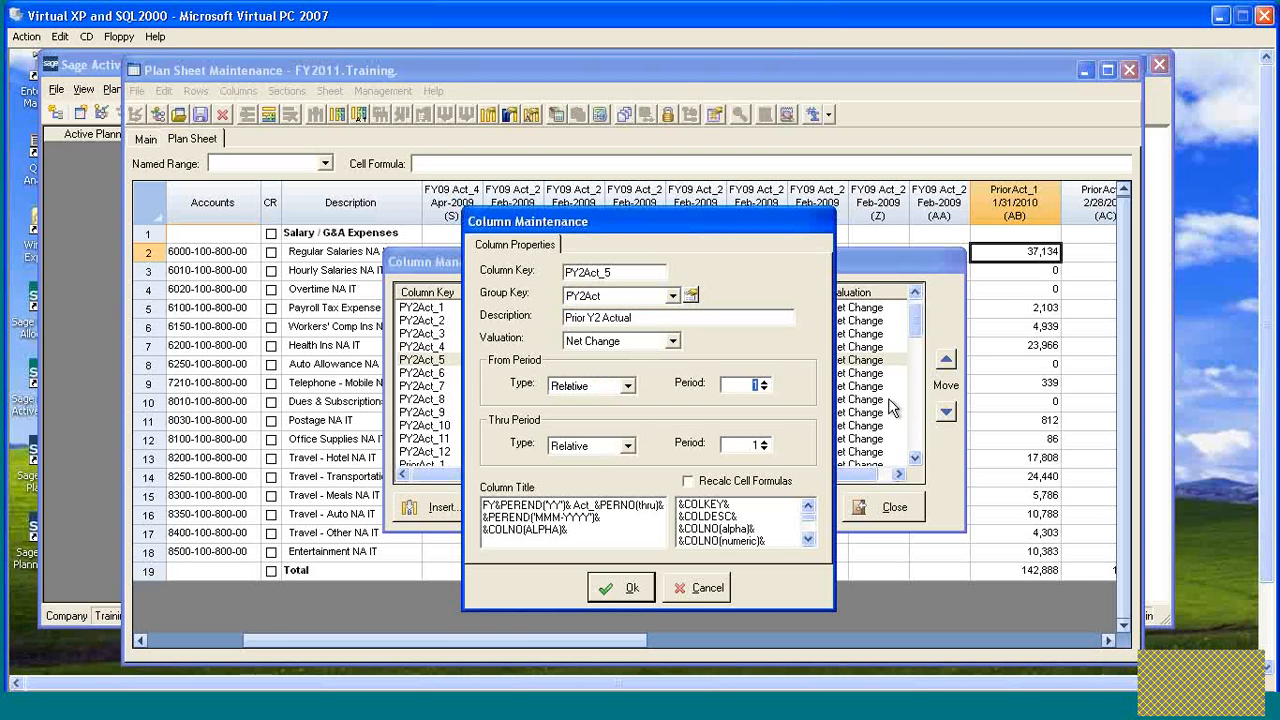
pyautogui.write('4')
pyautogui.press('Tab')
pyautogui.press('Tab')
pyautogui.write('4')
pyautogui.press('Tab')
pyautogui.press('space')
pyautogui.press('Return')
# - Set the from and thru relative periods of PY2Act_6 to 5 and save the column
pyautogui.press('Down')
pyautogui.press('Return')
pyautogui.press('Tab')
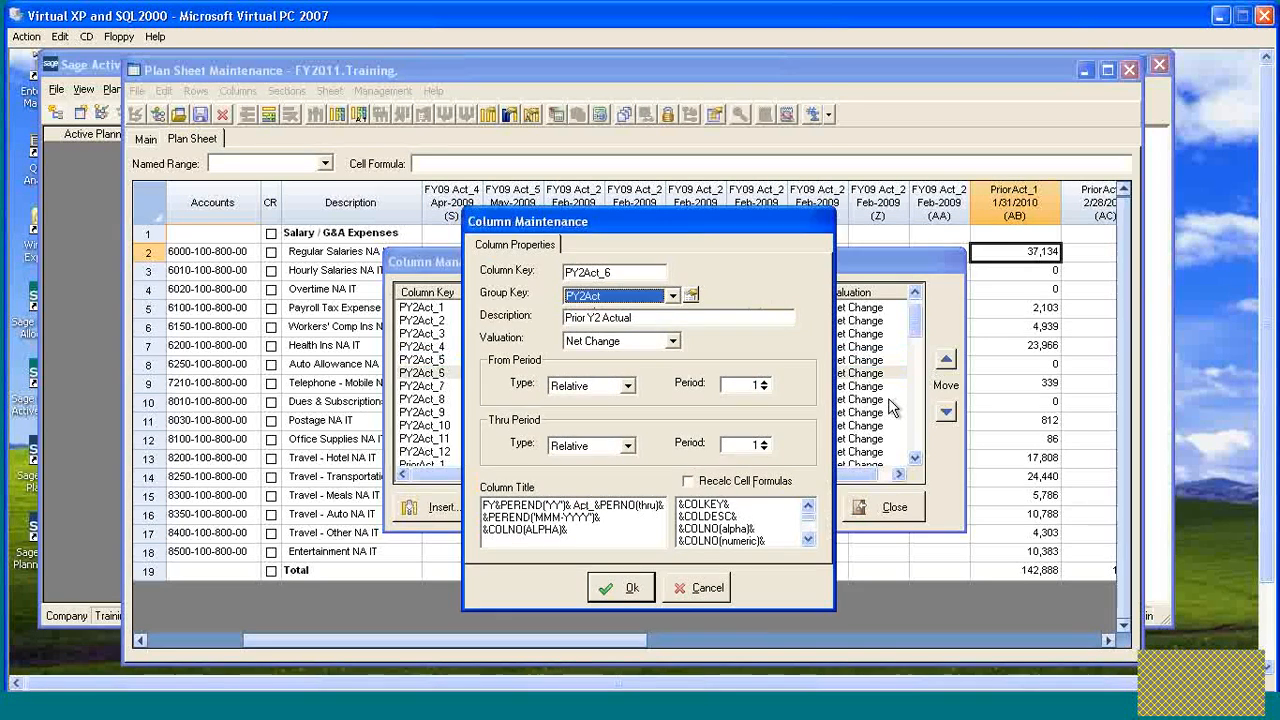
pyautogui.press('Tab')
pyautogui.press('Tab')
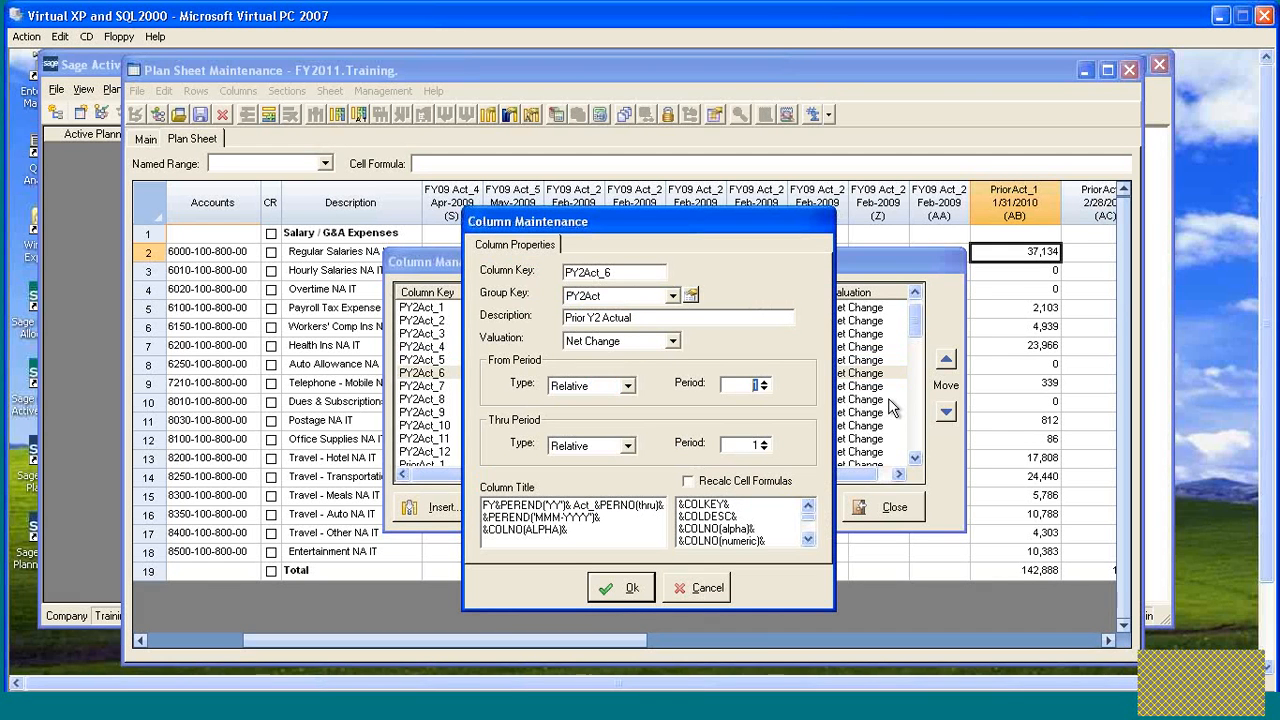
pyautogui.write('5')
pyautogui.press('Tab')
pyautogui.press('Tab')
pyautogui.write('5')
pyautogui.press('Return')
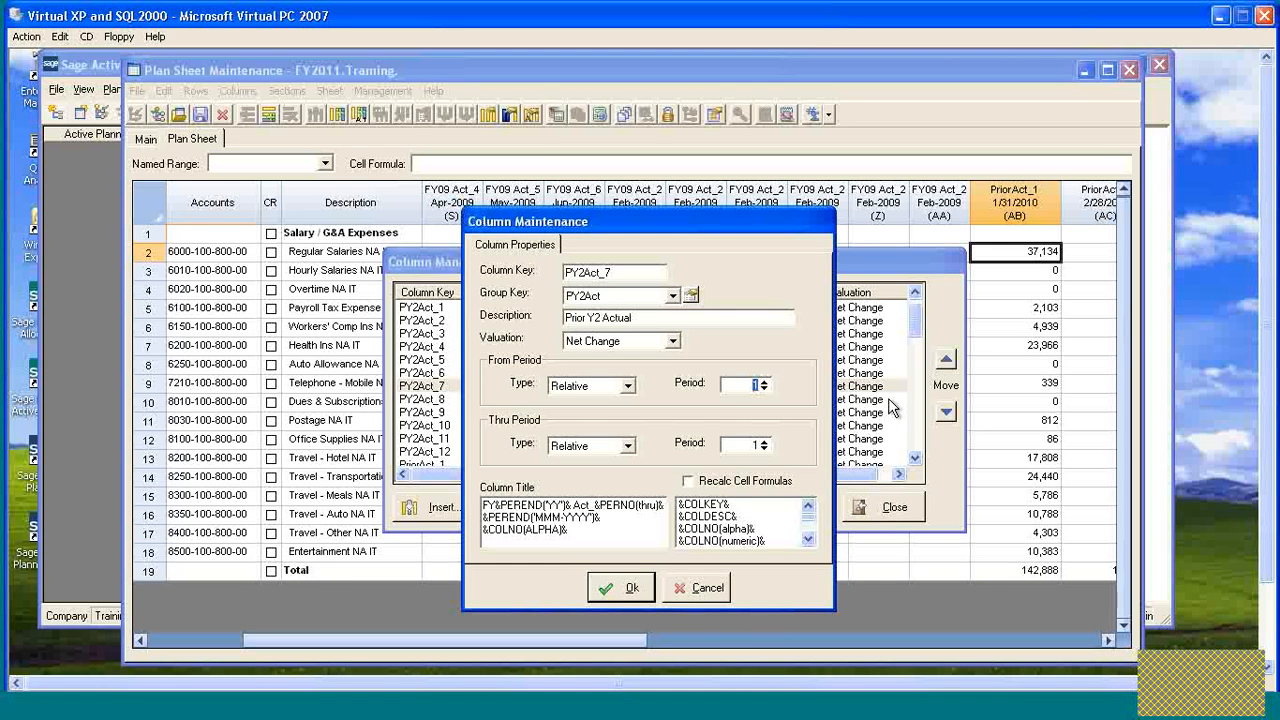
# - Set the relative periods of PY2Act_7 to cover 7/1/2009 through 7/31/2009, save it, and open the properties of PY2Act_8
pyautogui.press('Tab')
pyautogui.press('Tab')
pyautogui.press('Return')
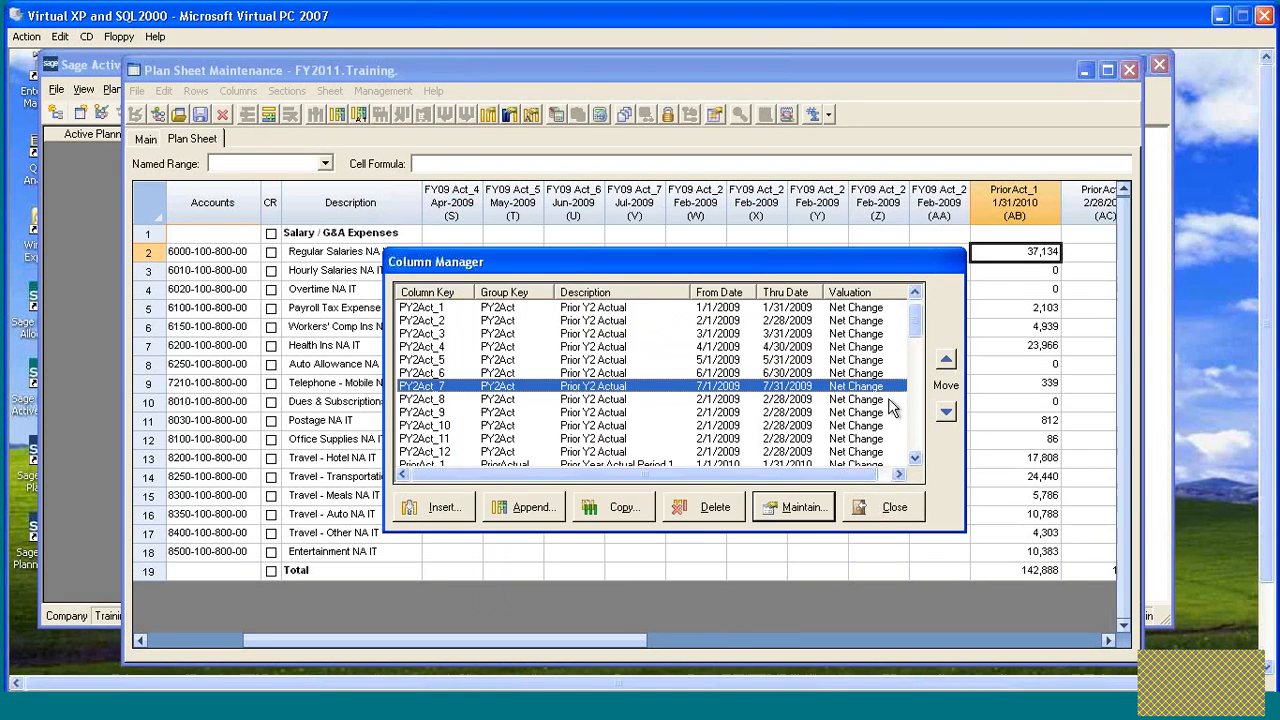
pyautogui.doubleClick(888, 399)
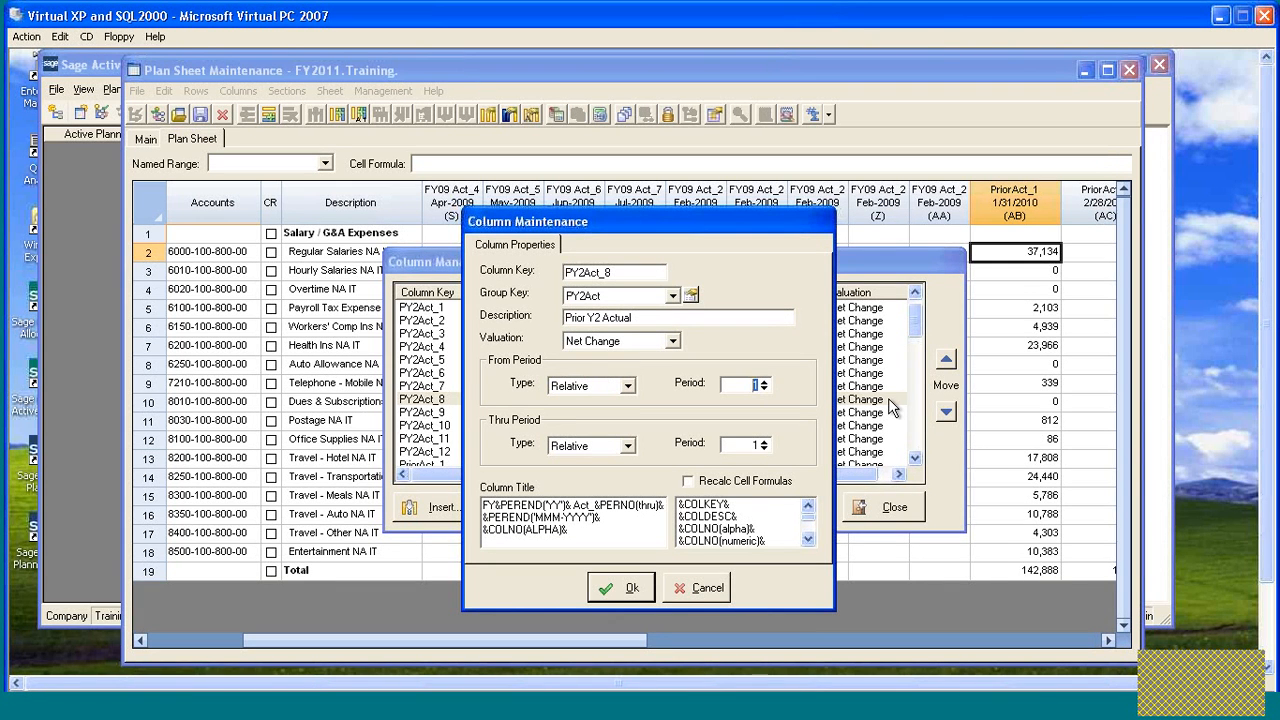
# - Set the from and thru relative periods of PY2Act_8 to 7 and save the column
pyautogui.write('7')
pyautogui.press('Tab')
pyautogui.press('Tab')
pyautogui.write('7')
pyautogui.press('Return')
# - Set the from and thru relative periods of PY2Act_9 to 8 and save the column
pyautogui.press('Down')
pyautogui.press('Return')
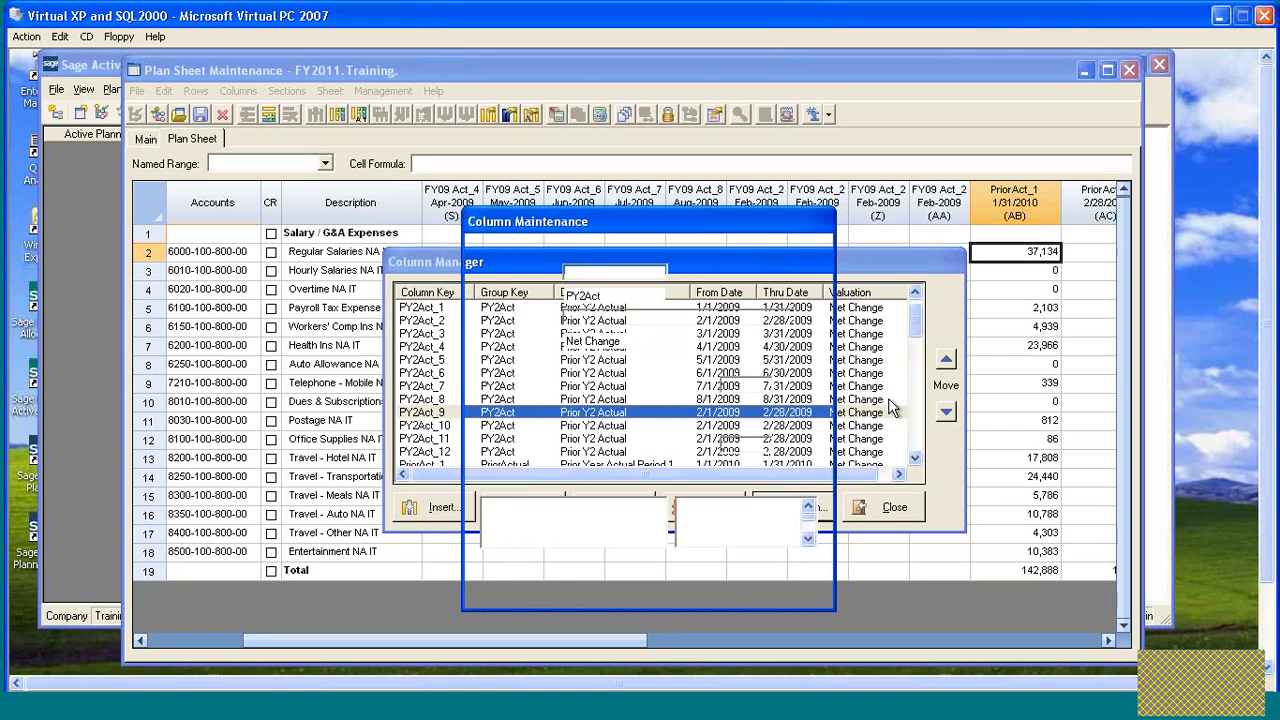
pyautogui.press('Tab')
pyautogui.press('Tab')
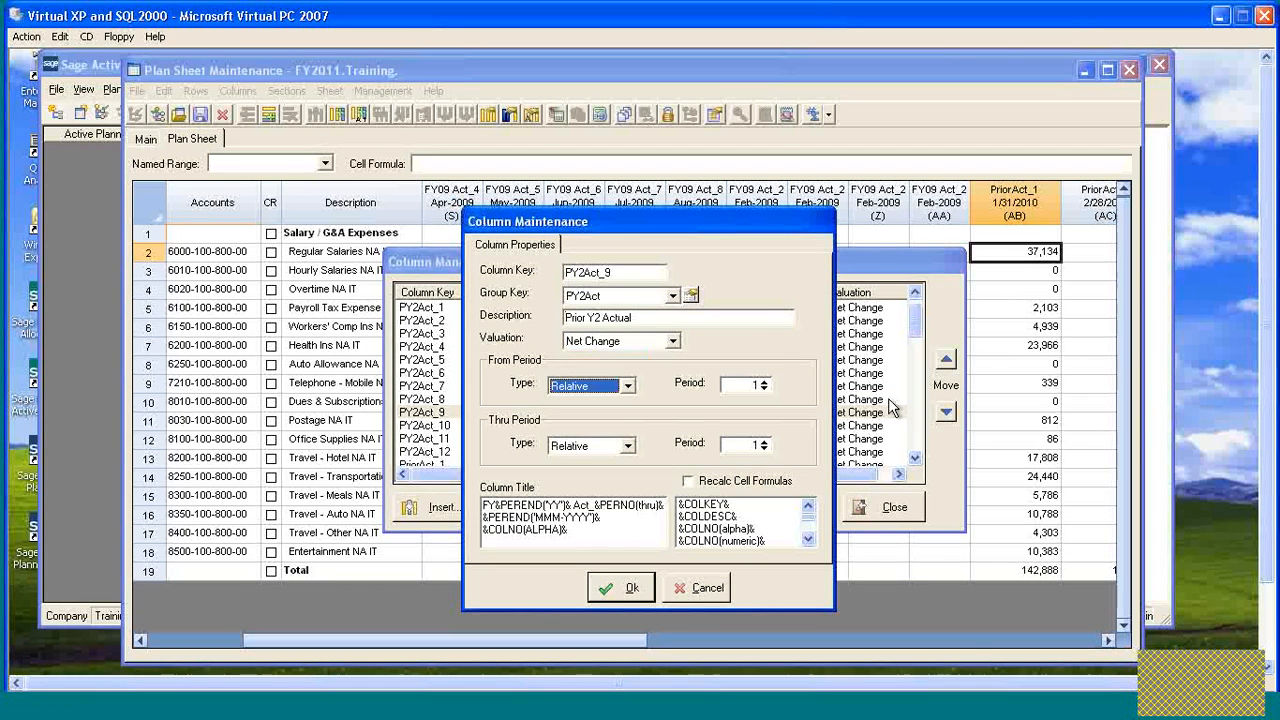
pyautogui.press('Tab')
pyautogui.write('8')
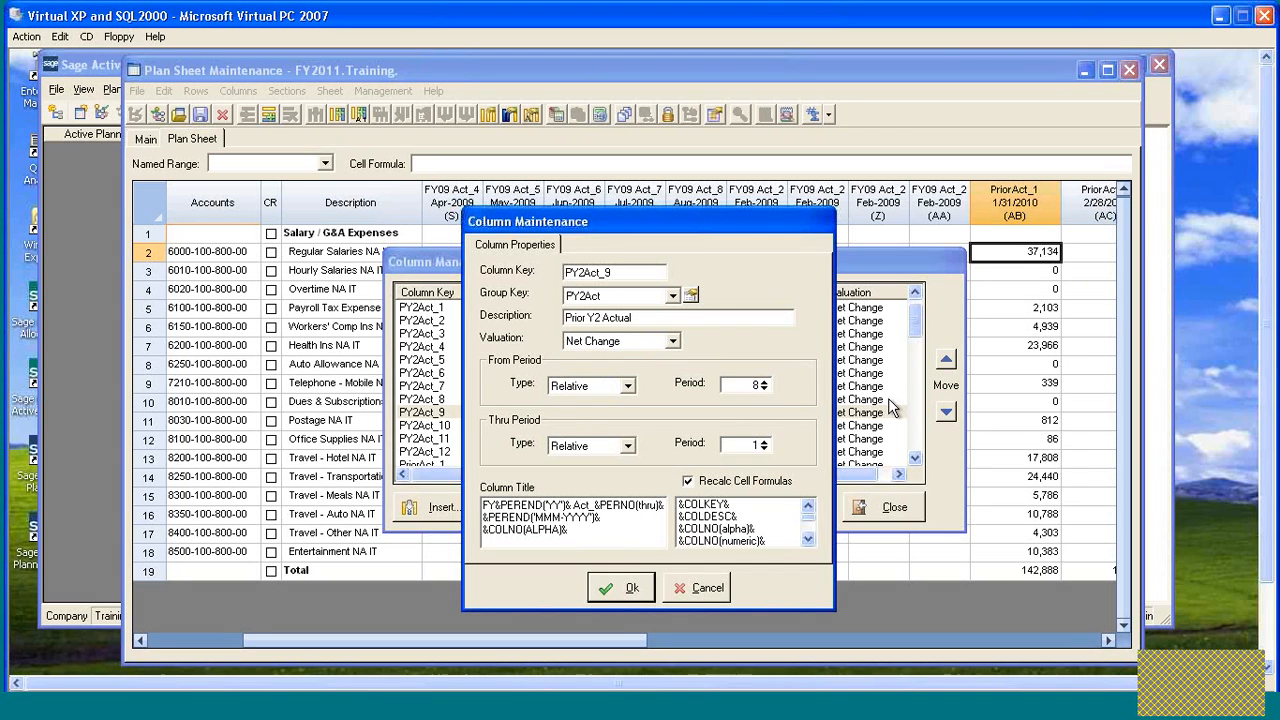
pyautogui.press('Tab')
pyautogui.press('Tab')
pyautogui.write('8')
pyautogui.press('Return')
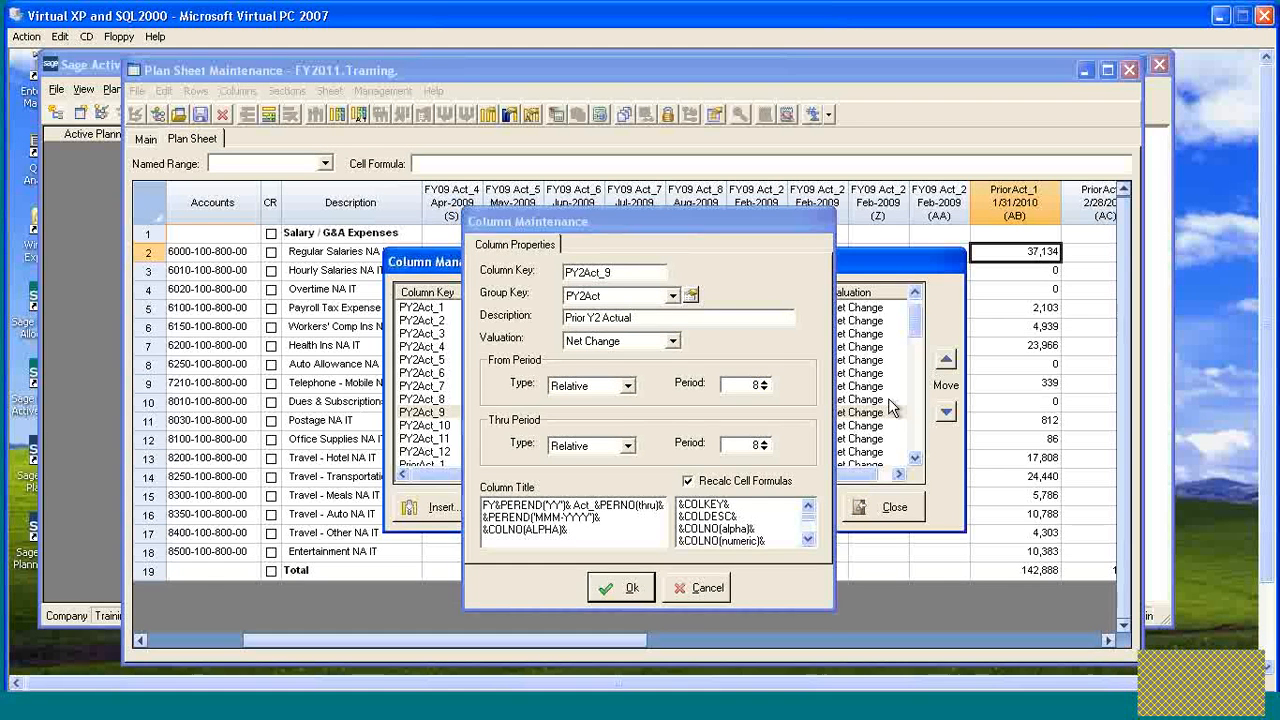
# - Set the from and thru relative periods of PY2Act_10 to 9 and save the column
pyautogui.press('Down')
pyautogui.press('Return')
pyautogui.press('Tab')
pyautogui.press('Tab')
pyautogui.press('Tab')
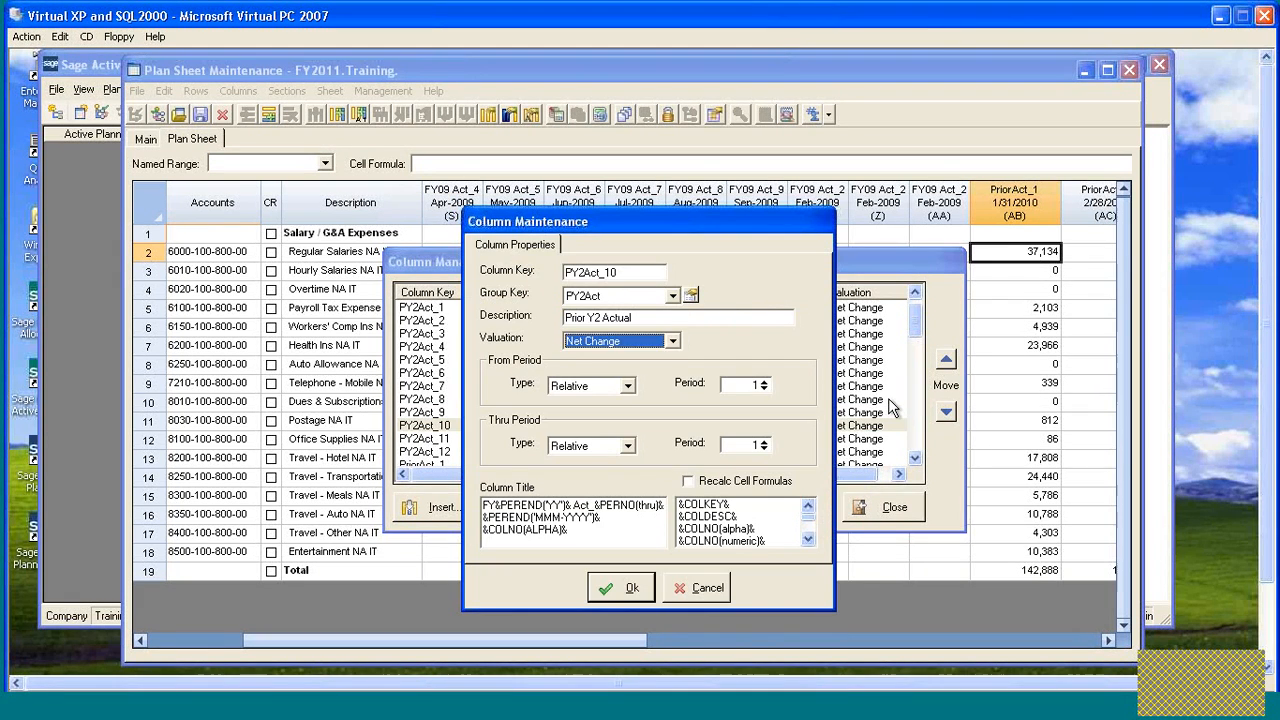
pyautogui.write('9')
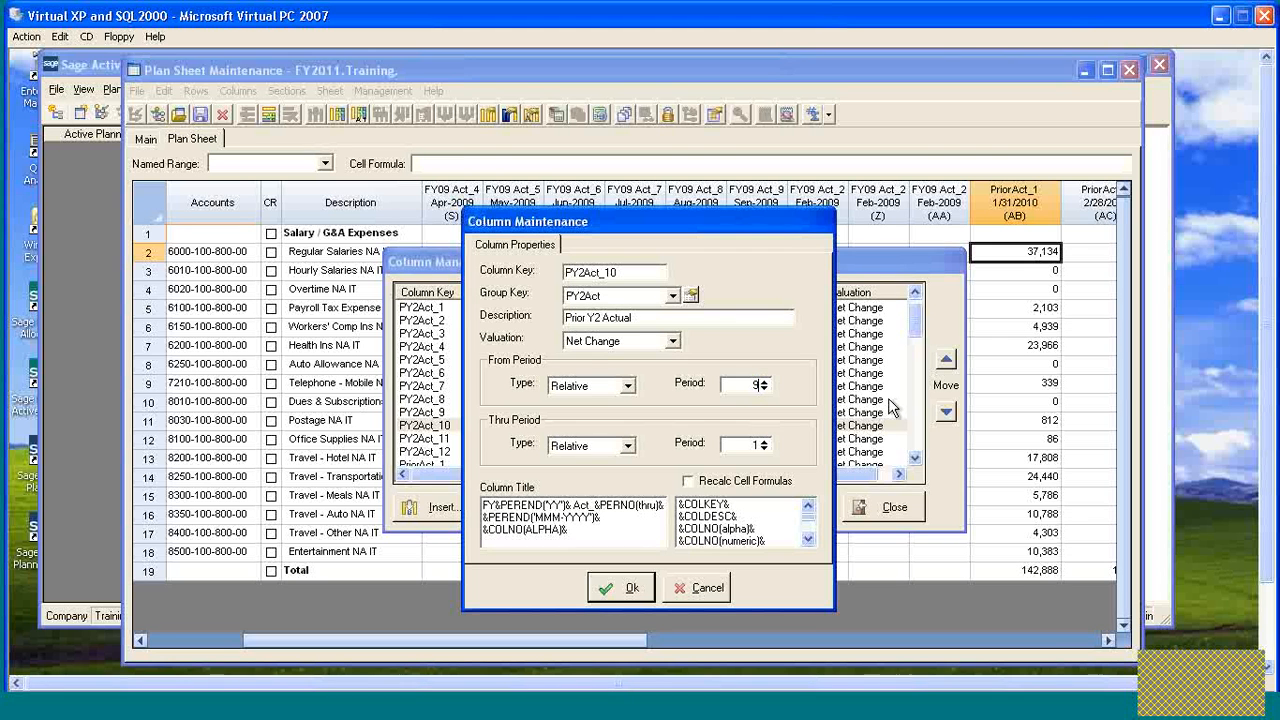
pyautogui.press('Tab')
pyautogui.press('Tab')
pyautogui.write('9')
pyautogui.press('Return')
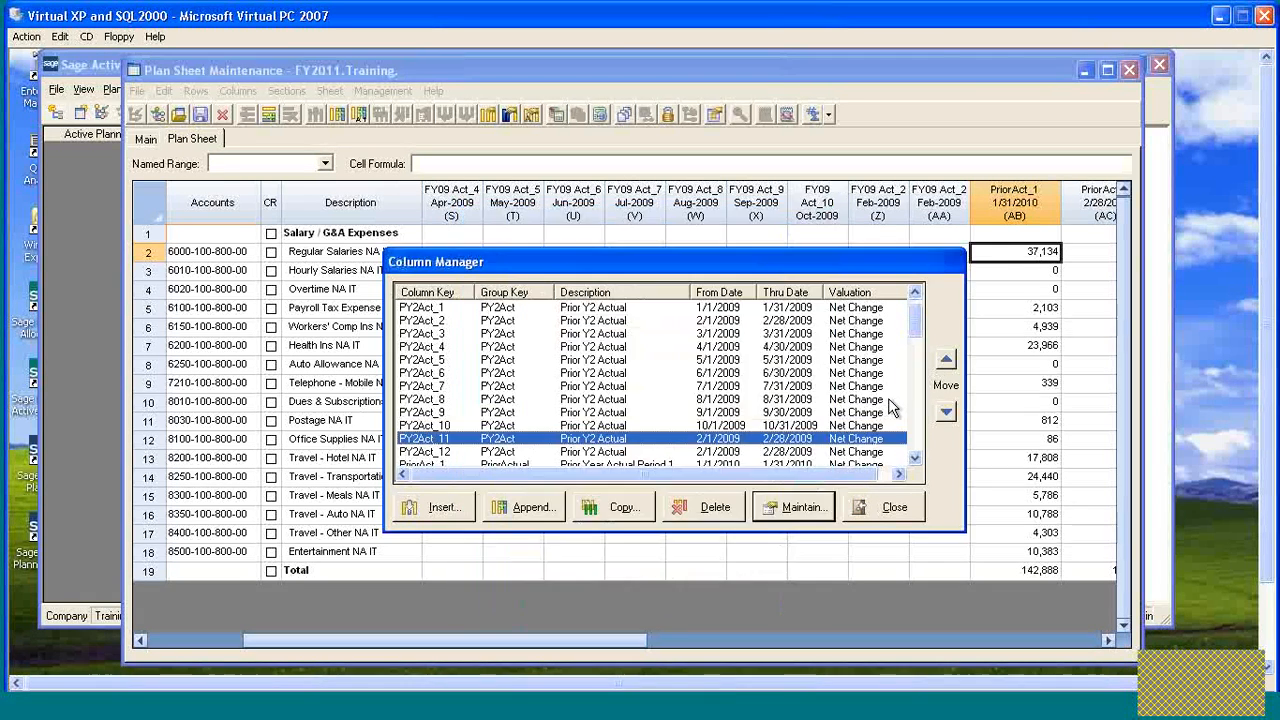
# - Set the relative periods of PY2Act_11 to cover 11/1/2009 through 11/30/2009 and save the column
pyautogui.press('Return')
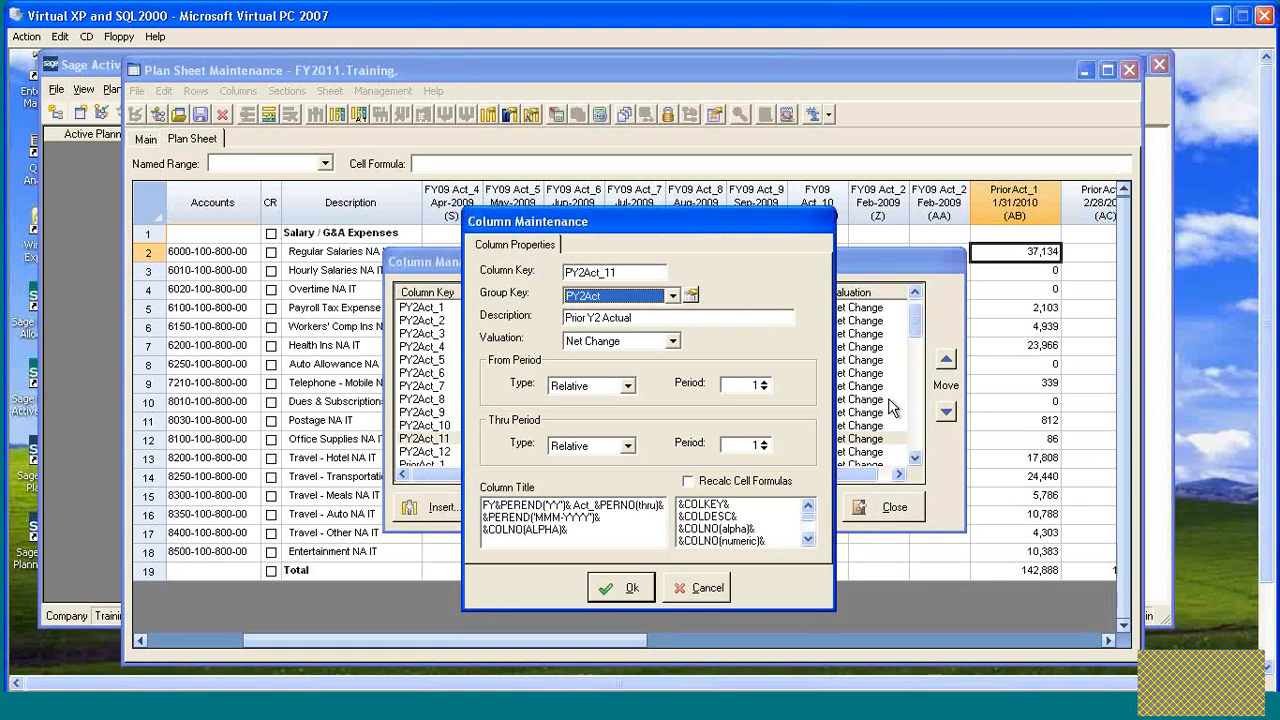
pyautogui.press('Tab')
pyautogui.press('Tab')
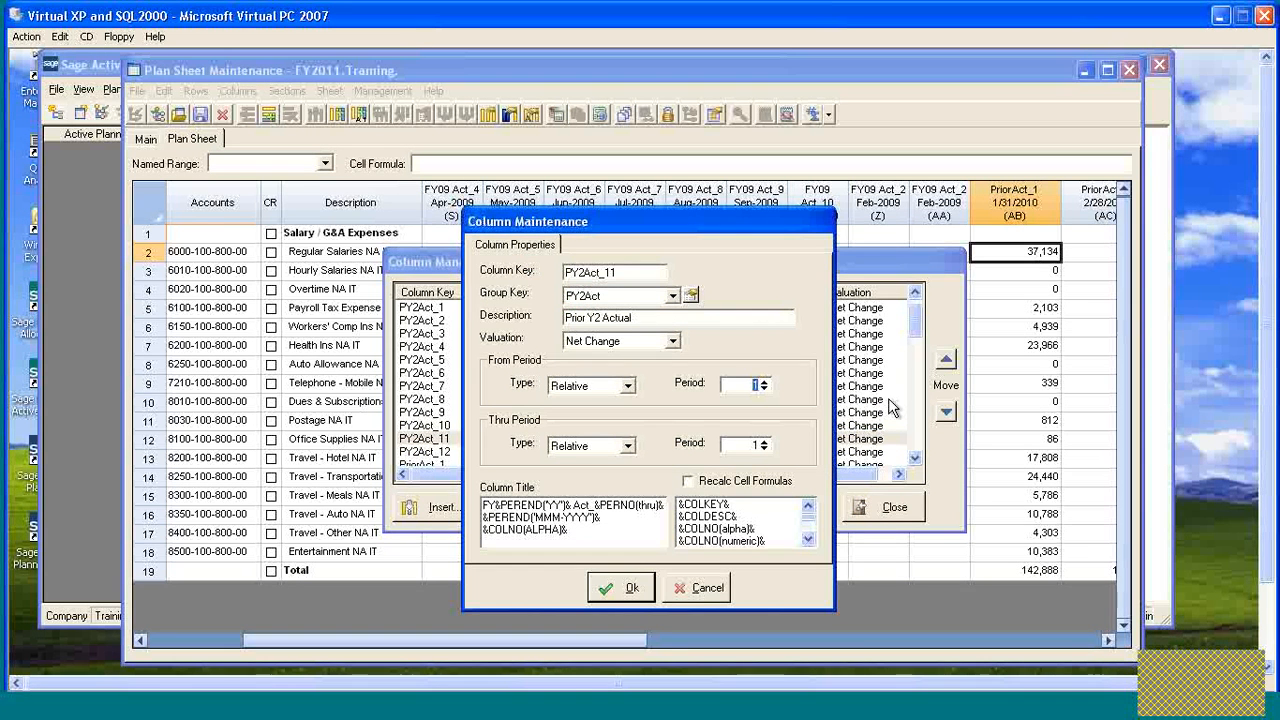
pyautogui.write('11')
pyautogui.press('Tab')
pyautogui.write('11')
pyautogui.press('Return')
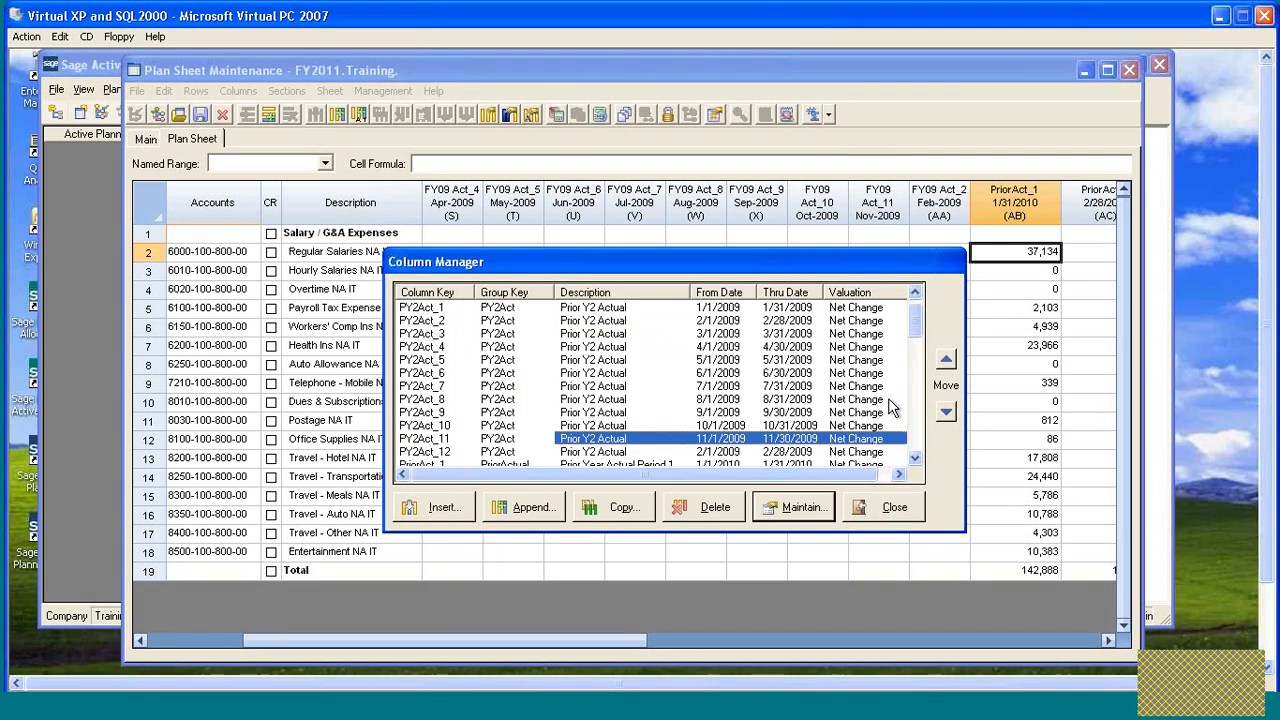
# - Set the from and thru relative periods of PY2Act_12 to 11 and save the column
pyautogui.press('Down')
pyautogui.press('Return')
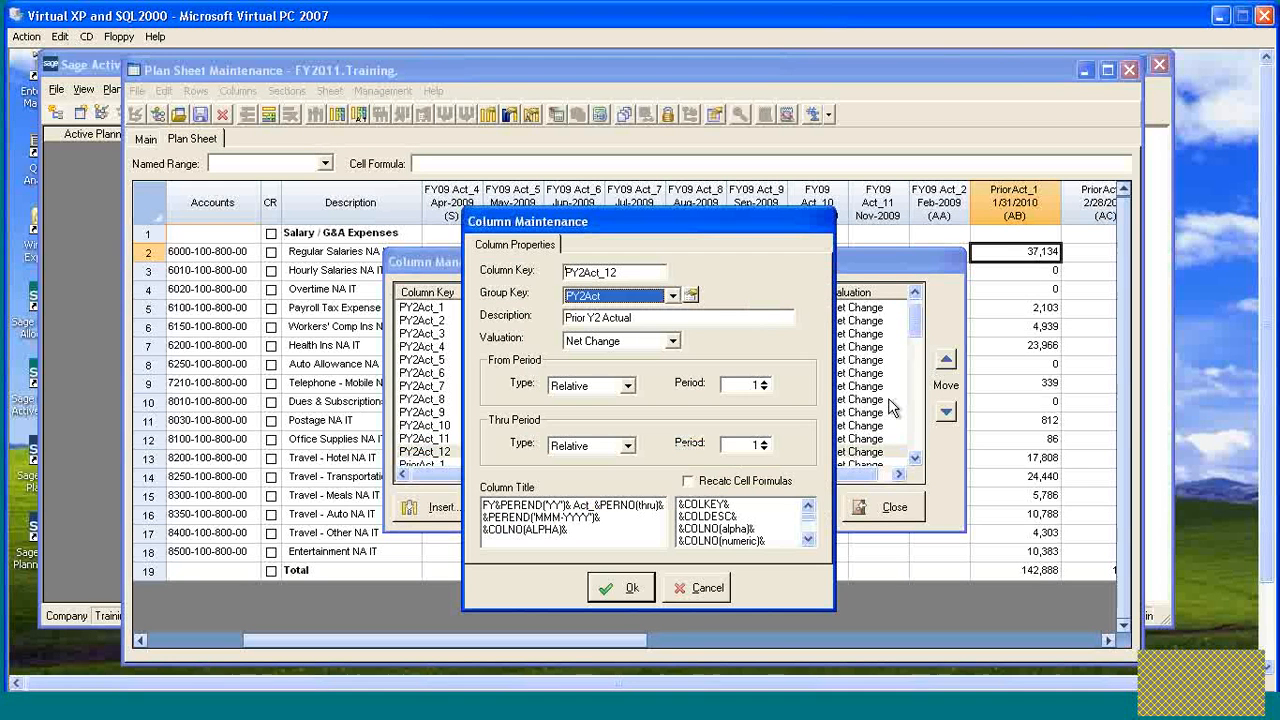
pyautogui.press('Tab')
pyautogui.press('Tab')
pyautogui.press('Tab')
pyautogui.write('11')
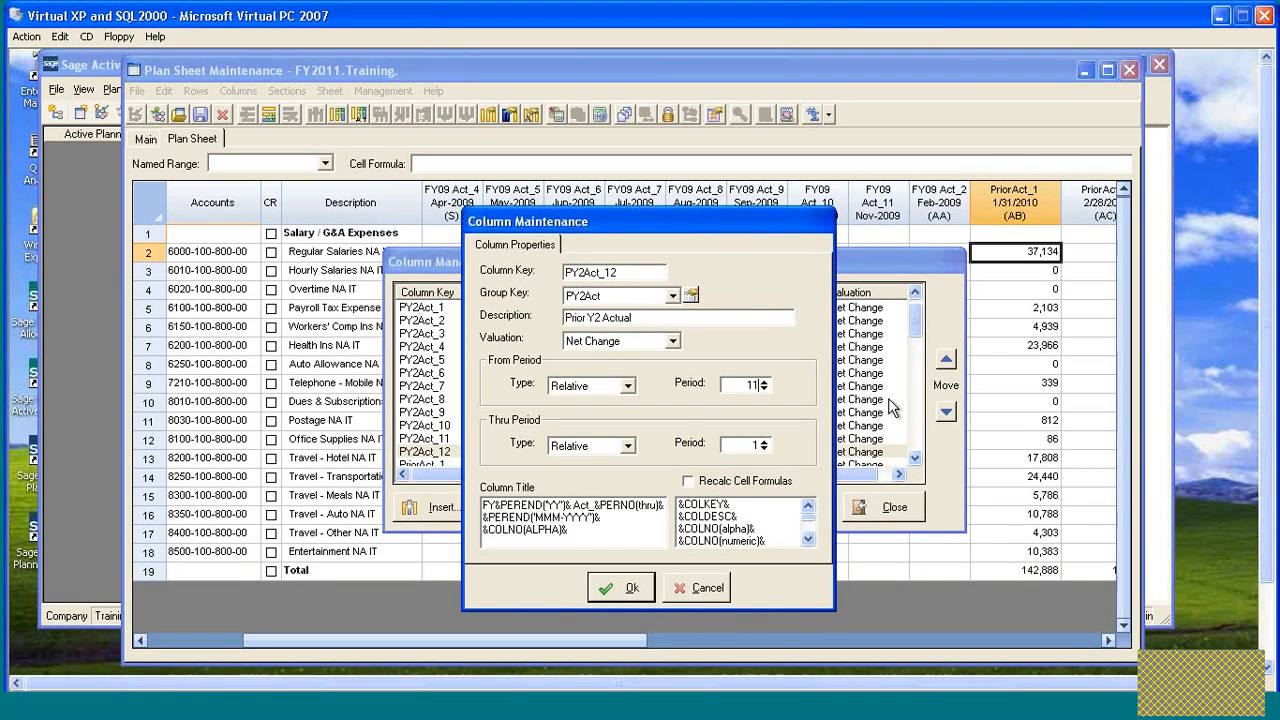
pyautogui.press('Tab')
pyautogui.press('Tab')
pyautogui.write('11')
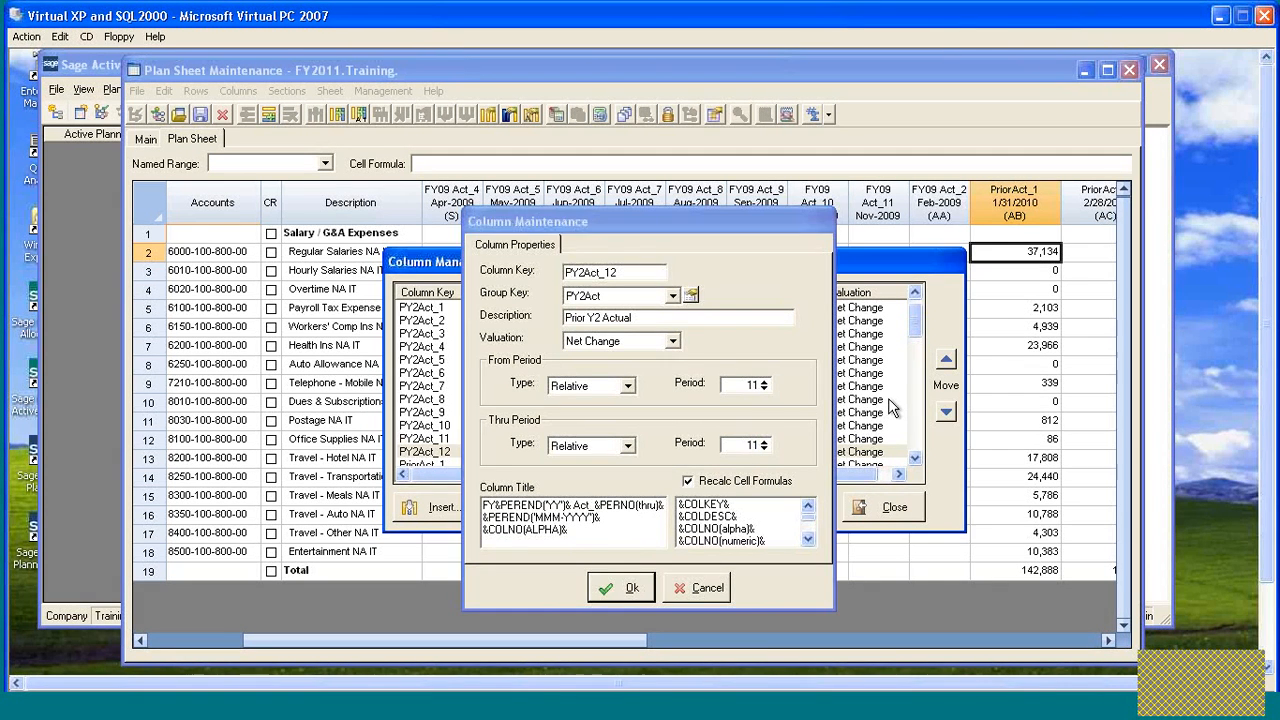
pyautogui.press('Return')
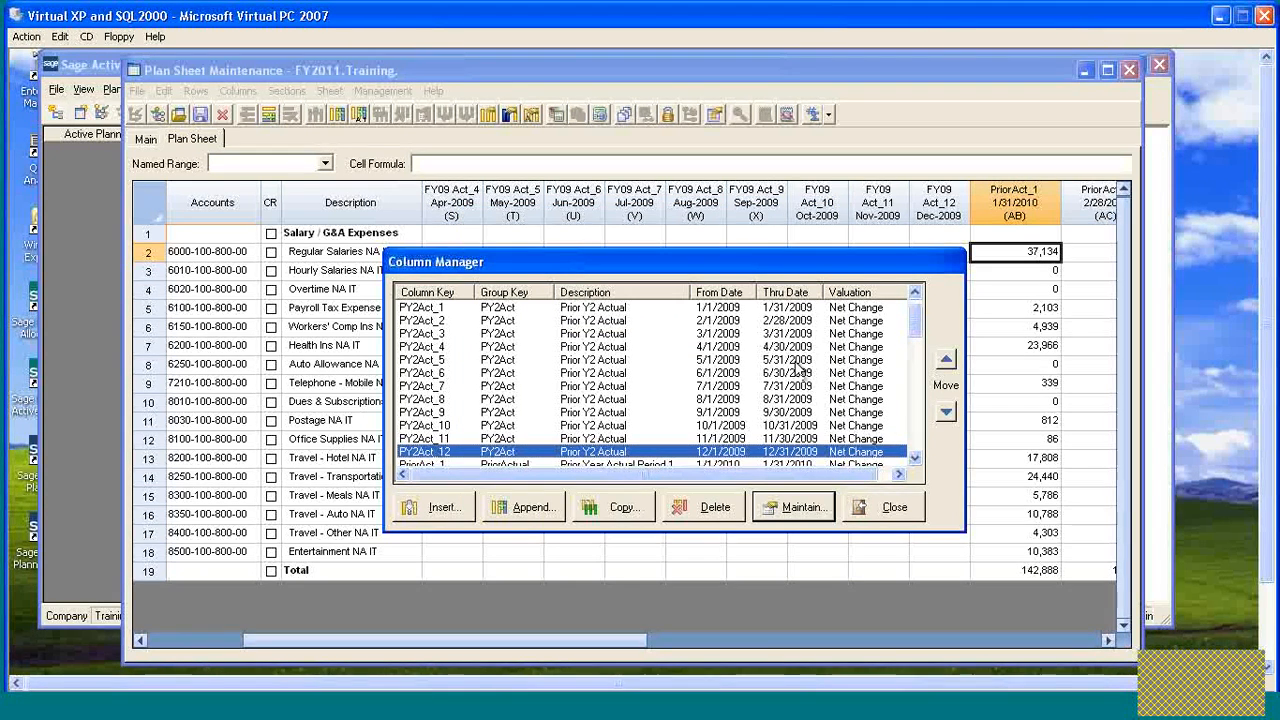
# - Move the Column Manager clear of the column headings to check the titles, and close it
pyautogui.moveTo(757, 278); pyautogui.dragTo(753, 306)
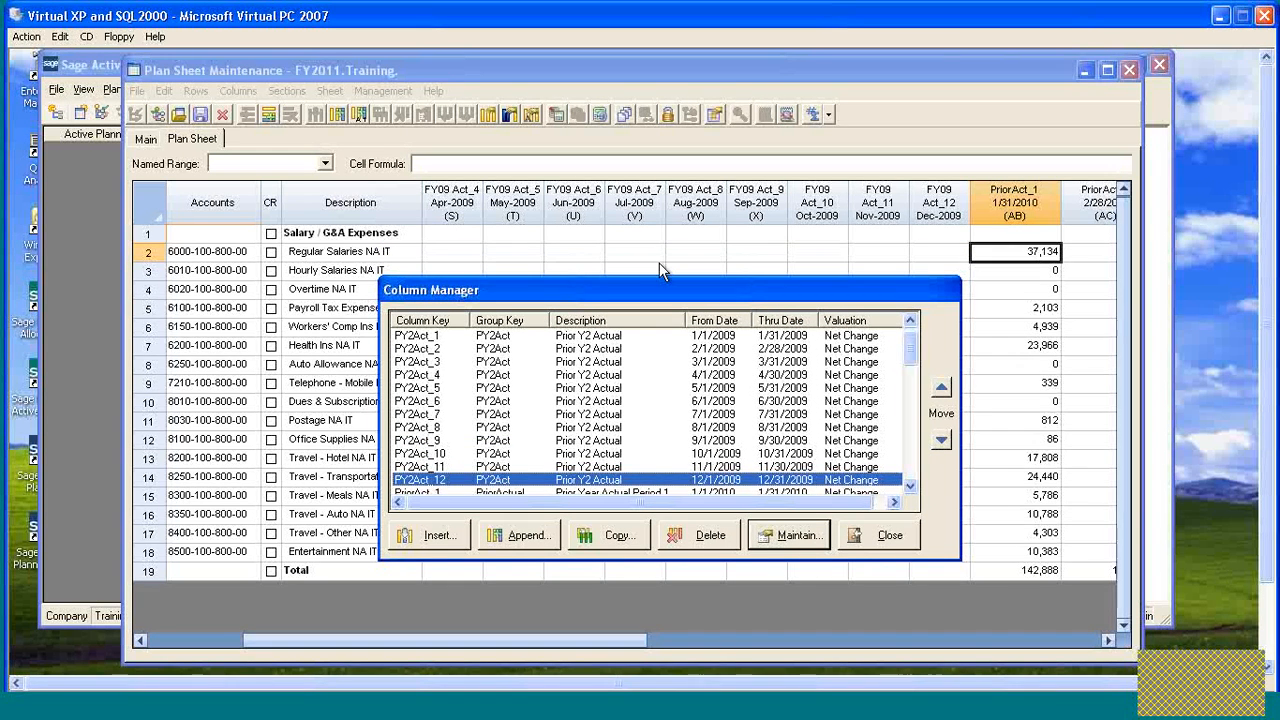
pyautogui.moveTo(857, 298)
pyautogui.mouseDown()
pyautogui.moveTo(882, 295)
pyautogui.moveTo(852, 285)
pyautogui.mouseUp()
pyautogui.click(886, 521)
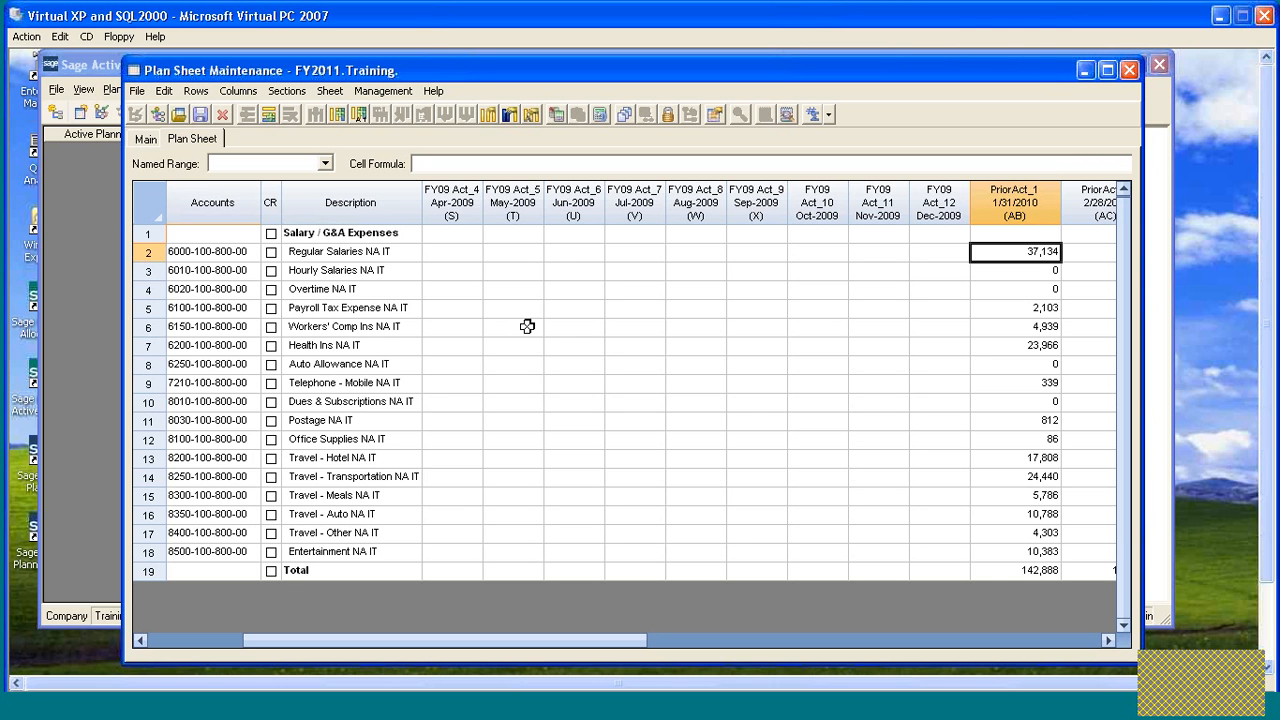
# - Set the PY2Act calculation of the Regular Salaries NA IT row to Source Net Change for all twelve columns
pyautogui.click(442, 256)
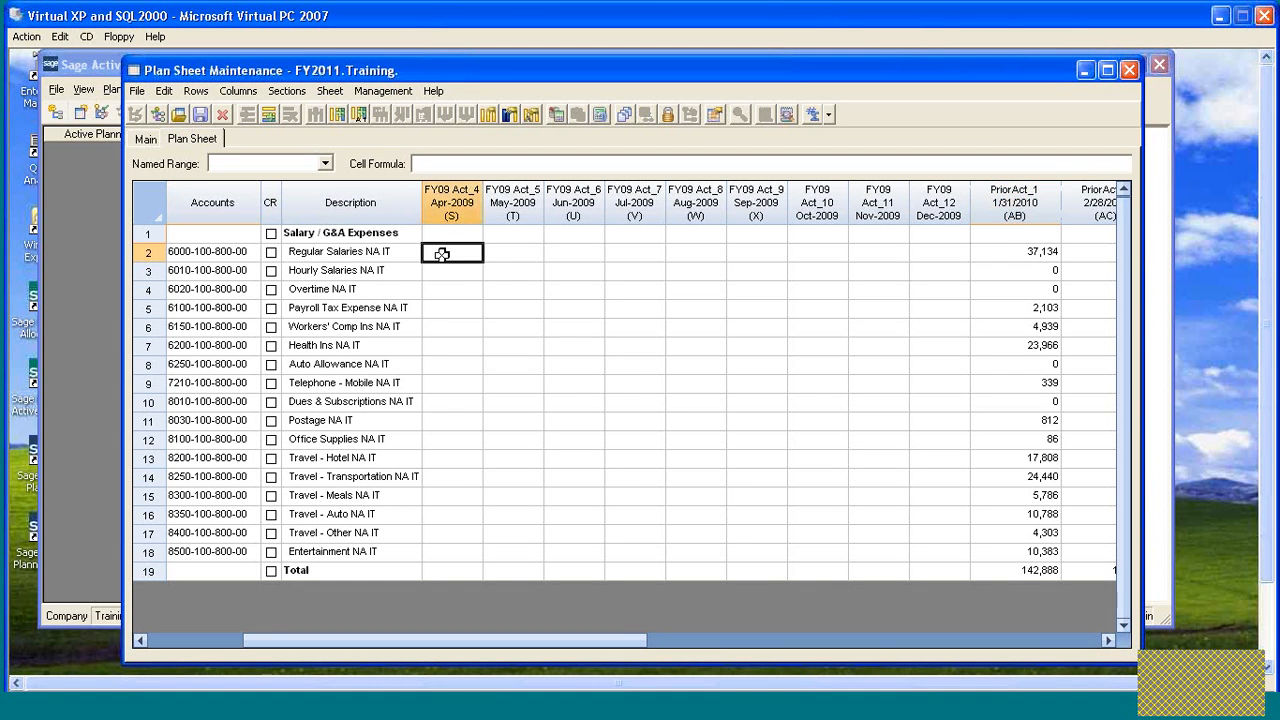
pyautogui.rightClick(464, 256)
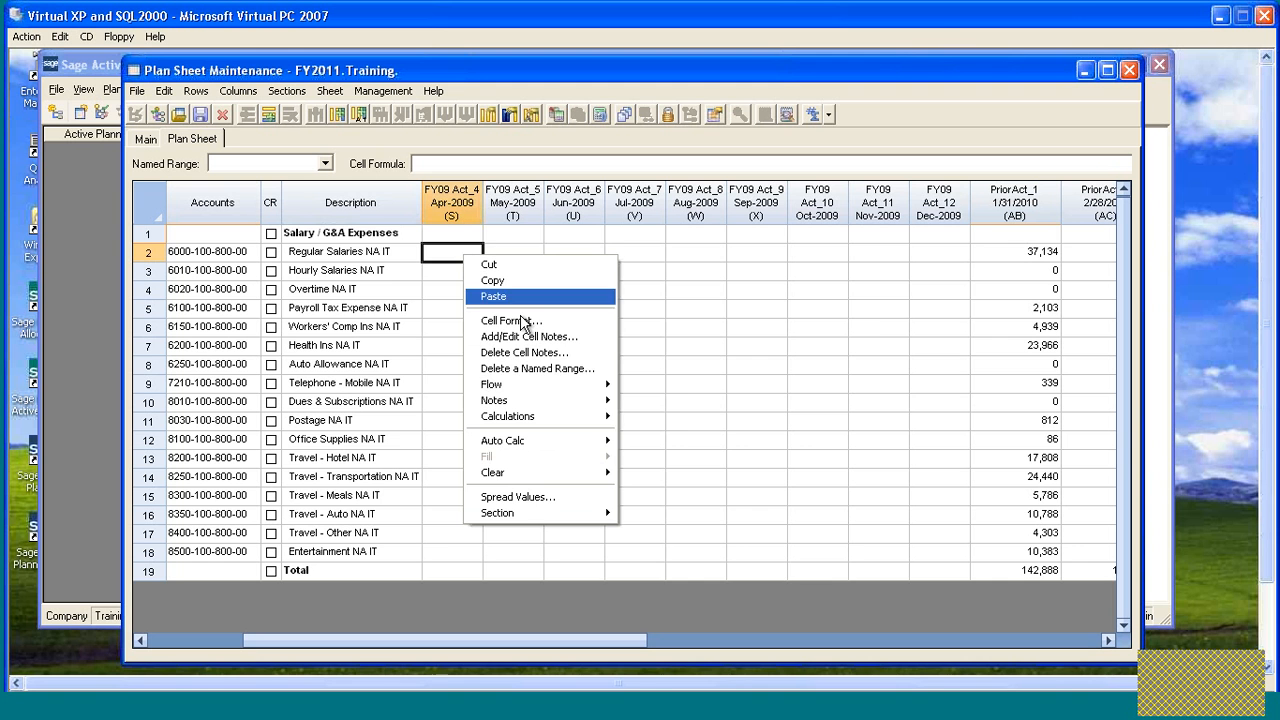
pyautogui.moveTo(551, 417)
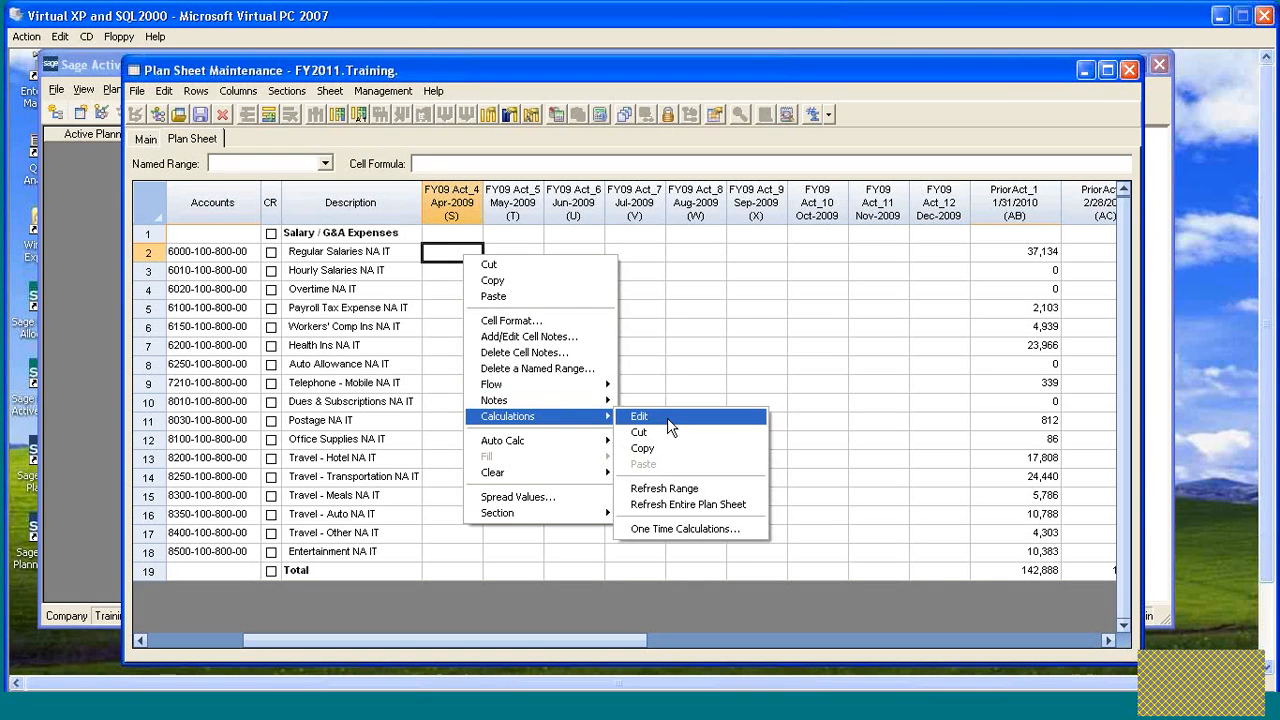
pyautogui.click(676, 420)
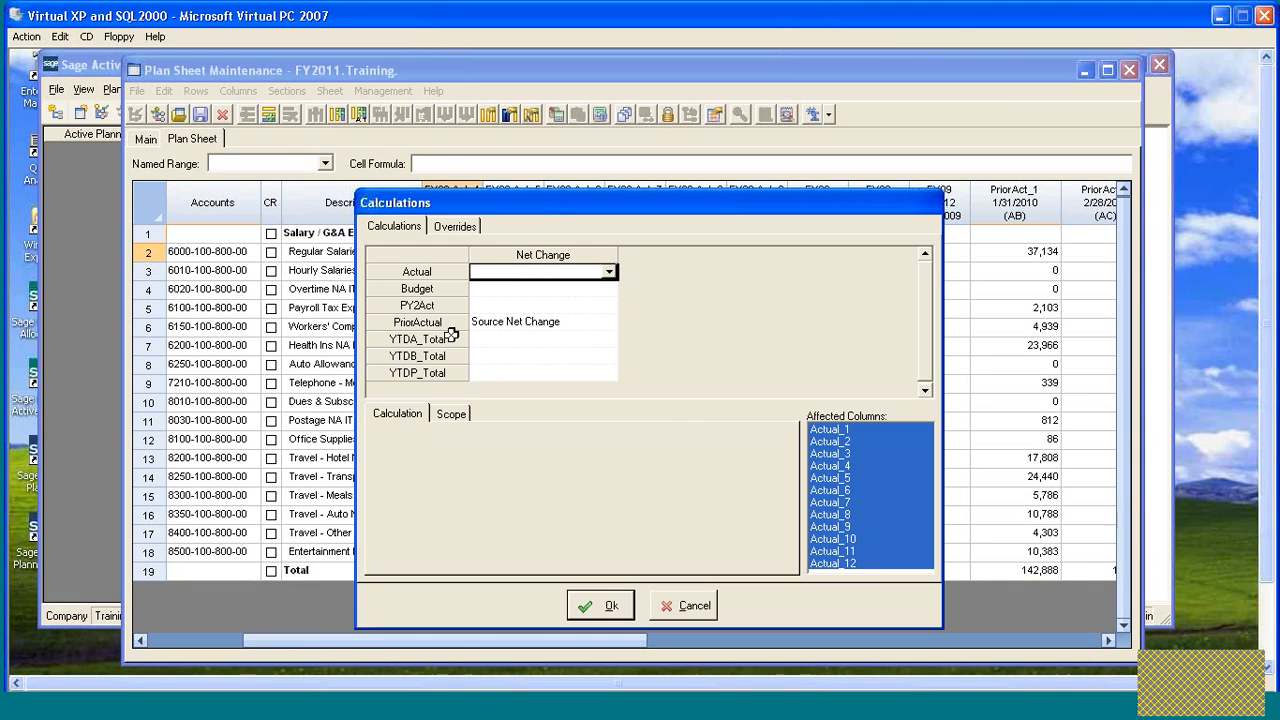
pyautogui.click(517, 306)
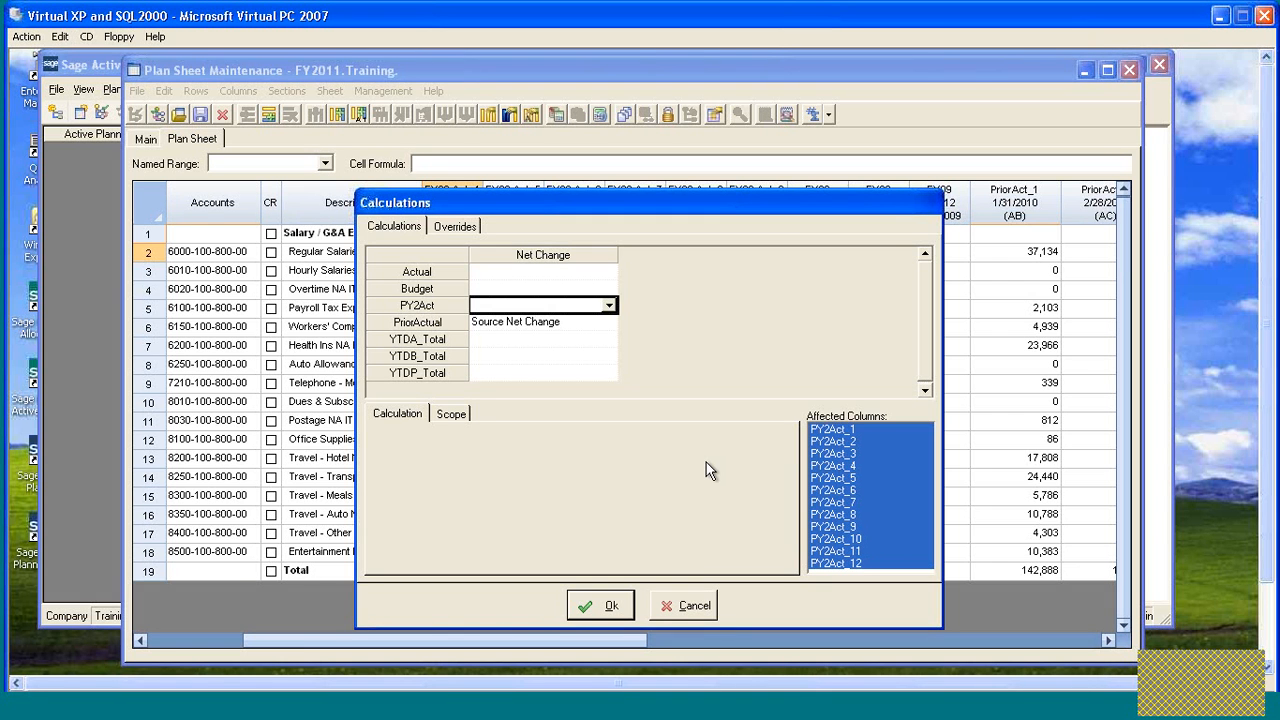
pyautogui.press('s')
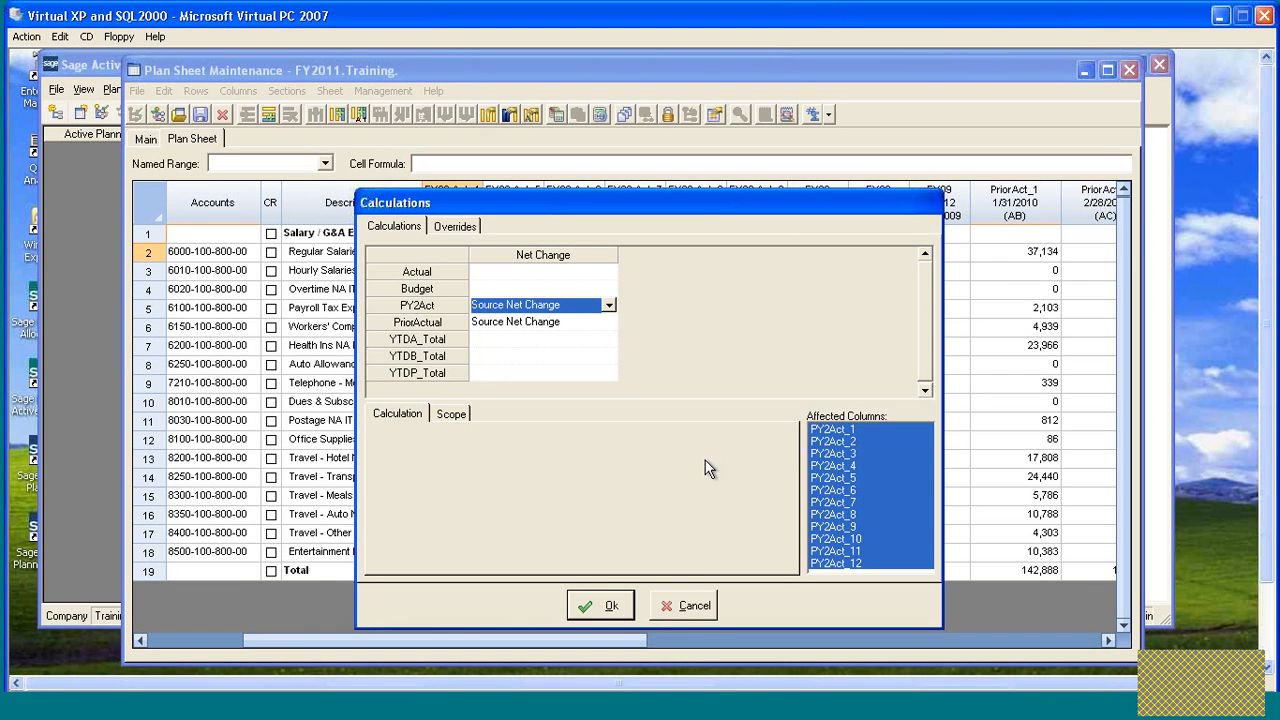
pyautogui.click(603, 606)
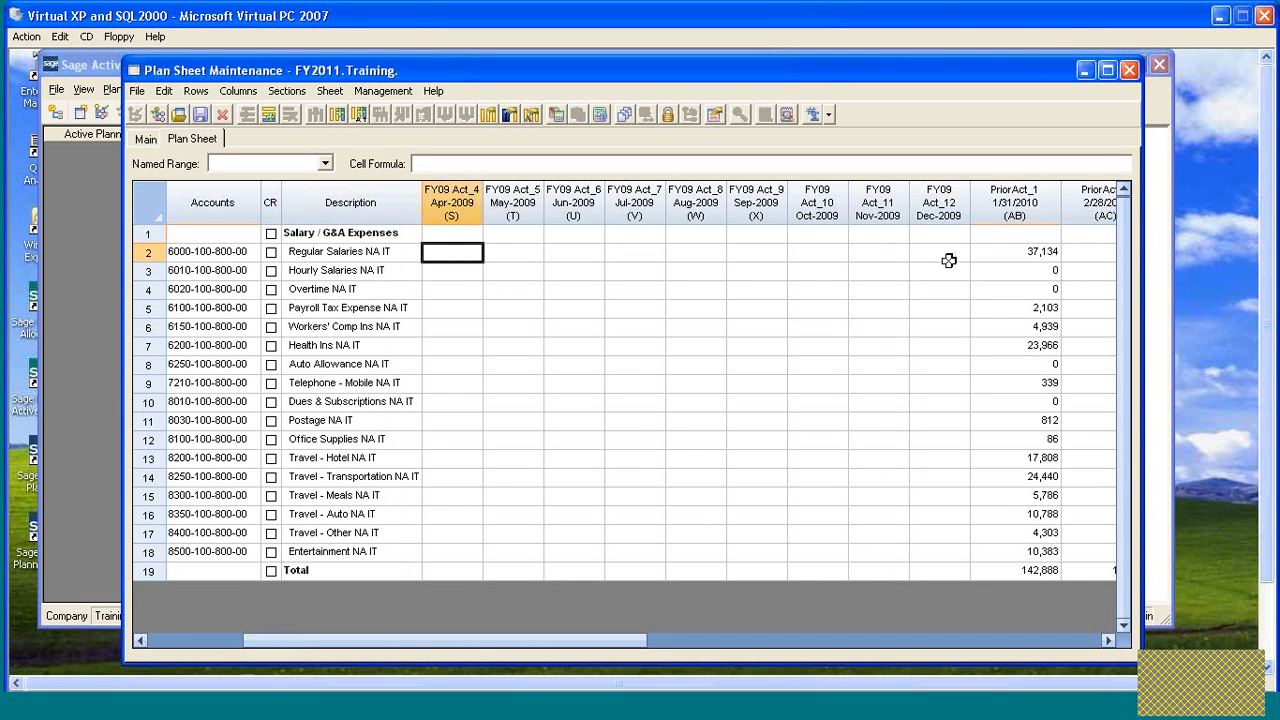
# - Refresh the calculations of the Regular Salaries NA IT row across columns FY09 Act_1 through FY09 Act_12
pyautogui.moveTo(940, 251); pyautogui.dragTo(441, 252)
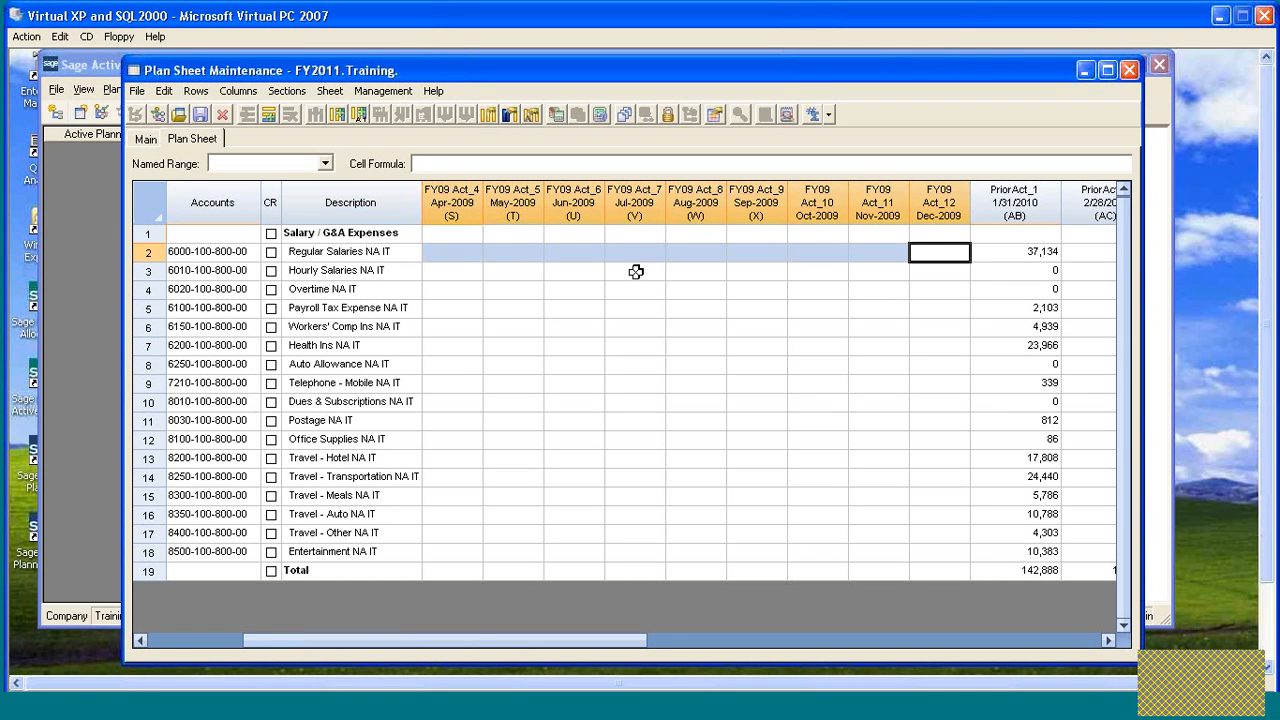
pyautogui.moveTo(585, 640); pyautogui.dragTo(489, 637)
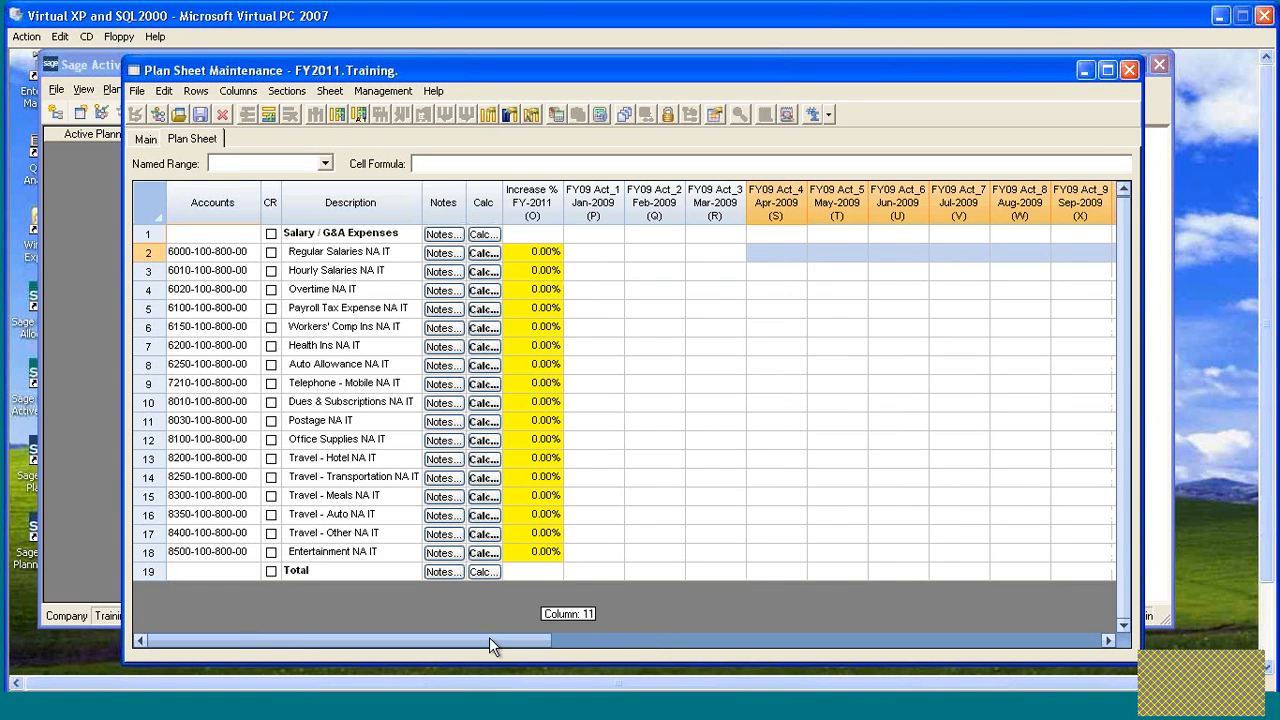
pyautogui.click(602, 256)
pyautogui.hotkey('shift', 'Right')
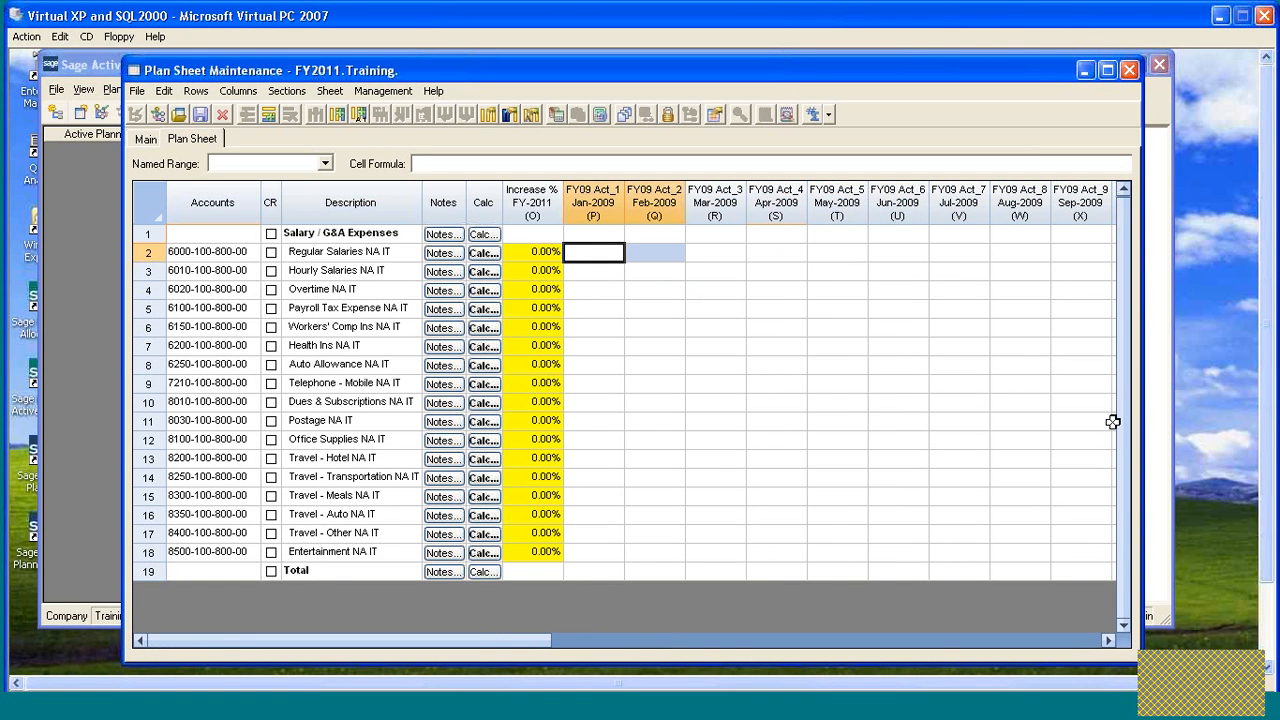
pyautogui.hotkey('shift', 'Right')
pyautogui.hotkey('shift', 'Right')
pyautogui.hotkey('shift', 'Right')
pyautogui.hotkey('shift', 'Right')
pyautogui.hotkey('shift', 'Right')
pyautogui.hotkey('shift', 'Right')
pyautogui.hotkey('shift', 'Right')
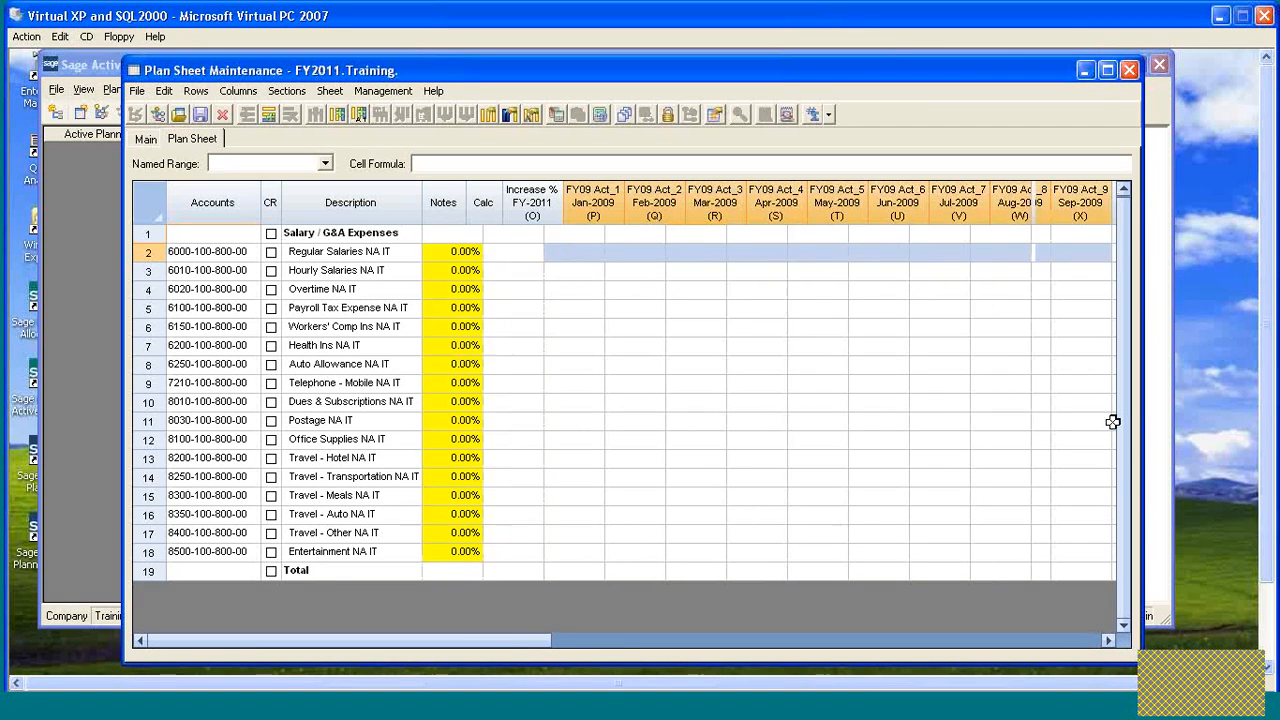
pyautogui.hotkey('shift', 'Right')
pyautogui.hotkey('shift', 'Right')
pyautogui.hotkey('shift', 'Right')
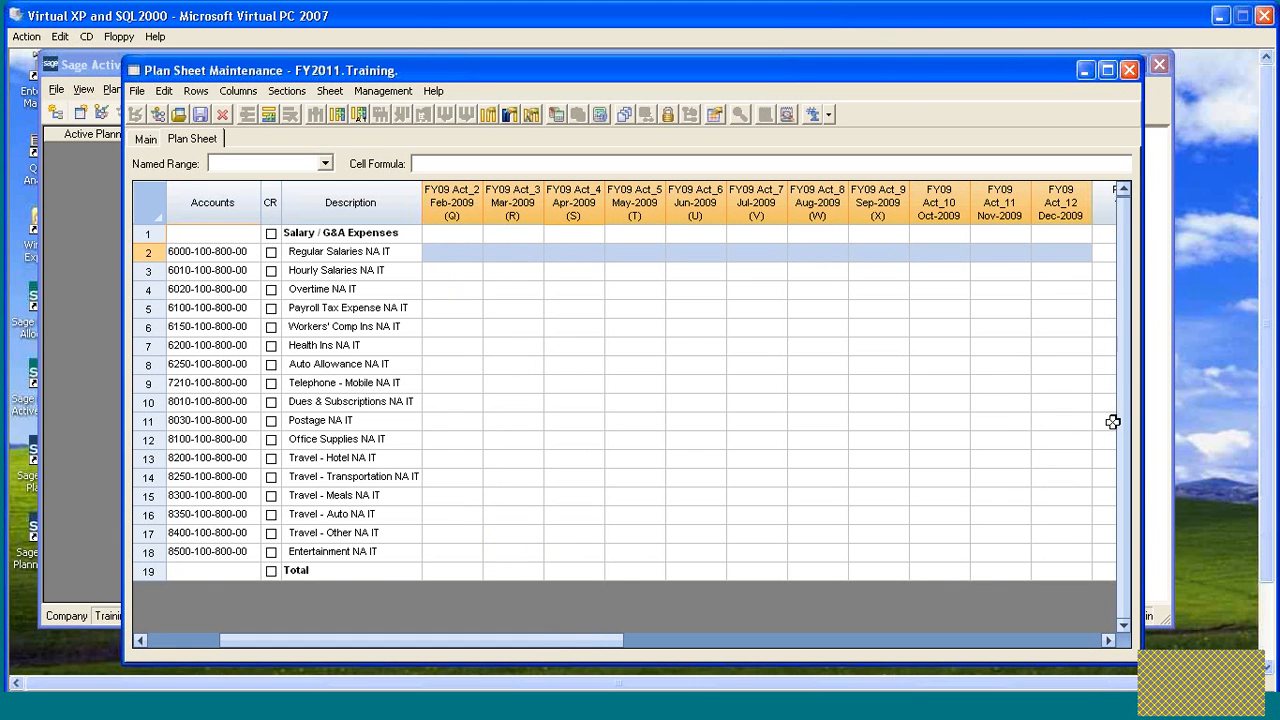
pyautogui.click(597, 115)
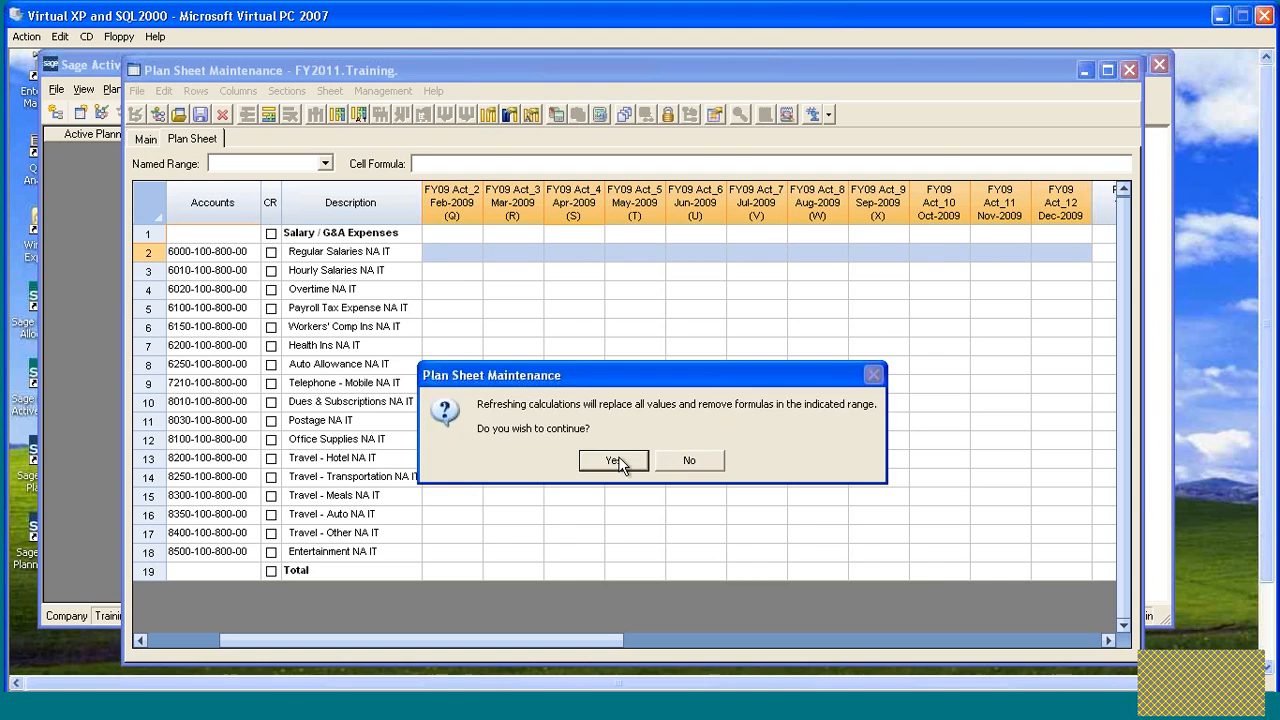
pyautogui.click(617, 461)
pyautogui.click(835, 566)
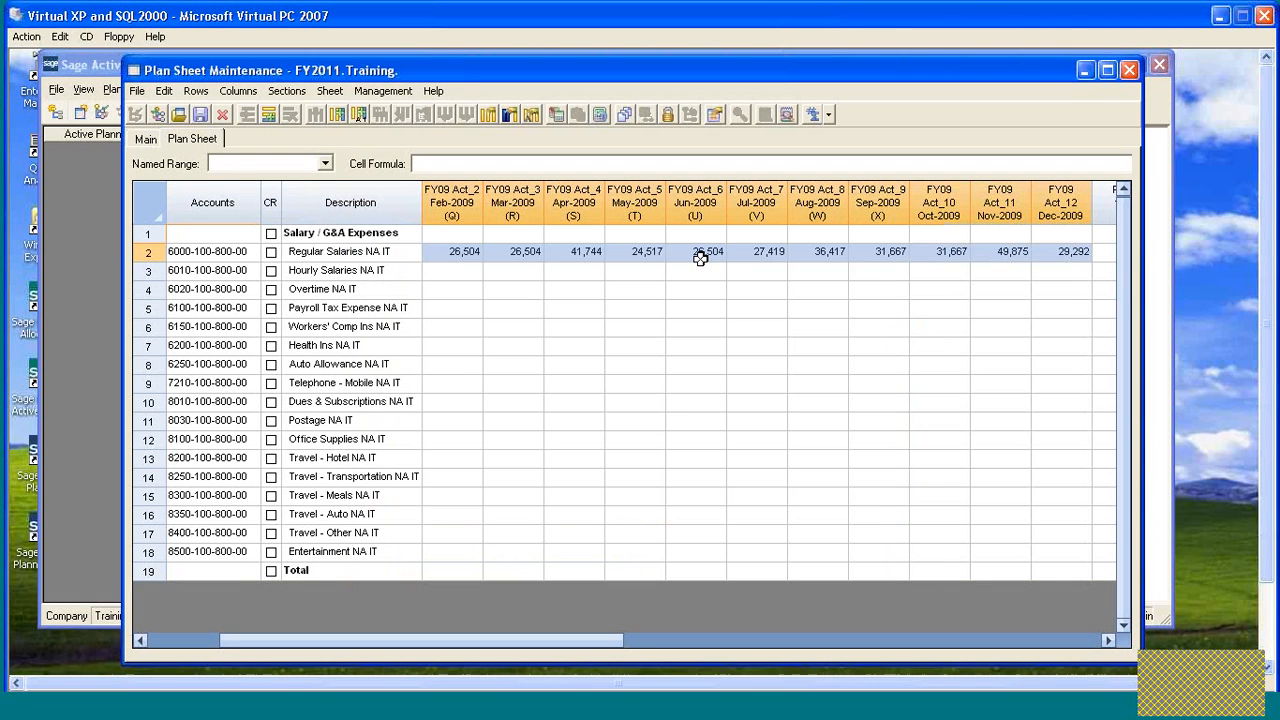
pyautogui.click(625, 251)
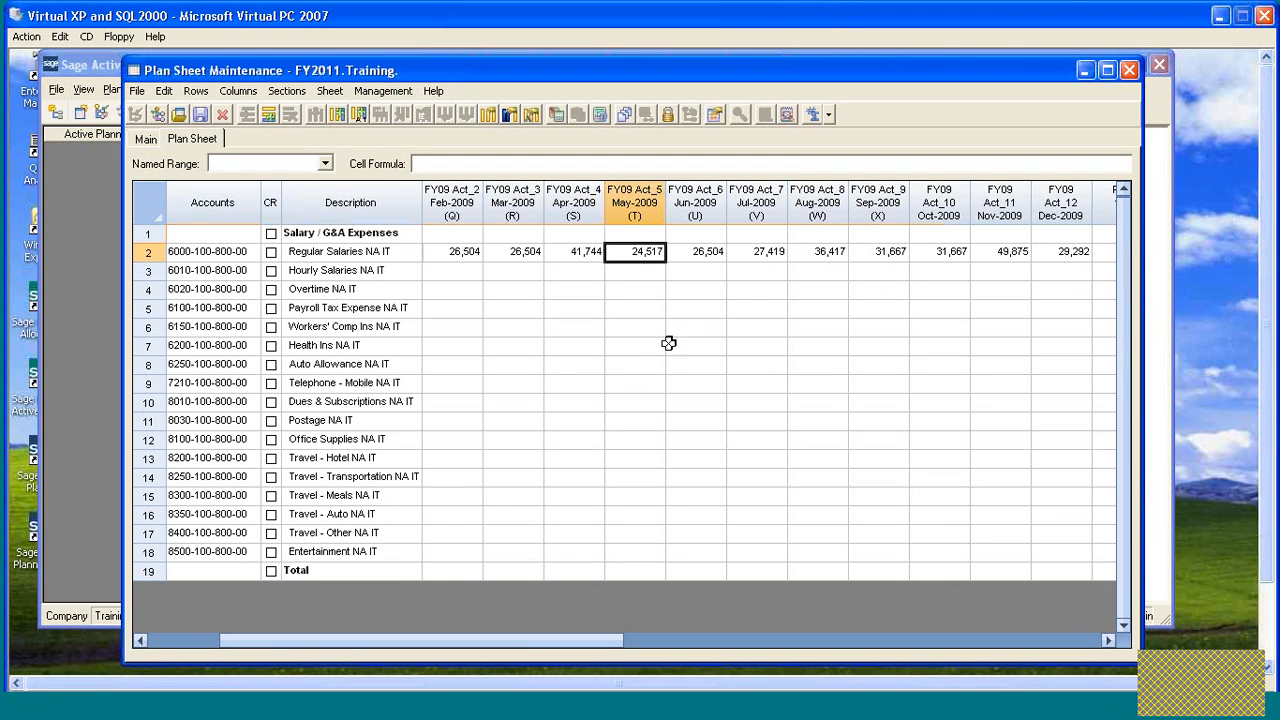
# - Delete the PY2Act_1 column from the plan sheet through the Column Manager
pyautogui.click(526, 273)
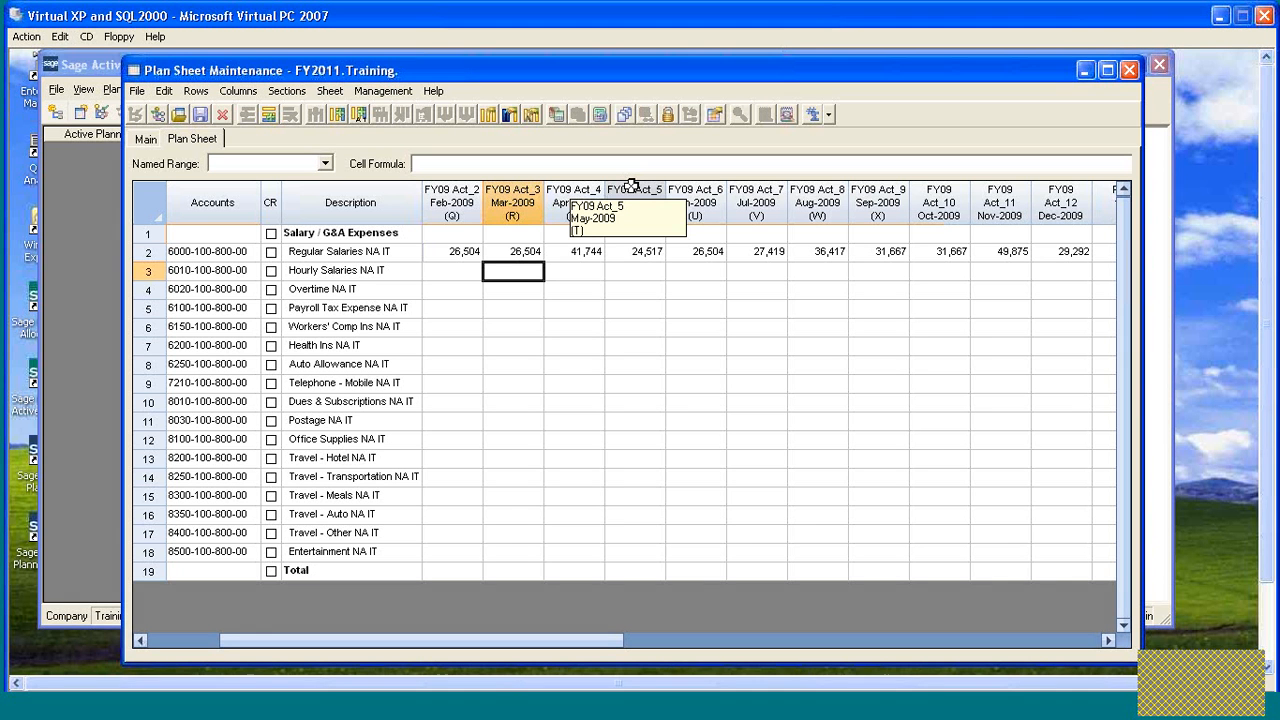
pyautogui.click(507, 115)
pyautogui.moveTo(665, 289); pyautogui.dragTo(709, 275)
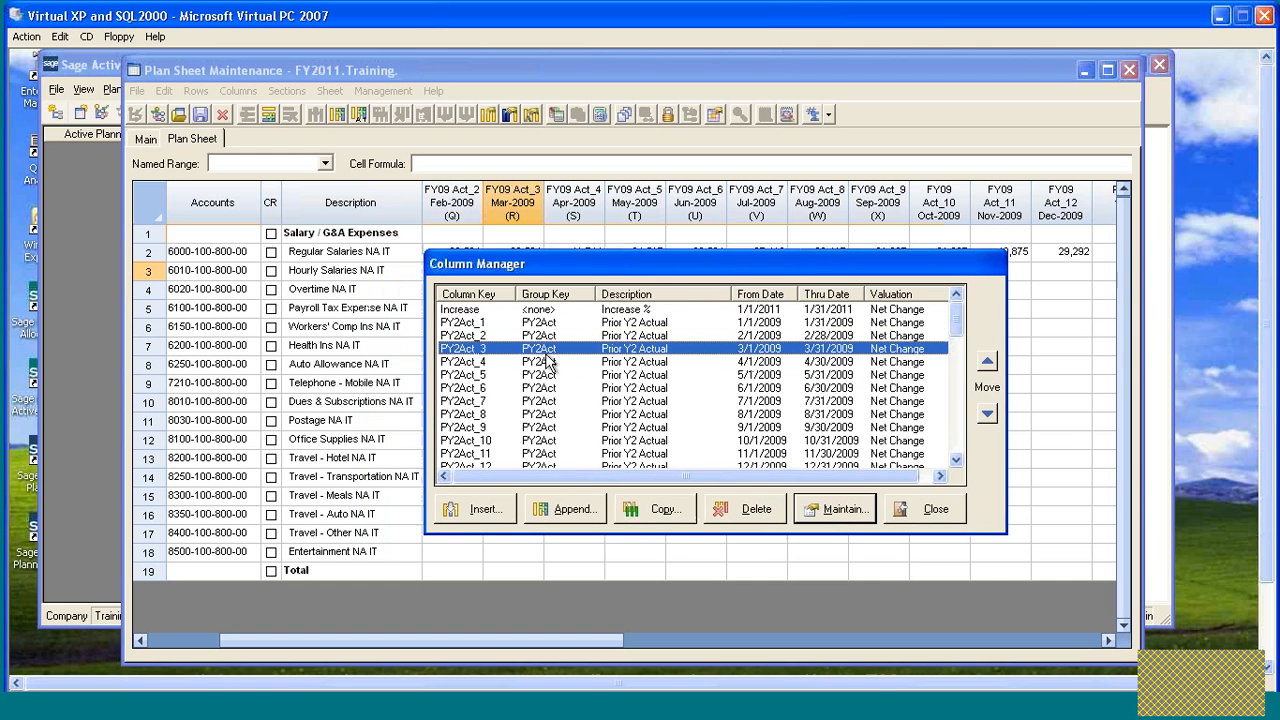
pyautogui.click(482, 326)
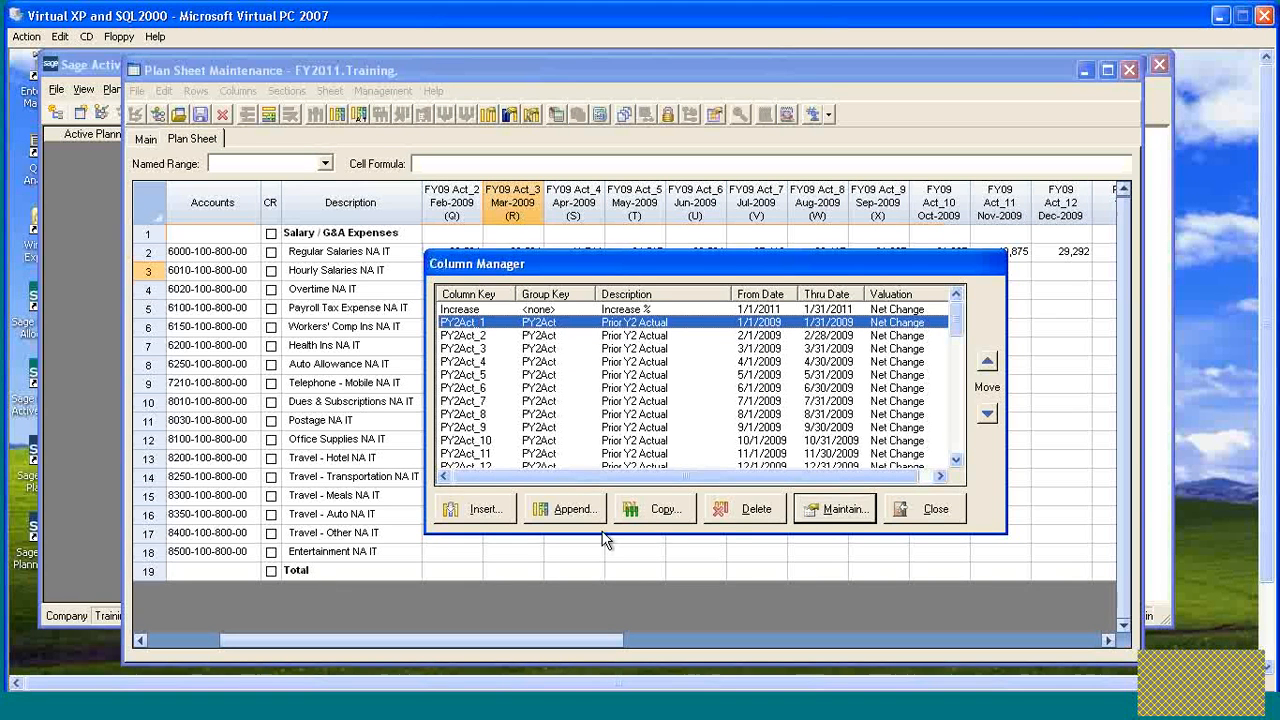
pyautogui.click(731, 514)
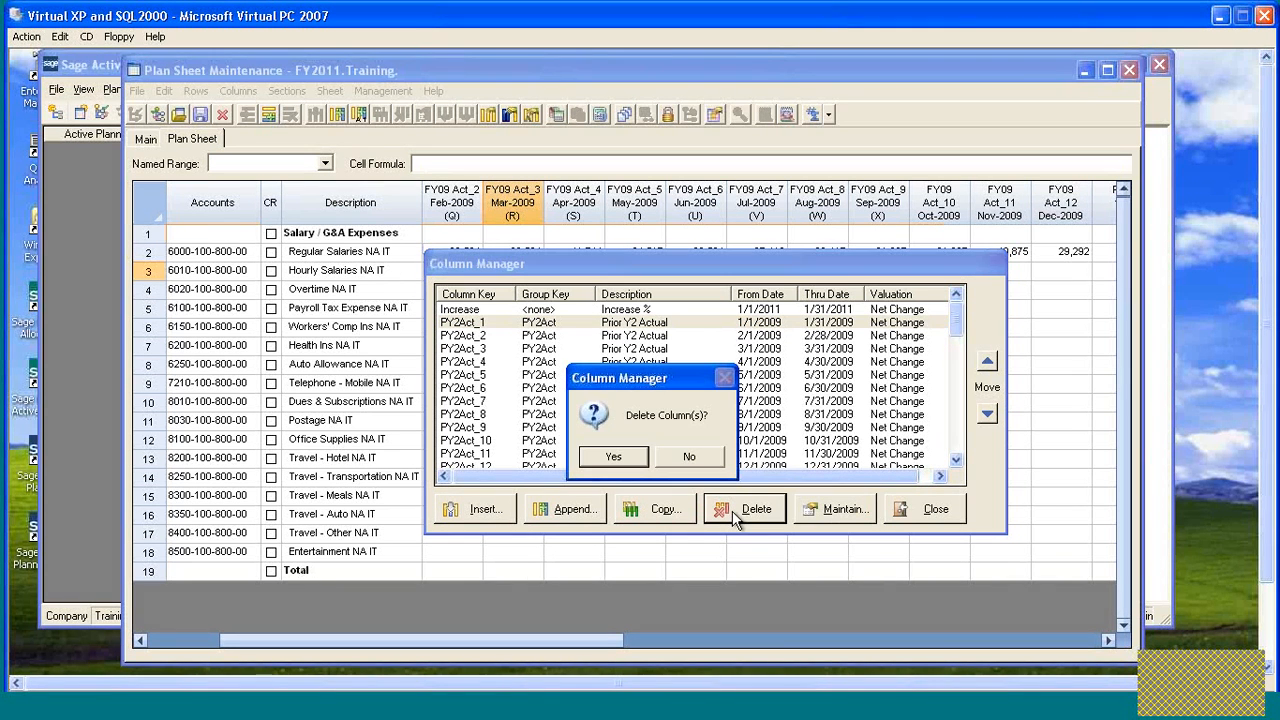
pyautogui.click(612, 456)
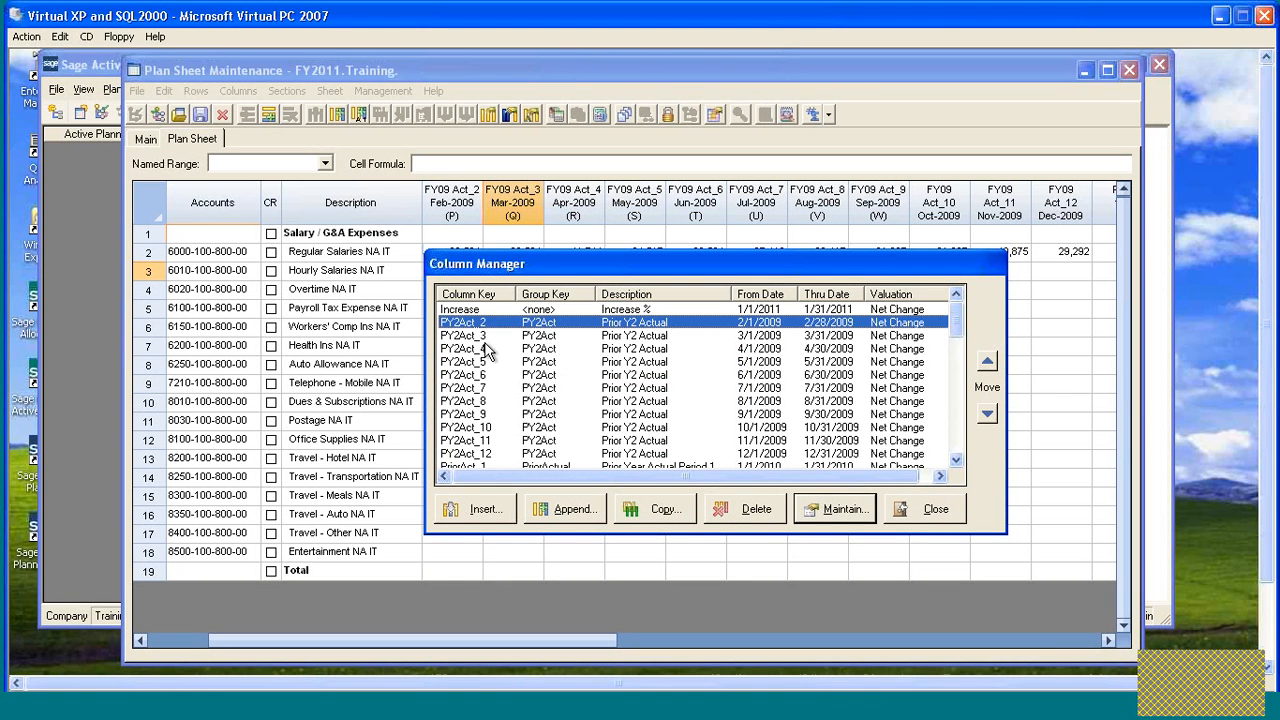
# - Delete the columns PY2Act_2 through PY2Act_5 together and close the Column Manager
pyautogui.keyDown('shift'); pyautogui.click(483, 364); pyautogui.keyUp('shift')
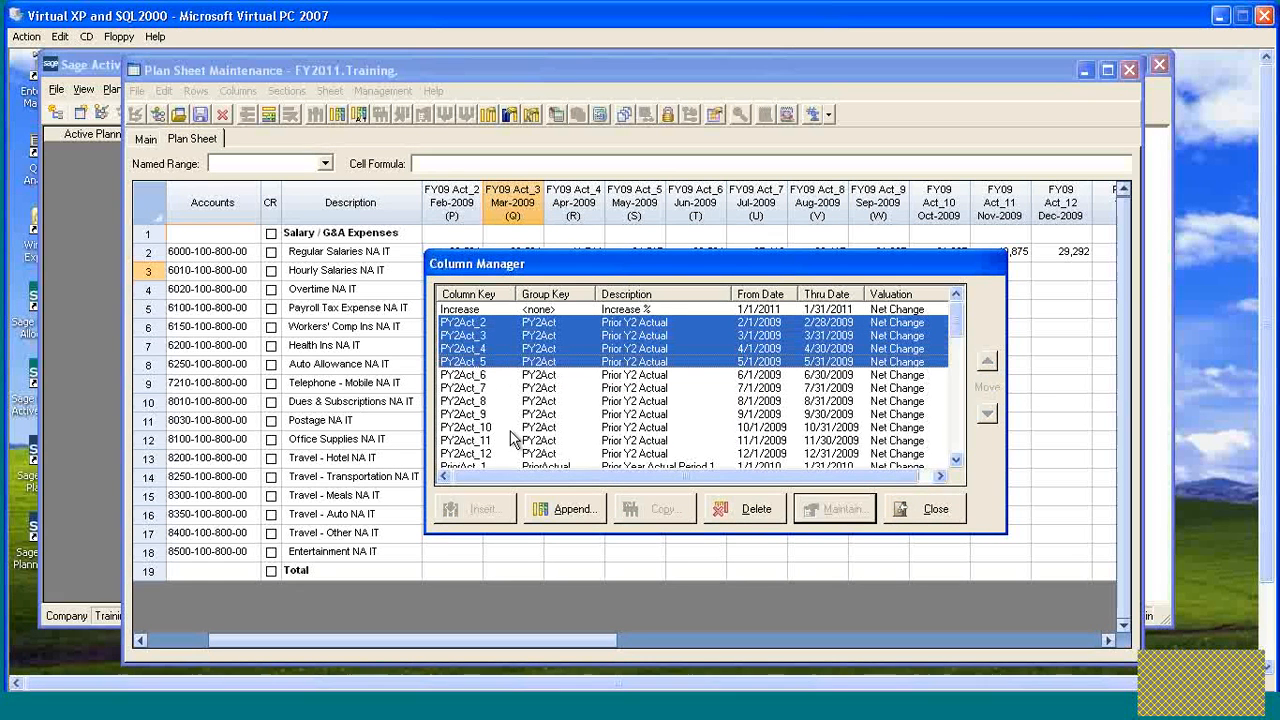
pyautogui.click(722, 511)
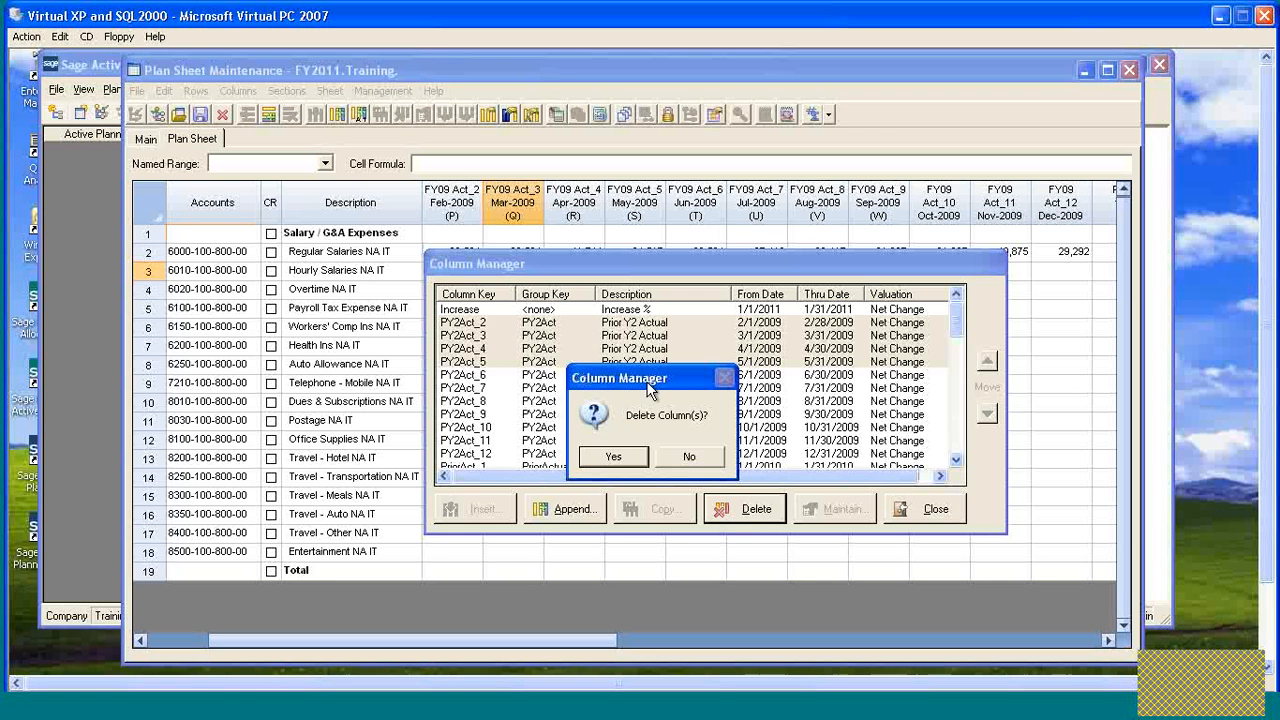
pyautogui.moveTo(650, 381); pyautogui.dragTo(691, 364)
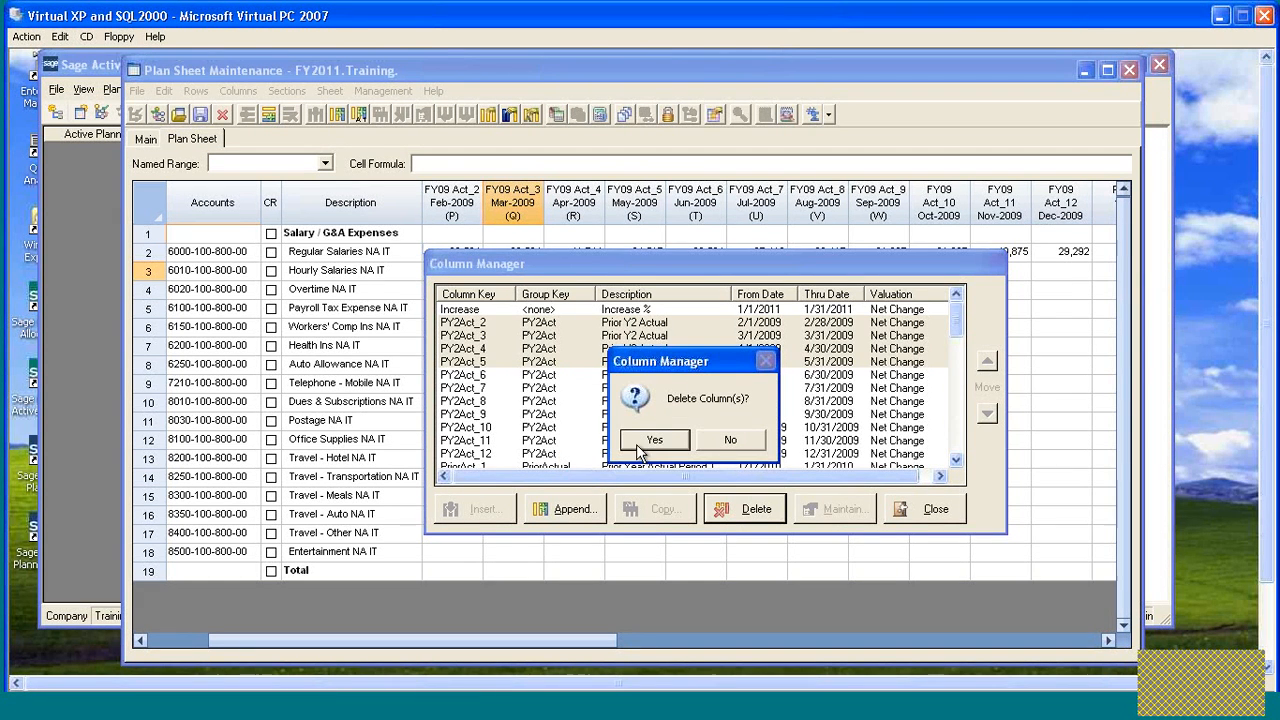
pyautogui.click(654, 441)
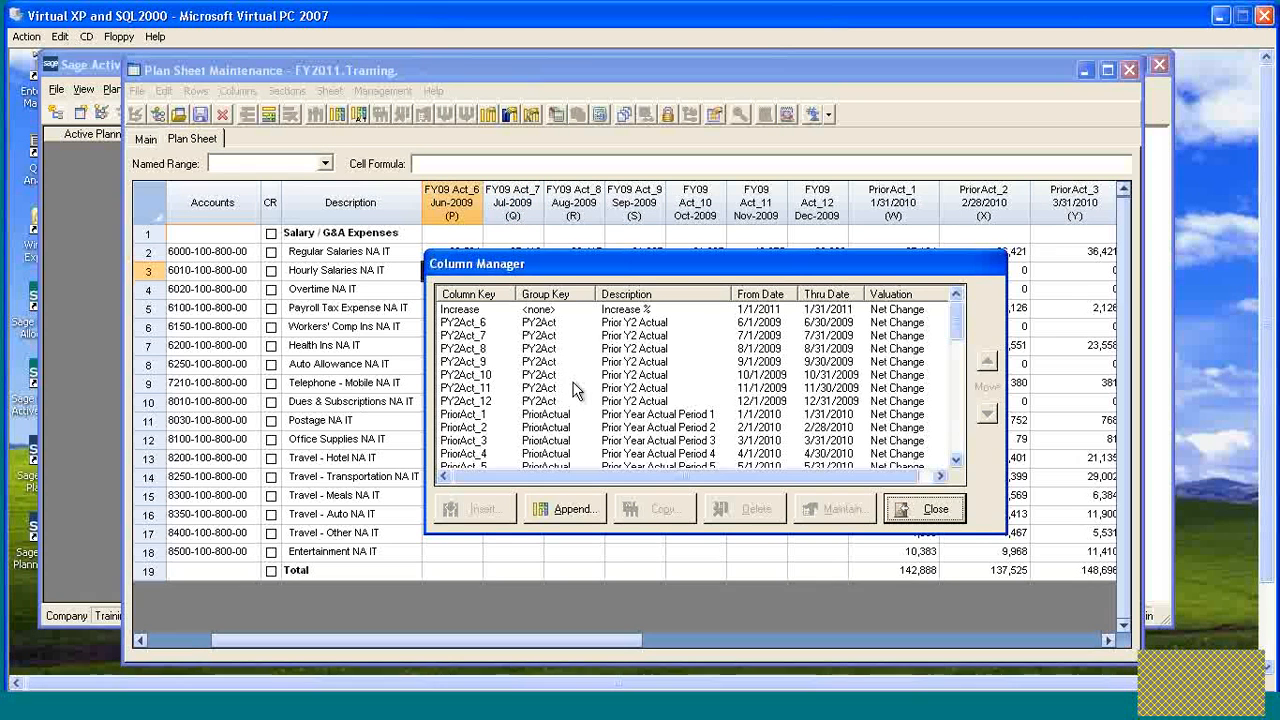
pyautogui.click(935, 515)
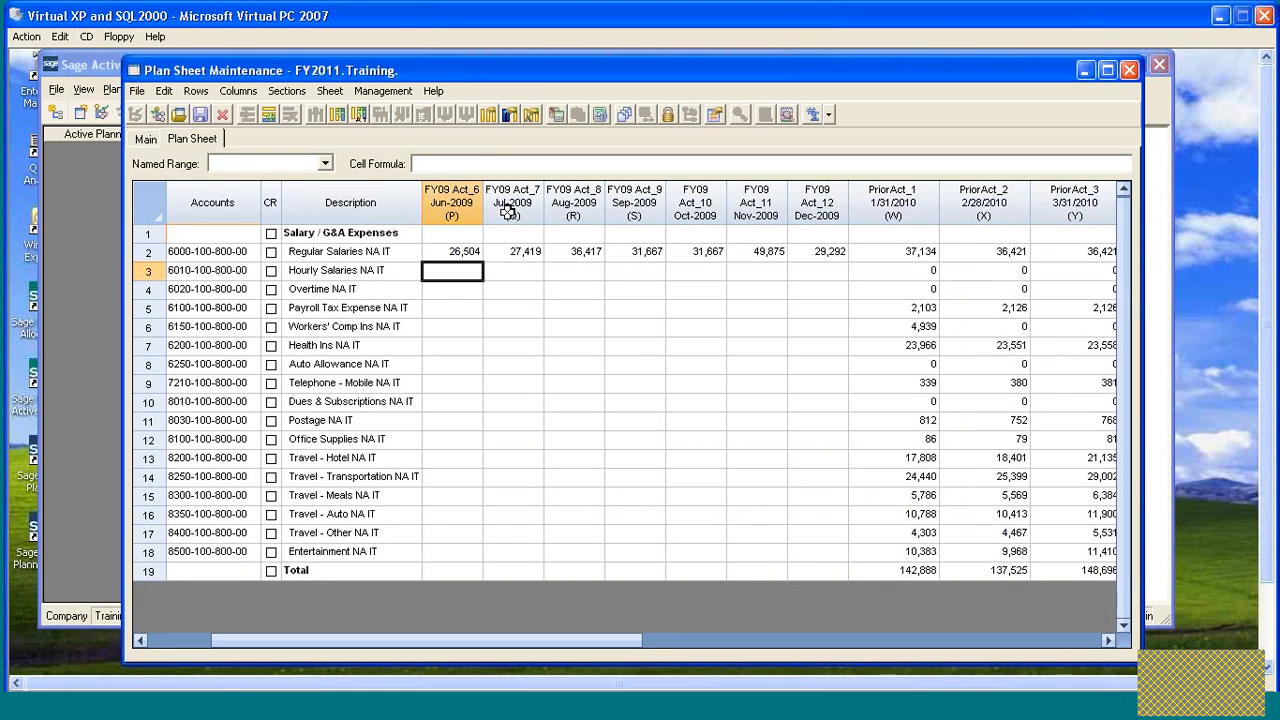
# - Delete the PY2Act group along with its assigned columns, and close the Group Manager
pyautogui.click(509, 111)
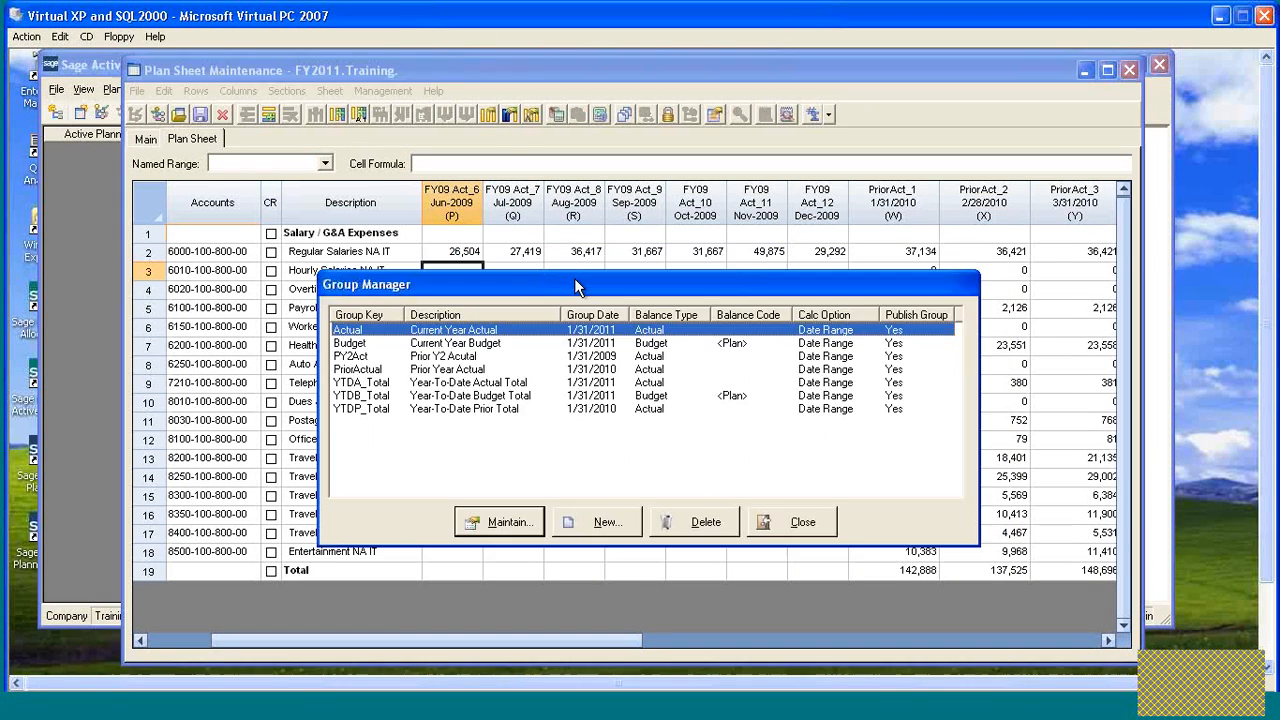
pyautogui.moveTo(574, 278); pyautogui.dragTo(596, 224)
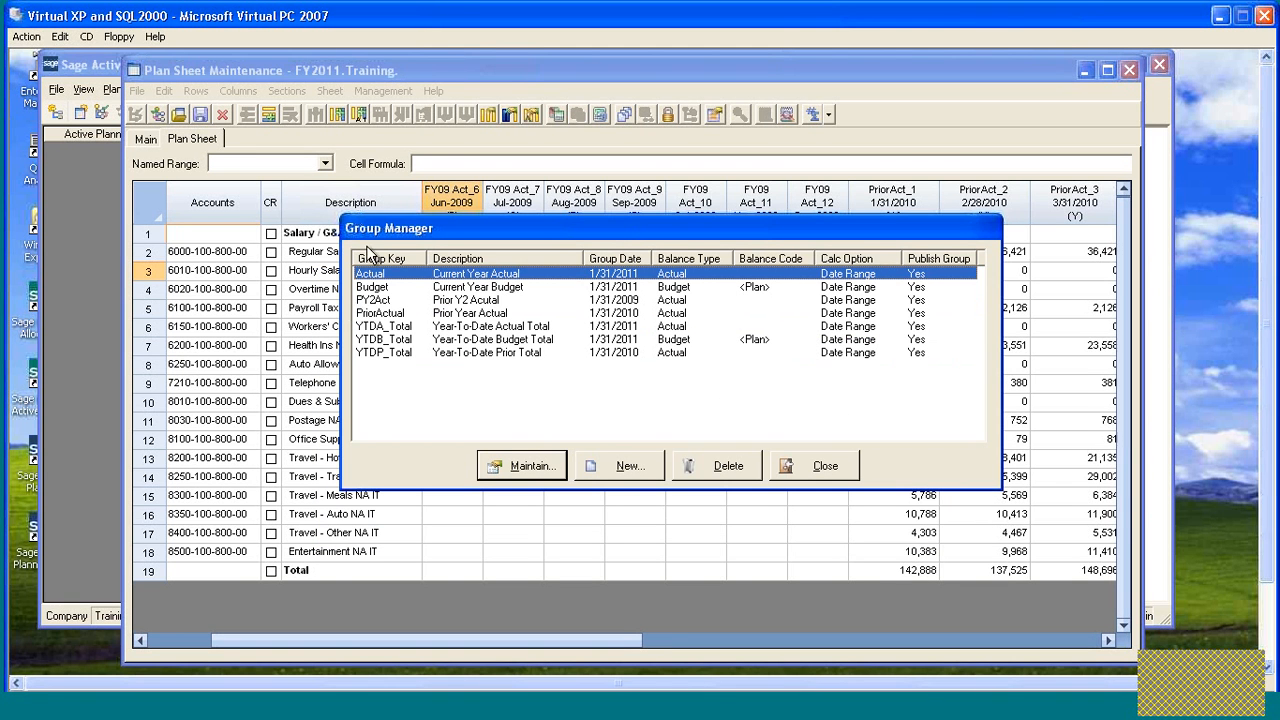
pyautogui.click(377, 303)
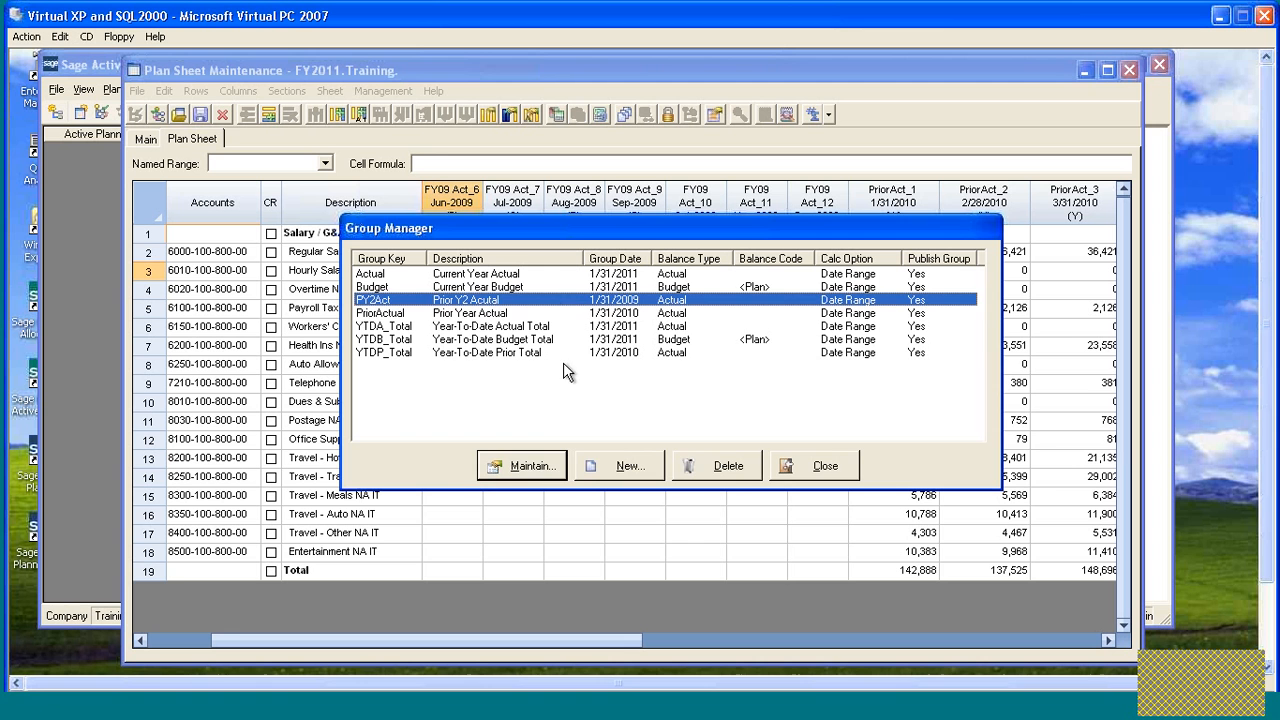
pyautogui.click(720, 465)
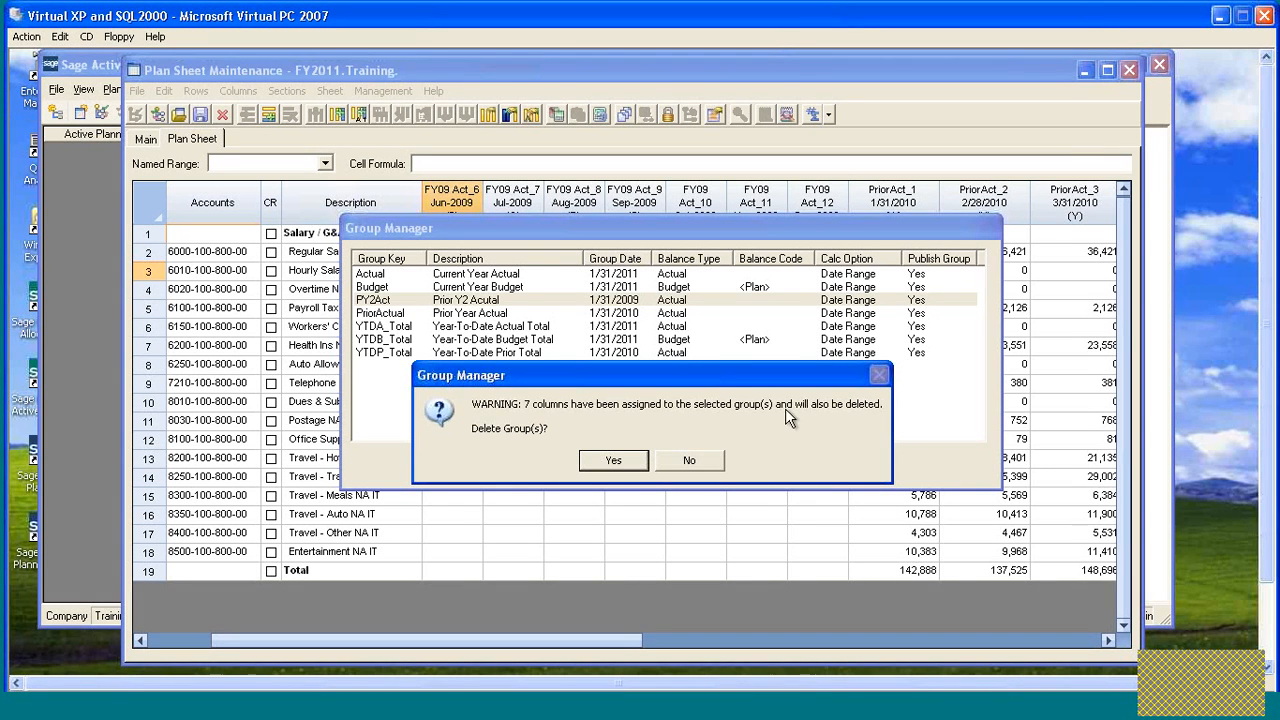
pyautogui.click(614, 461)
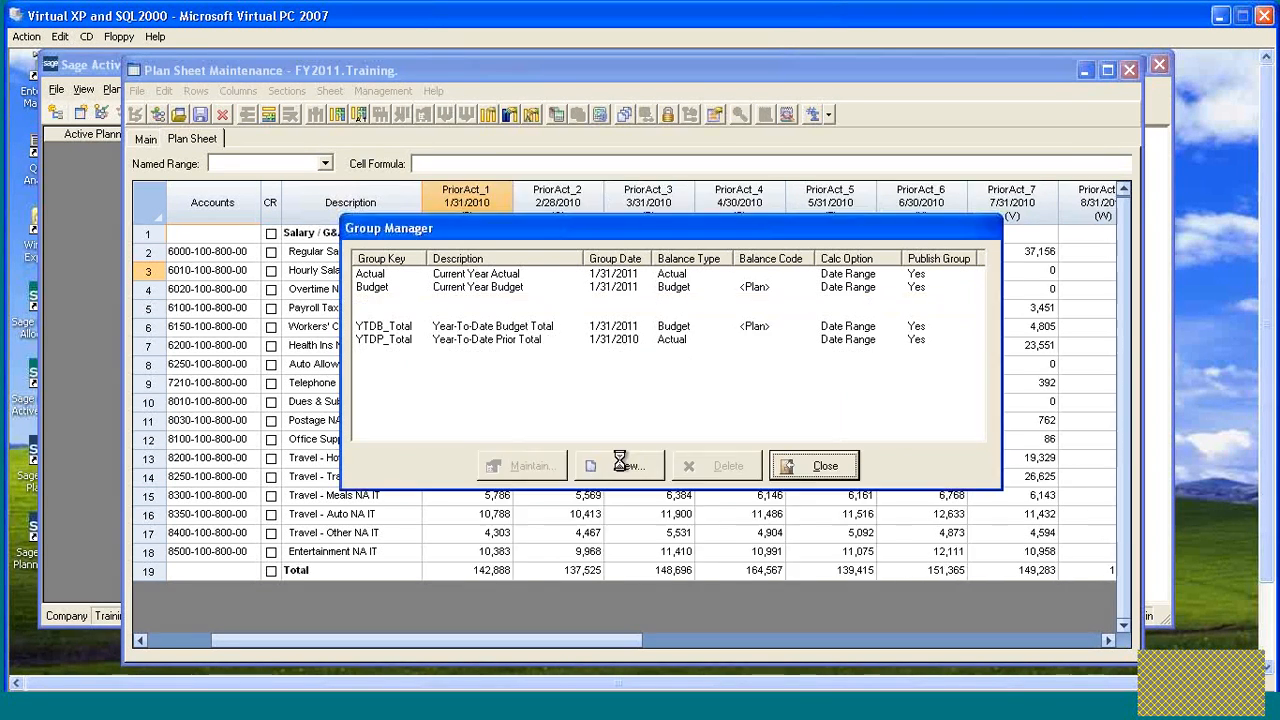
pyautogui.click(820, 470)
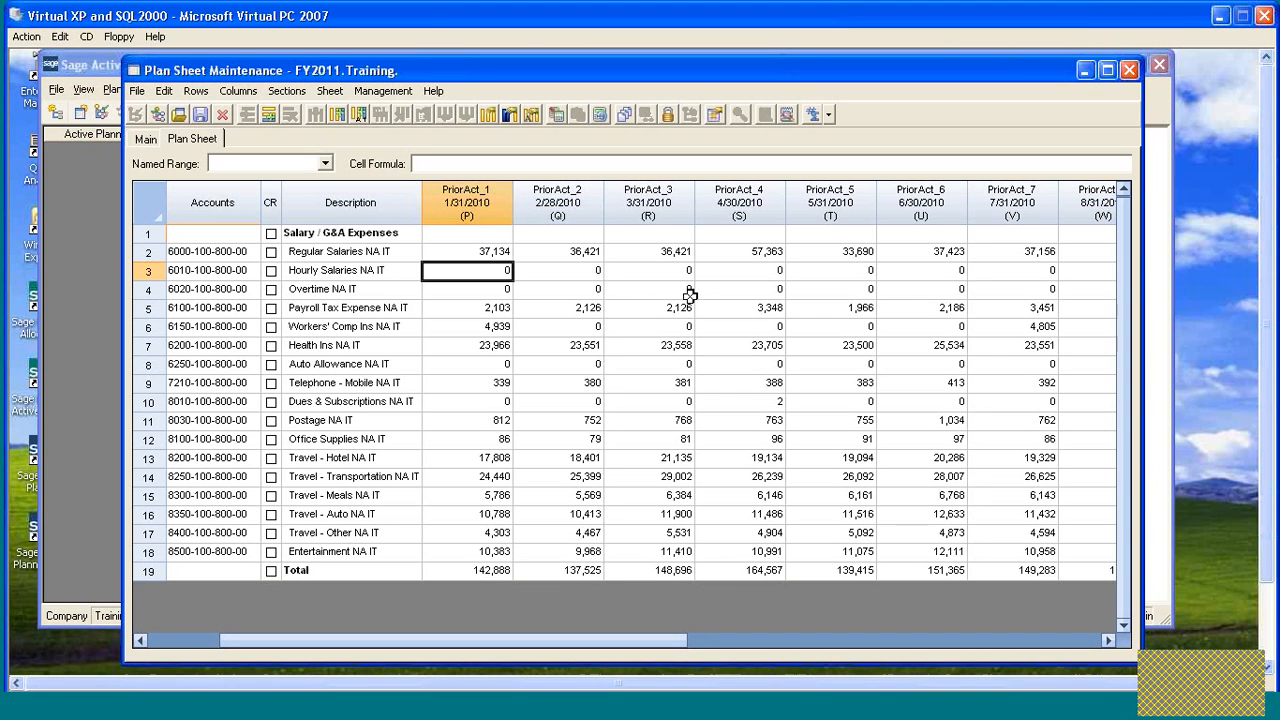
# - Examine the prior-year actual amounts of the Regular Salaries NA IT and Payroll Tax Expense NA IT rows in the first PriorAct columns
pyautogui.moveTo(402, 642); pyautogui.dragTo(262, 648)
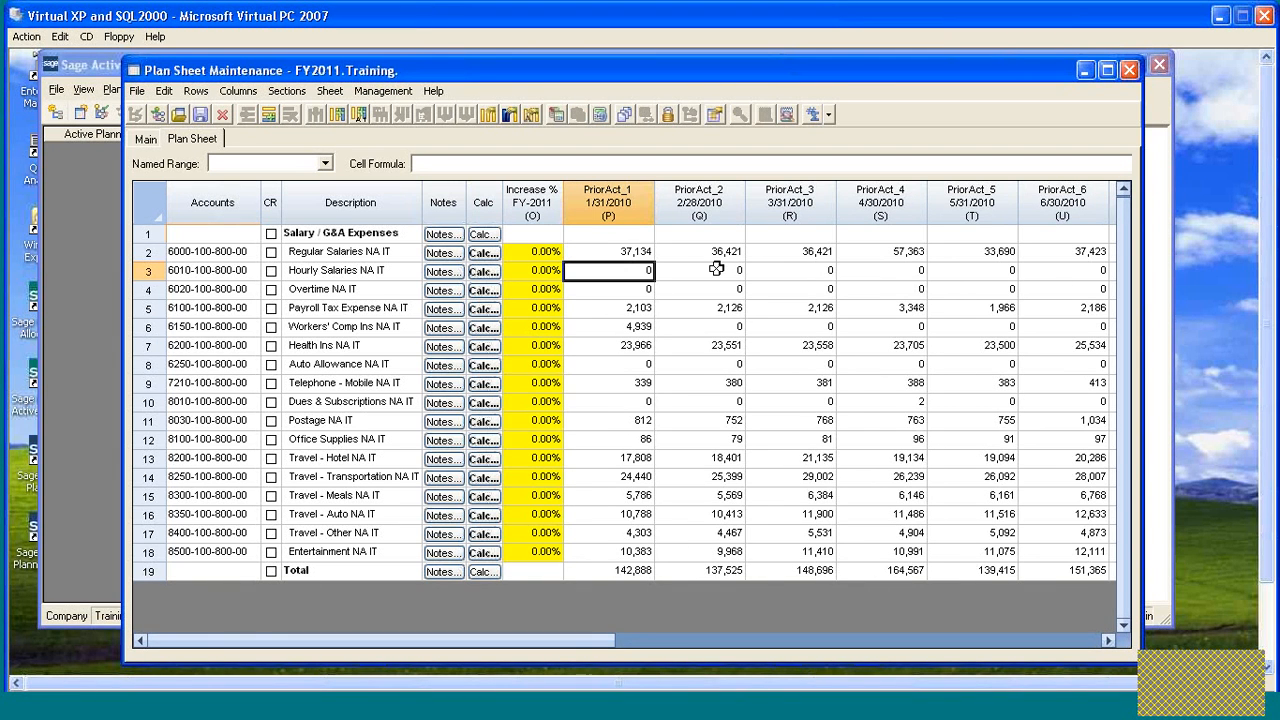
pyautogui.click(628, 251)
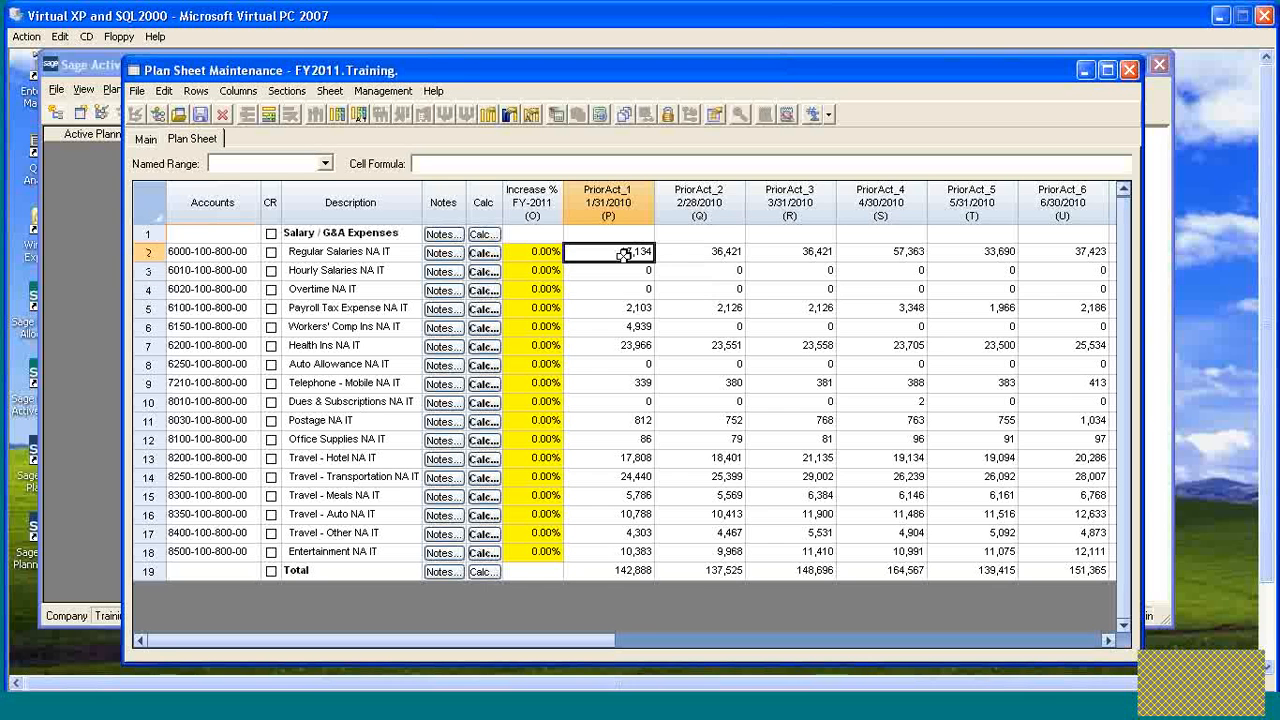
pyautogui.click(733, 252)
pyautogui.click(805, 253)
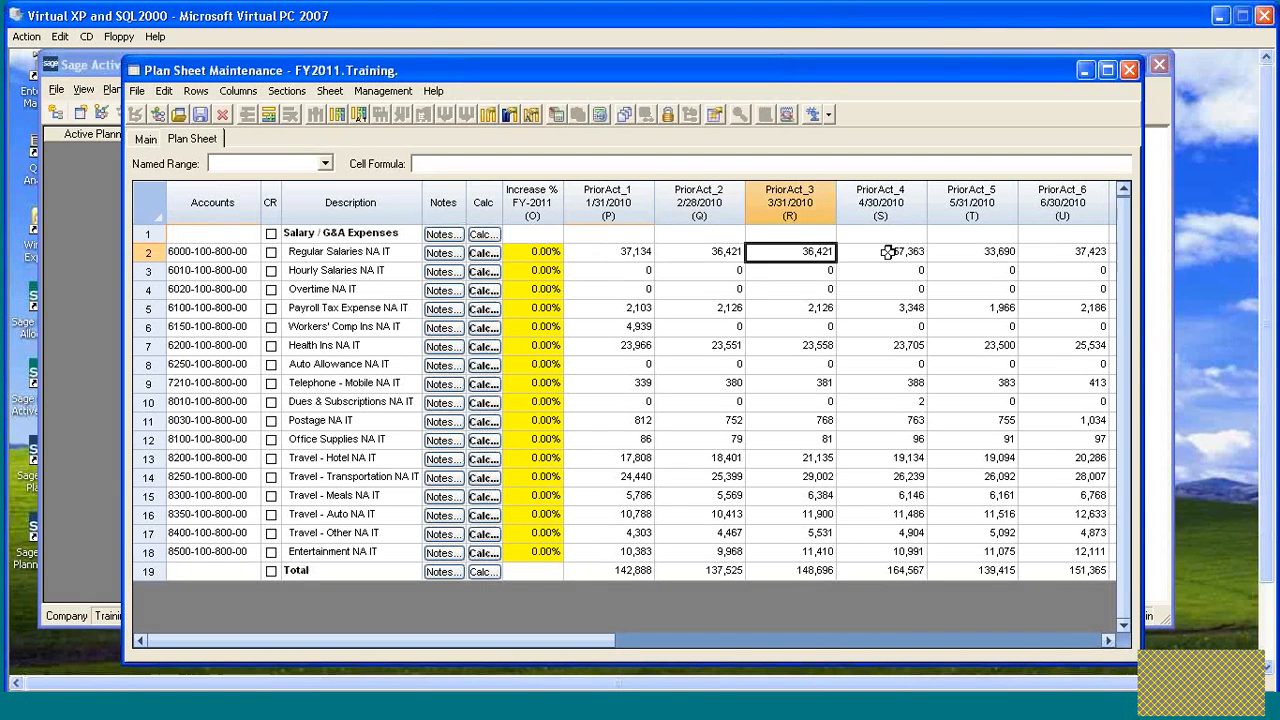
pyautogui.click(900, 308)
pyautogui.click(820, 308)
pyautogui.click(705, 307)
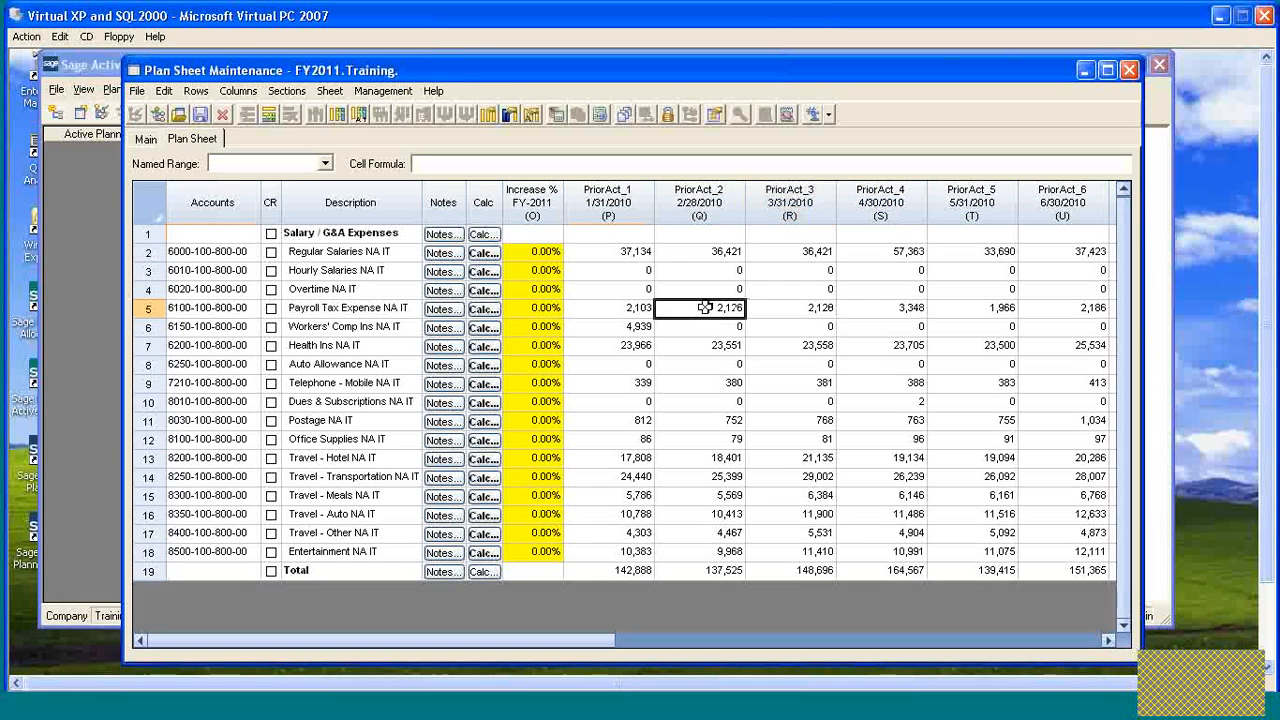
pyautogui.click(637, 307)
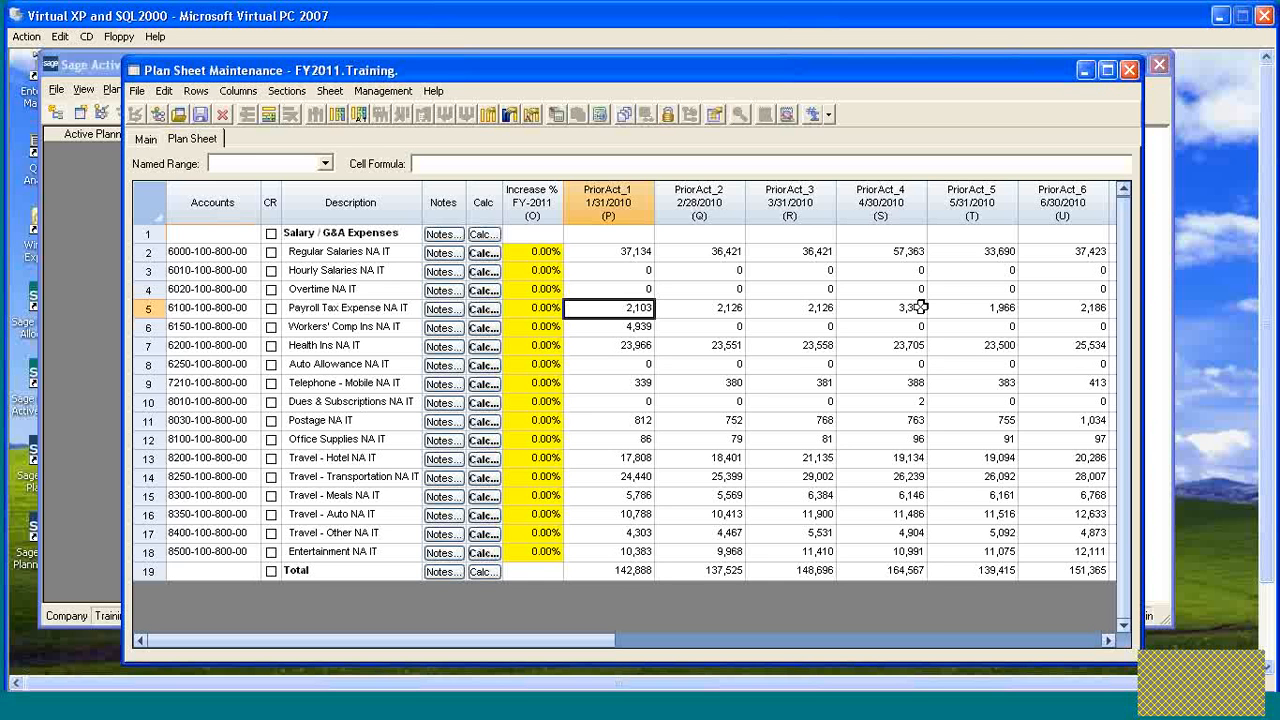
pyautogui.click(722, 252)
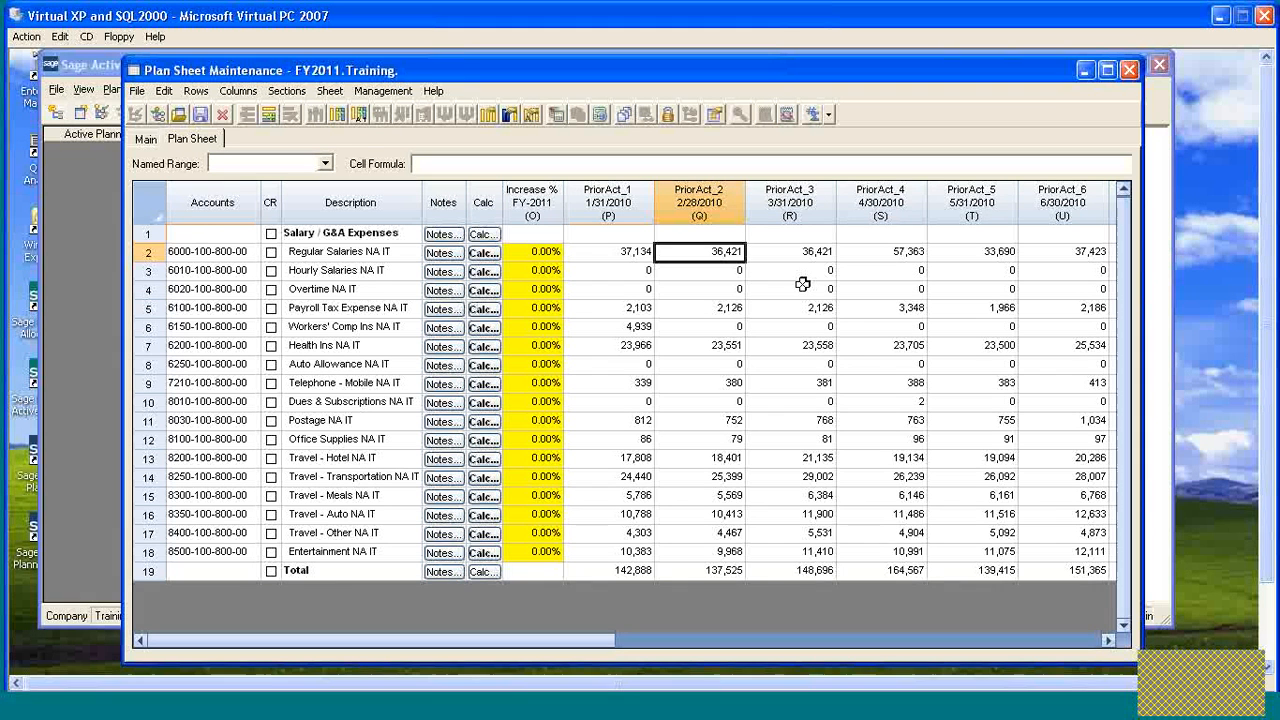
pyautogui.click(810, 252)
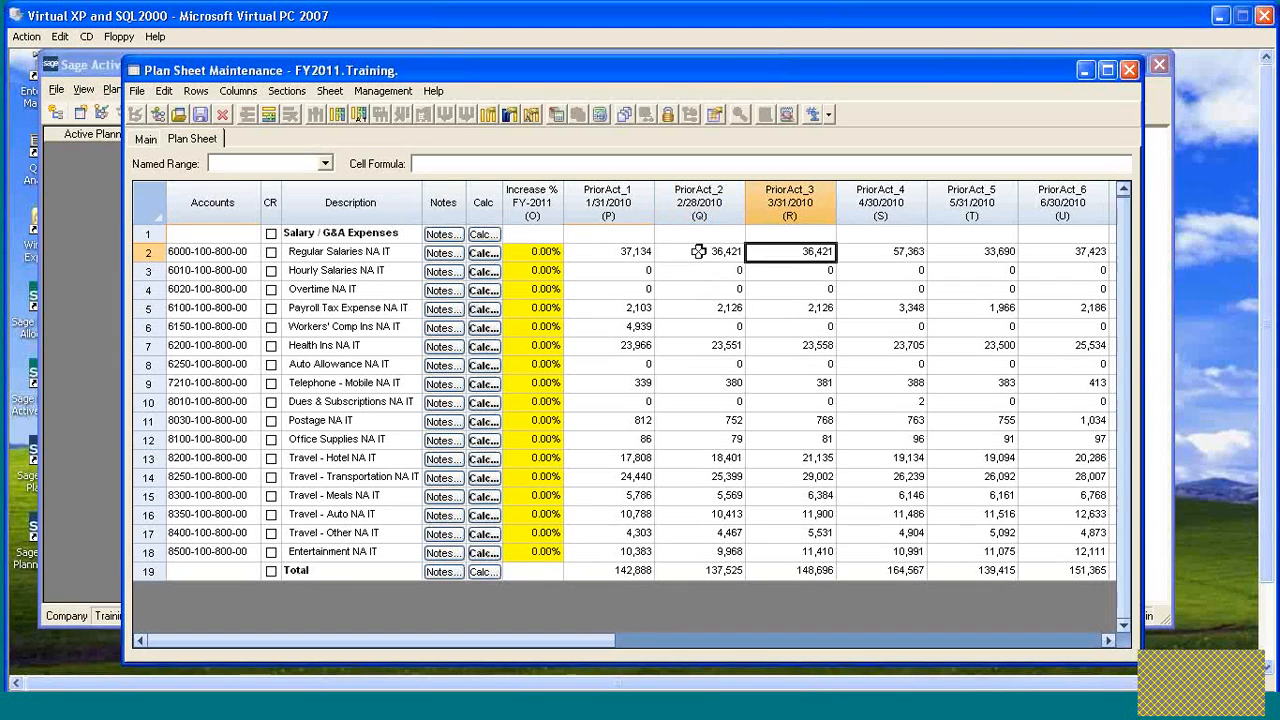
pyautogui.click(633, 251)
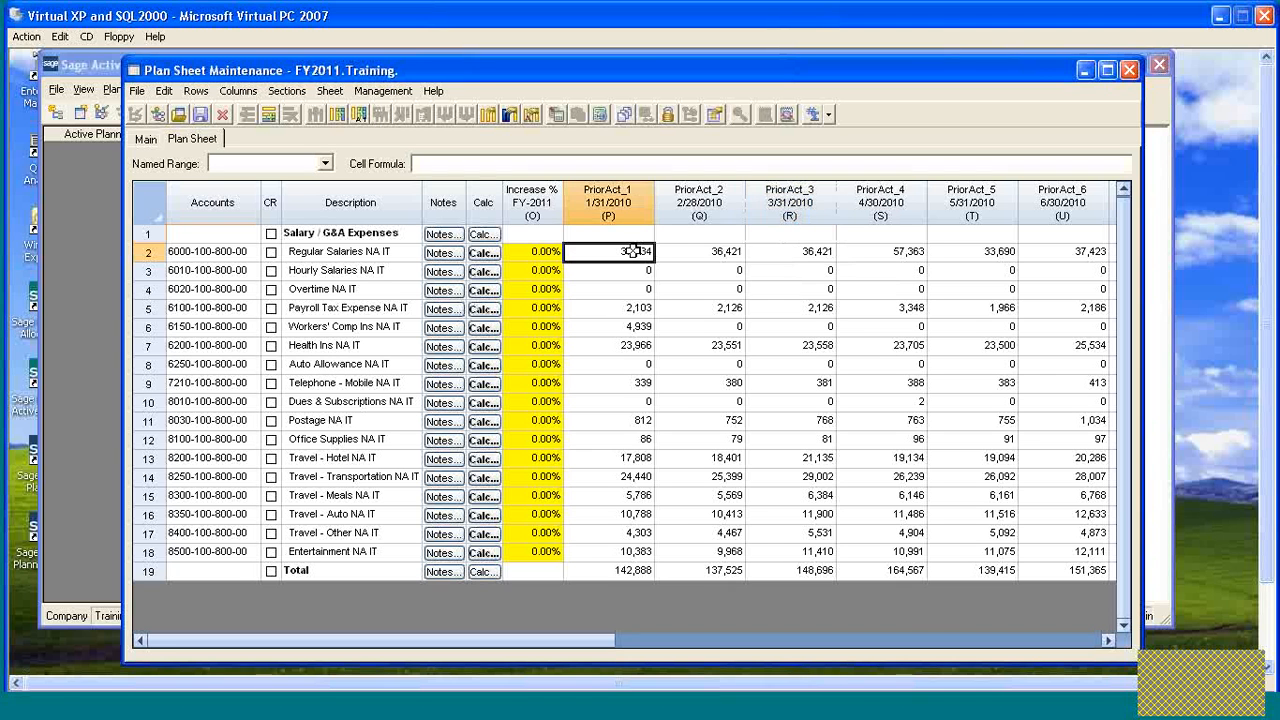
pyautogui.click(736, 251)
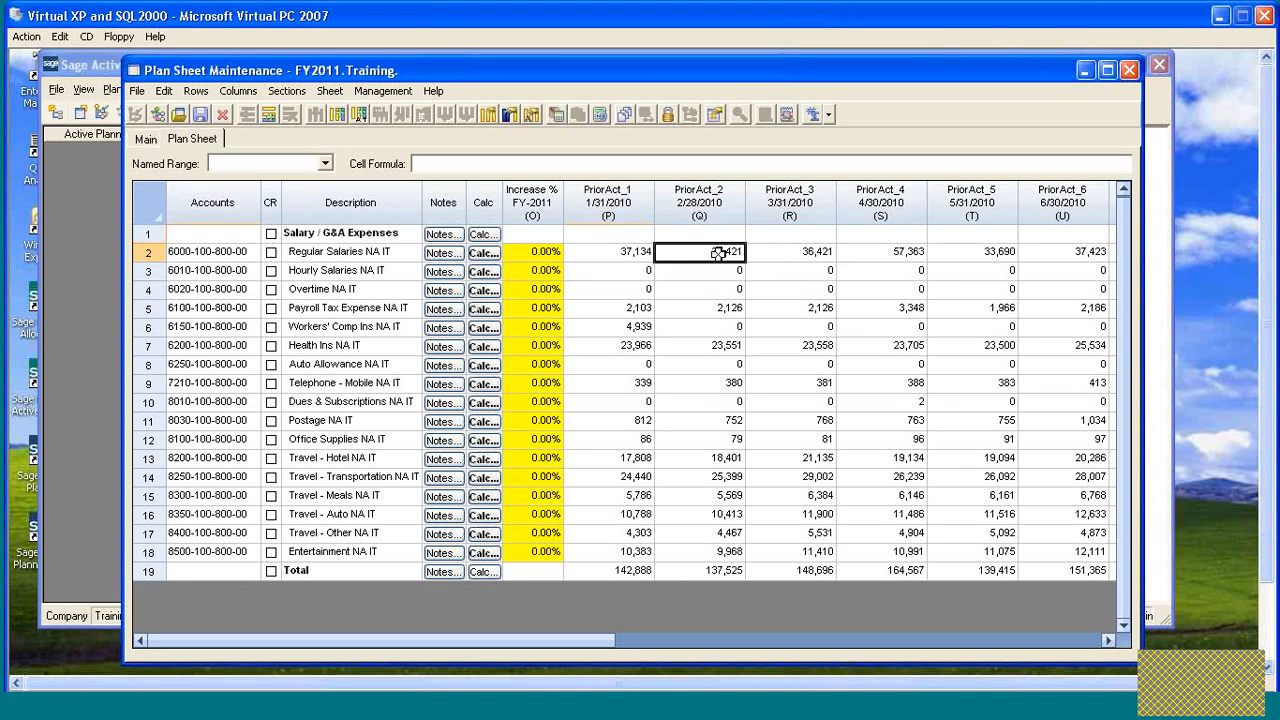
pyautogui.click(812, 252)
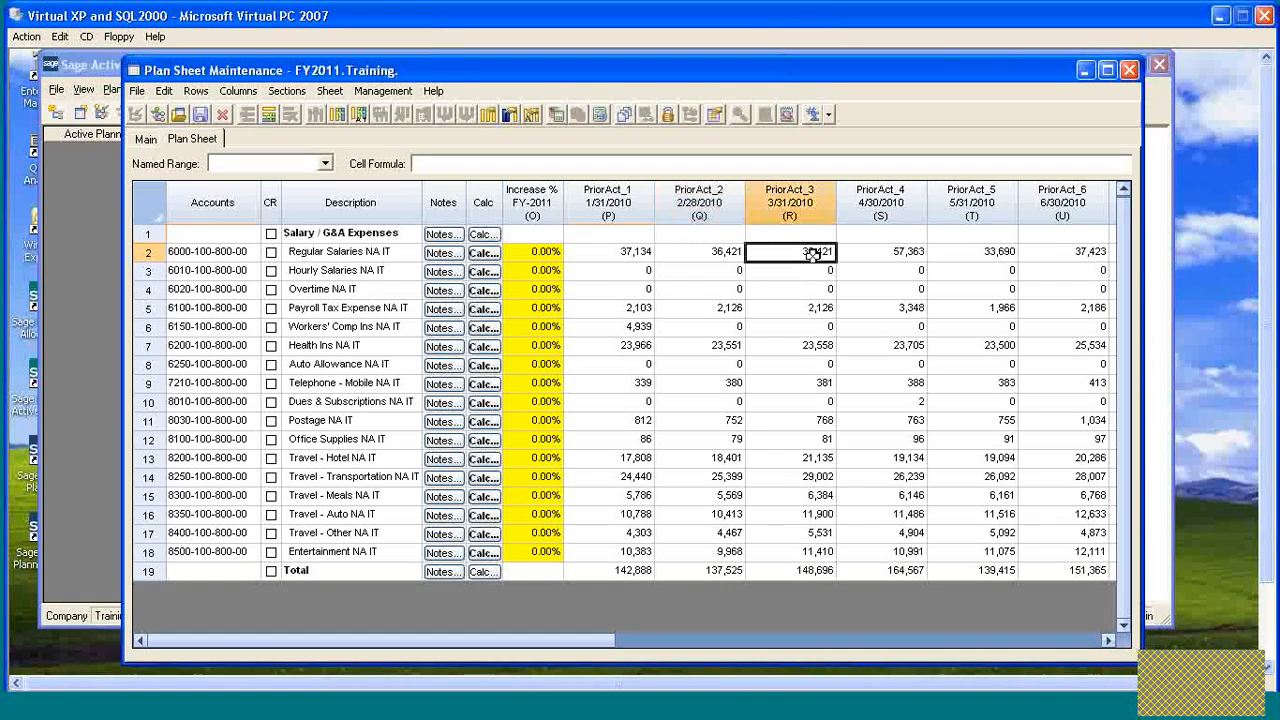
pyautogui.click(728, 251)
pyautogui.click(620, 255)
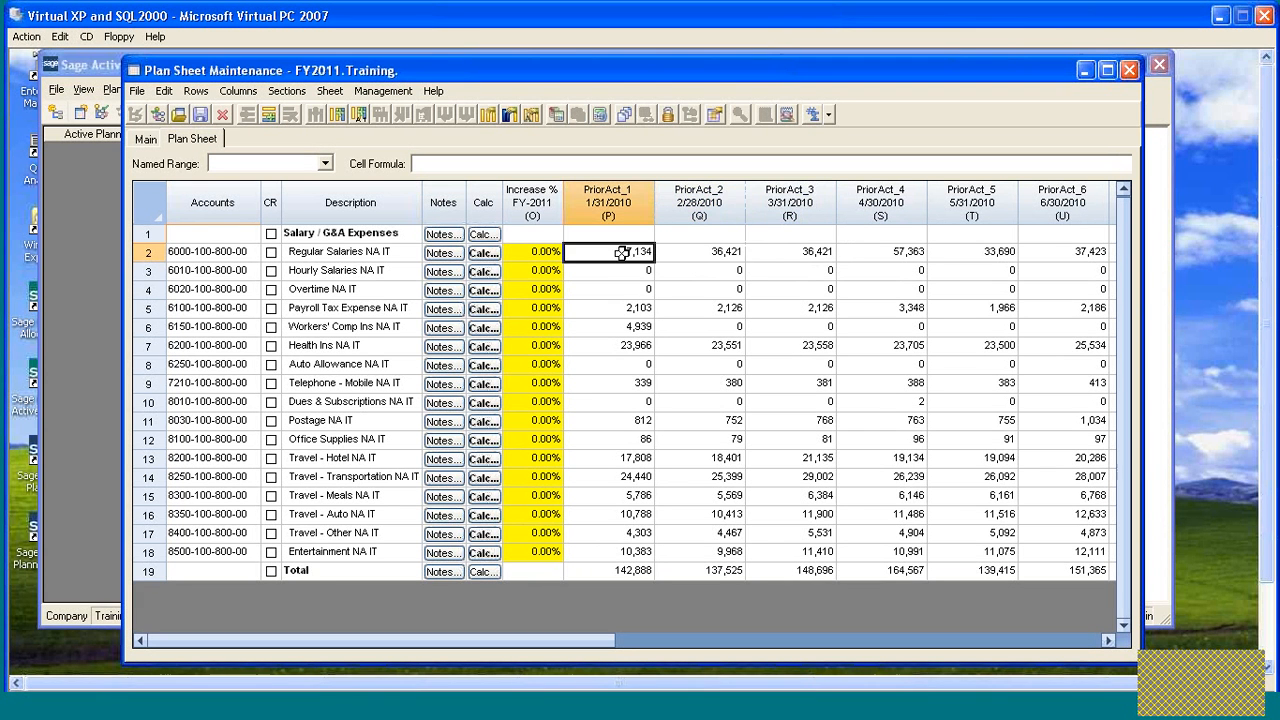
pyautogui.click(783, 250)
pyautogui.click(720, 254)
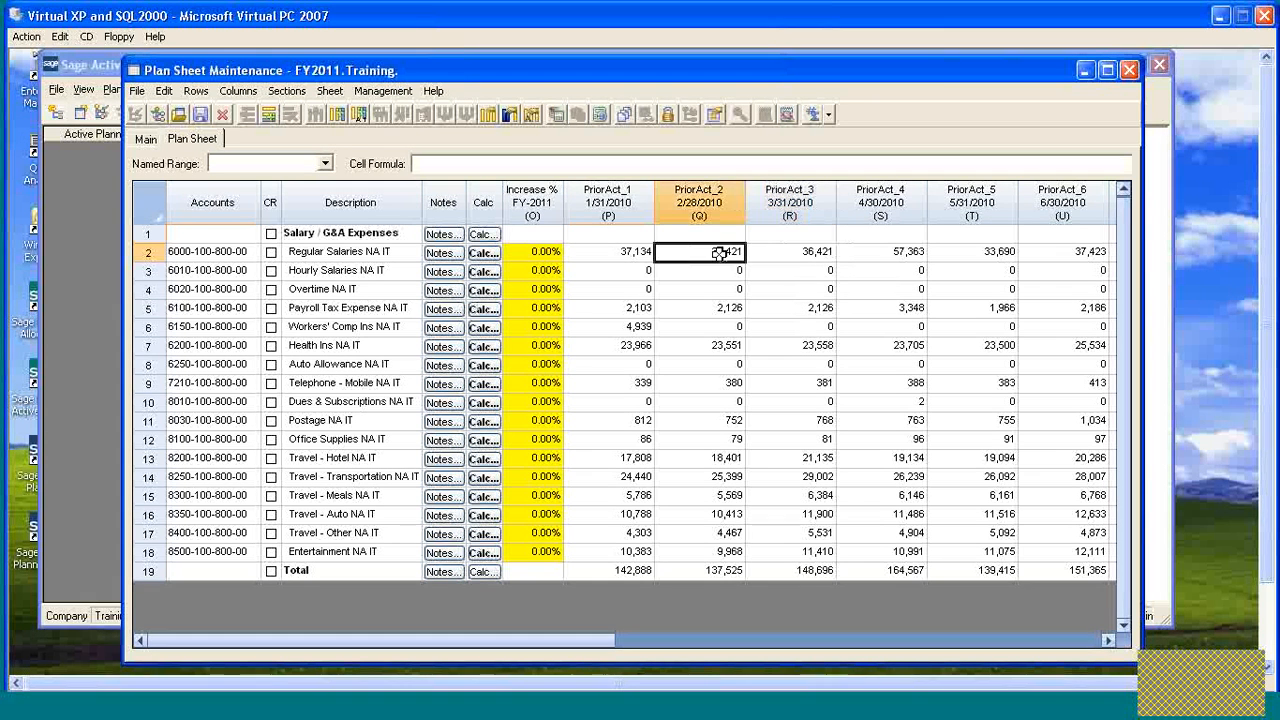
pyautogui.click(632, 252)
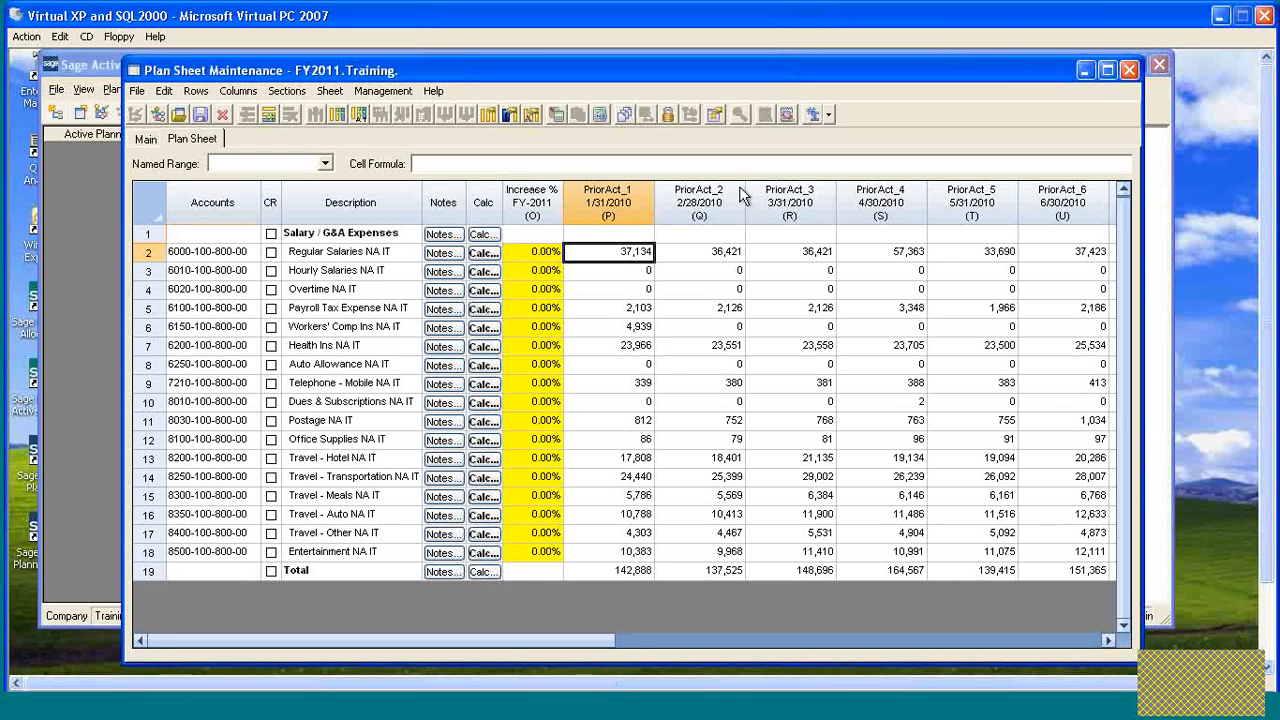
# - Append a custom column with key Date, description Starting Date and data type Date in the Custom Column Manager
pyautogui.click(532, 114)
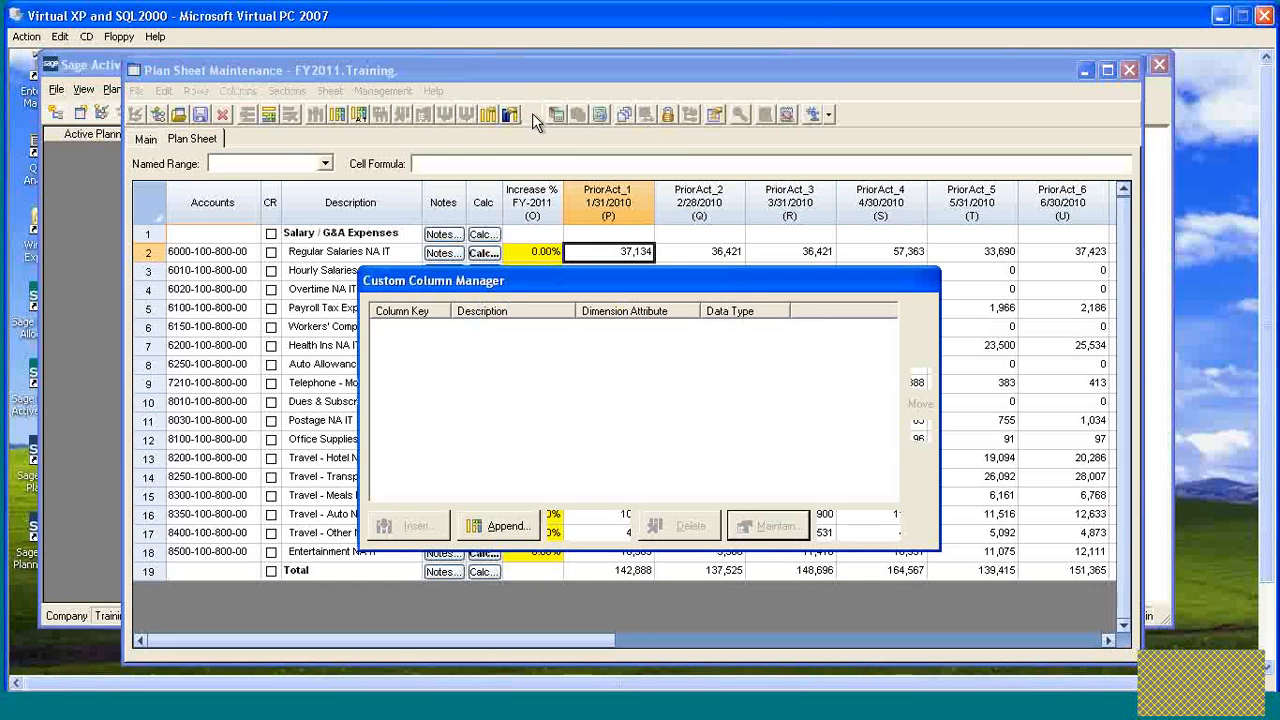
pyautogui.moveTo(618, 282); pyautogui.dragTo(648, 235)
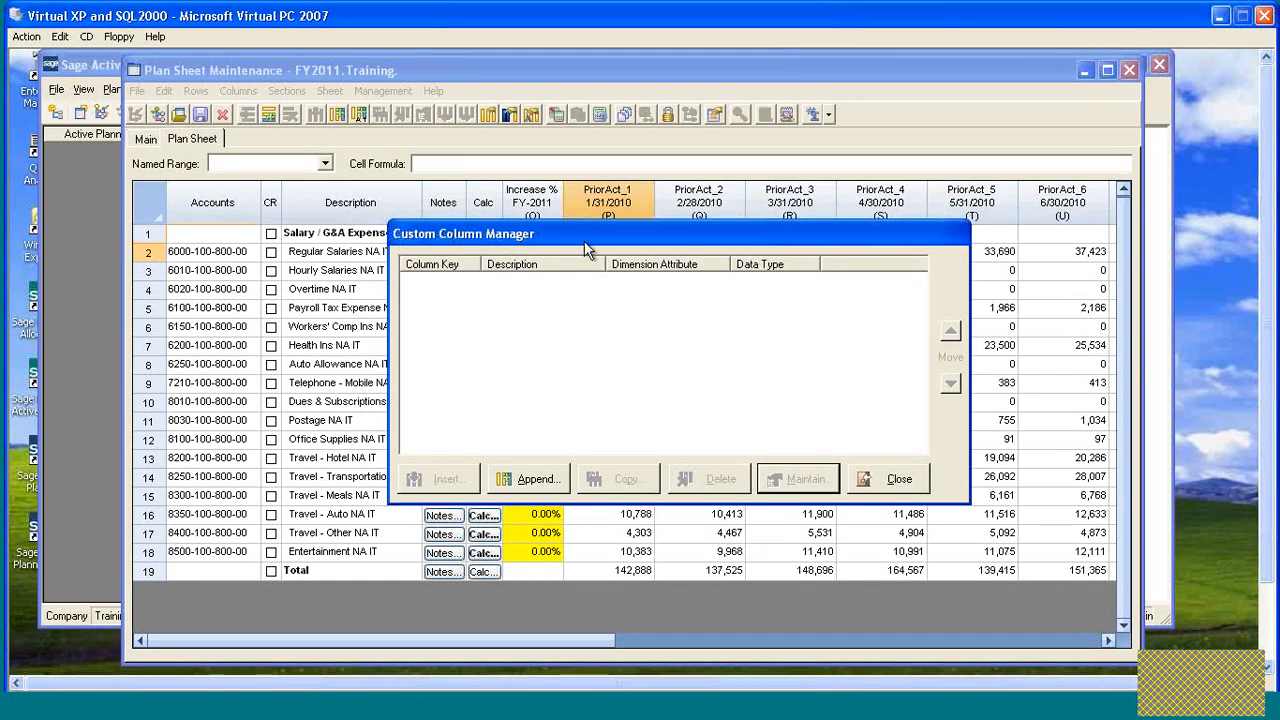
pyautogui.moveTo(586, 250); pyautogui.dragTo(596, 249)
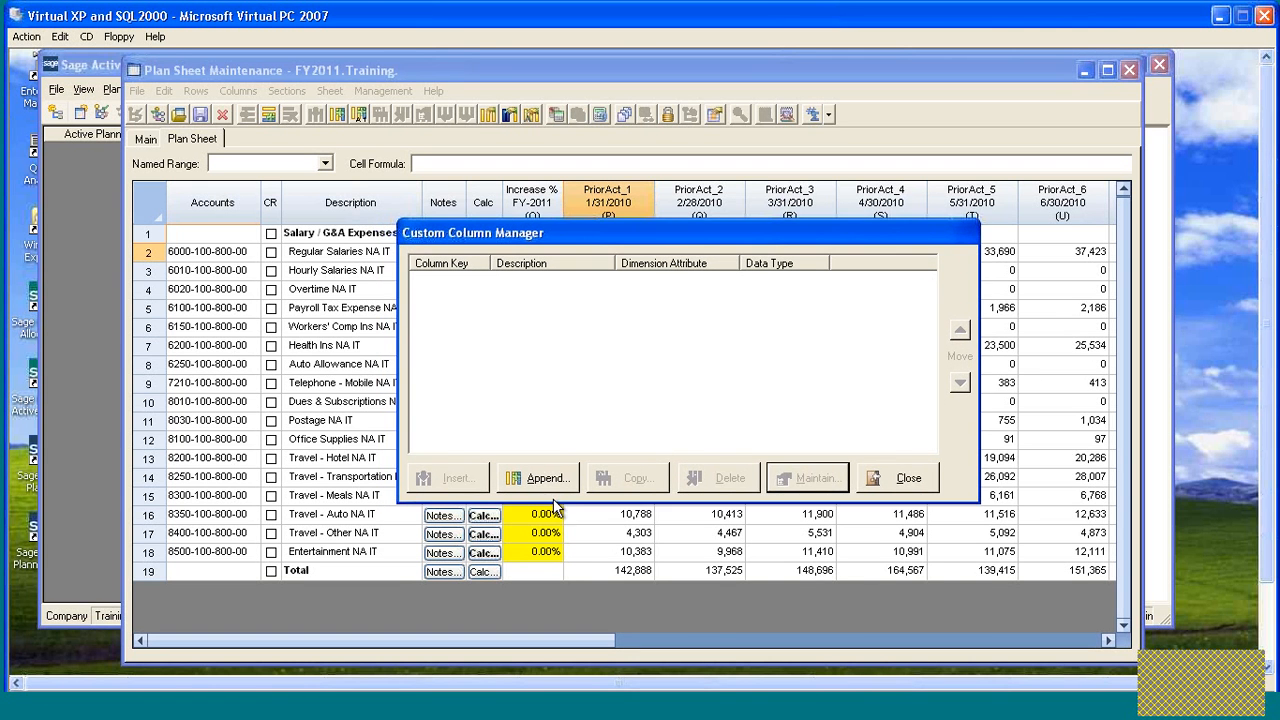
pyautogui.click(545, 478)
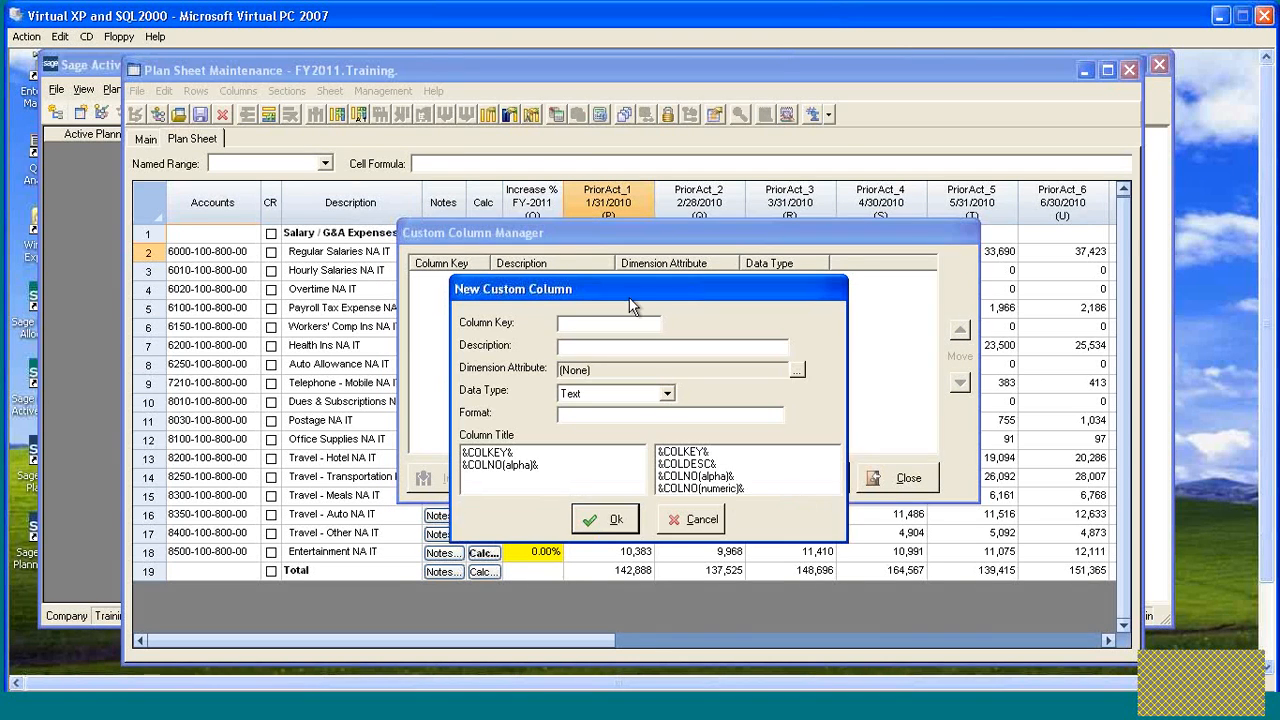
pyautogui.moveTo(648, 291); pyautogui.dragTo(652, 287)
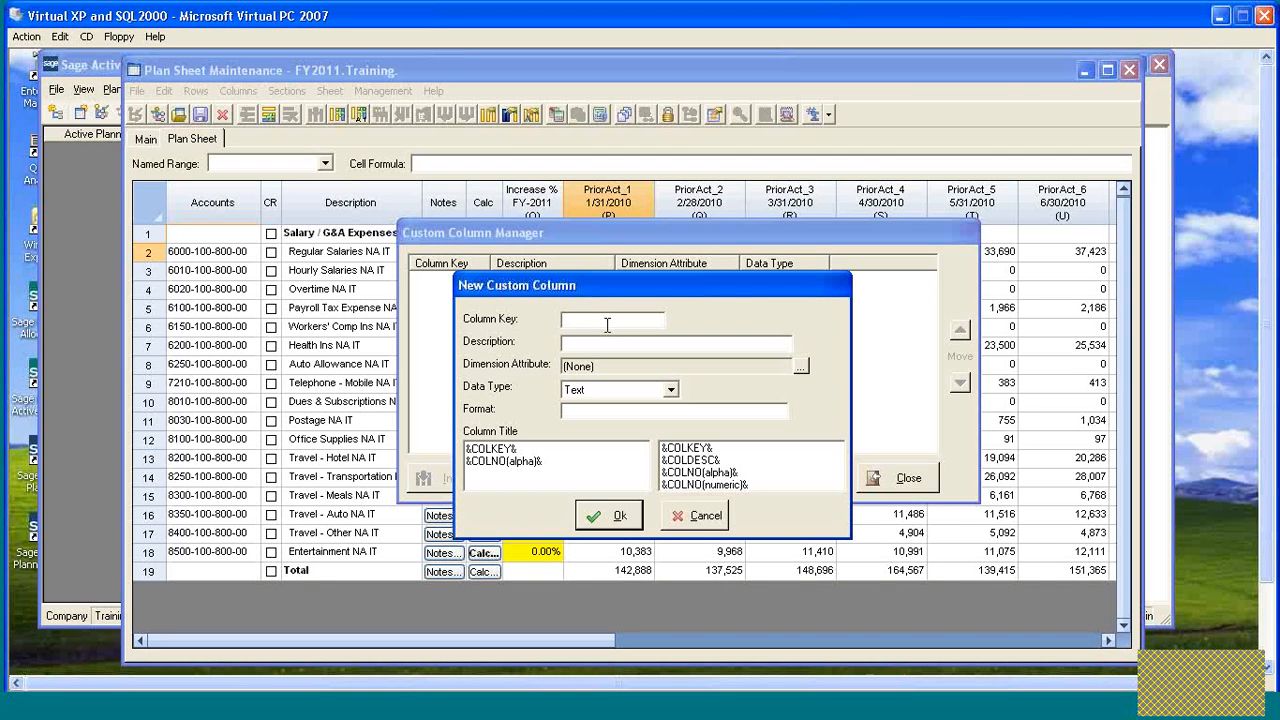
pyautogui.write('Date')
pyautogui.press('Tab')
pyautogui.write('Starting Date')
pyautogui.click(671, 392)
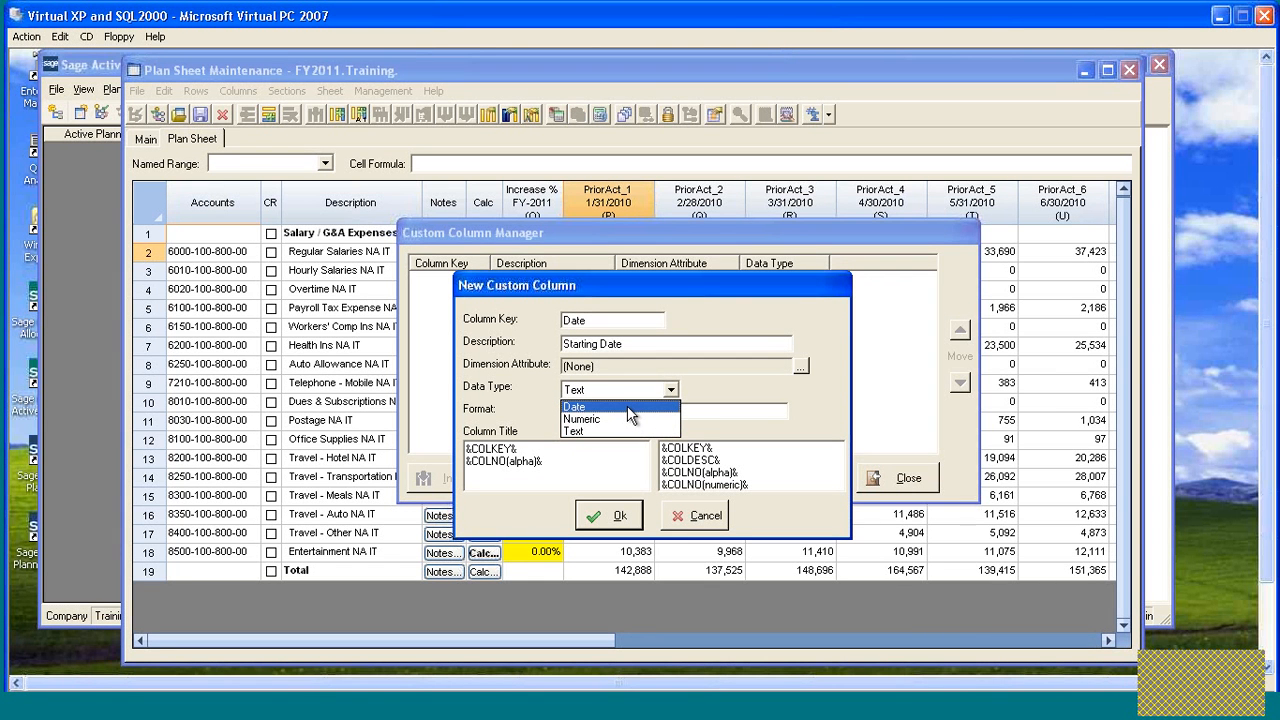
pyautogui.click(627, 408)
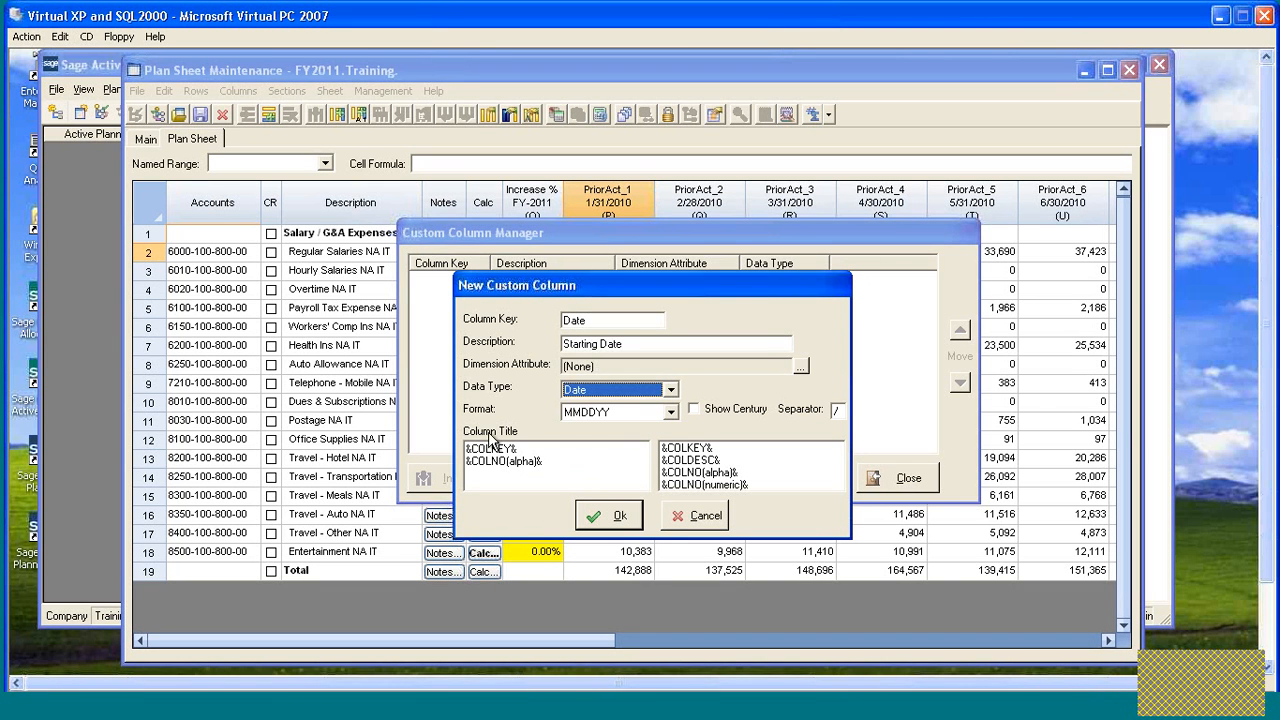
# - Replace &COLKEY& with &COLDESC& in the new column's title, save the column and close the Custom Column Manager
pyautogui.moveTo(519, 450); pyautogui.dragTo(464, 450)
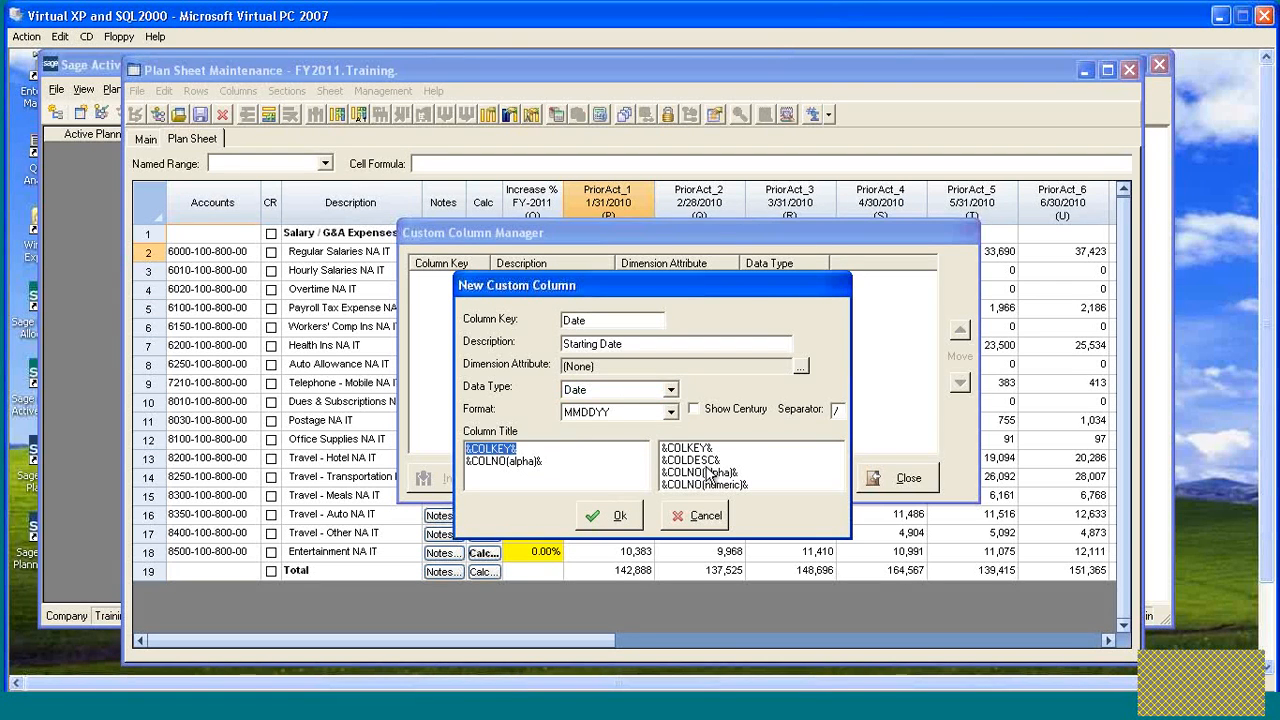
pyautogui.doubleClick(706, 461)
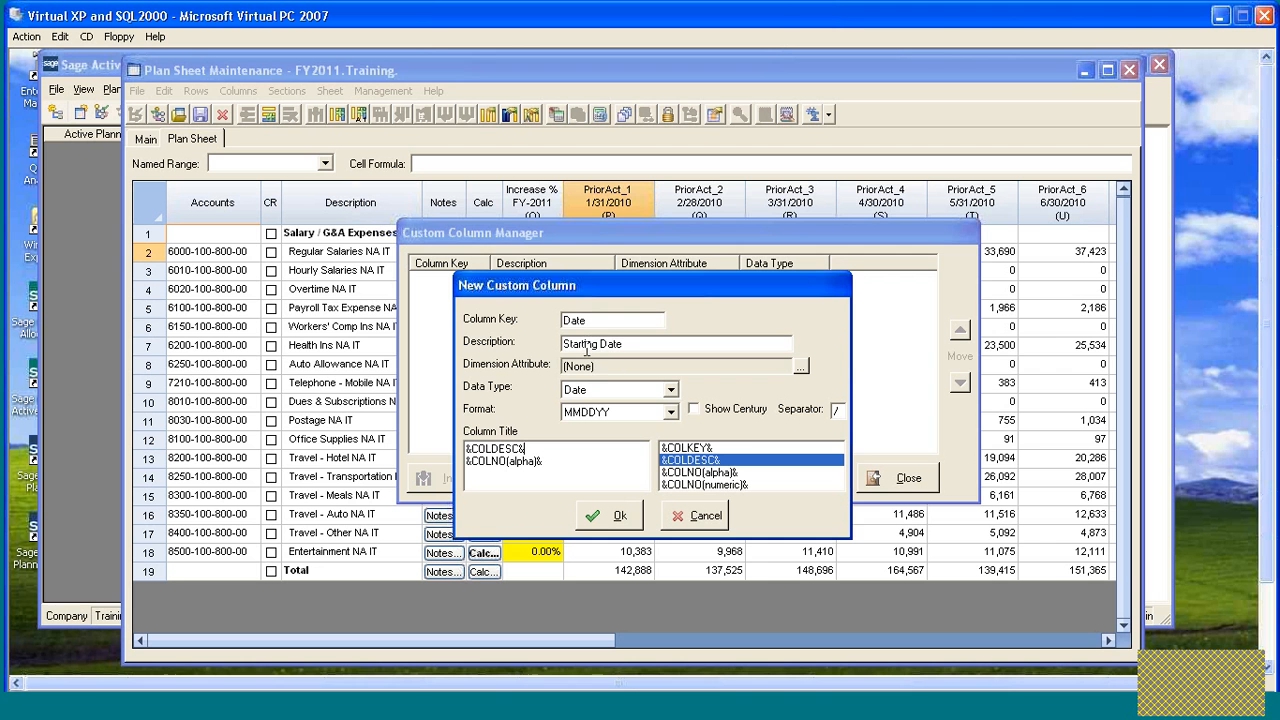
pyautogui.click(615, 518)
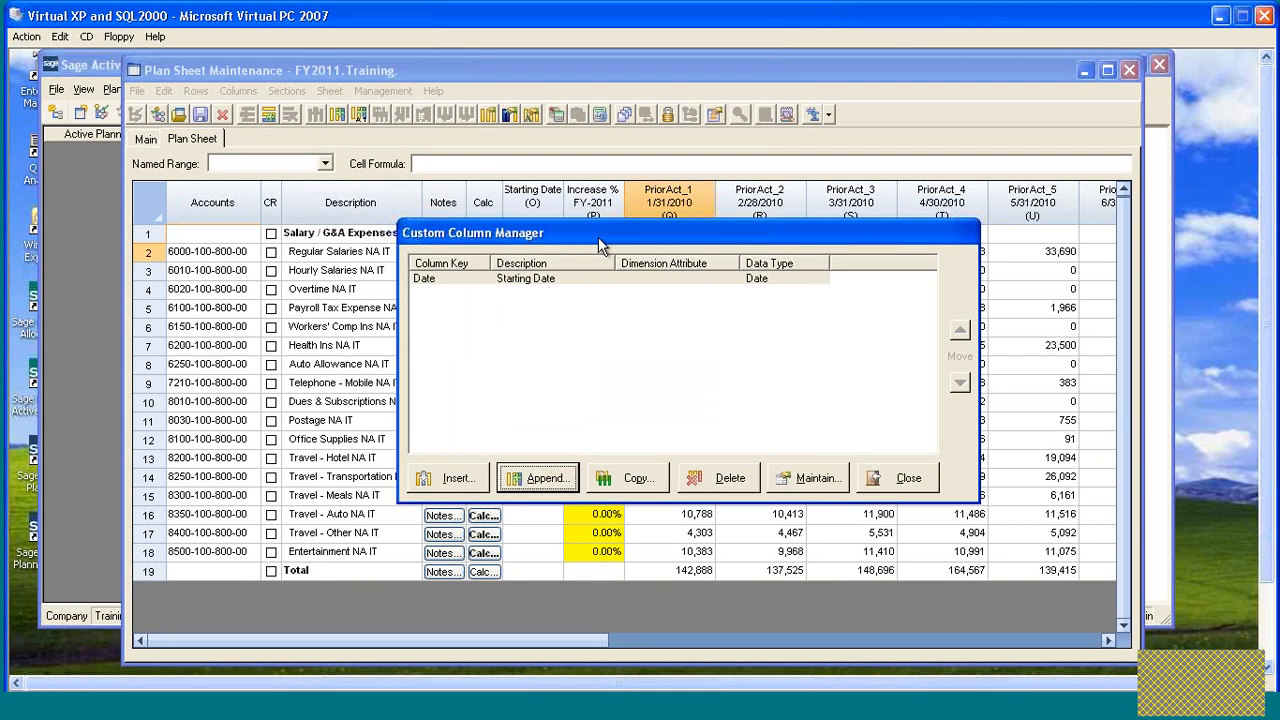
pyautogui.moveTo(598, 237); pyautogui.dragTo(597, 276)
pyautogui.moveTo(676, 280); pyautogui.dragTo(676, 303)
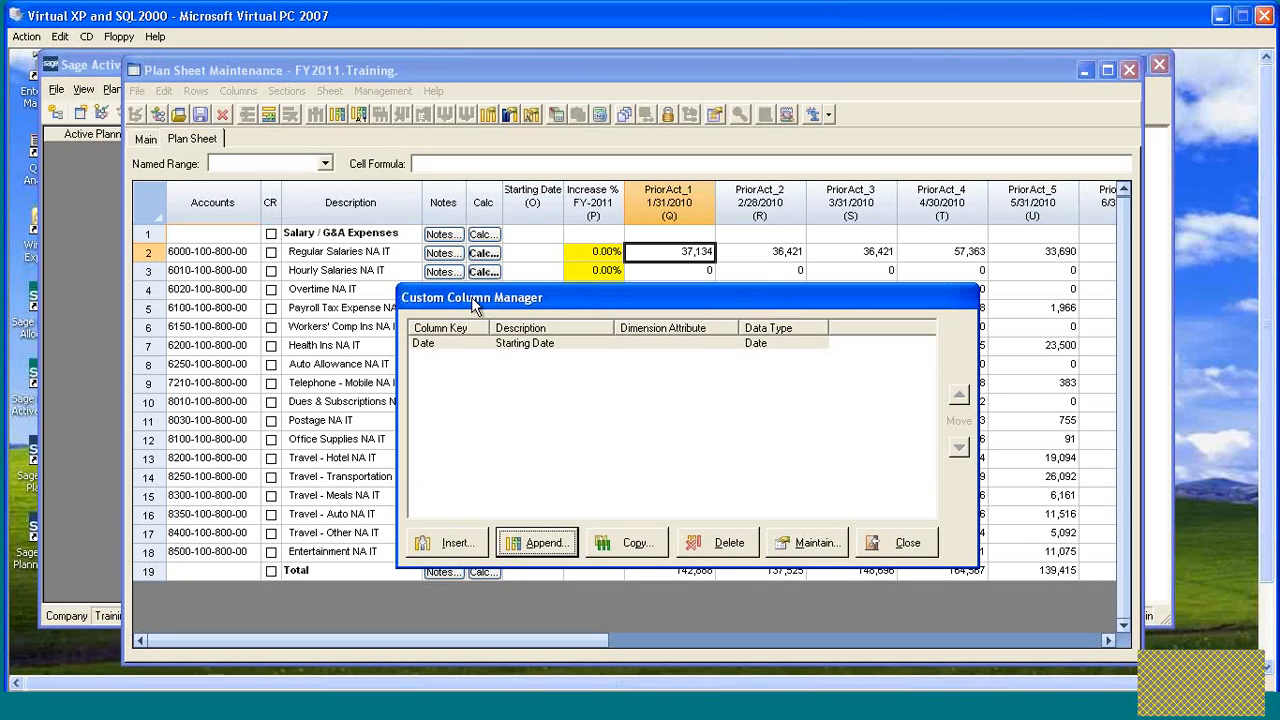
pyautogui.moveTo(768, 305); pyautogui.dragTo(766, 322)
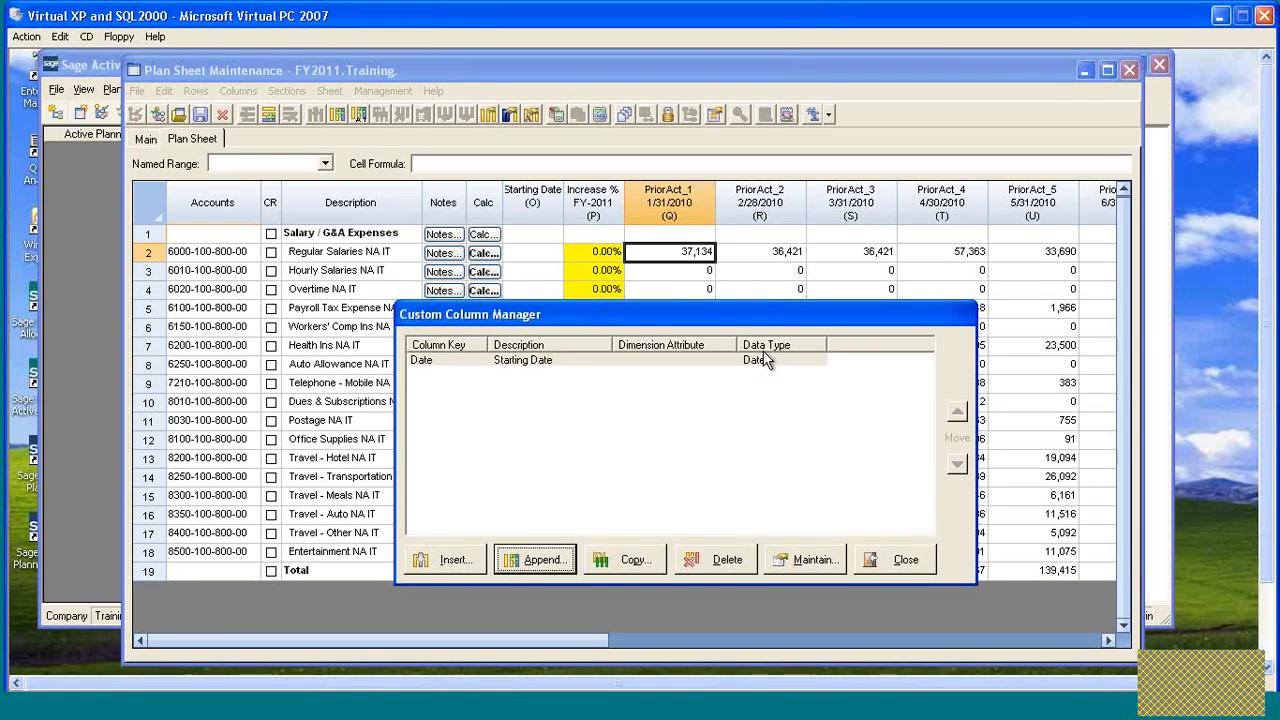
pyautogui.click(903, 570)
# - Widen the Starting Date column slightly on the plan sheet so its heading fits
pyautogui.click(540, 198)
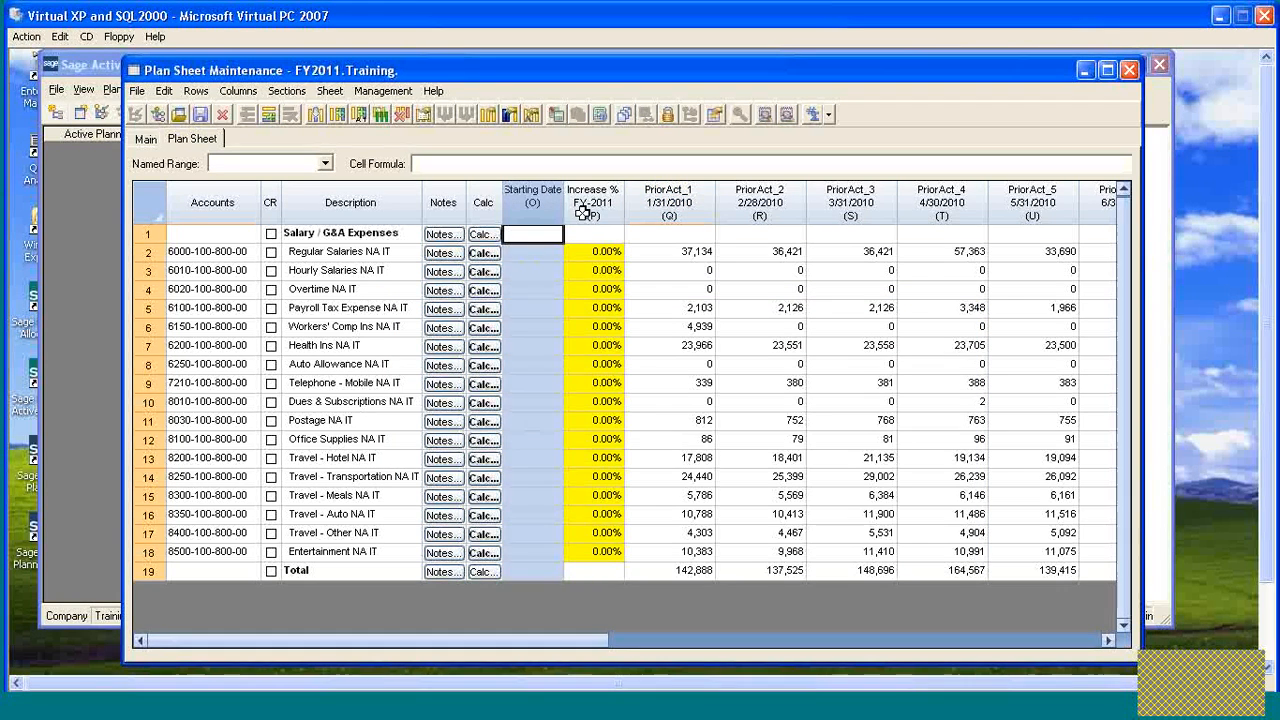
pyautogui.click(530, 252)
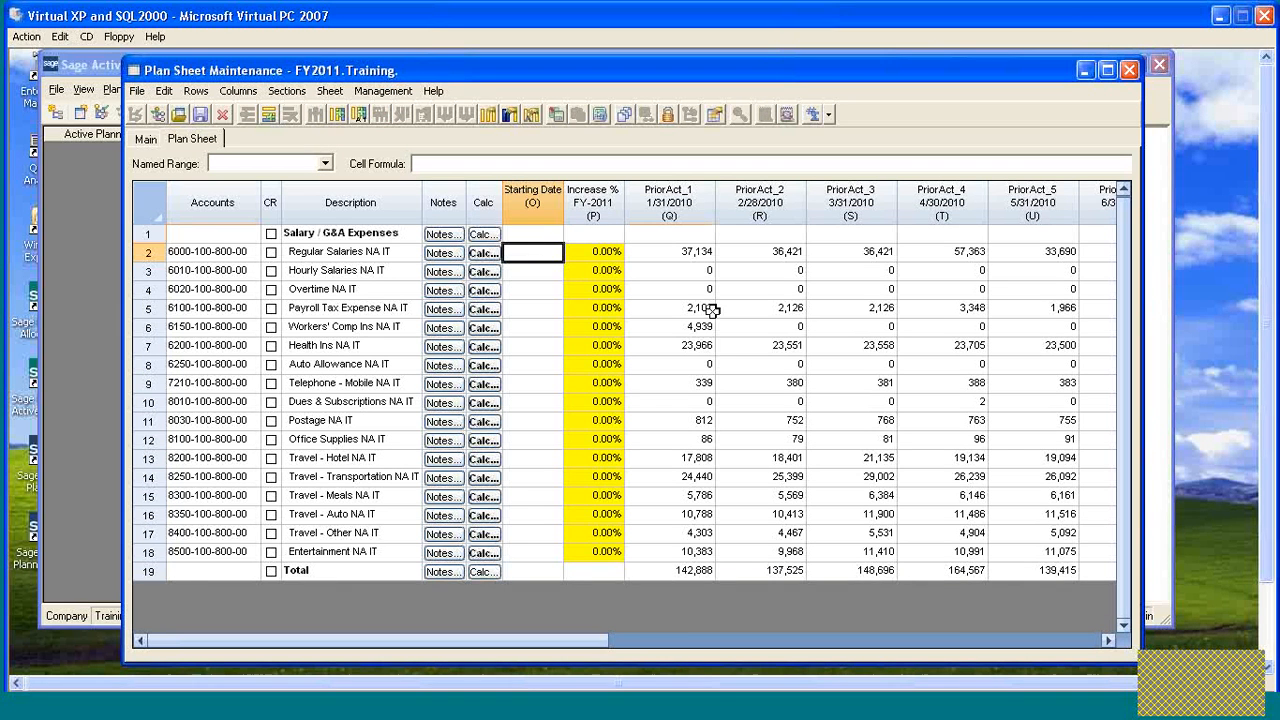
pyautogui.moveTo(561, 210); pyautogui.dragTo(532, 252)
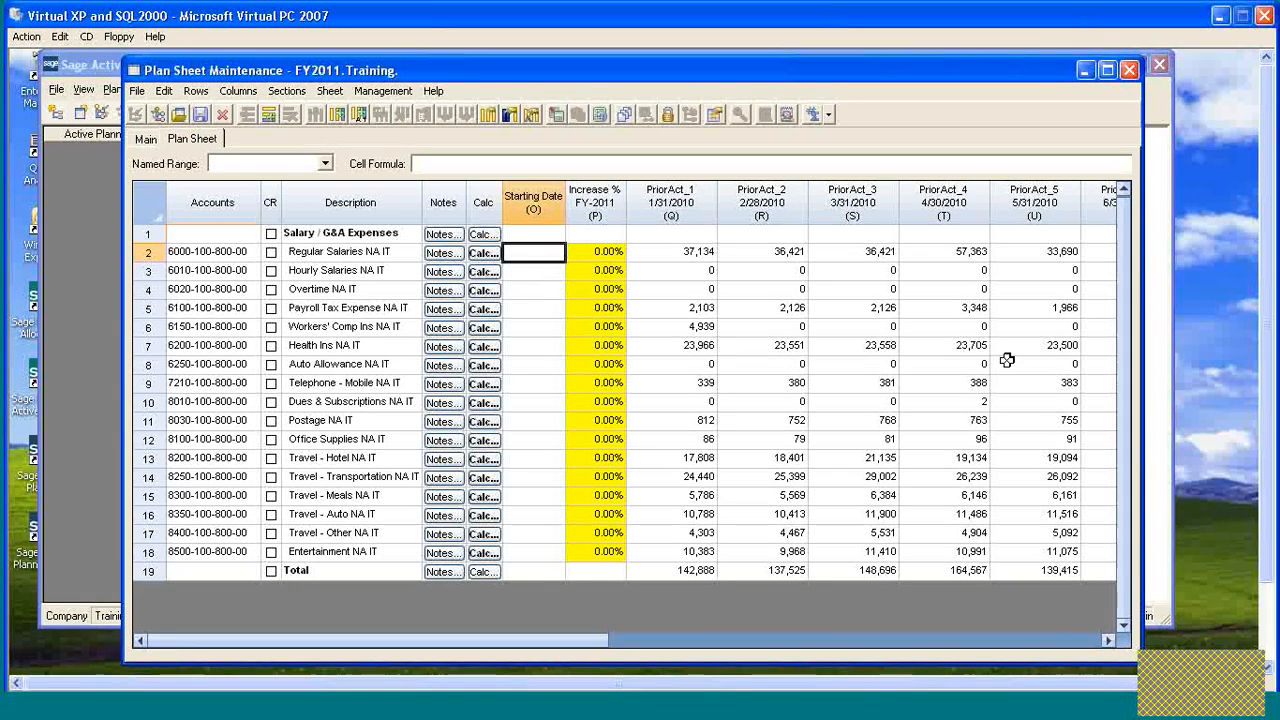
# - Enter 06/01/2010 as the Starting Date of the Regular Salaries NA IT row
pyautogui.press('Down')
pyautogui.press('Up')
pyautogui.press('F2')
pyautogui.write('06/')
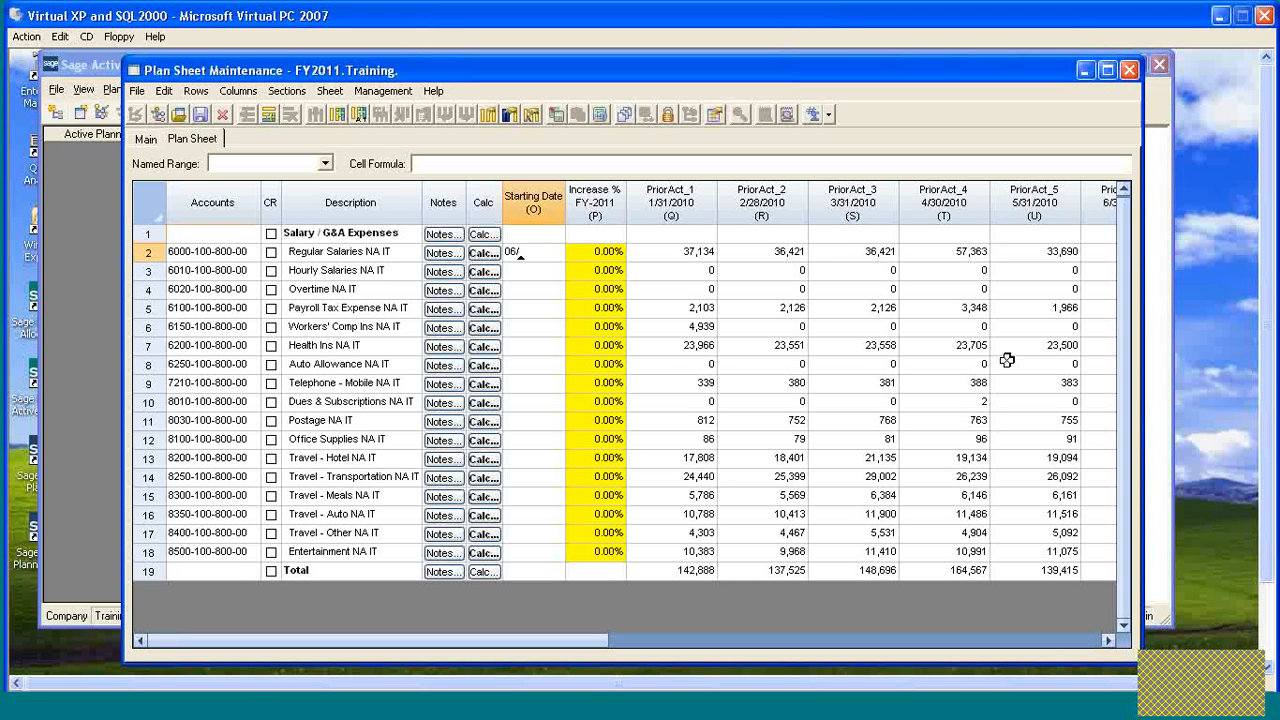
pyautogui.write('01/')
pyautogui.write('20')
pyautogui.write('1')
pyautogui.click(526, 270)
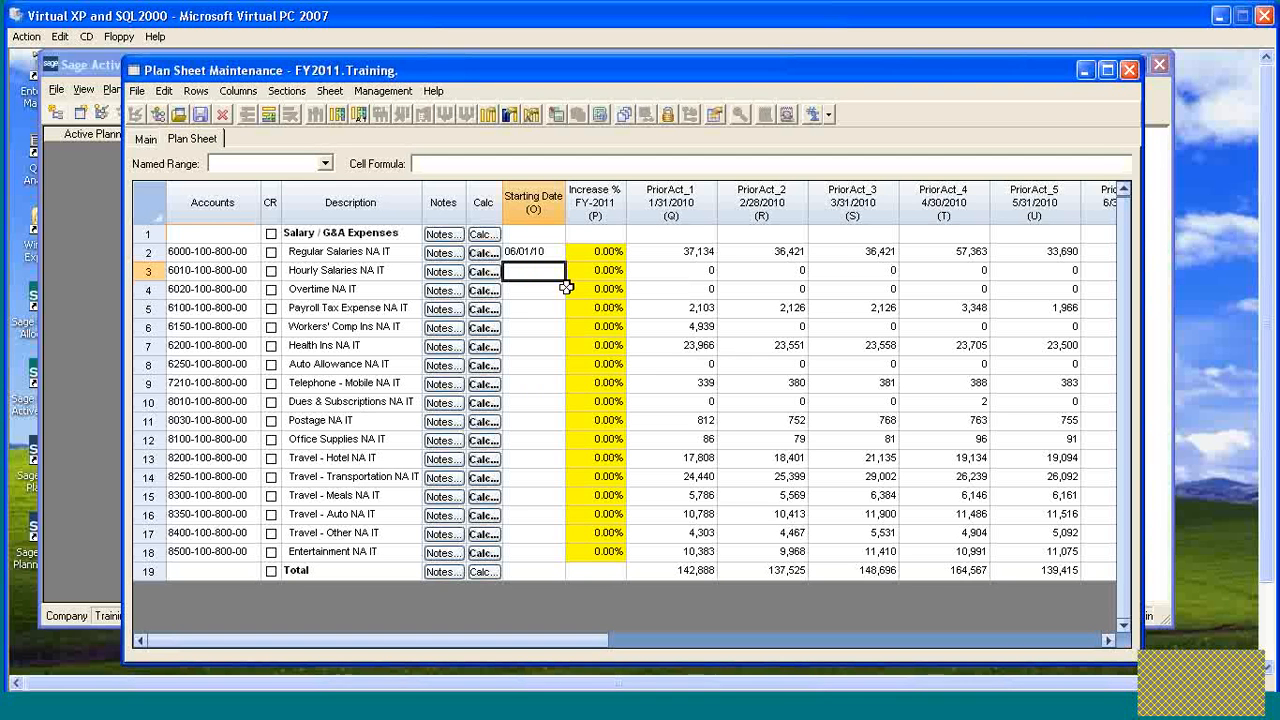
# - Turn on Show Century for the Starting Date custom column, keeping the MMDDYY format, and close the Custom Column Manager
pyautogui.click(530, 113)
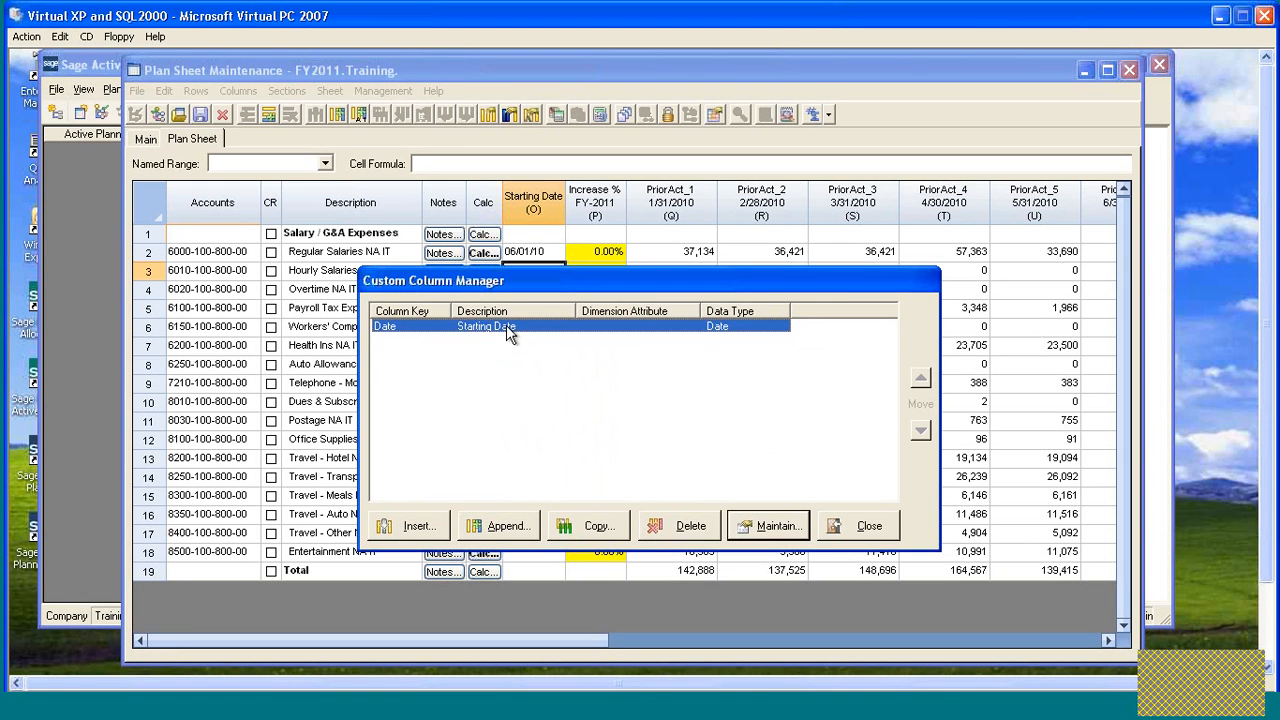
pyautogui.doubleClick(508, 334)
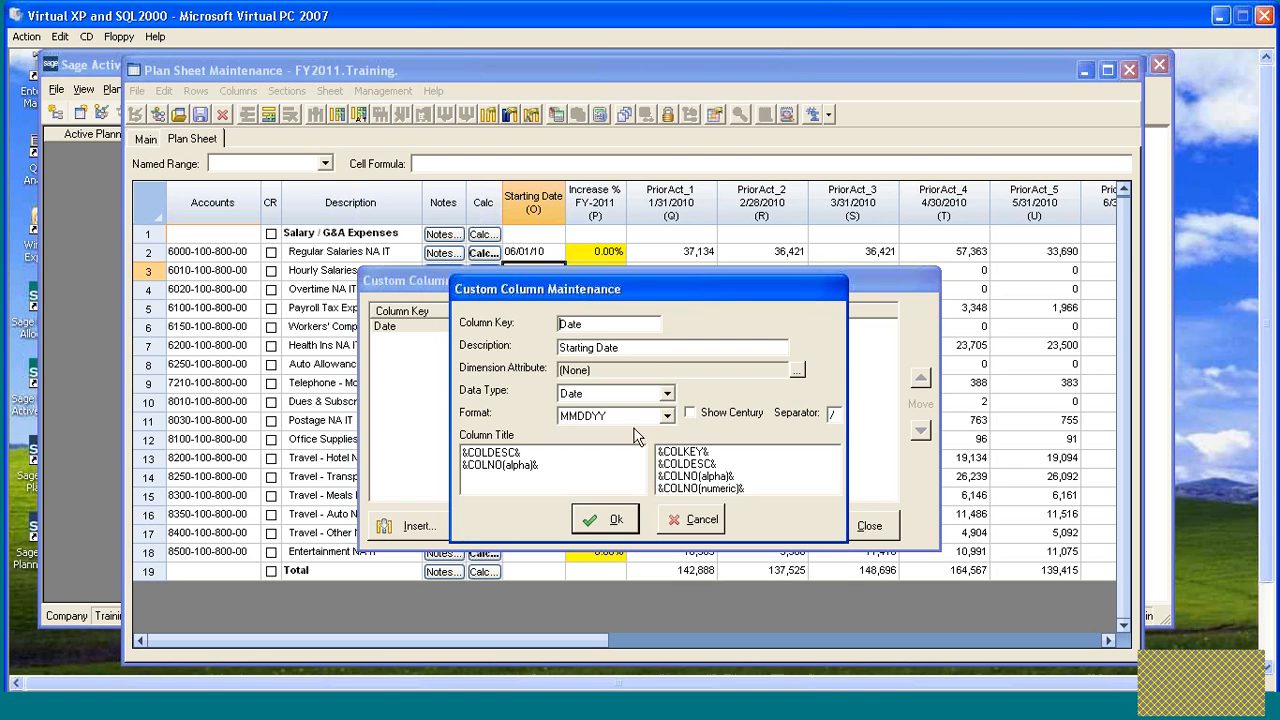
pyautogui.click(667, 415)
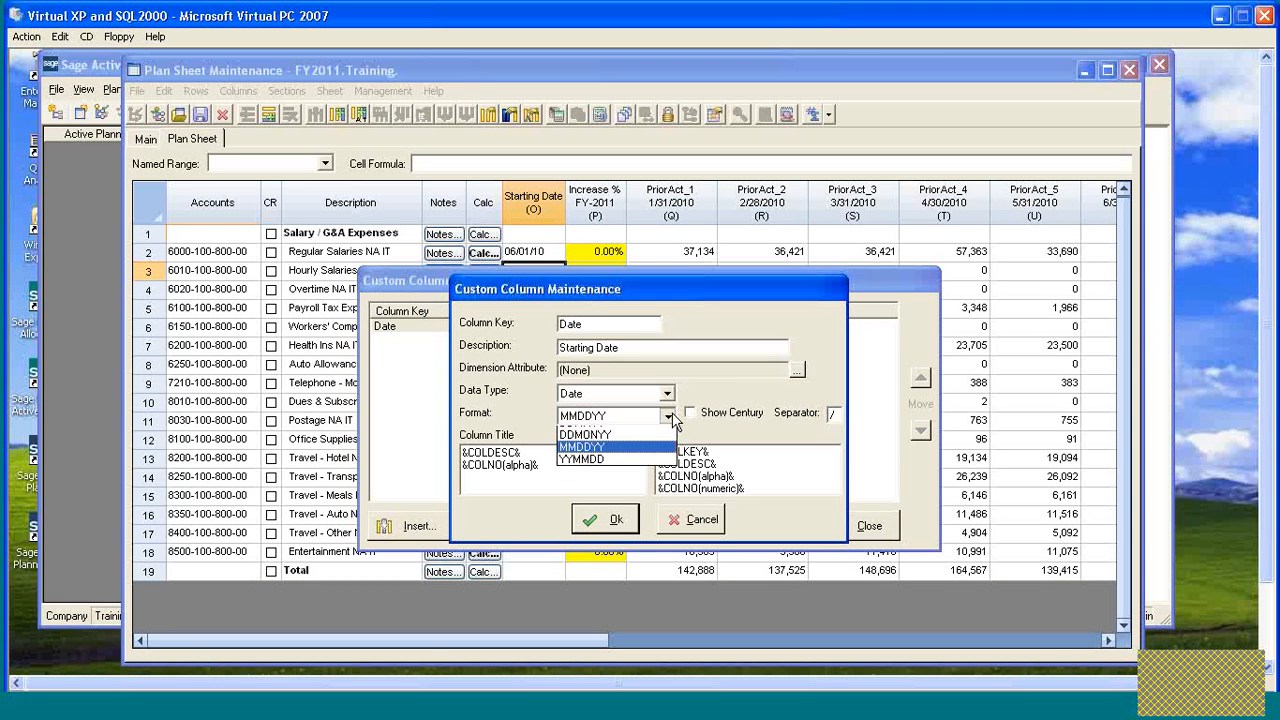
pyautogui.click(731, 384)
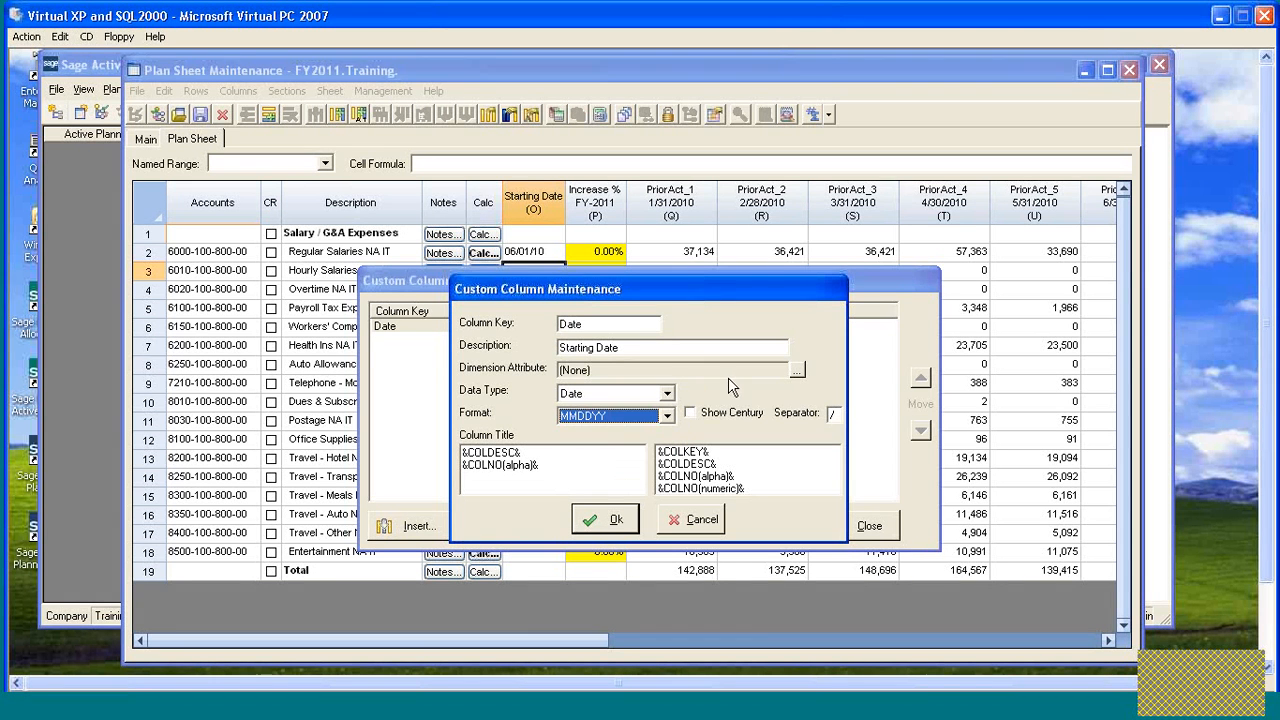
pyautogui.click(690, 414)
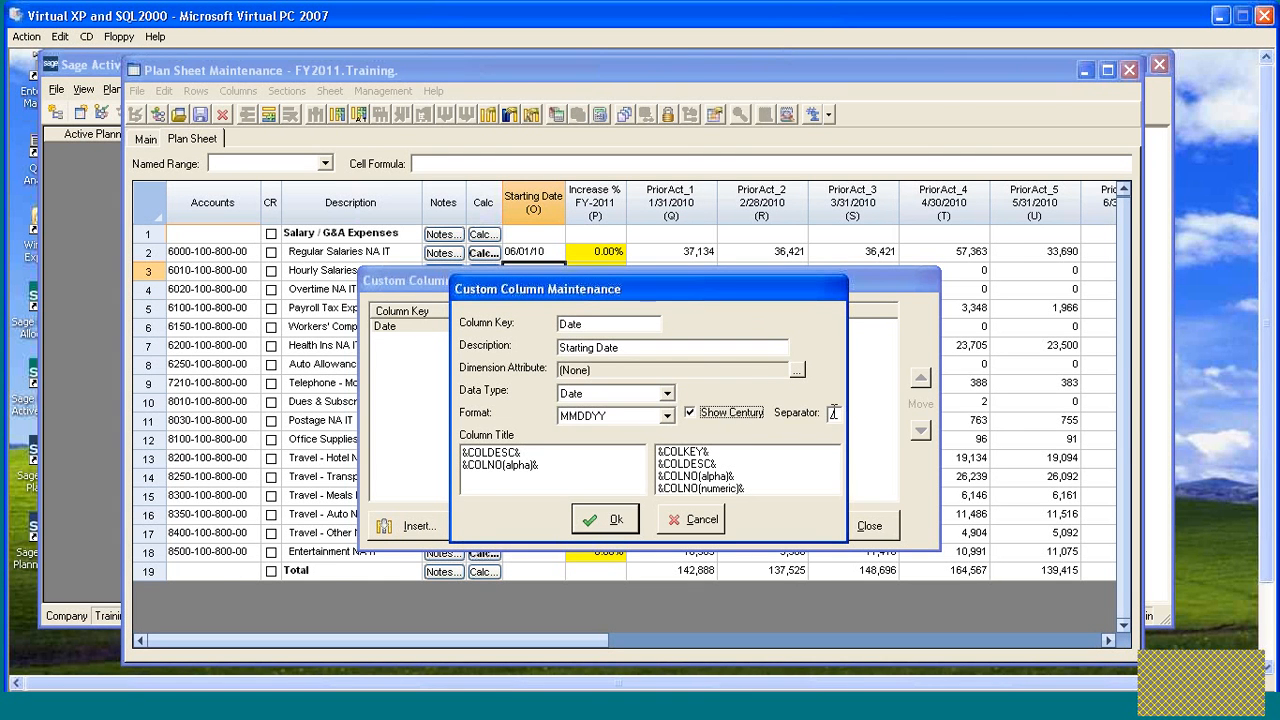
pyautogui.click(610, 521)
pyautogui.click(862, 530)
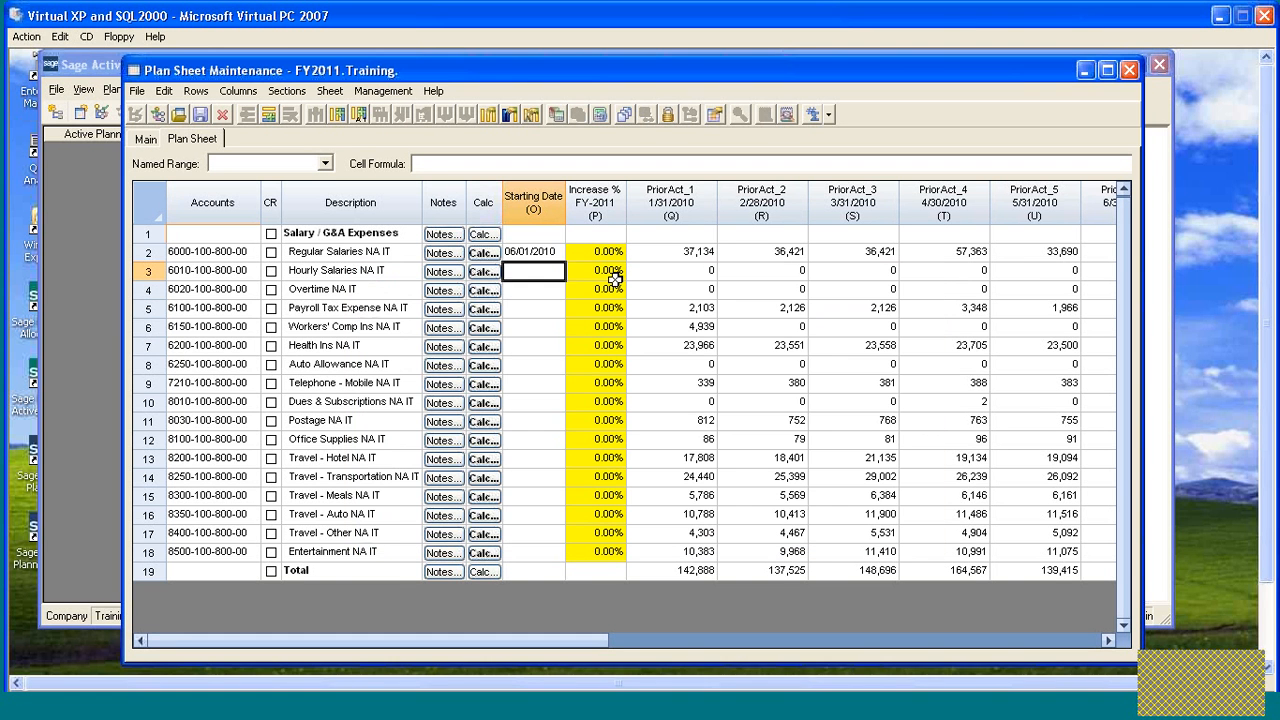
# - Enter 03/01/2011 as the Starting Date of the Hourly Salaries NA IT row
pyautogui.click(531, 256)
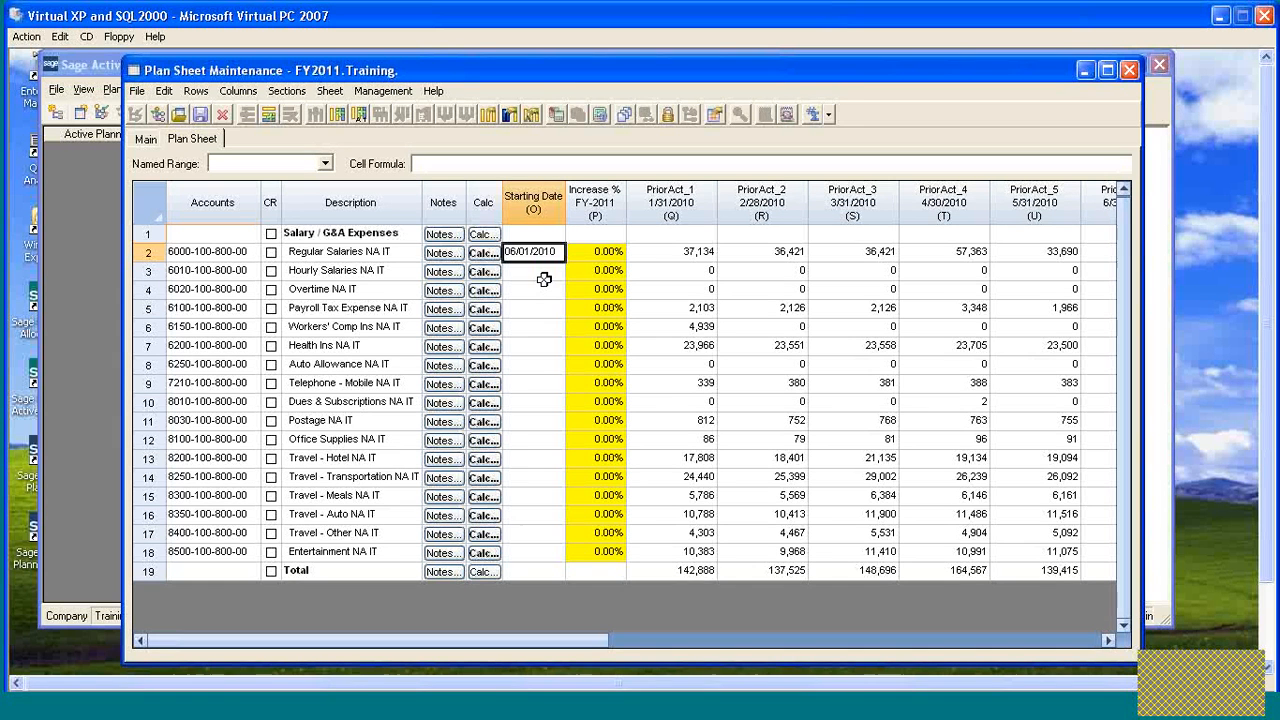
pyautogui.press('Up')
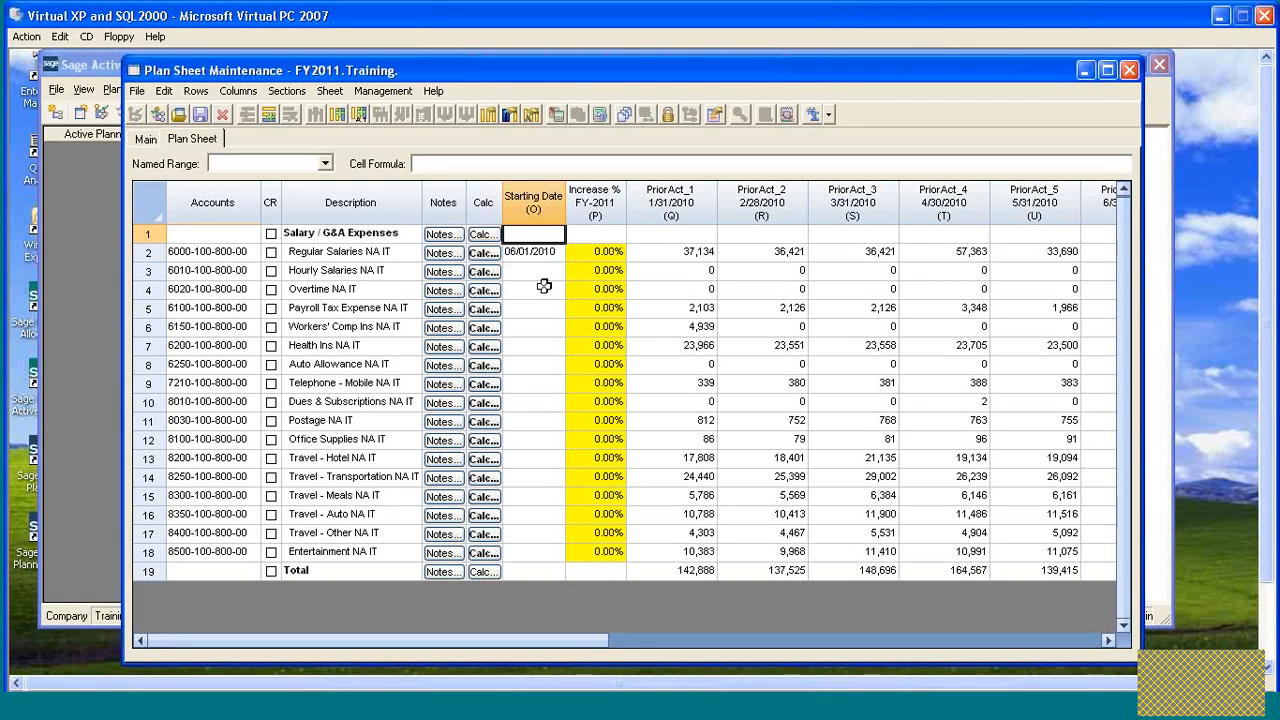
pyautogui.press('Down')
pyautogui.press('Down')
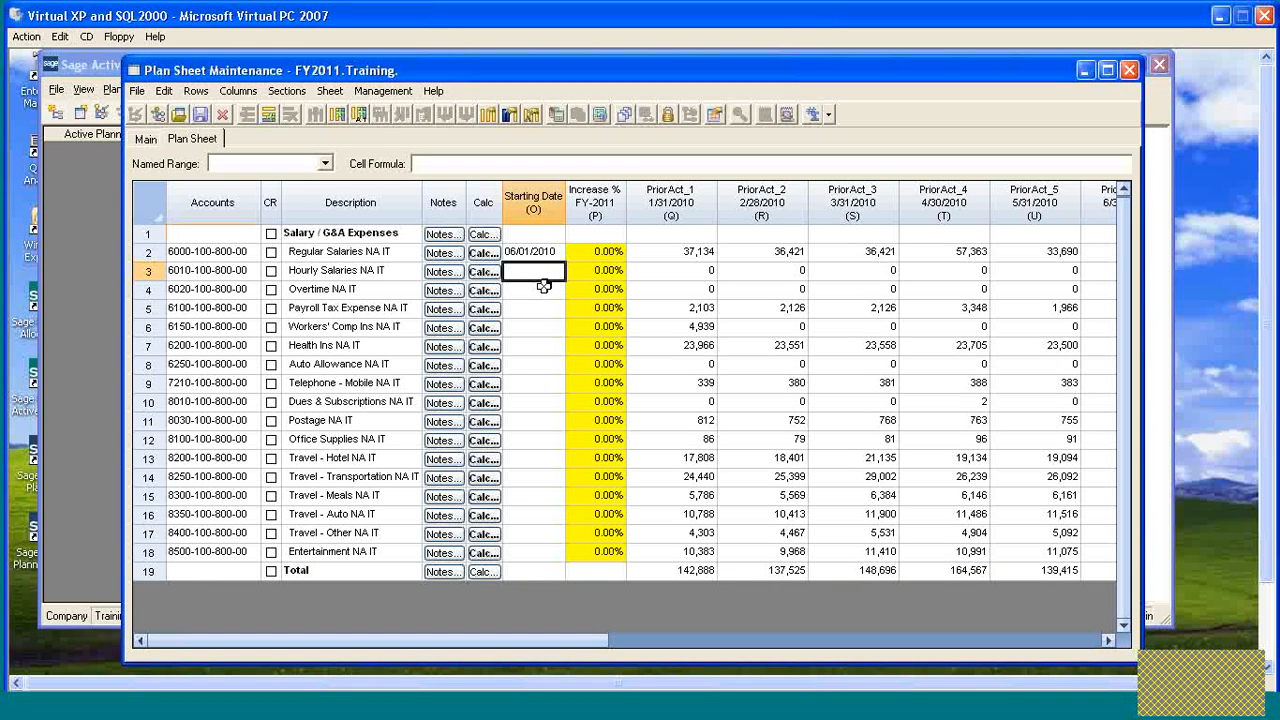
pyautogui.write('03/01/2011')
pyautogui.press('Tab')
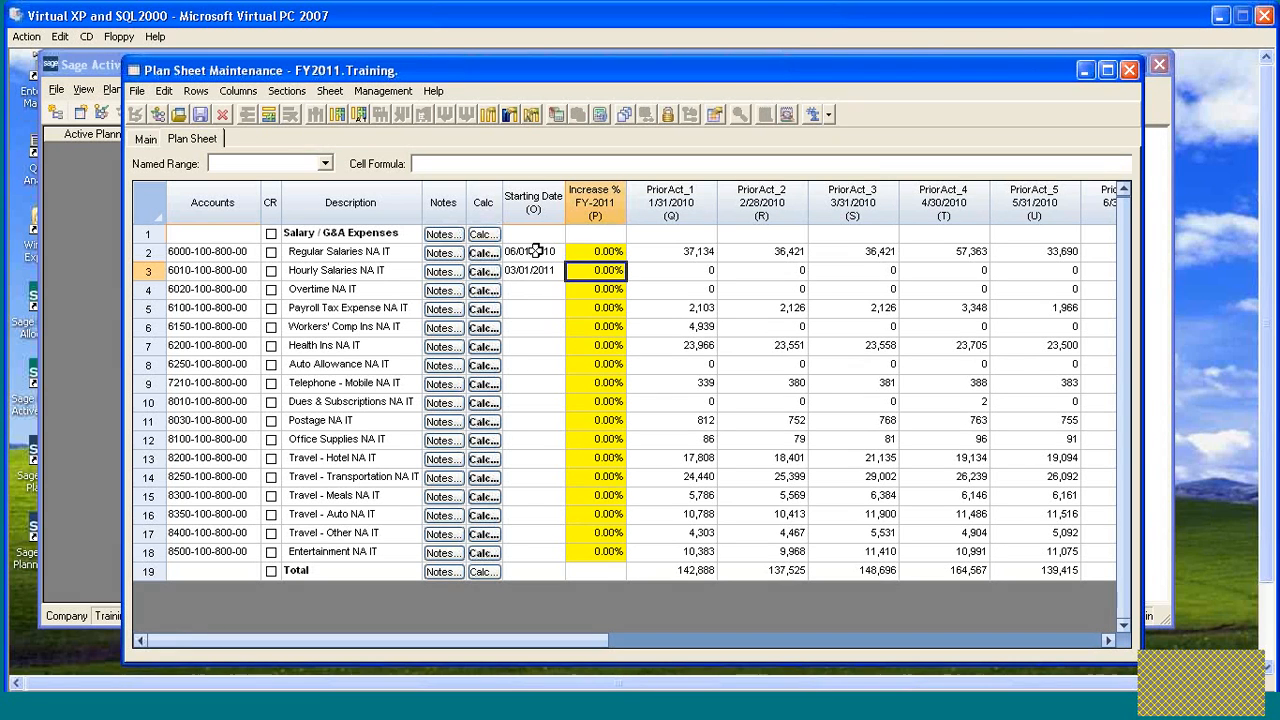
pyautogui.click(763, 251)
pyautogui.click(694, 251)
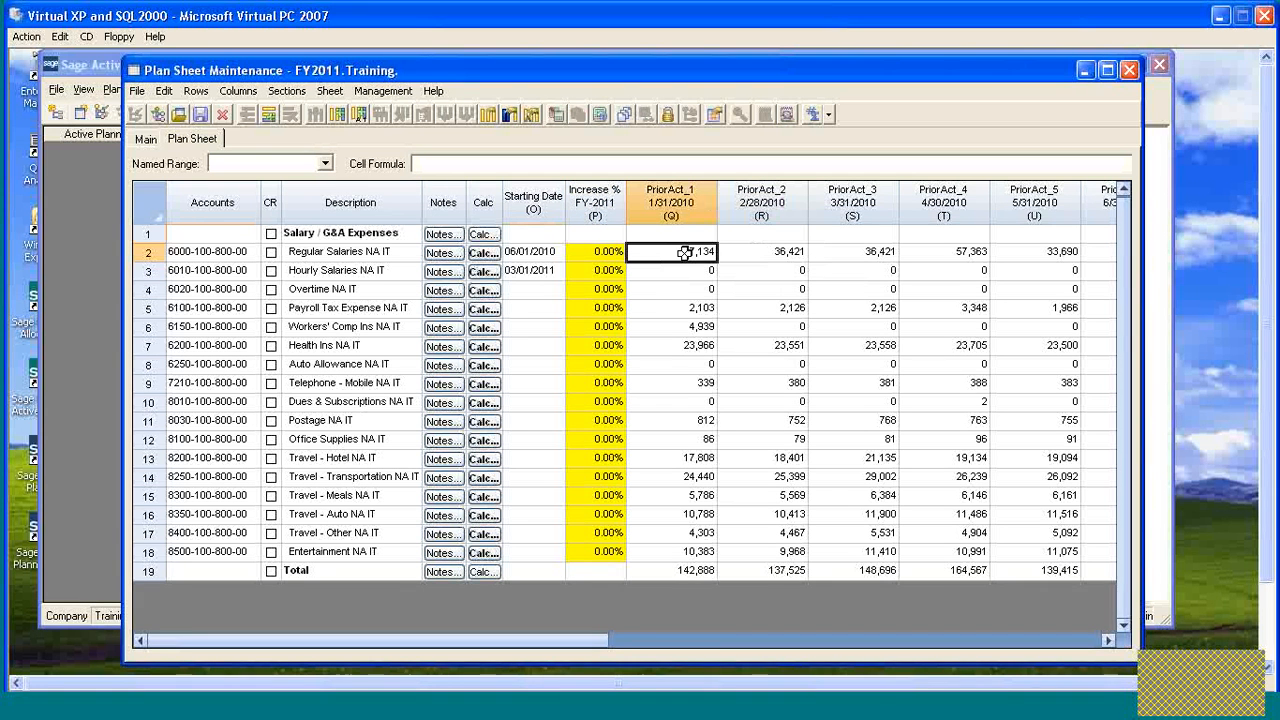